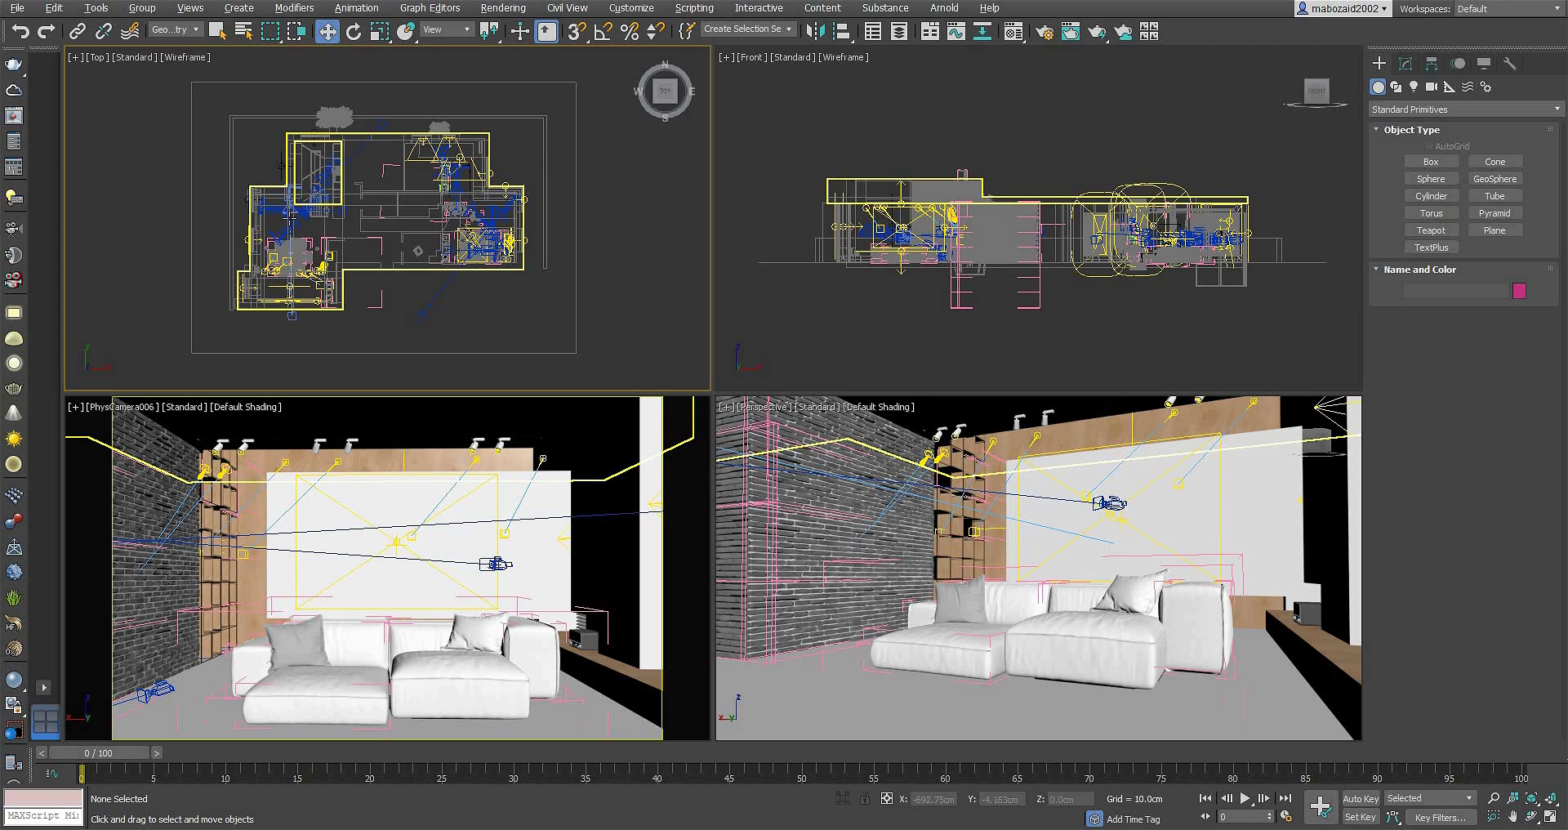
# Step: Show the finished brick-wall living-room render in Photos, then bring up the taskbar menu for Task Manager
pyautogui.click(1043, 31)
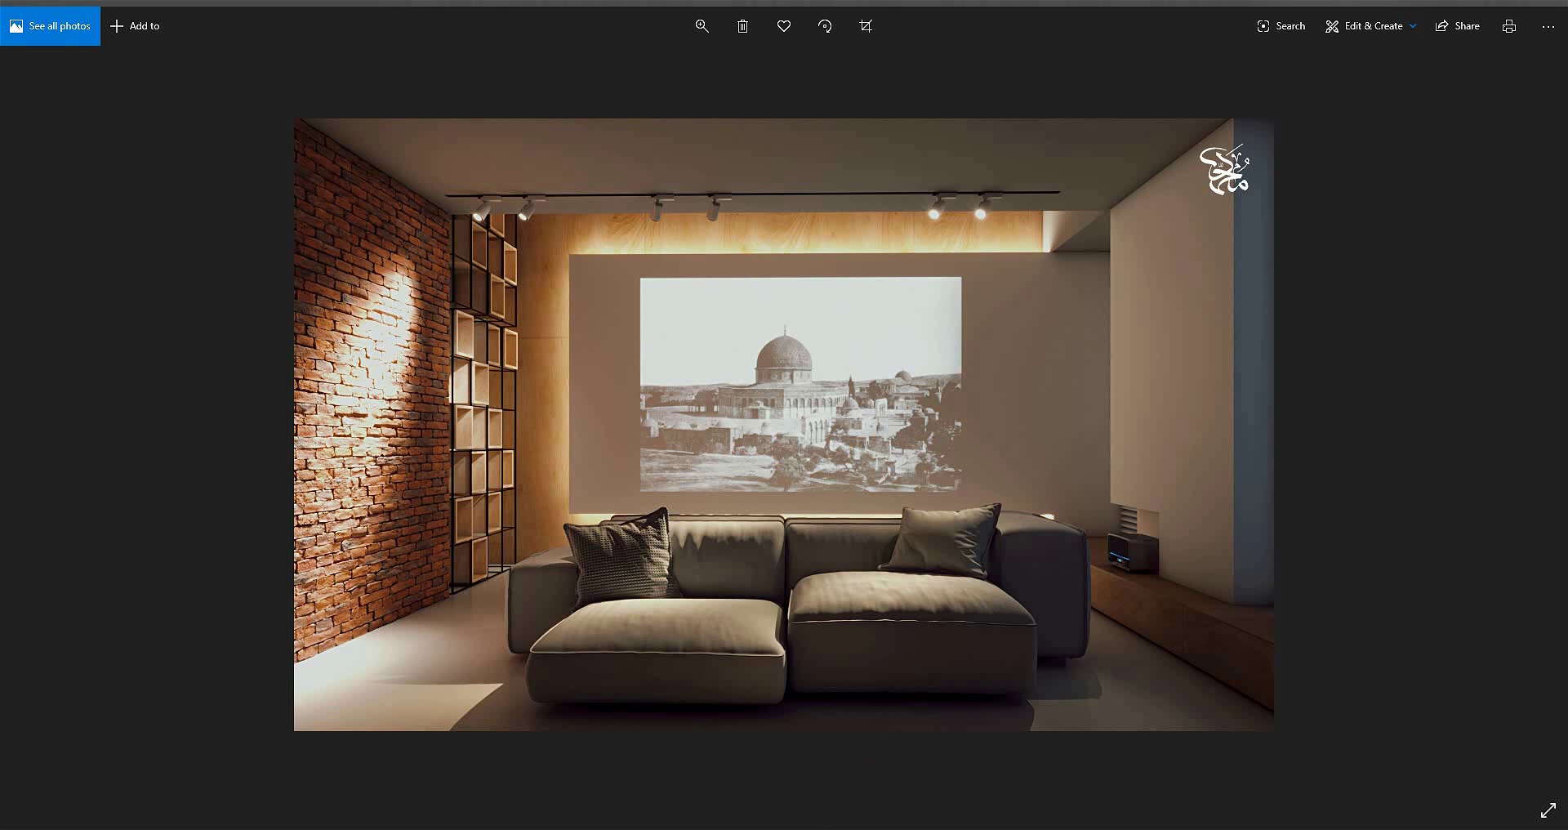
pyautogui.rightClick(1086, 824)
# Step: Review the CPU, Memory and GPU 0 usage graphs on Task Manager's Performance tab, ending on CPU
pyautogui.click(1118, 773)
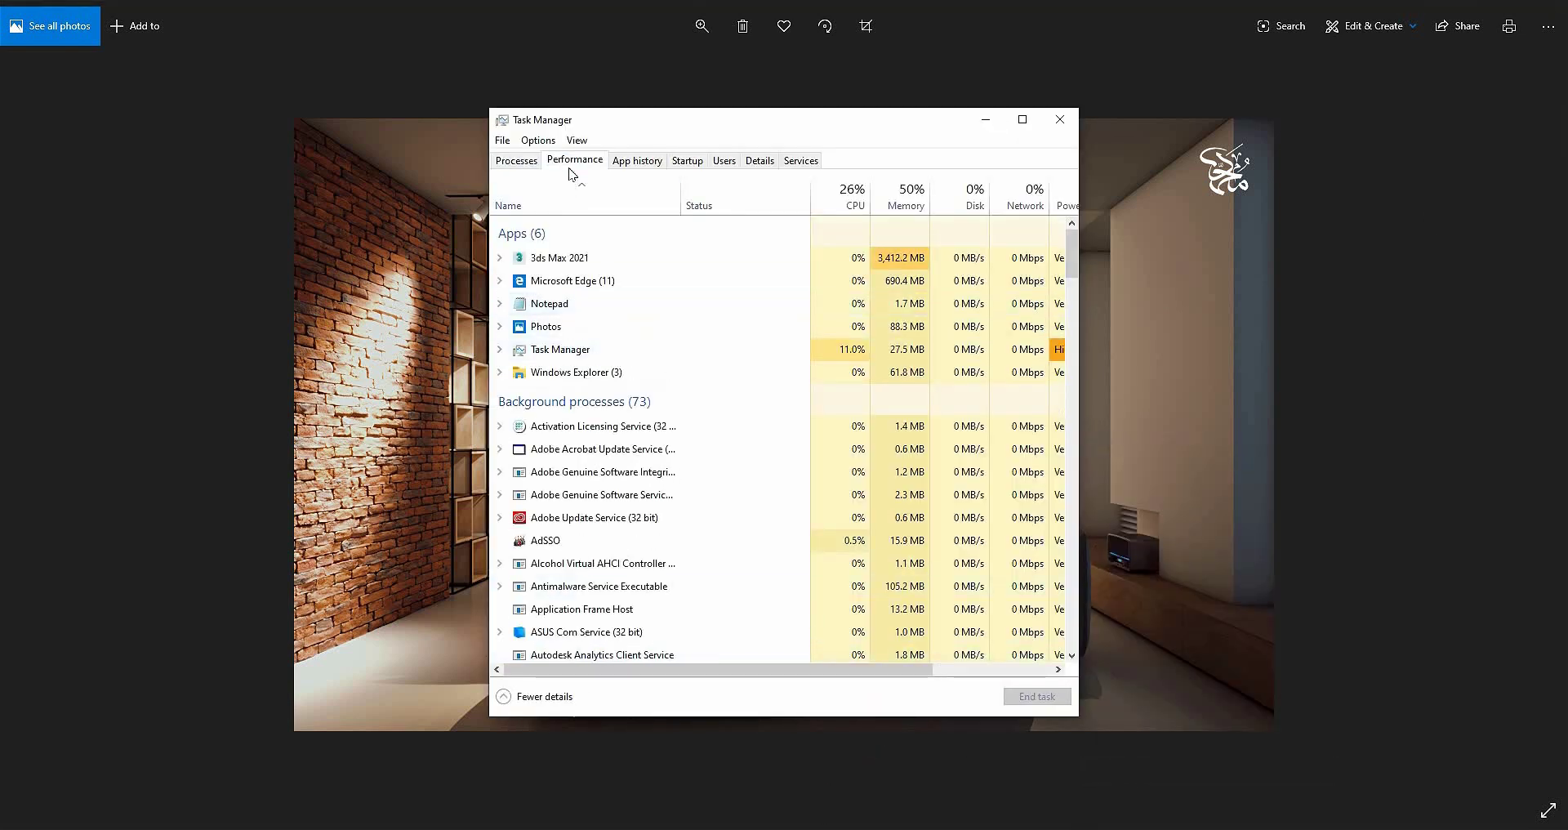
pyautogui.click(574, 160)
pyautogui.click(575, 210)
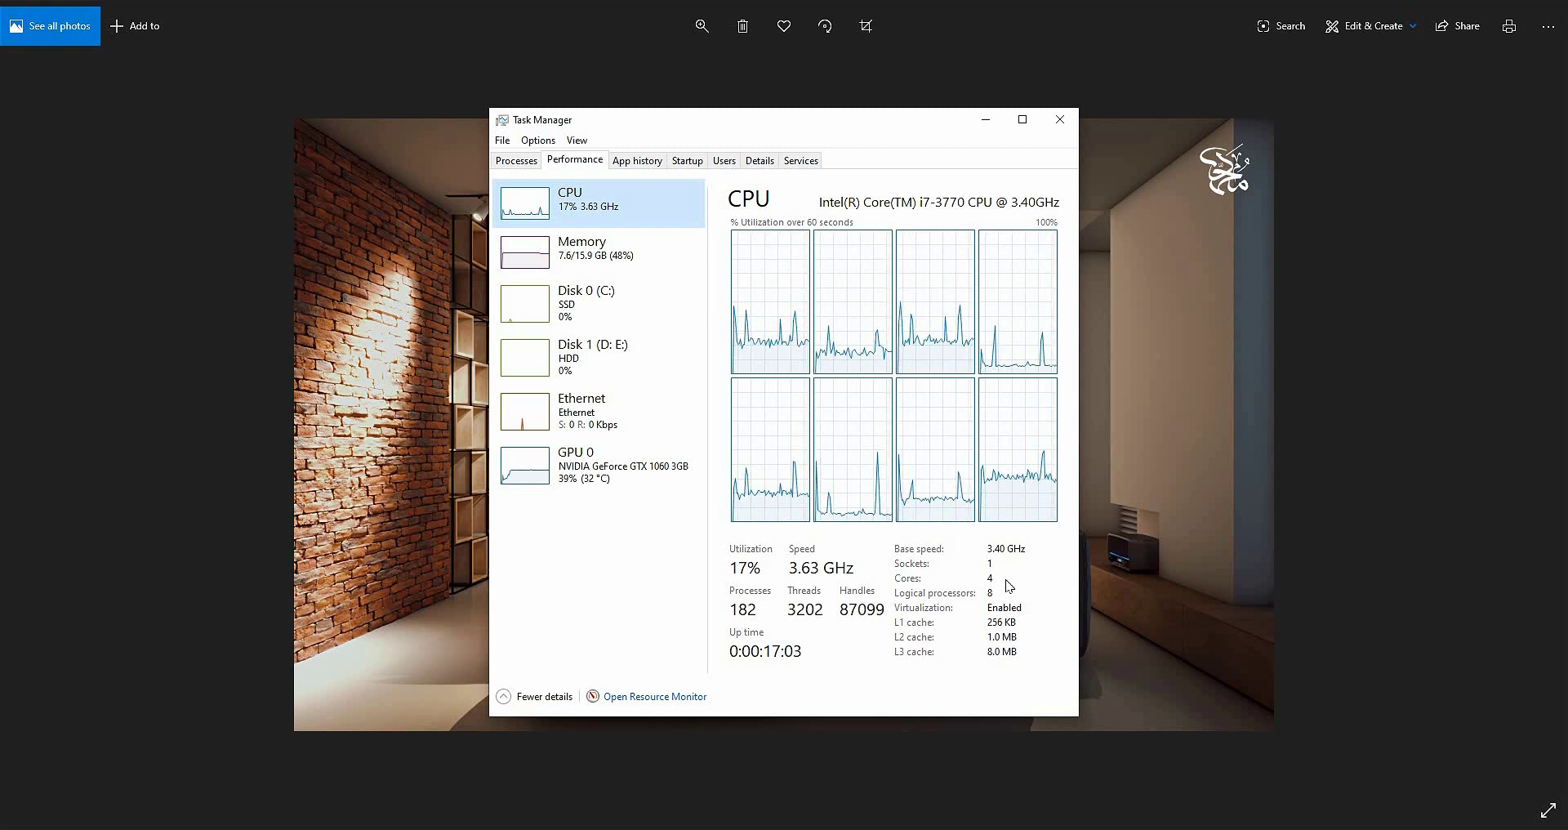
pyautogui.click(606, 251)
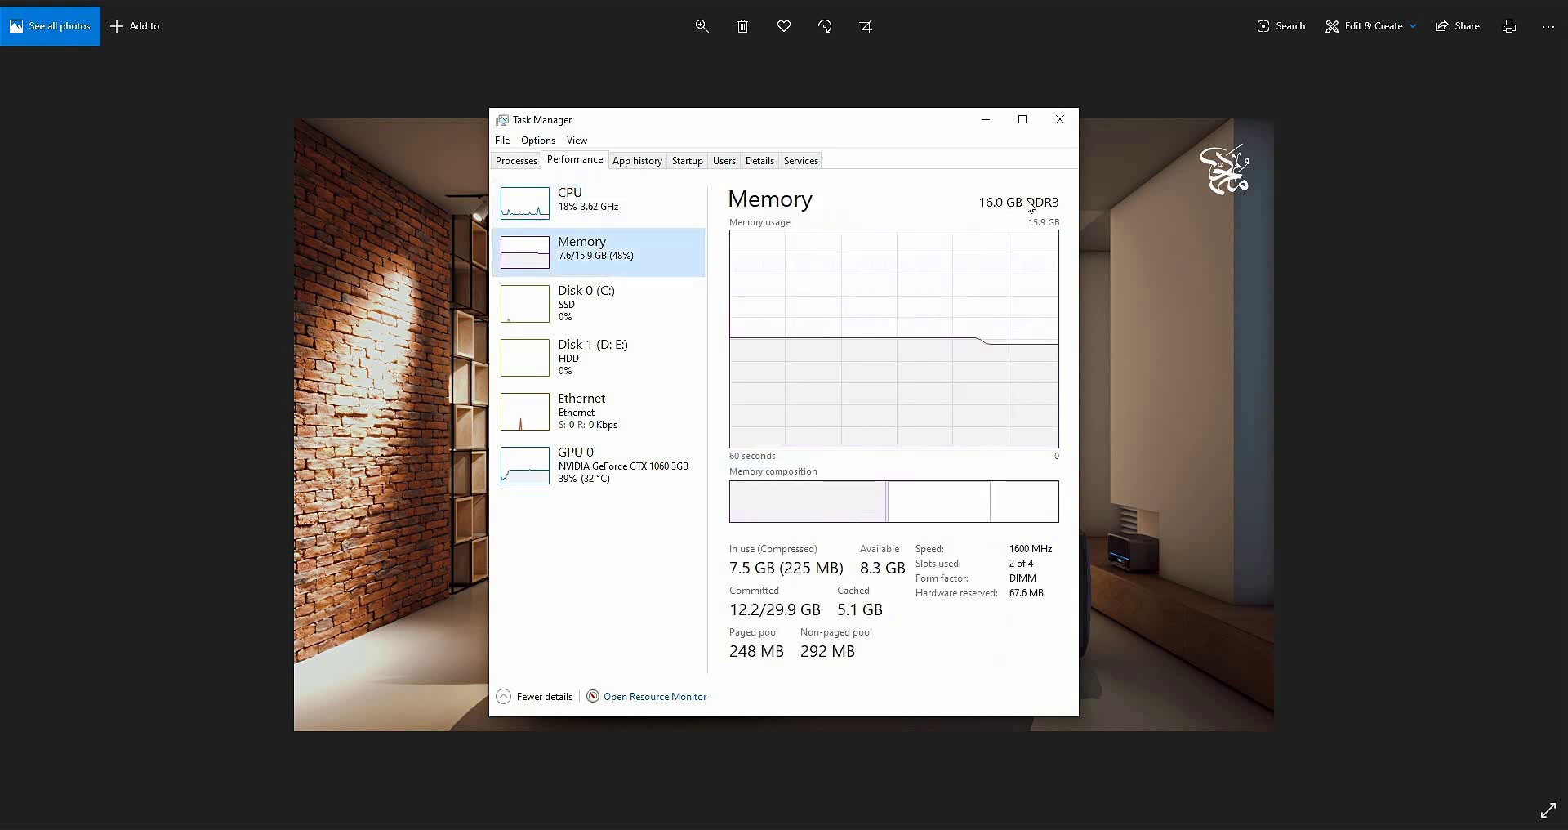
pyautogui.click(576, 480)
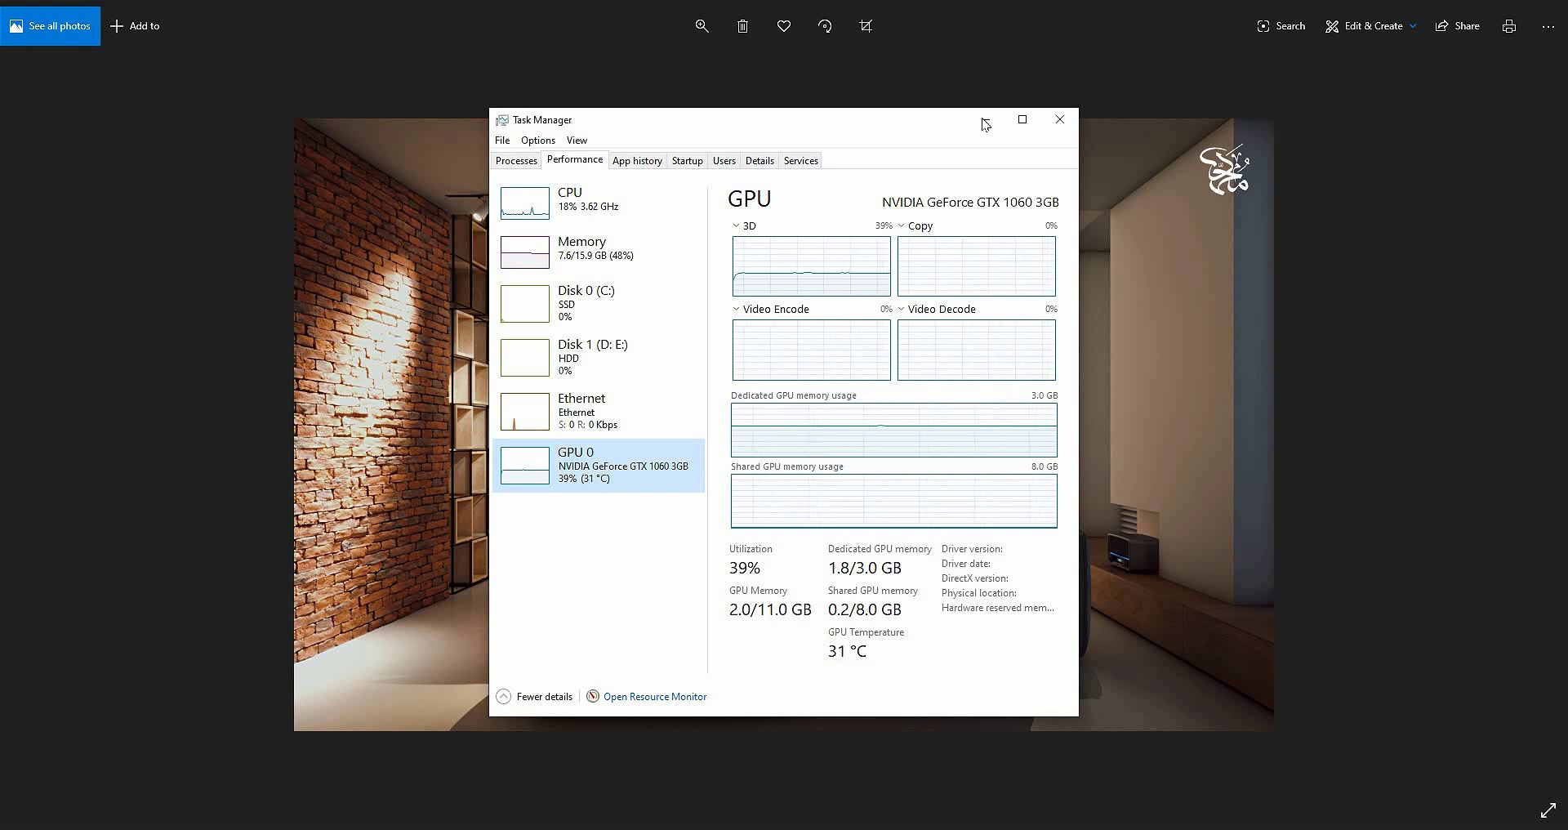
pyautogui.click(600, 208)
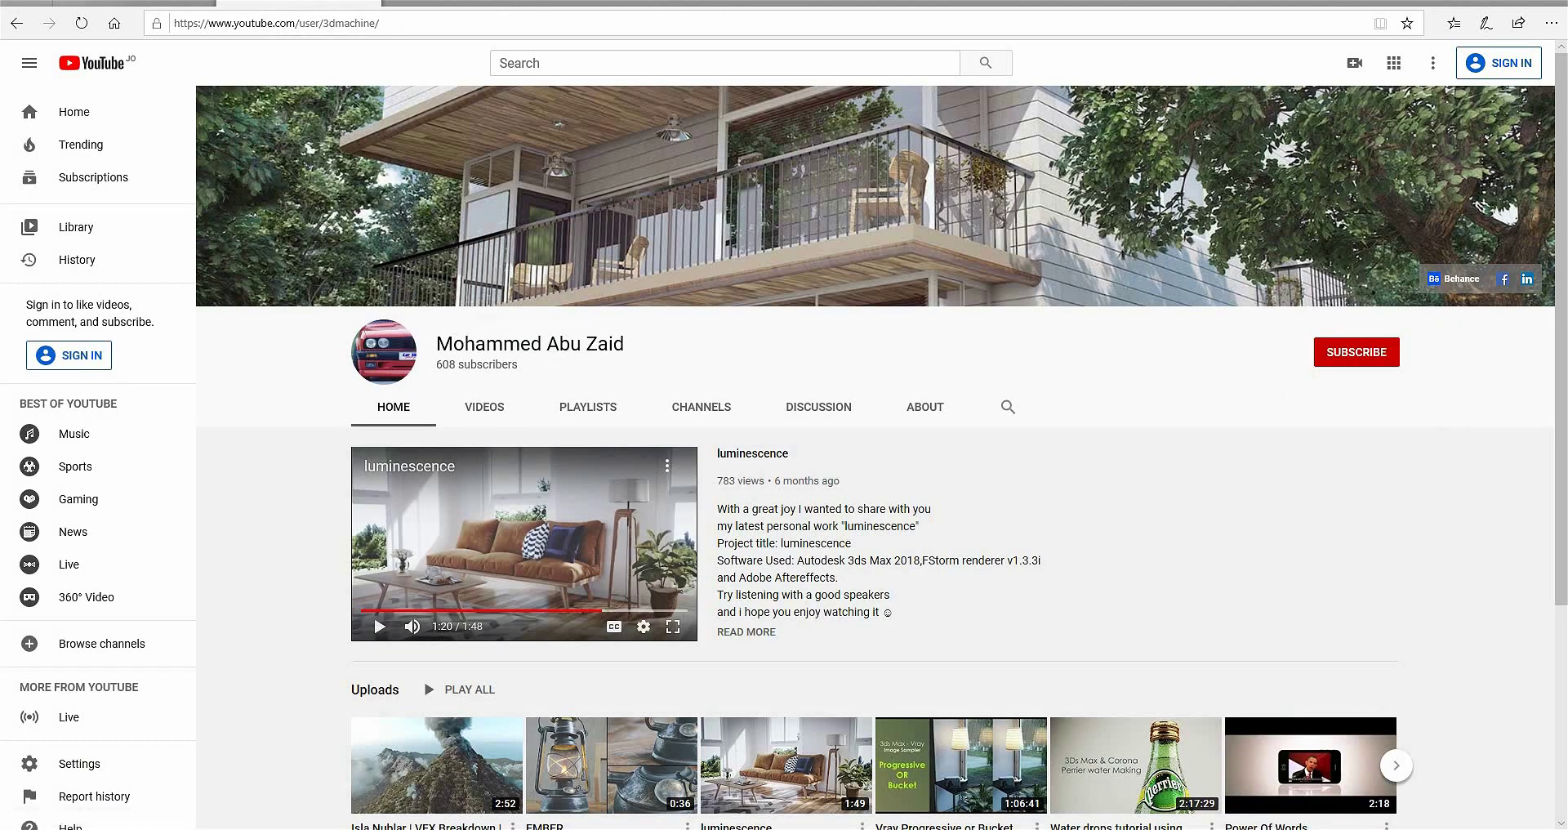
# Step: Switch to the Notepad note with the YouTube channel URL, select parts of it, then minimize it
pyautogui.hotkey('alt', 'Tab')
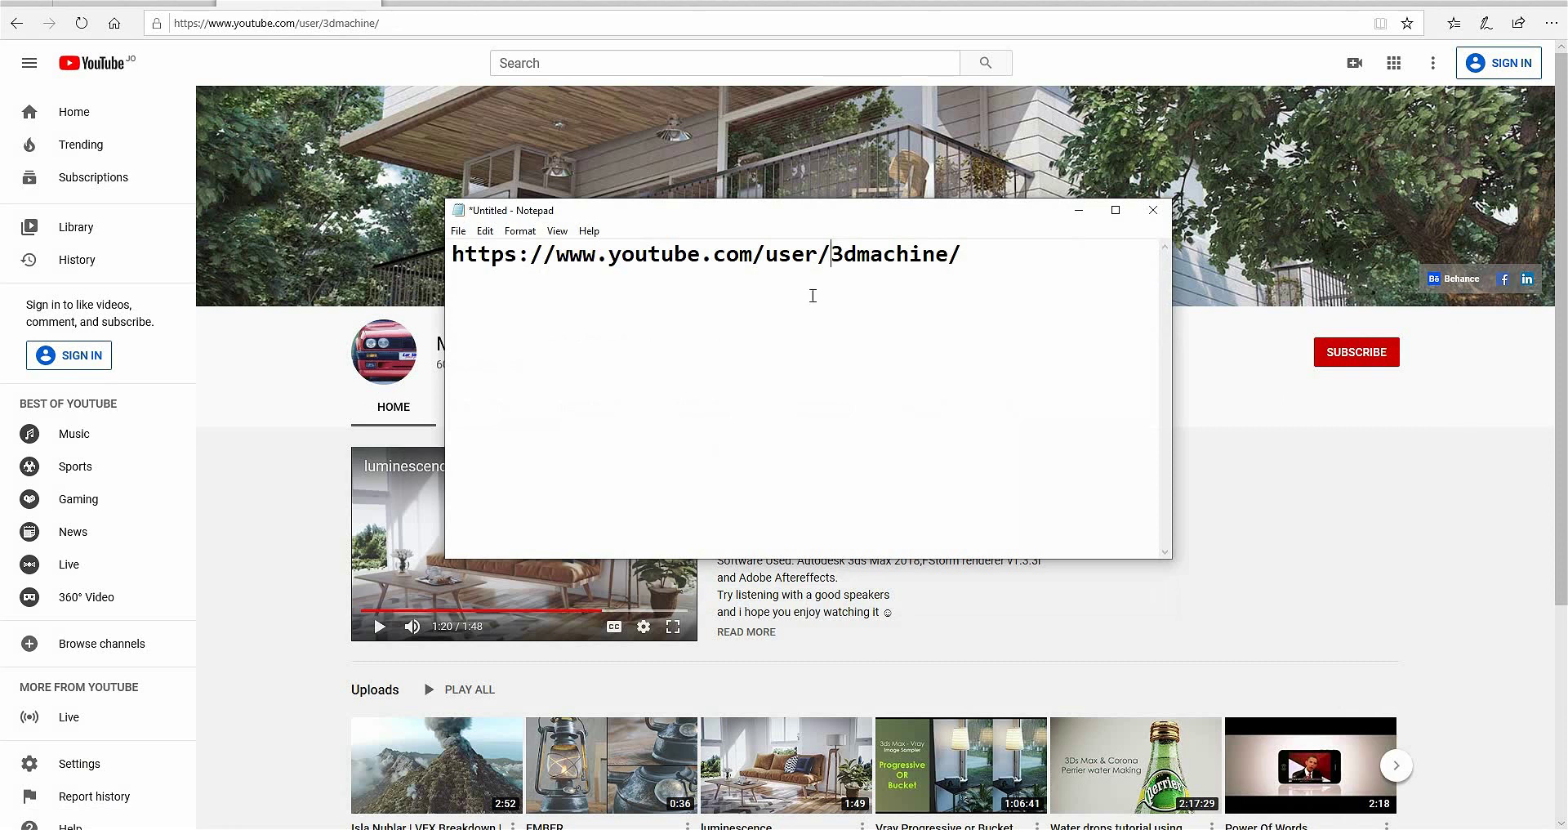
pyautogui.moveTo(831, 254); pyautogui.dragTo(949, 261)
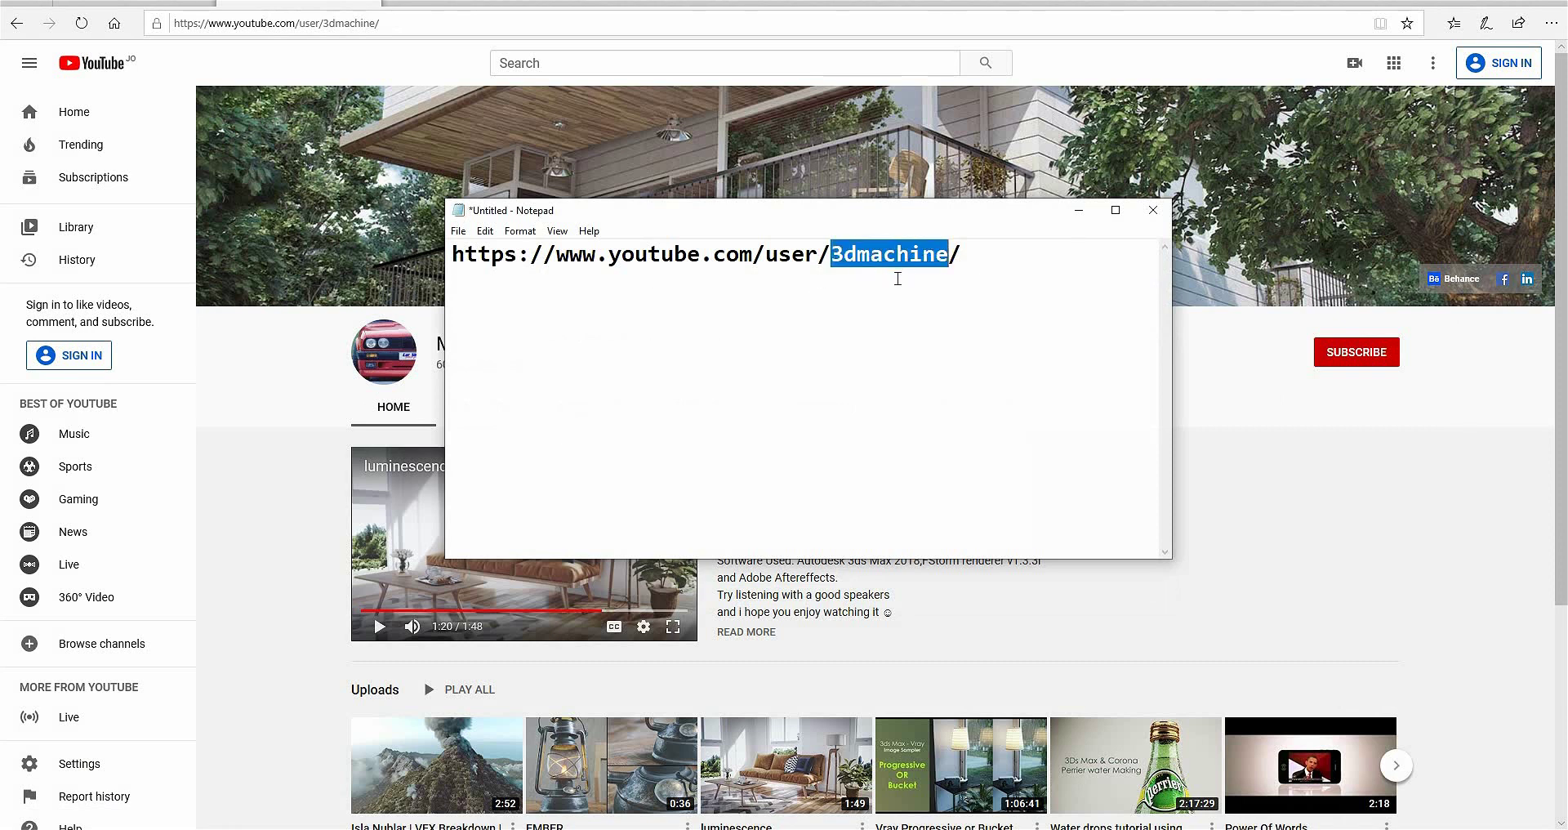
pyautogui.moveTo(454, 254); pyautogui.dragTo(881, 280)
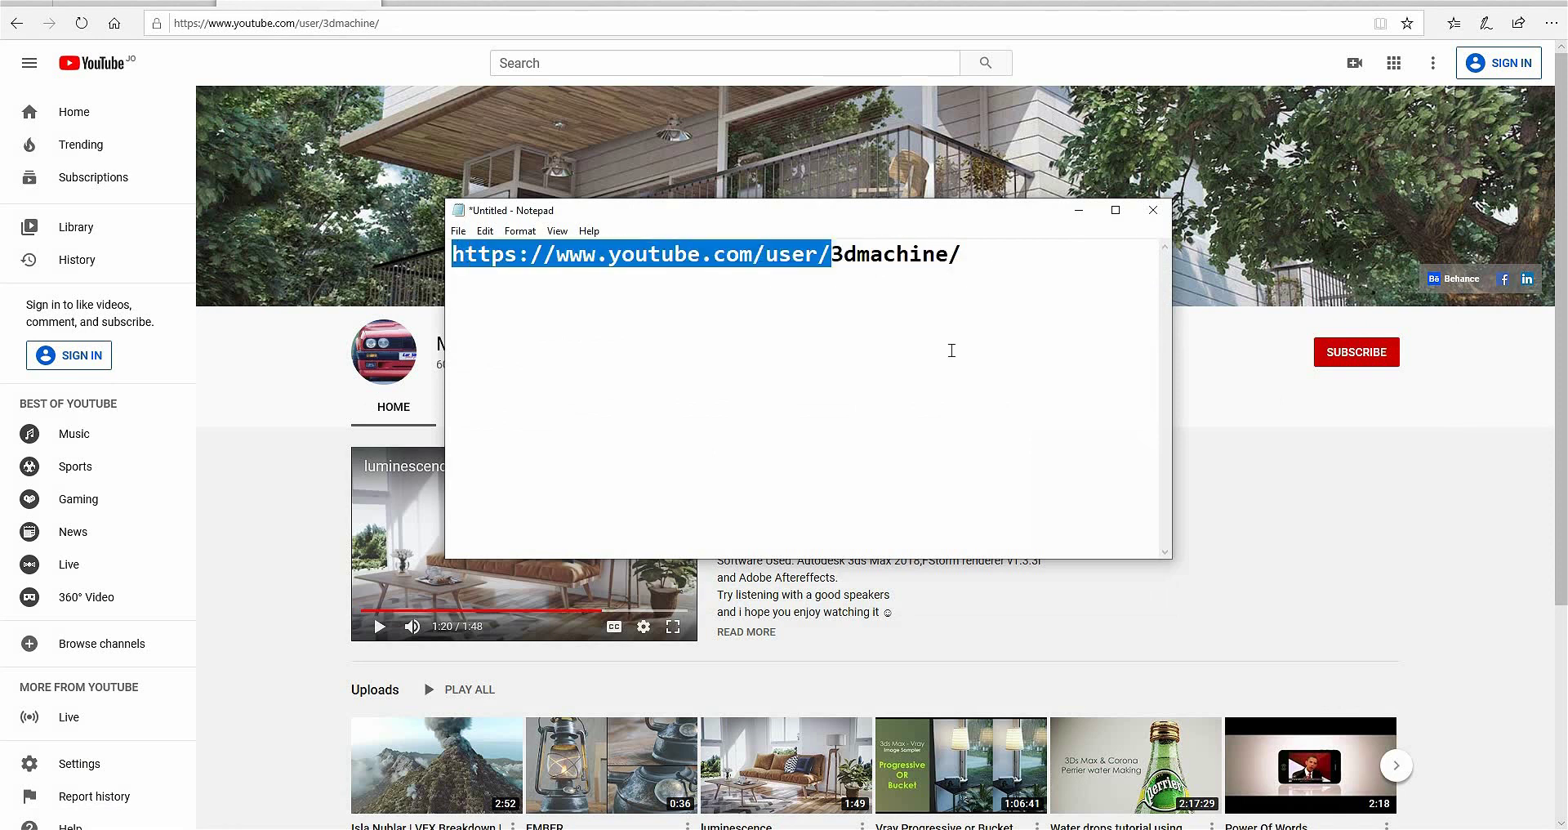
pyautogui.press('Right')
pyautogui.press('Left')
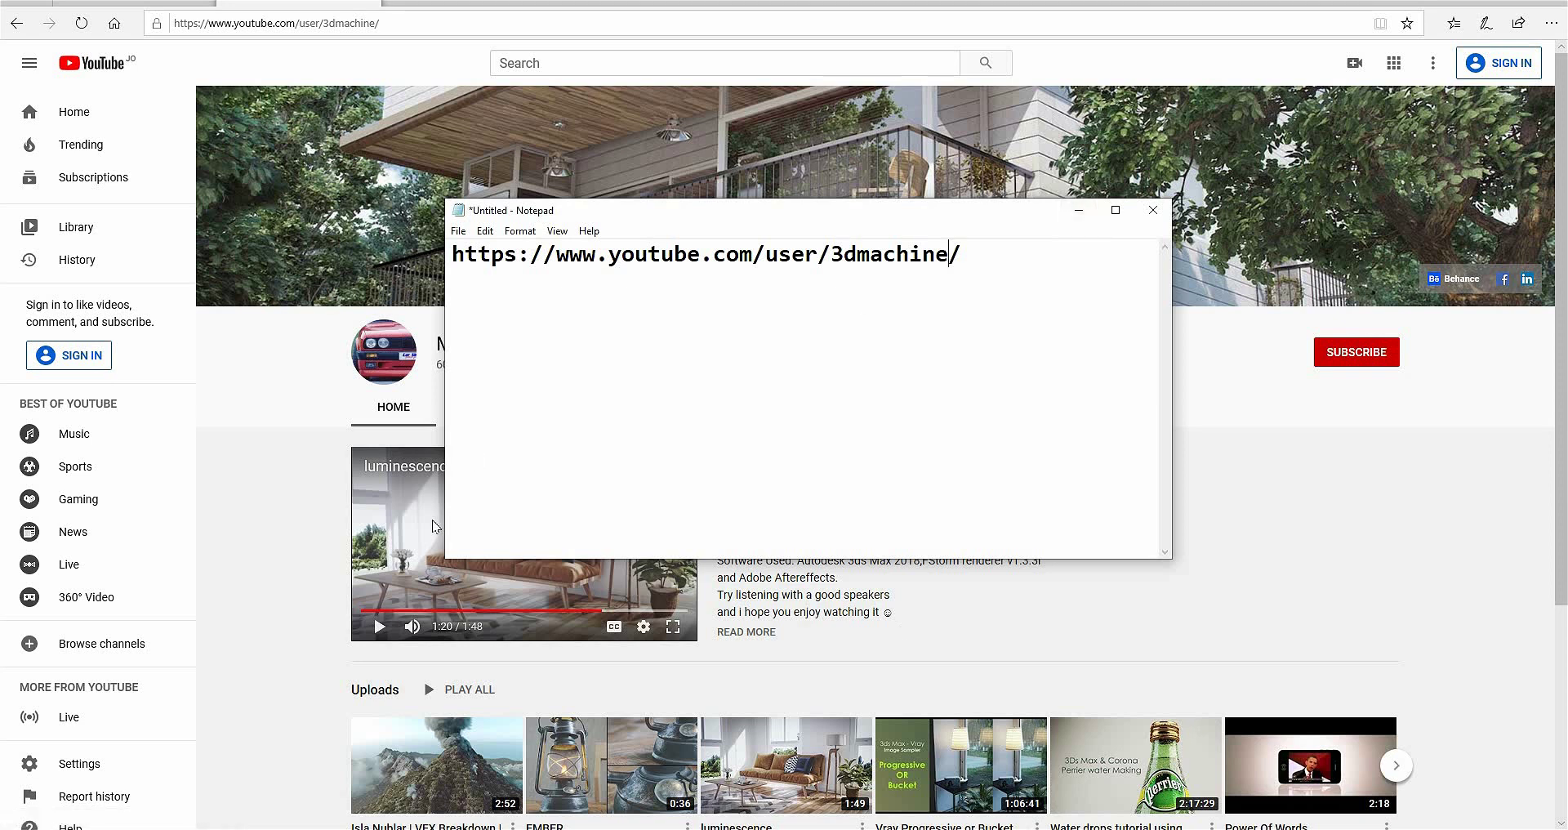
pyautogui.click(1077, 210)
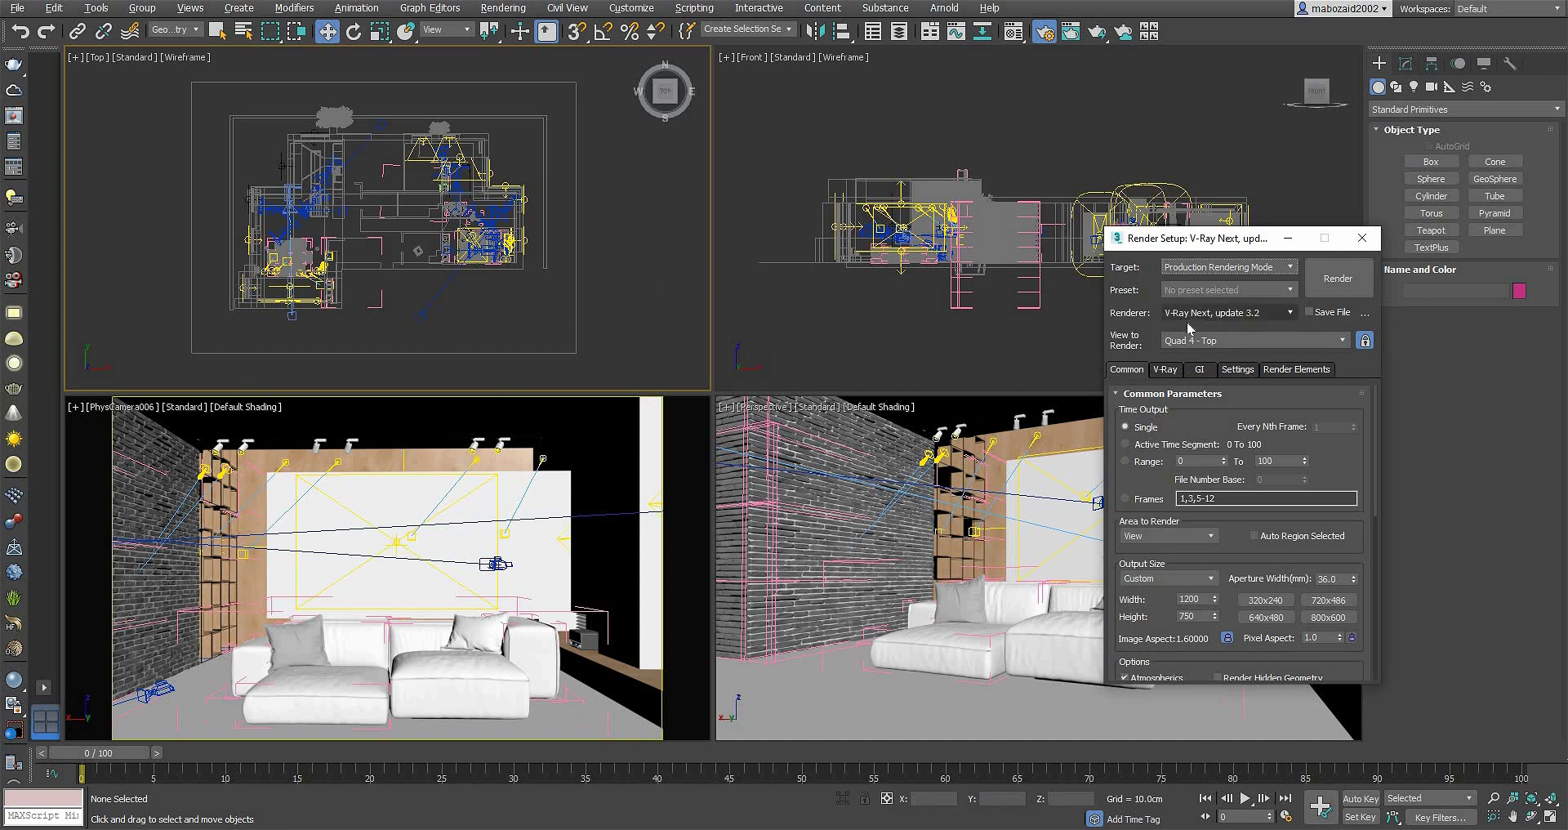
# Step: Minimize Render Setup and render the living-room camera view in the V-Ray frame buffer at 700×437
pyautogui.click(1285, 238)
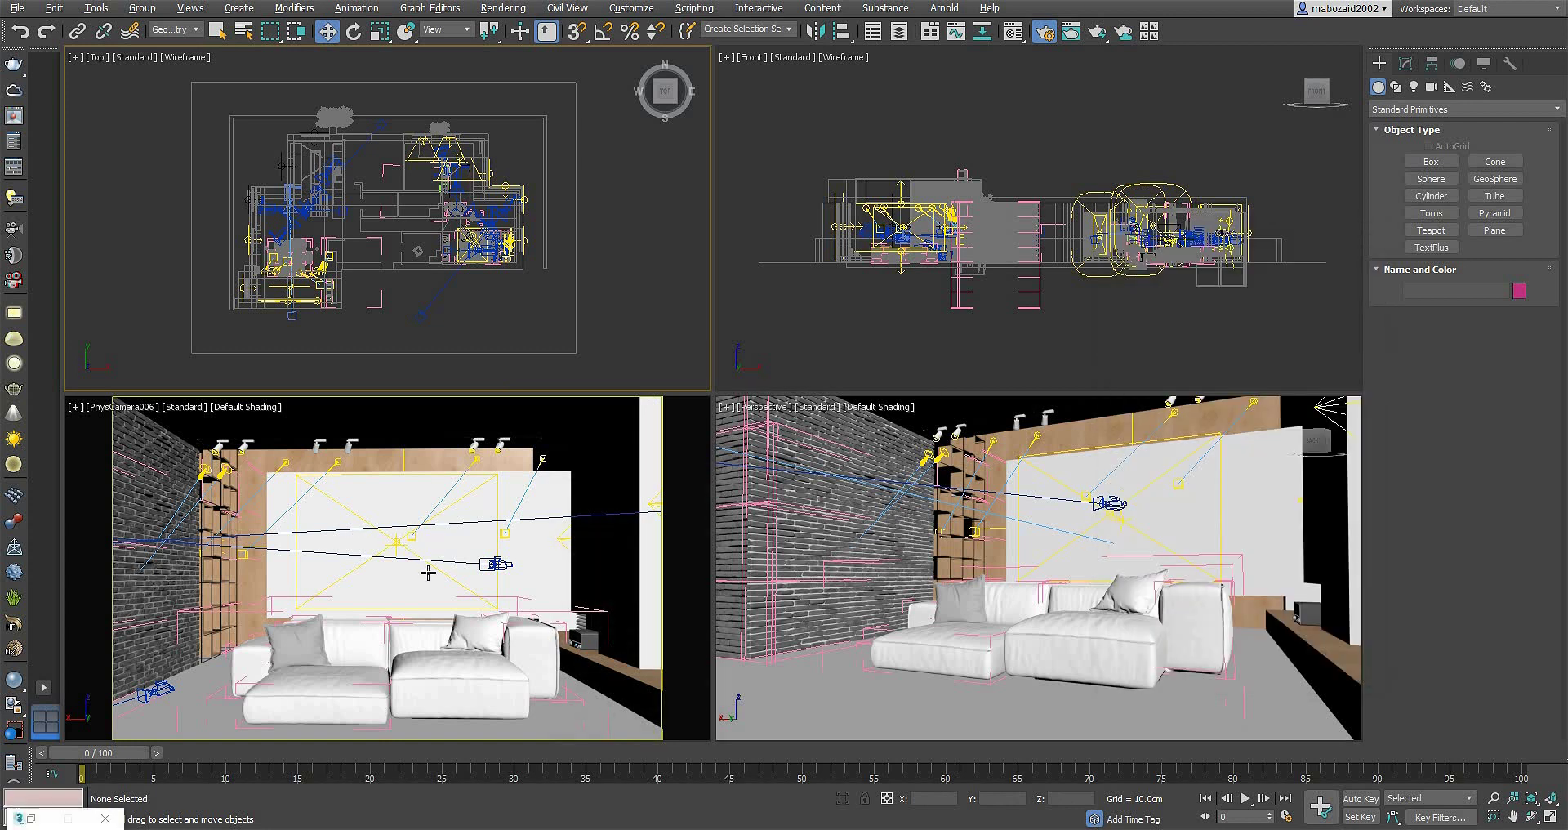
pyautogui.click(14, 147)
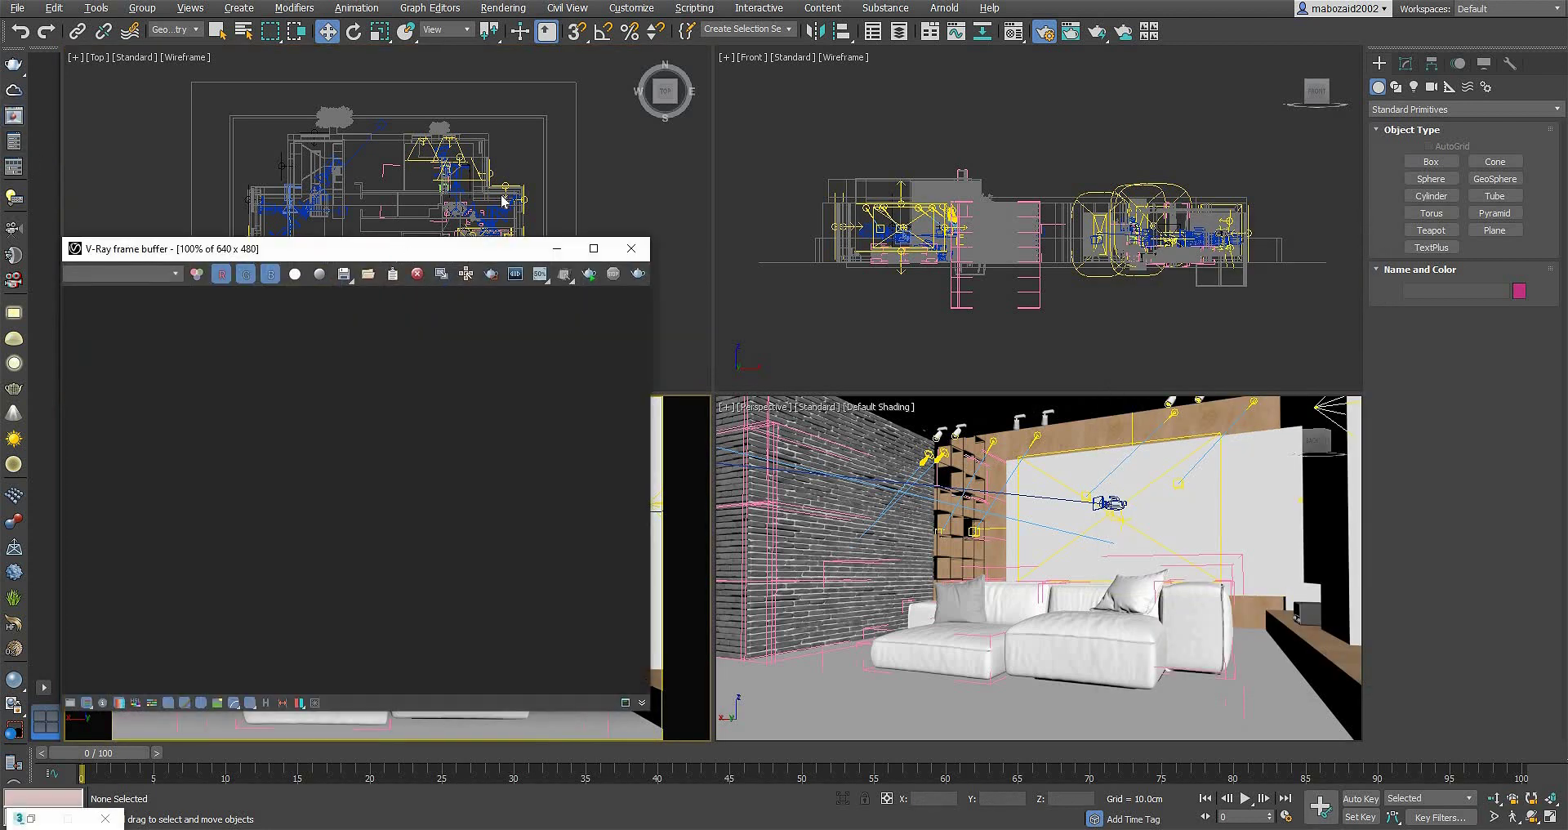
pyautogui.moveTo(504, 202); pyautogui.dragTo(606, 169)
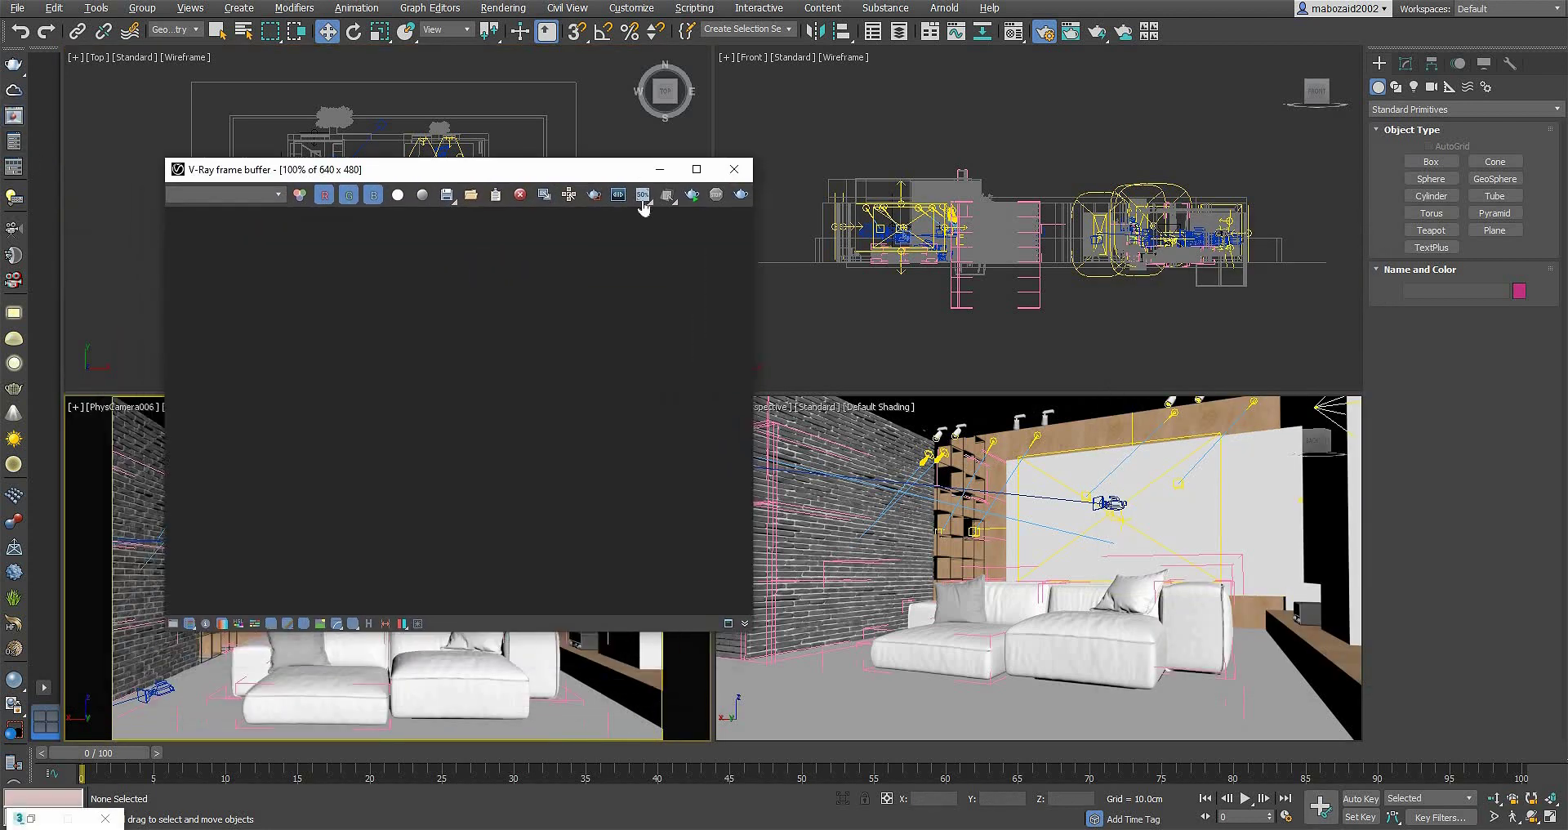
pyautogui.click(688, 202)
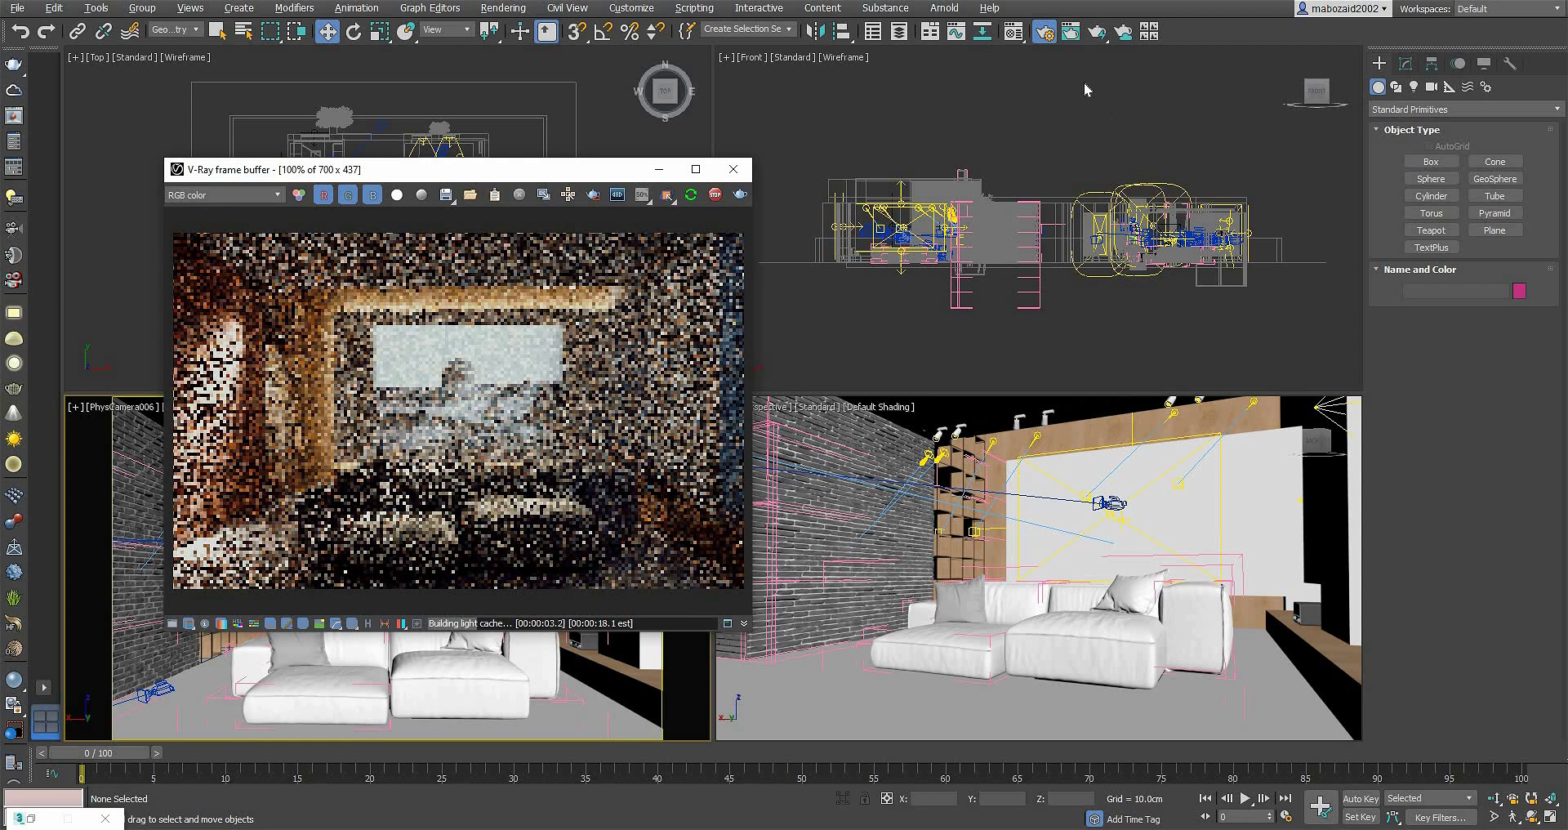
# Step: Open Render Setup and expand the GI tab's Brute force and Light cache rollouts
pyautogui.click(1045, 32)
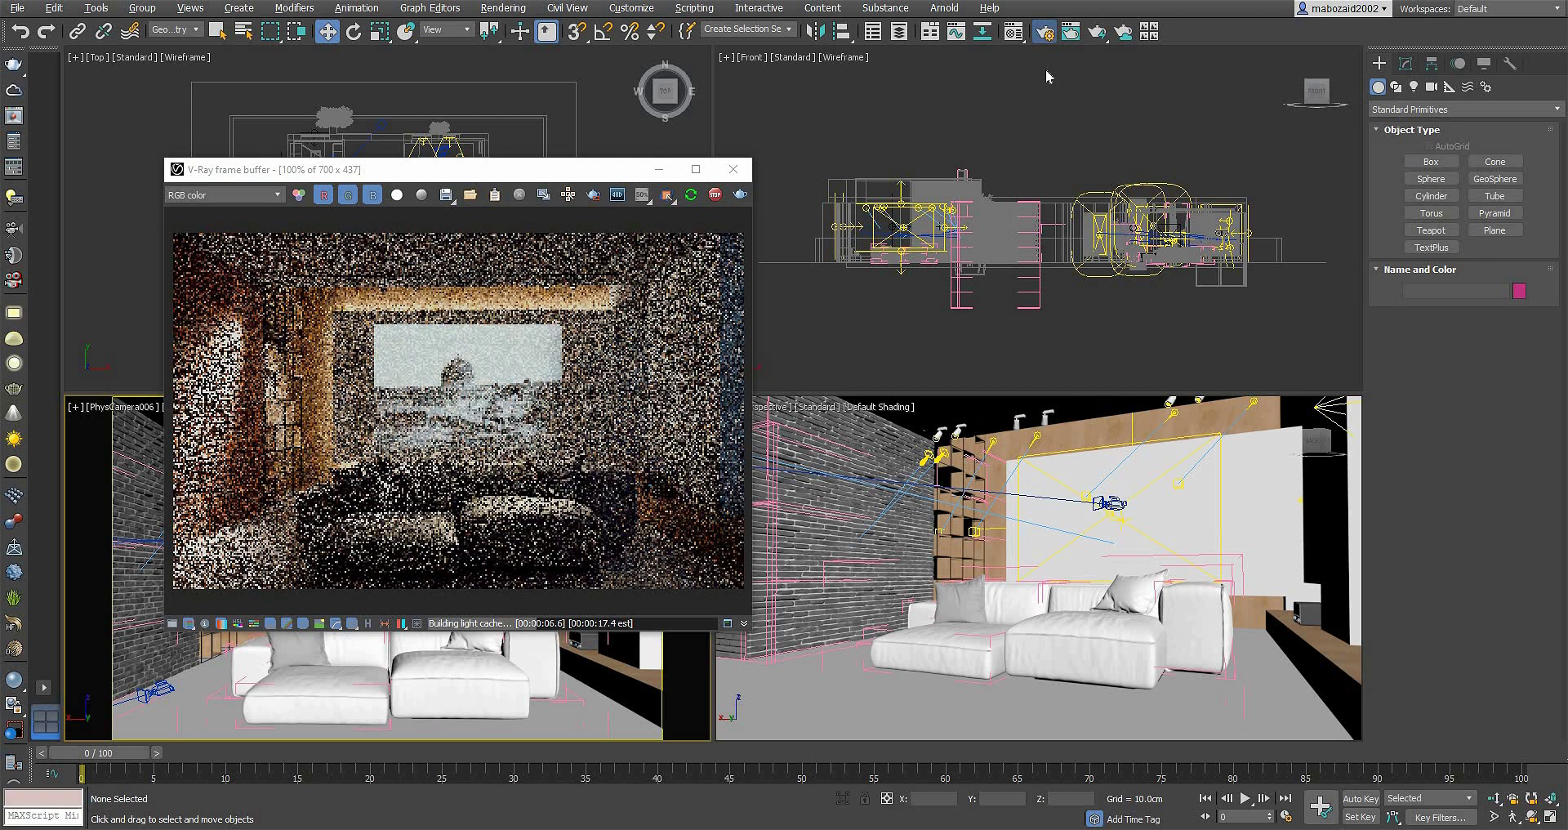
pyautogui.click(1207, 369)
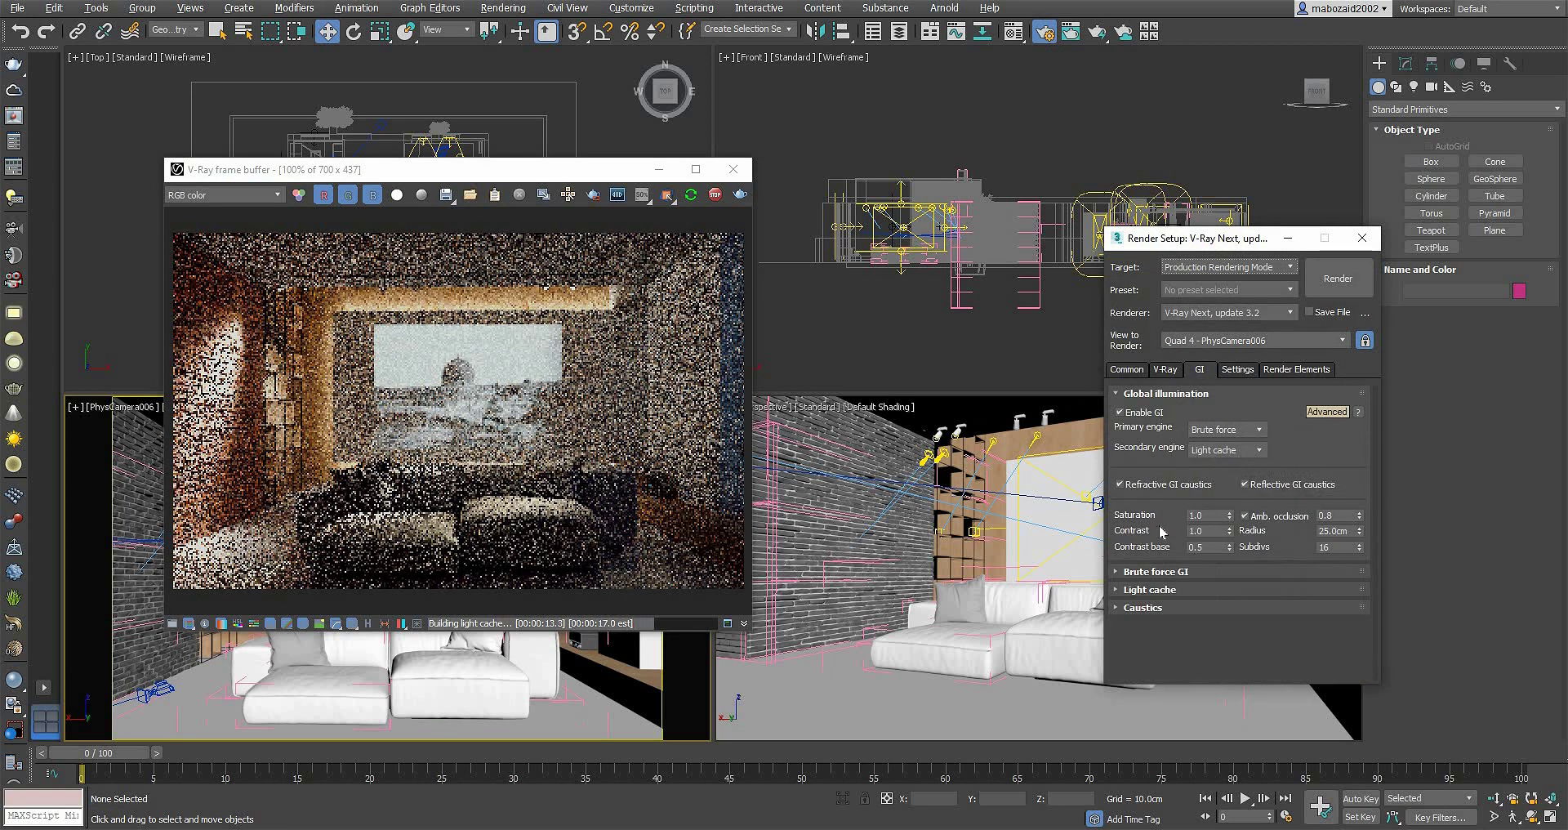
pyautogui.click(1153, 571)
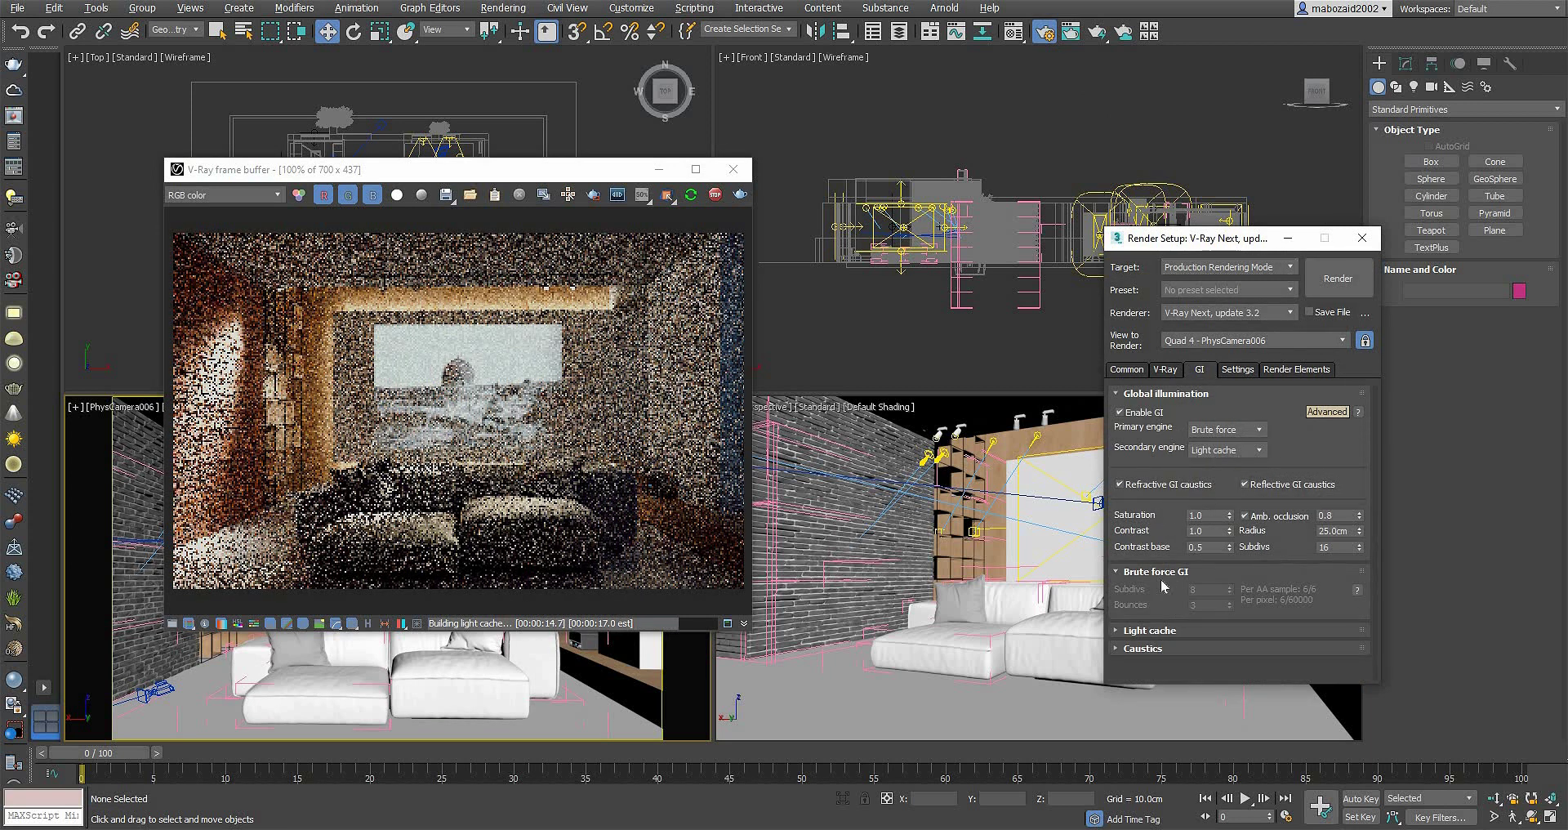
pyautogui.click(1160, 627)
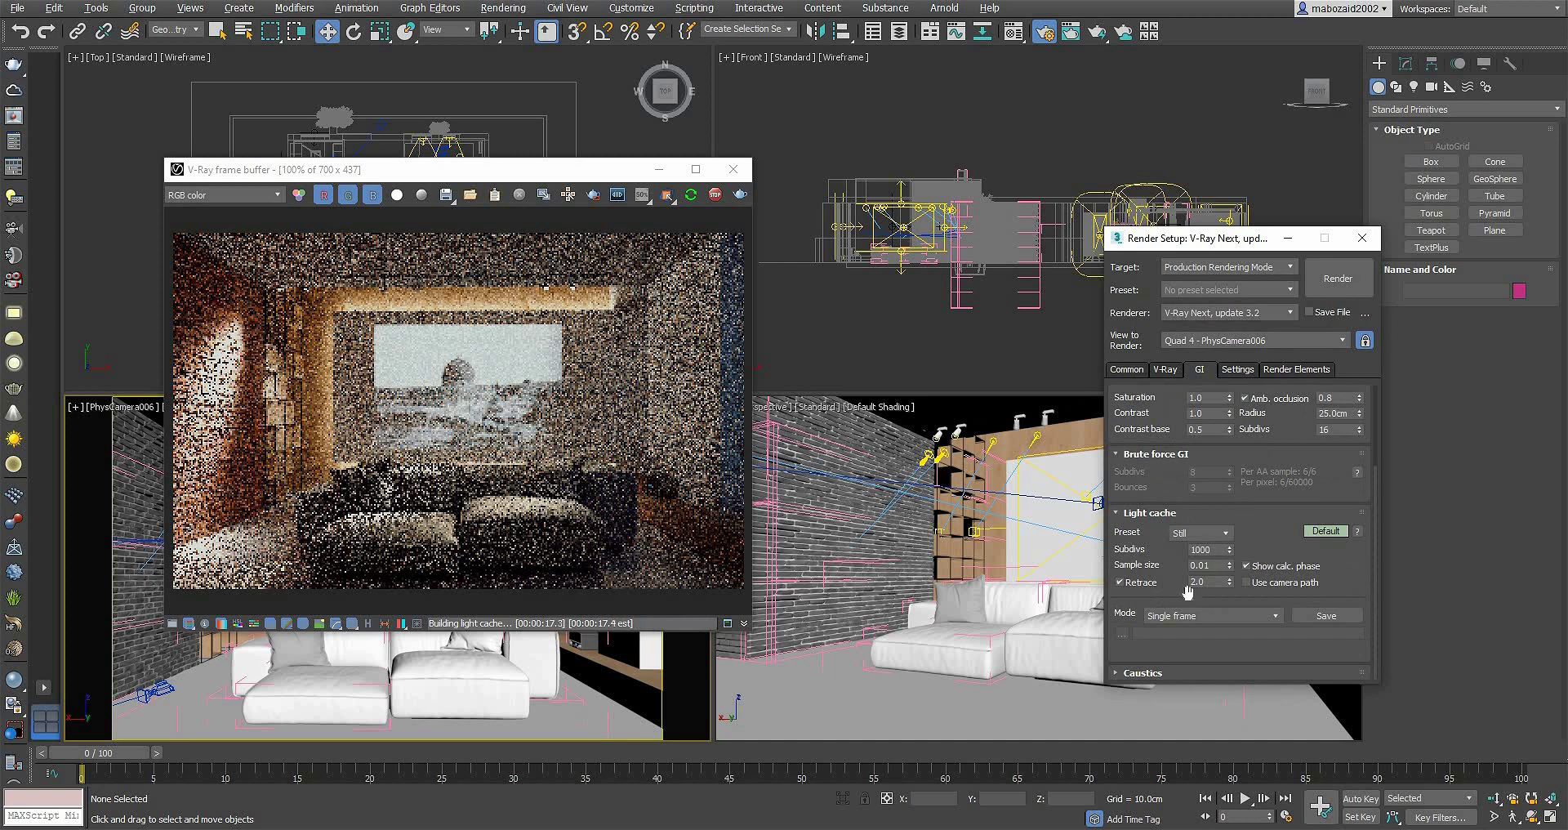
# Step: Keep the V-Ray image sampler on Progressive and review its time limit and noise threshold
pyautogui.click(1165, 369)
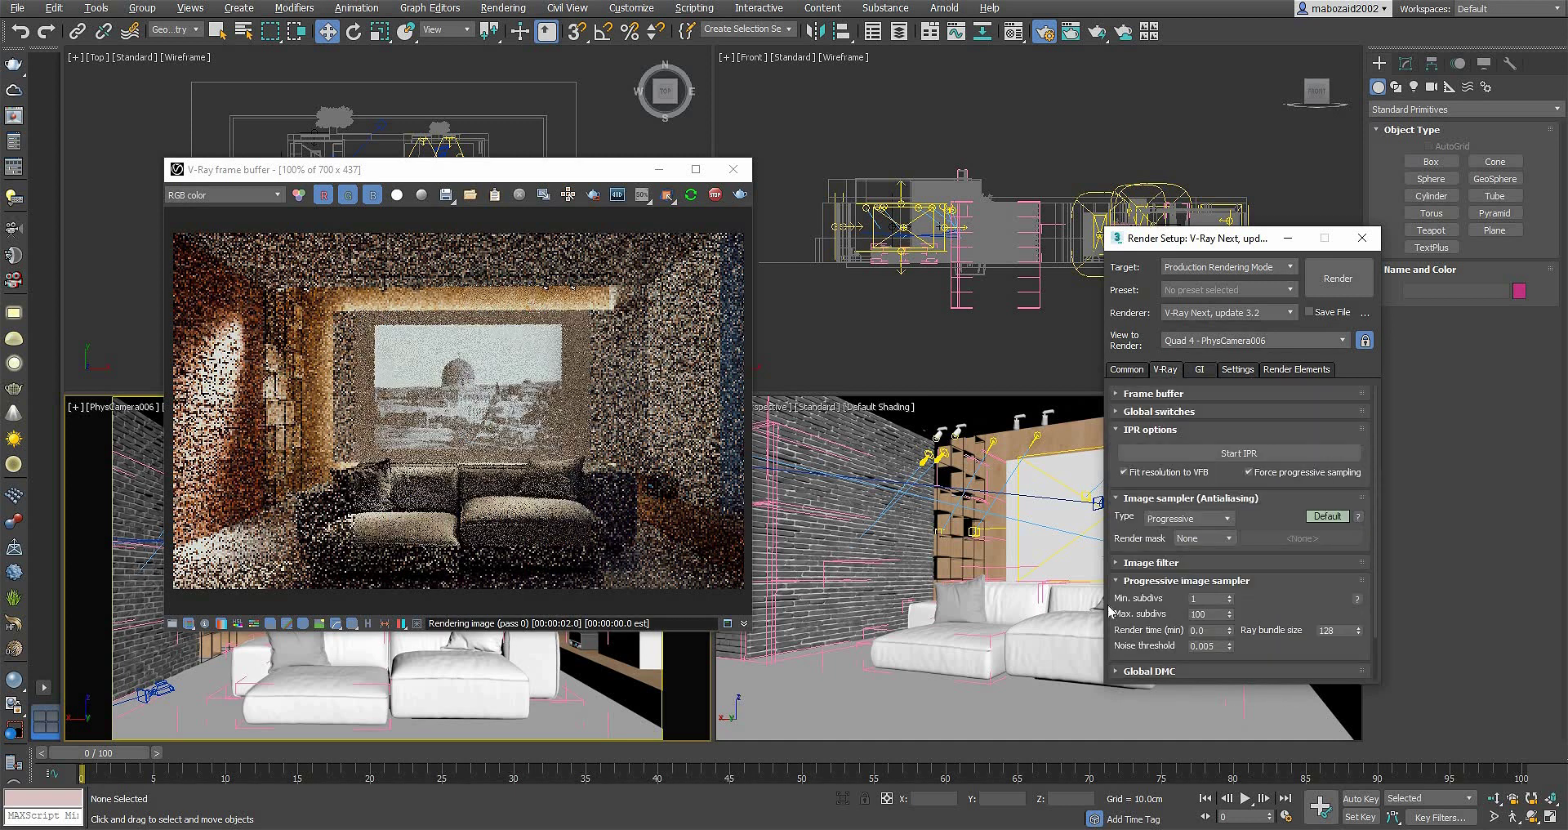
pyautogui.click(1184, 519)
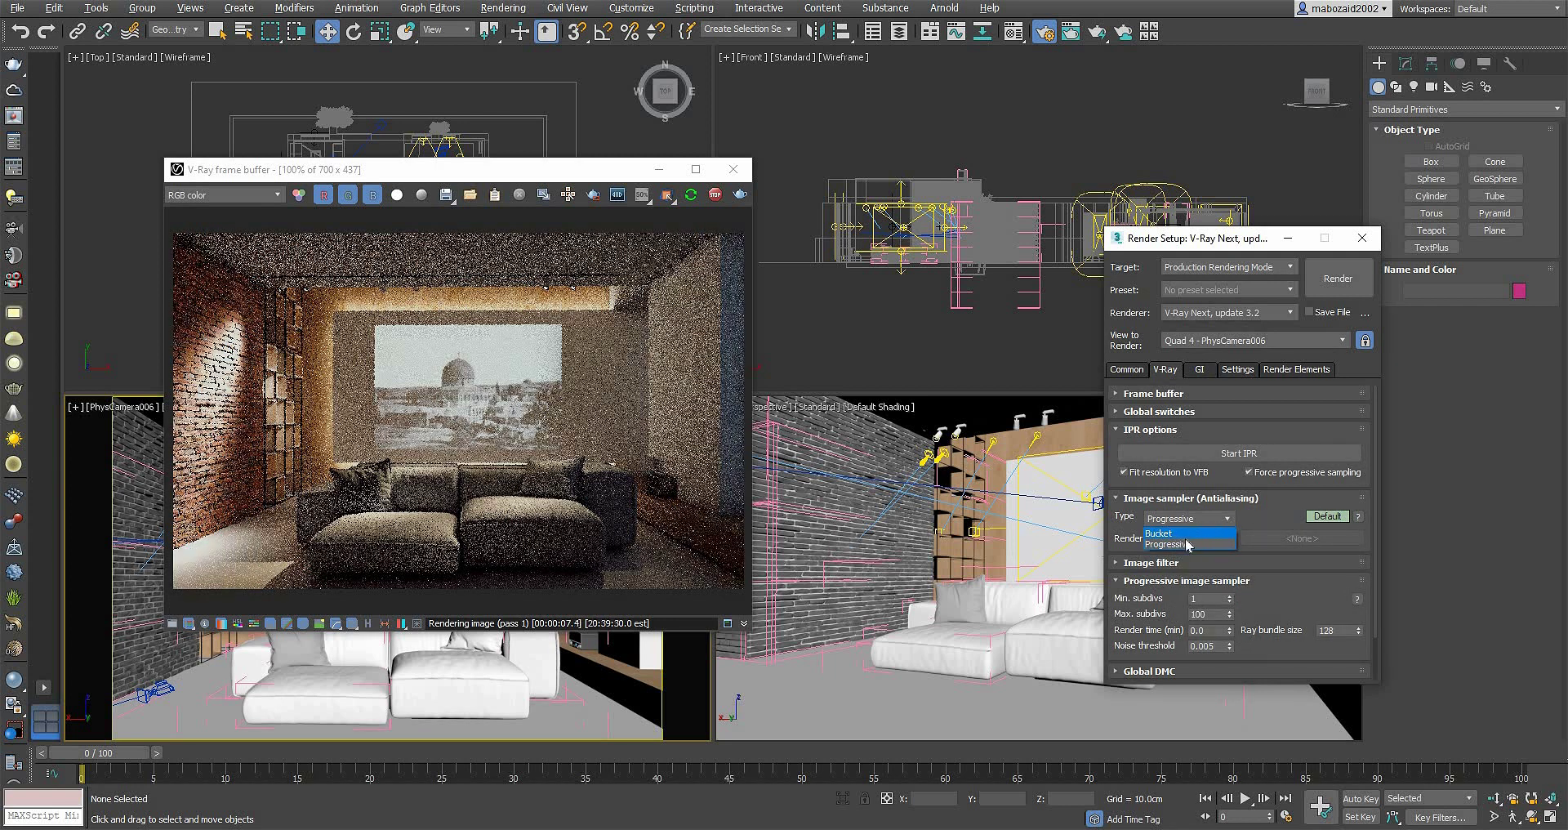
pyautogui.moveTo(1185, 517)
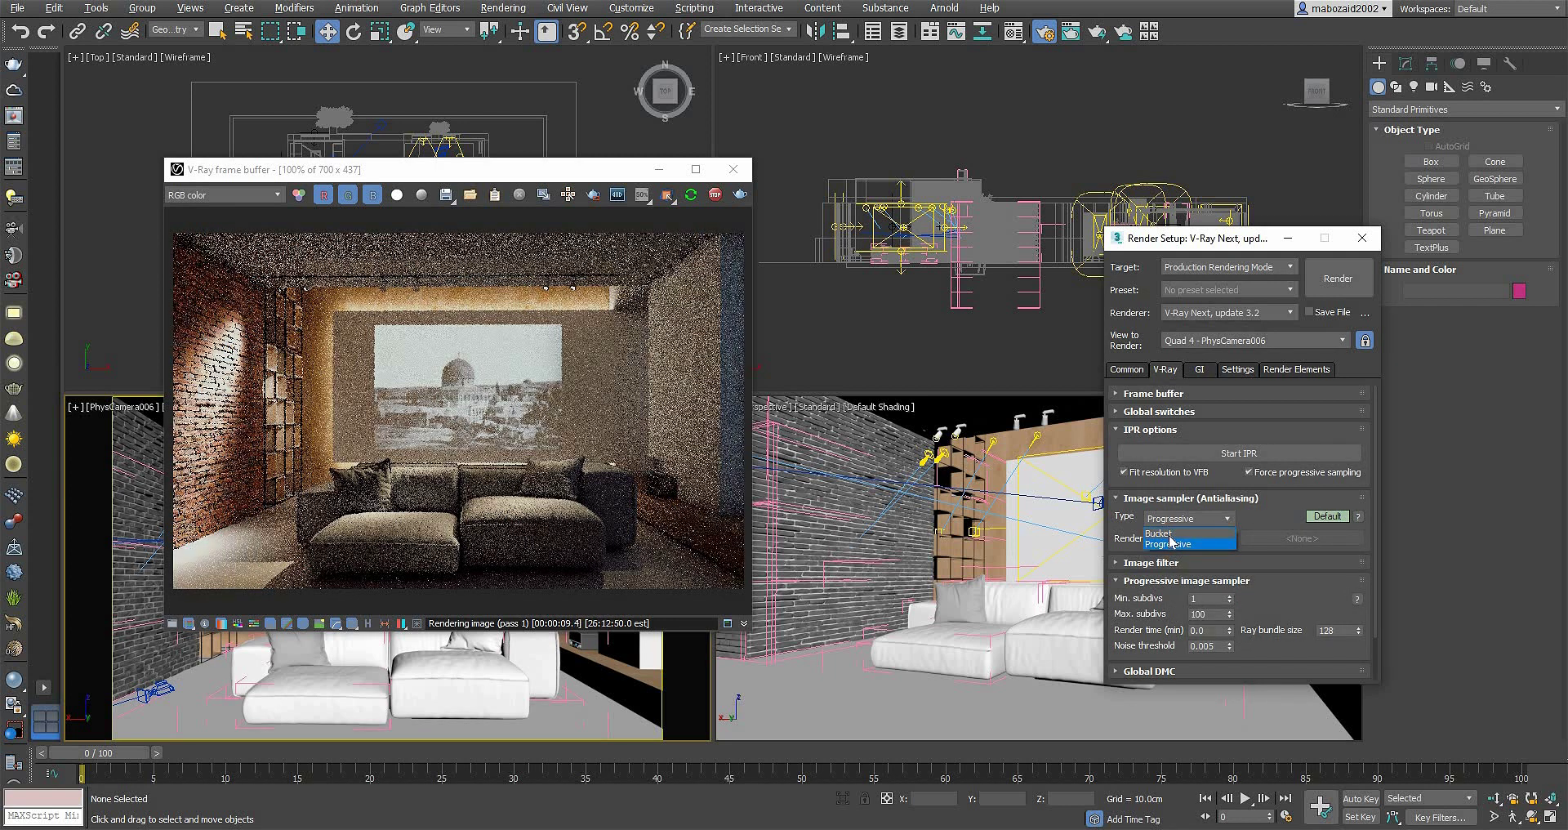
pyautogui.click(1233, 562)
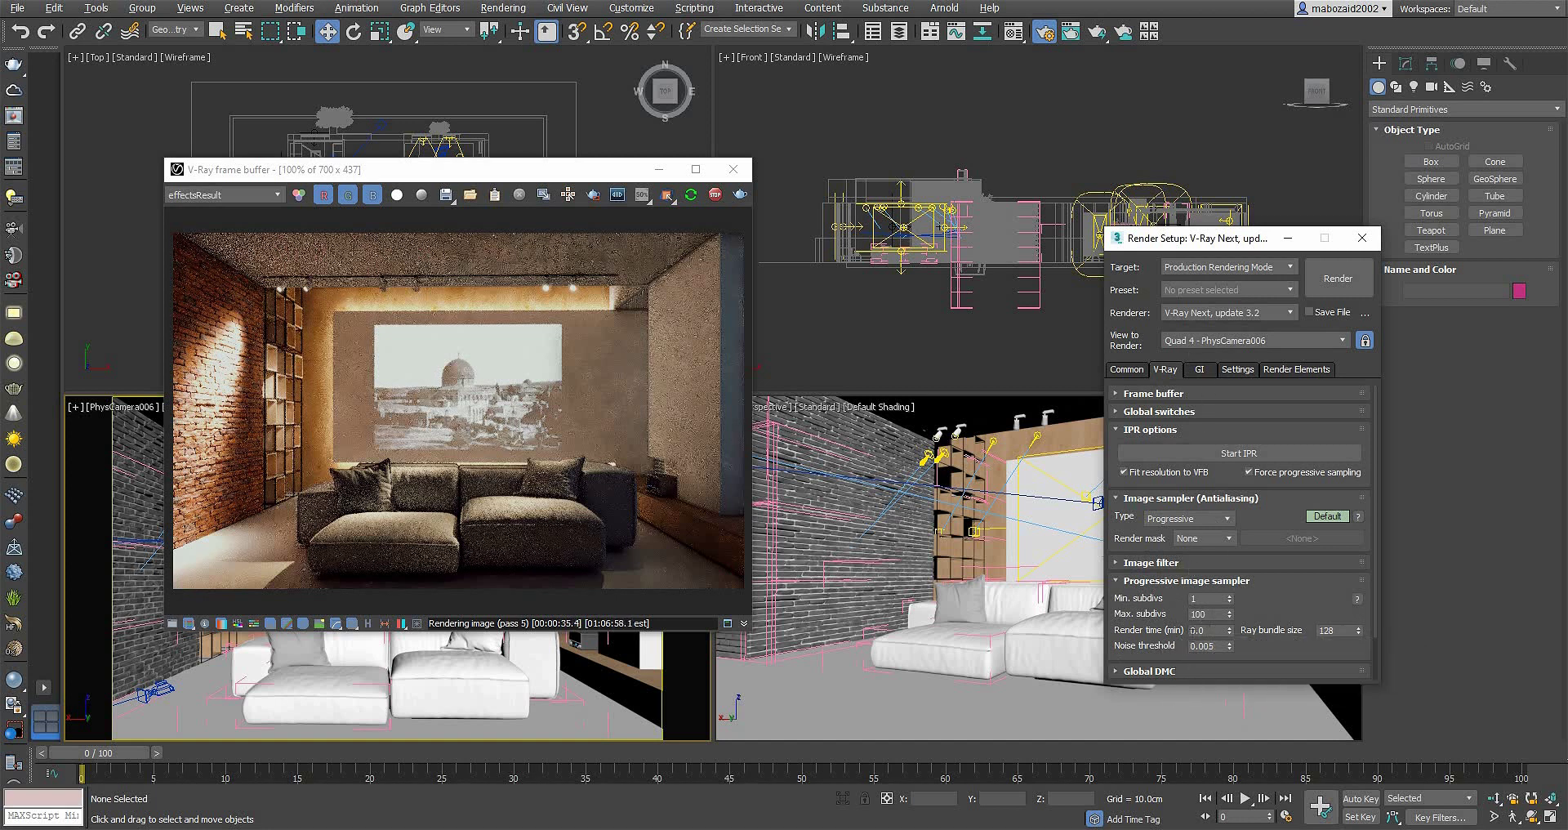
pyautogui.click(1208, 630)
pyautogui.click(1199, 646)
pyautogui.moveTo(1249, 242); pyautogui.dragTo(1104, 153)
# Step: Check the VRayDenoiser render element and the 1200 × 750 Common output while repositioning the frame buffer
pyautogui.click(1151, 280)
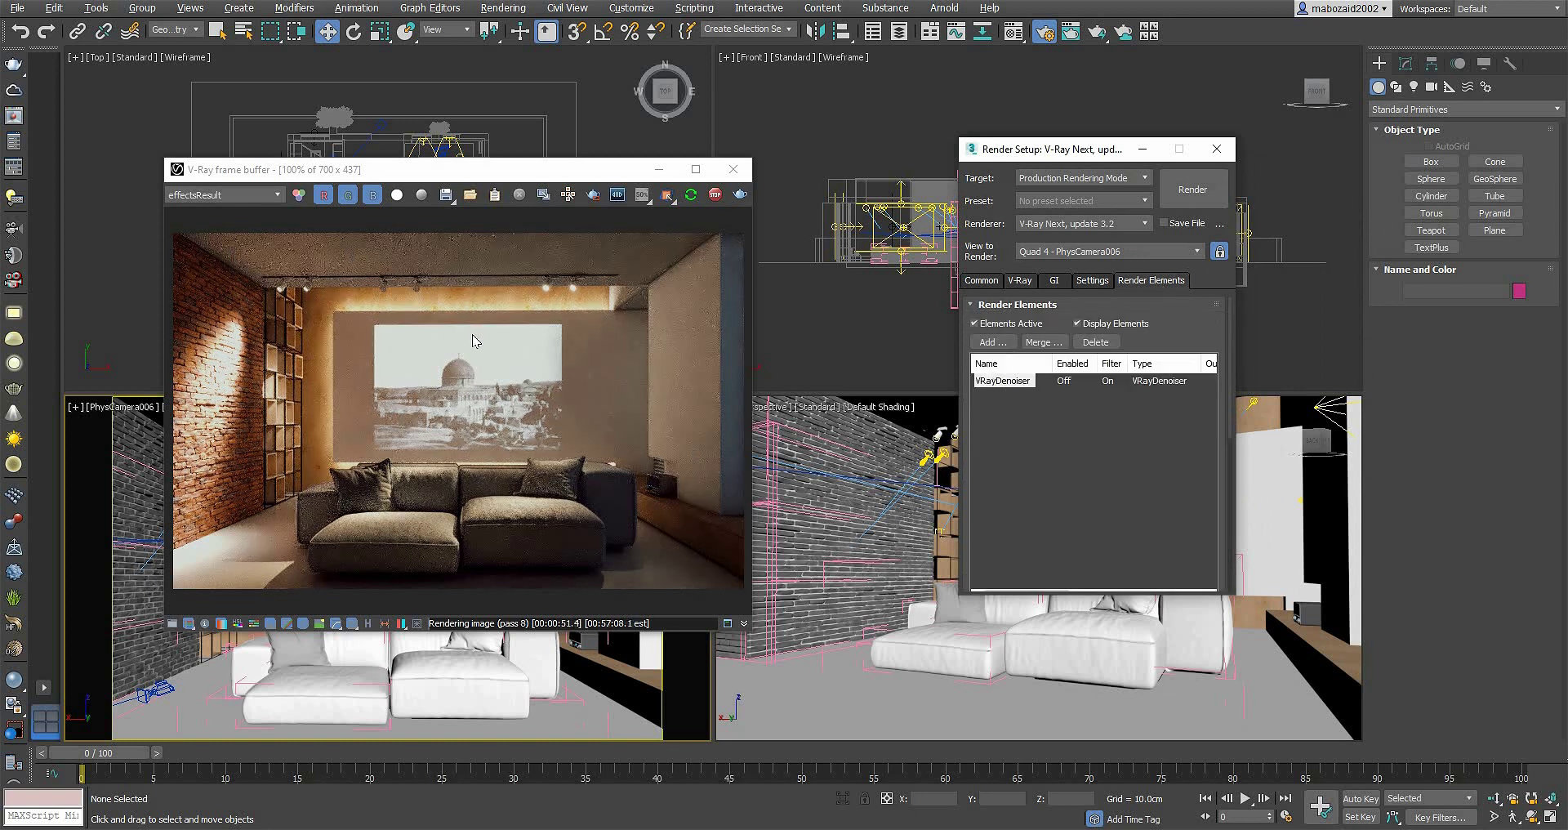
pyautogui.moveTo(483, 172); pyautogui.dragTo(467, 119)
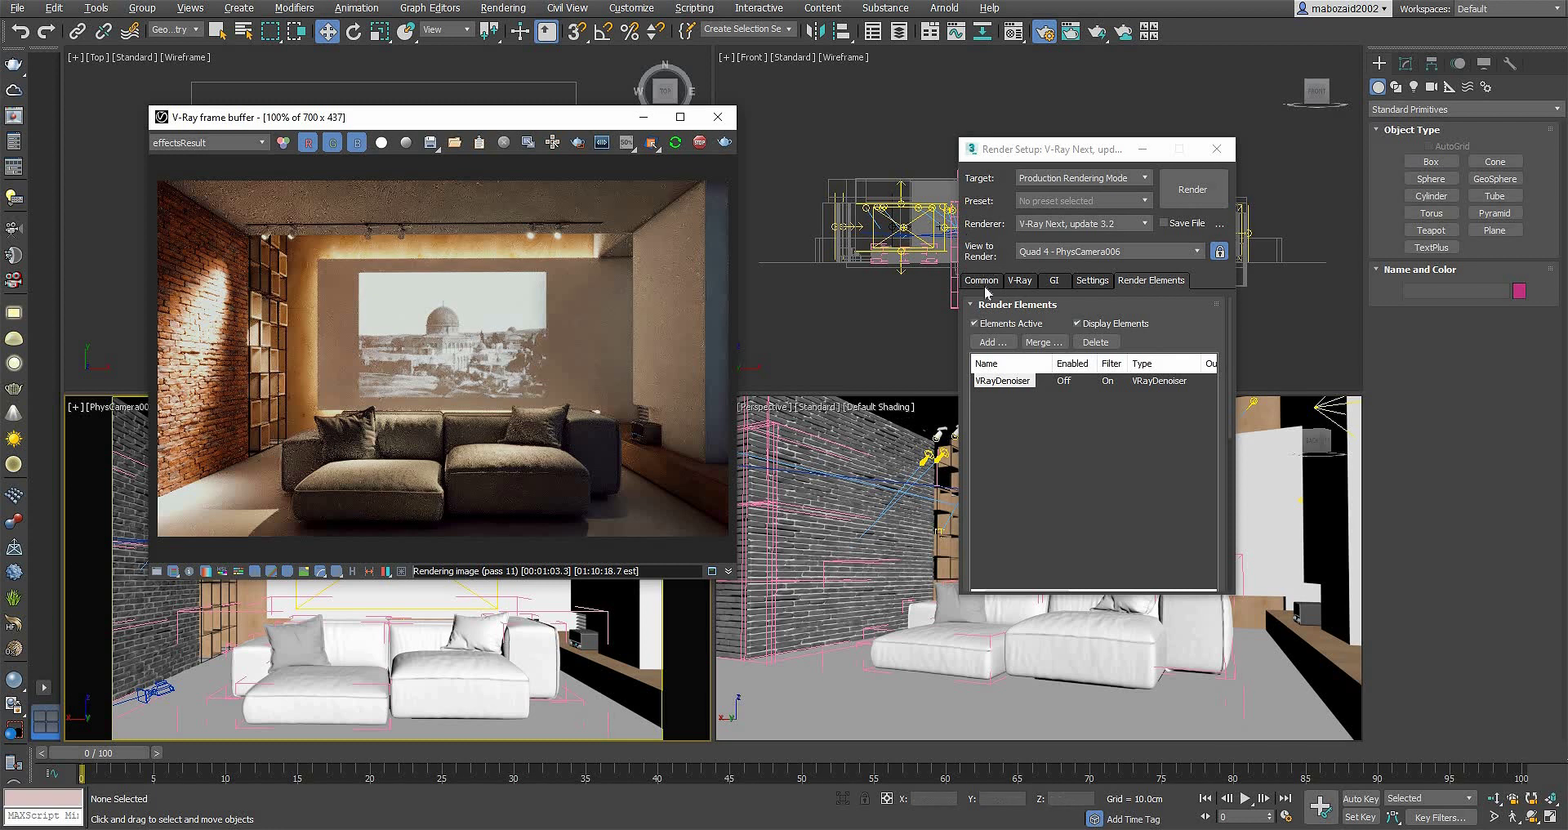
pyautogui.click(982, 280)
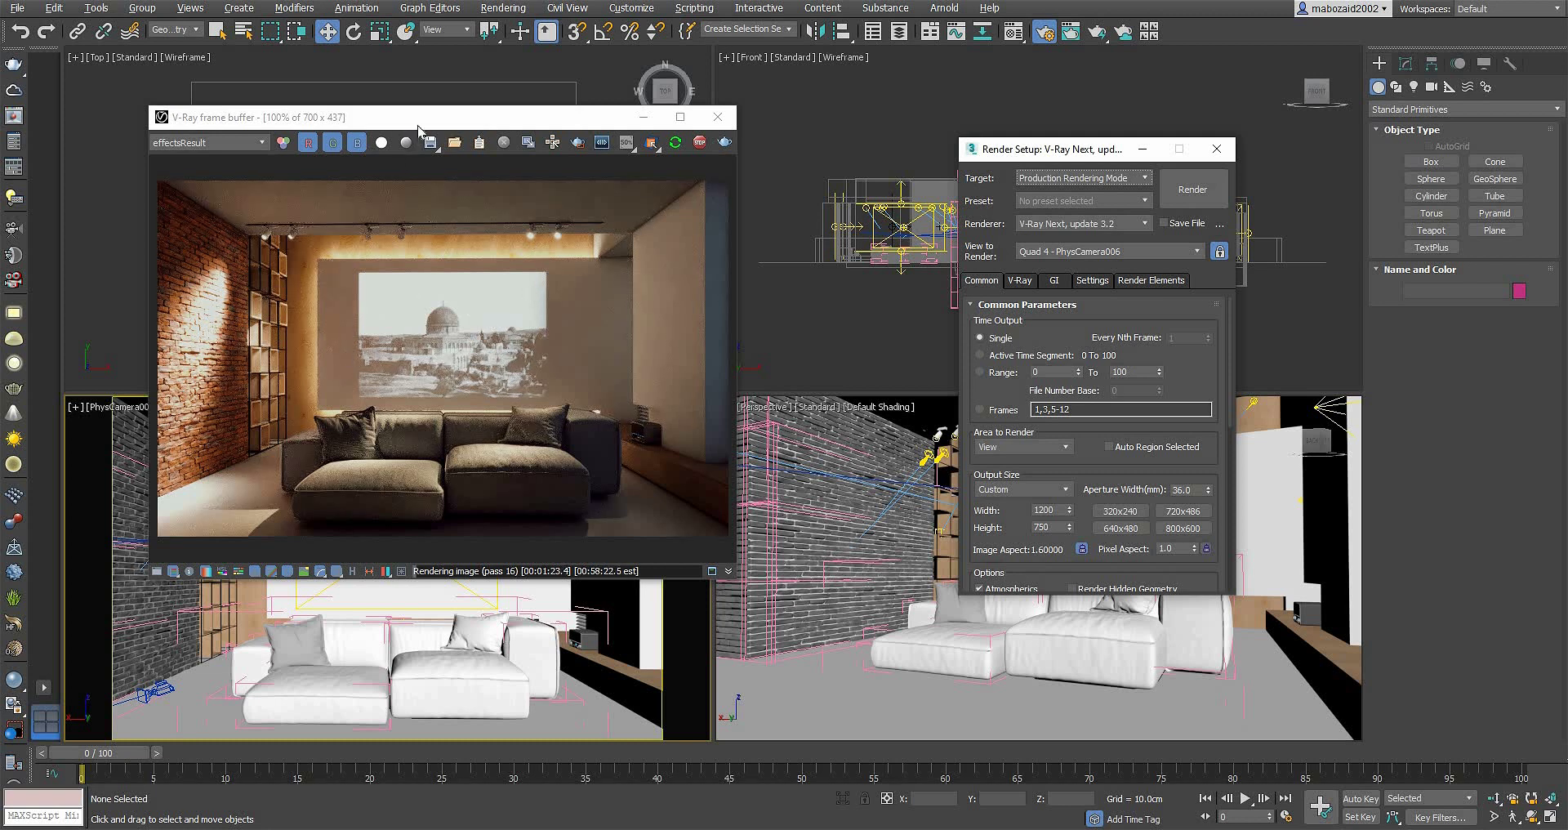
pyautogui.moveTo(533, 117); pyautogui.dragTo(620, 134)
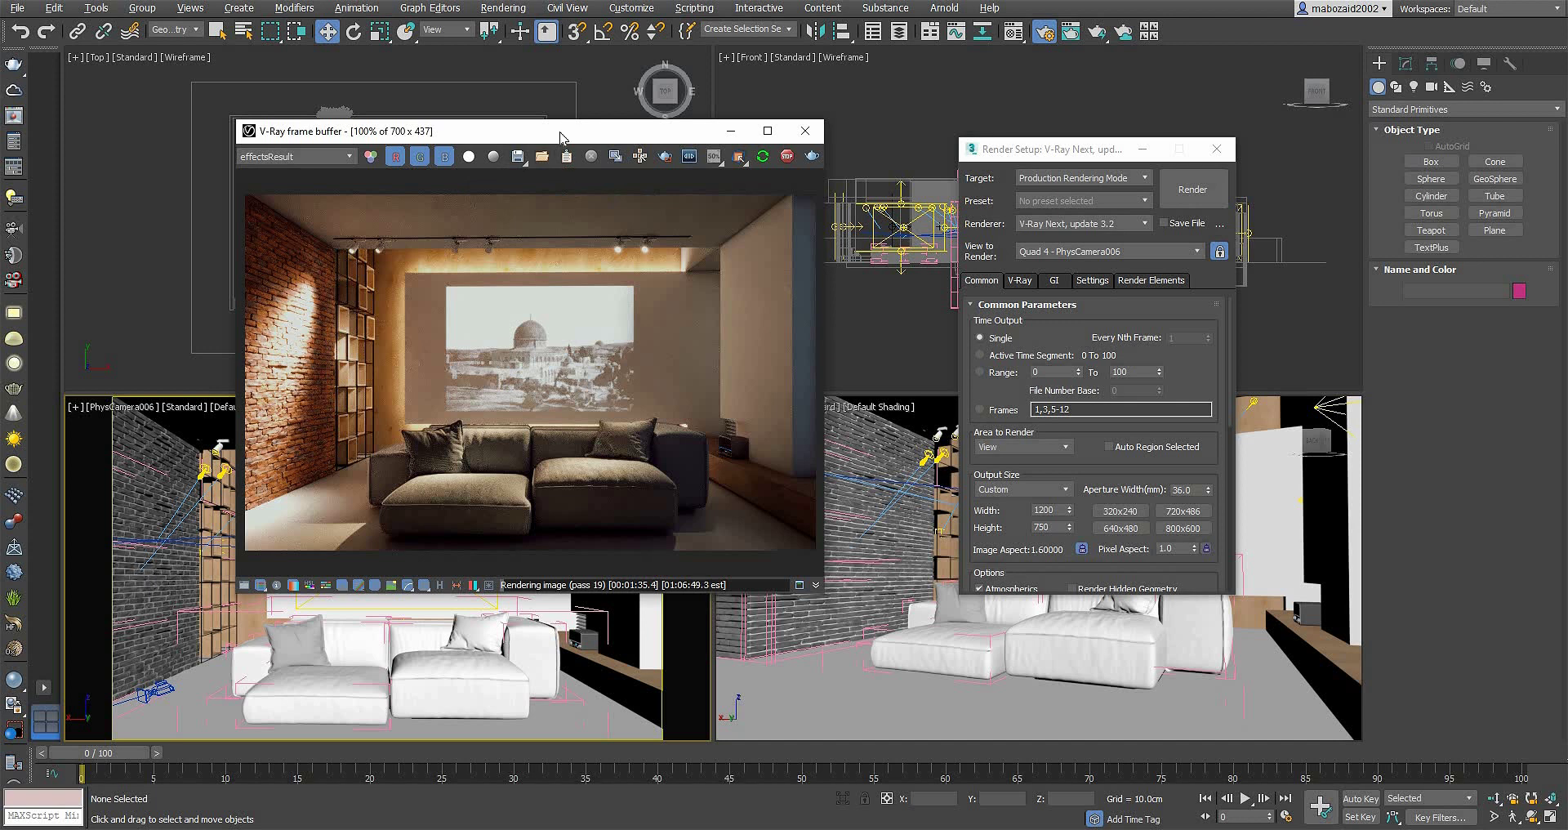
pyautogui.moveTo(529, 133); pyautogui.dragTo(451, 101)
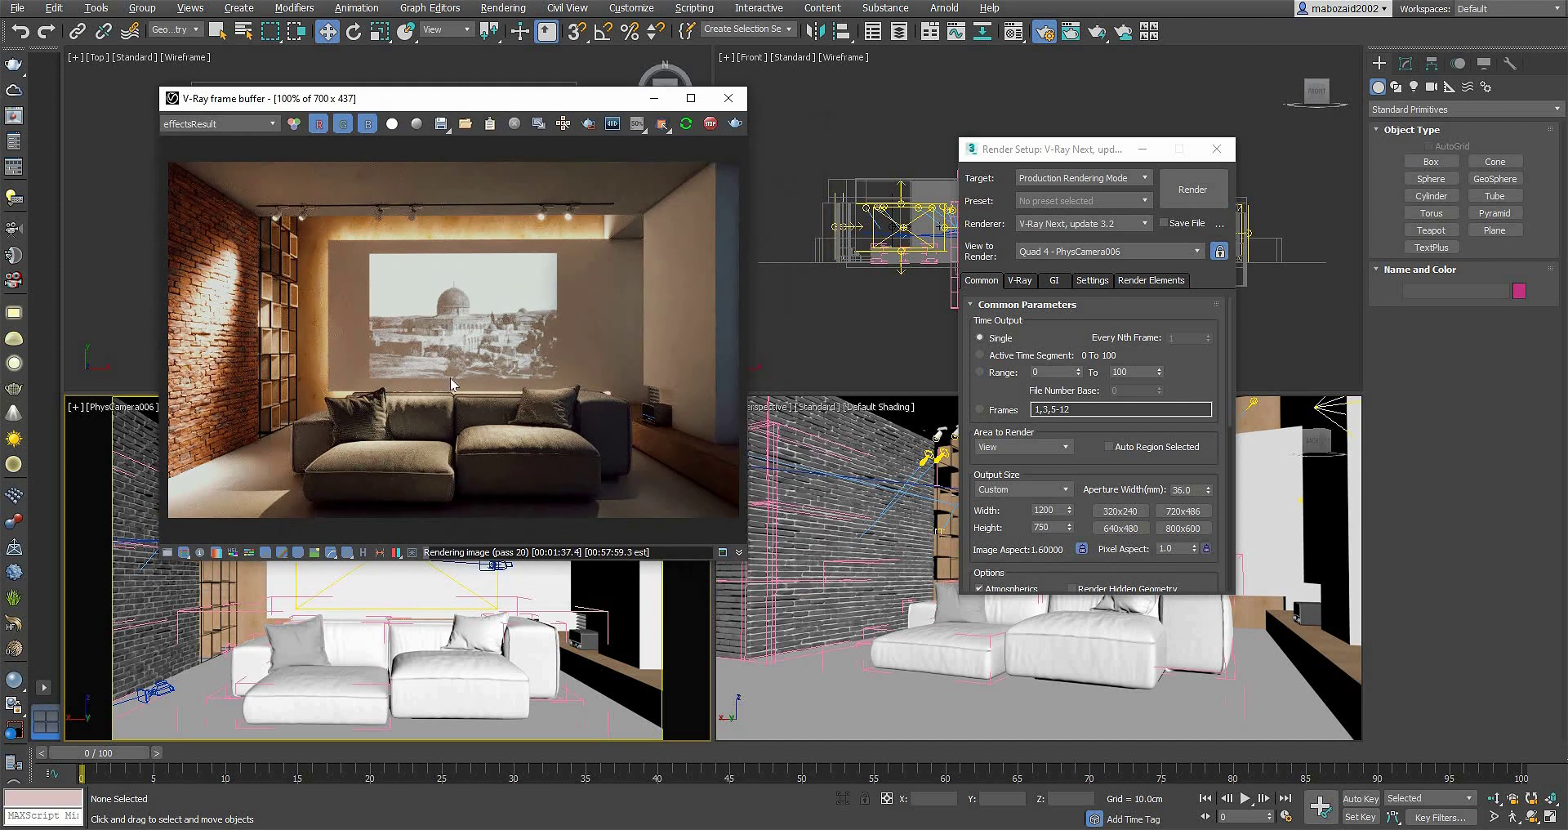
# Step: Close Render Setup and select the Box037 wall panel in the Perspective viewport
pyautogui.click(1217, 149)
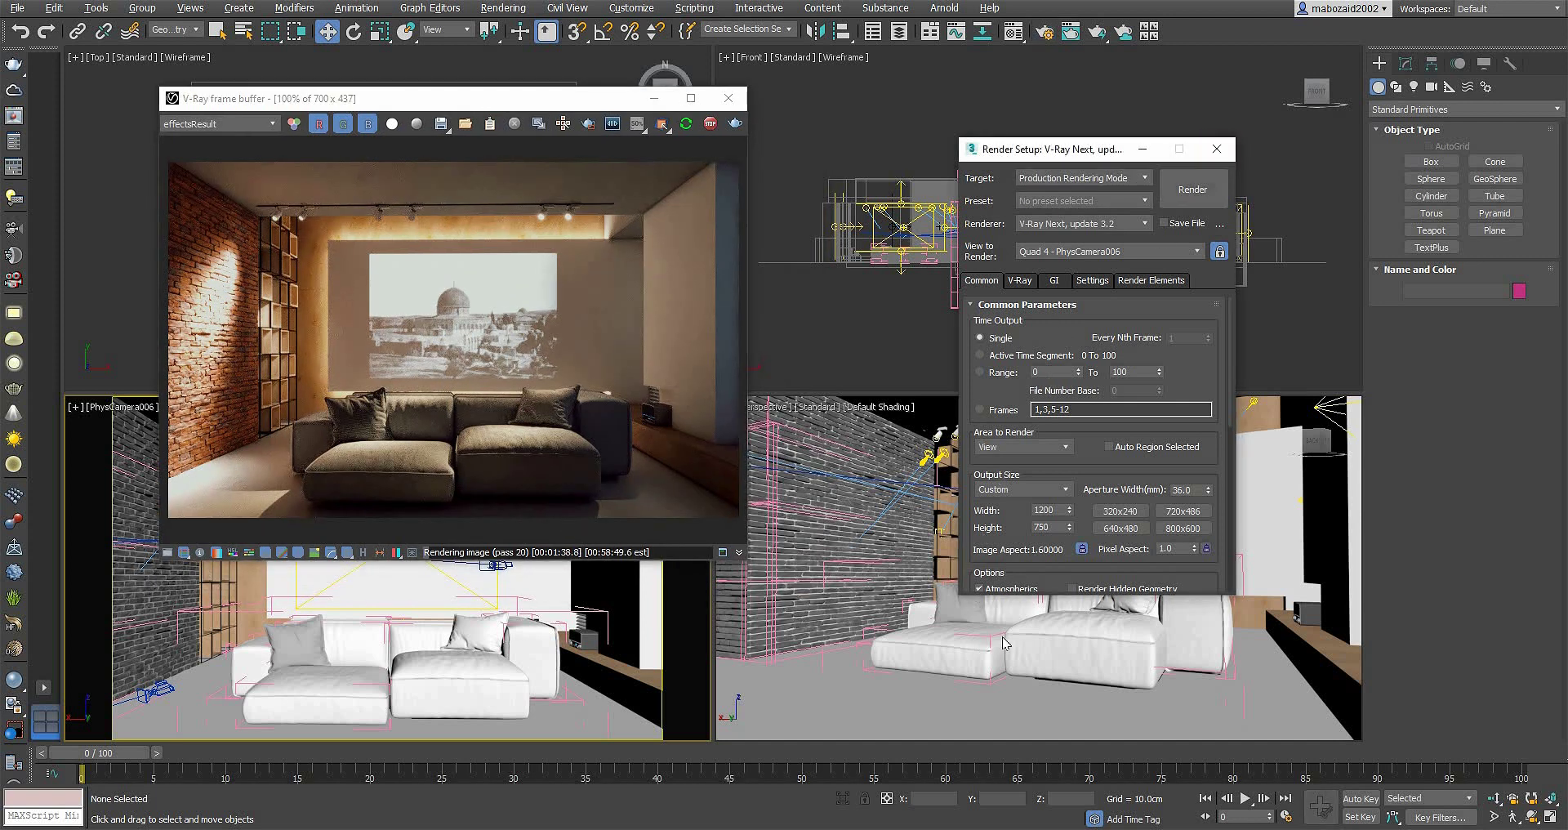
pyautogui.rightClick(1076, 595)
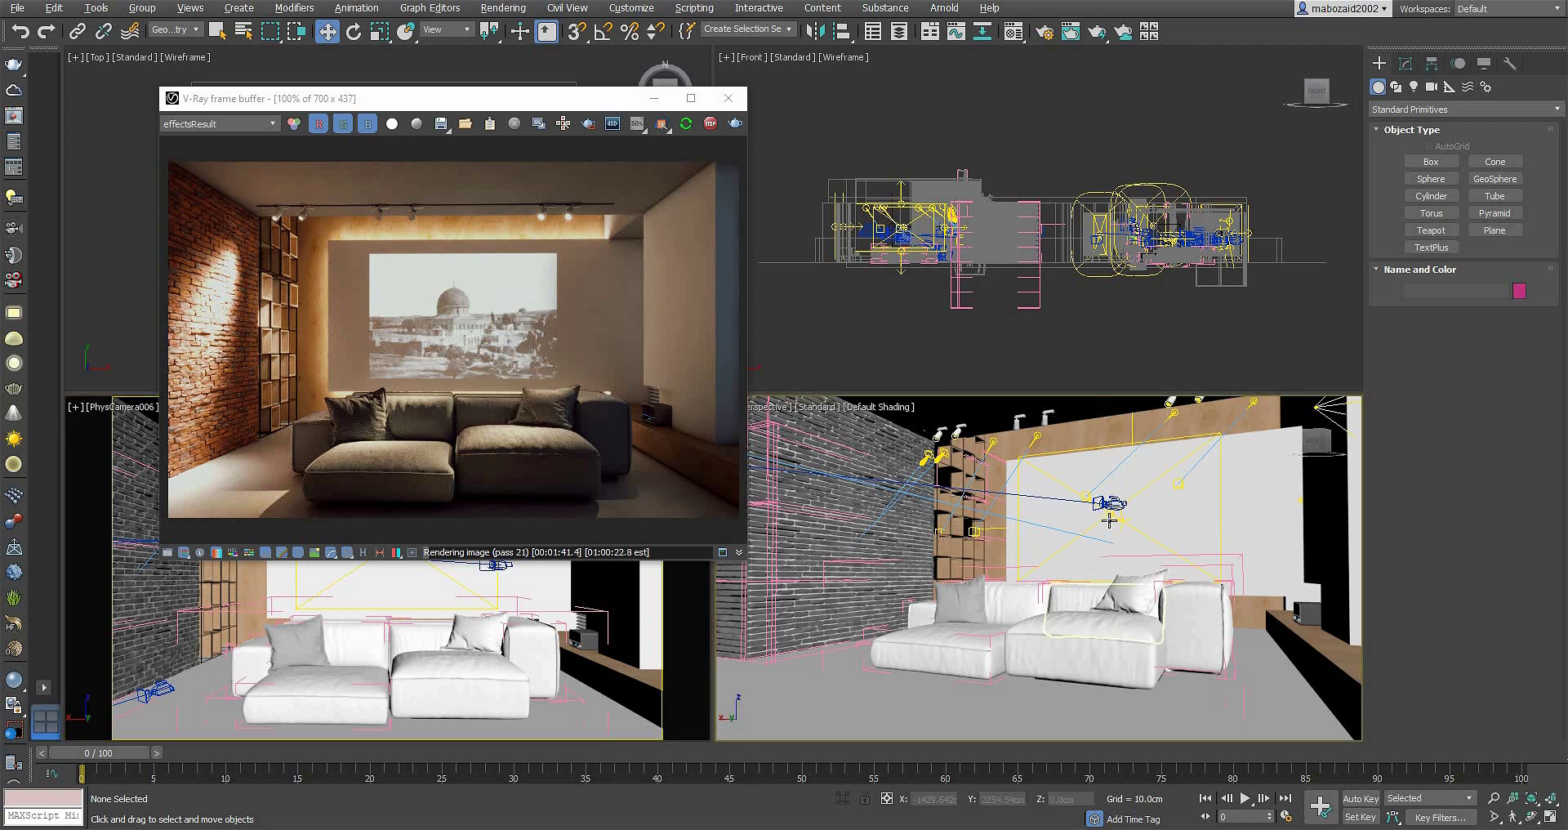
pyautogui.click(1112, 516)
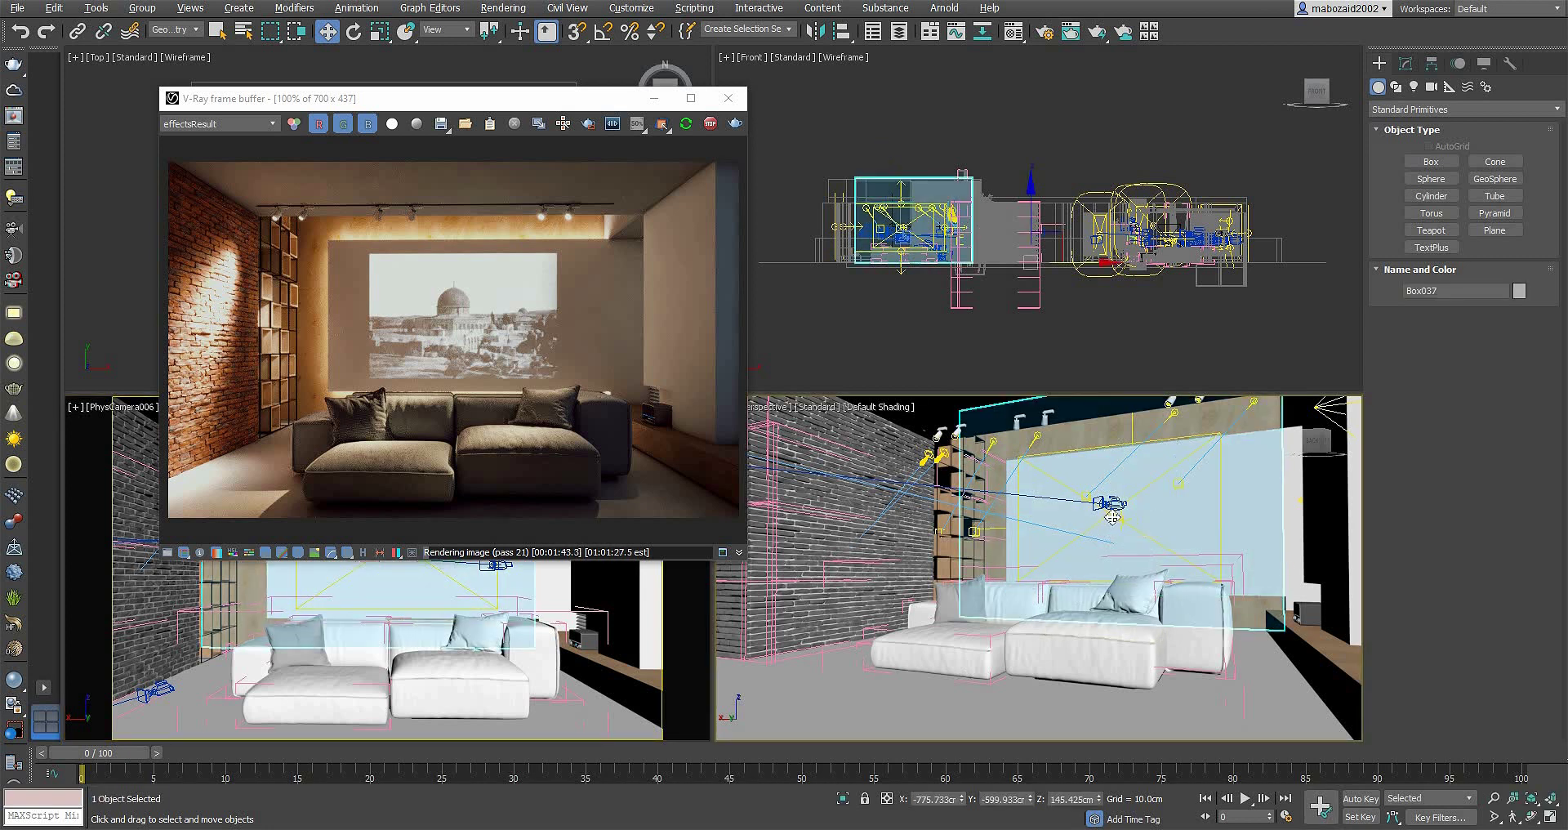
pyautogui.moveTo(1112, 516); pyautogui.dragTo(1170, 529)
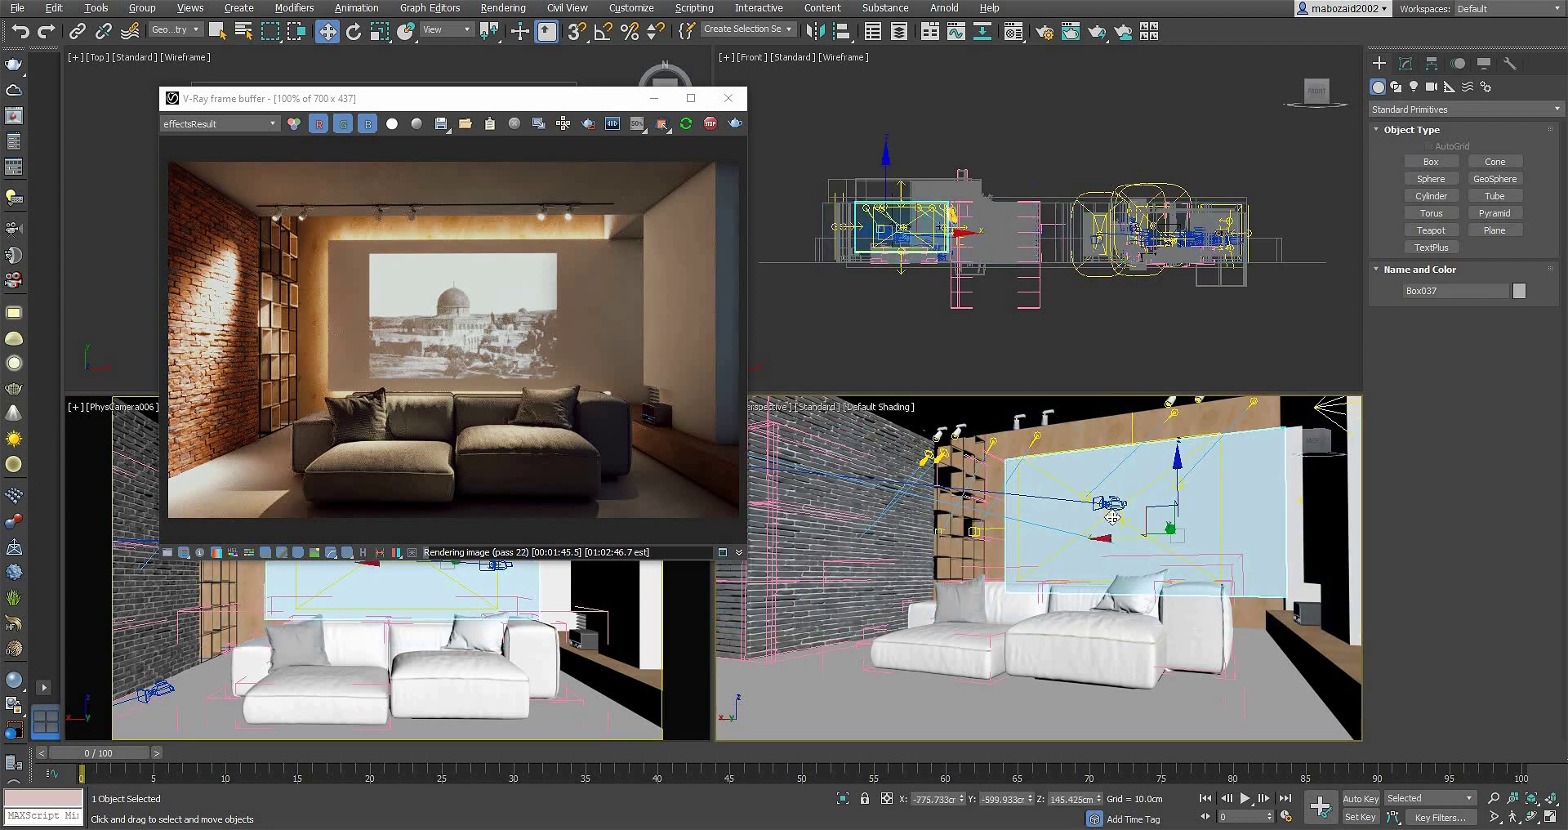
# Step: Maximize the Perspective viewport with Alt+W and zoom in on the brick wall
pyautogui.hotkey('alt', 'w')
pyautogui.moveTo(522, 99); pyautogui.dragTo(381, 148)
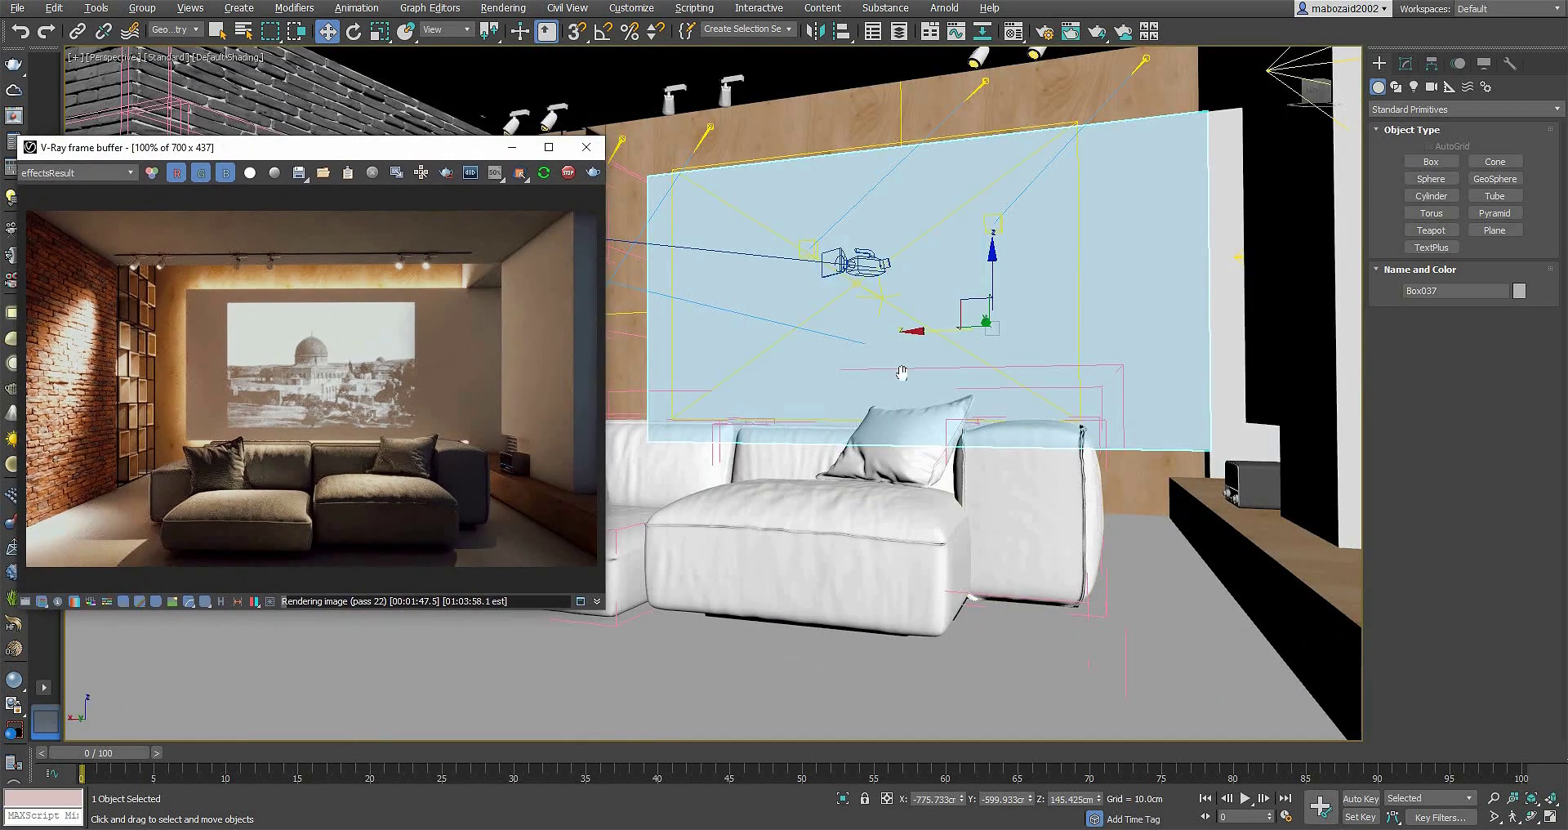
pyautogui.scroll(2, 952, 383)
pyautogui.scroll(3, 963, 375)
pyautogui.scroll(3, 980, 369)
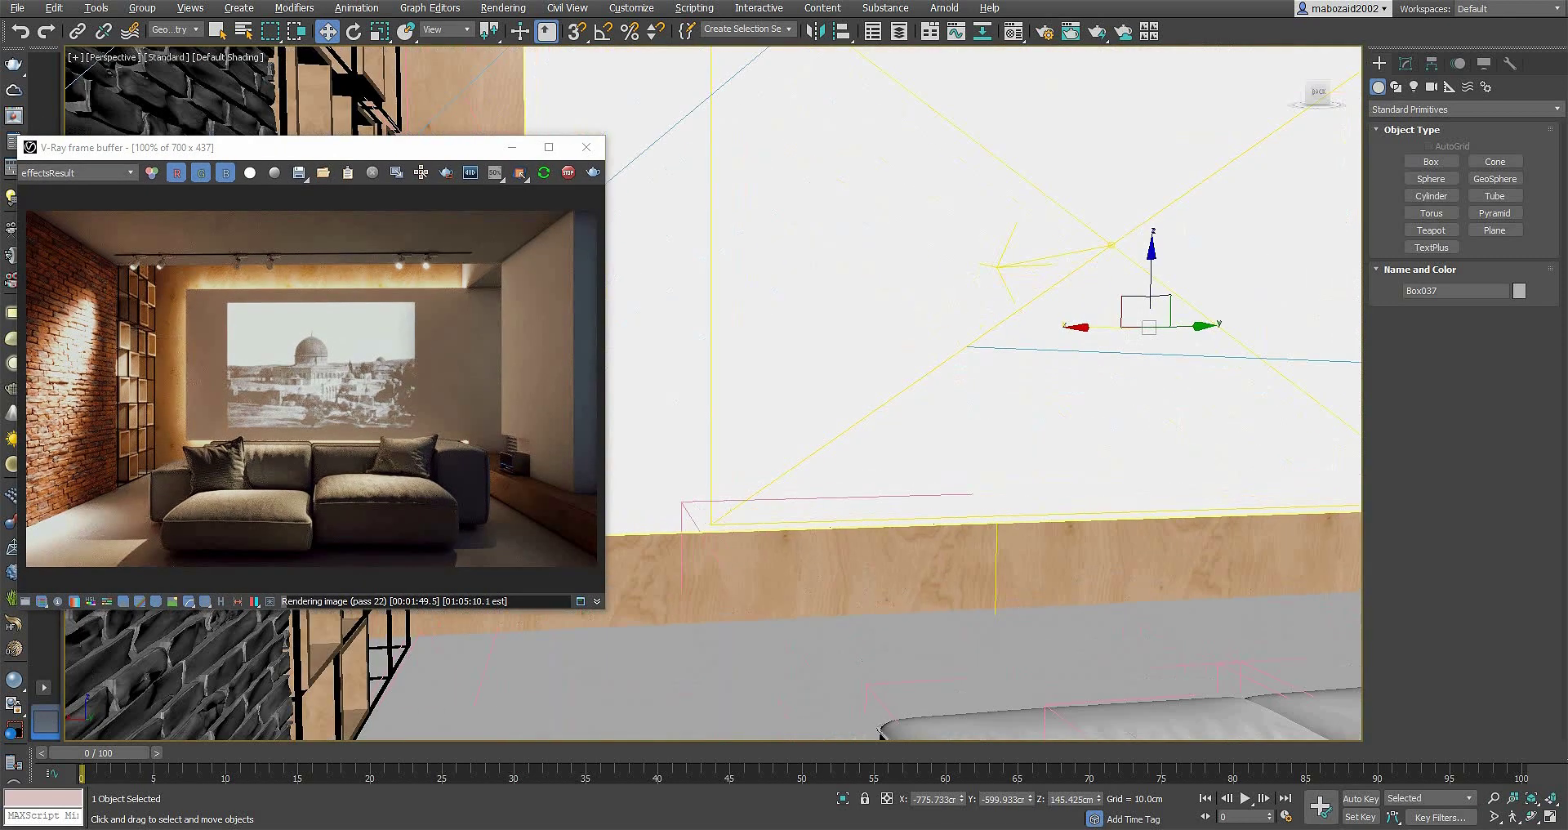
pyautogui.scroll(2, 1006, 360)
pyautogui.scroll(2, 889, 346)
pyautogui.scroll(-2, 911, 340)
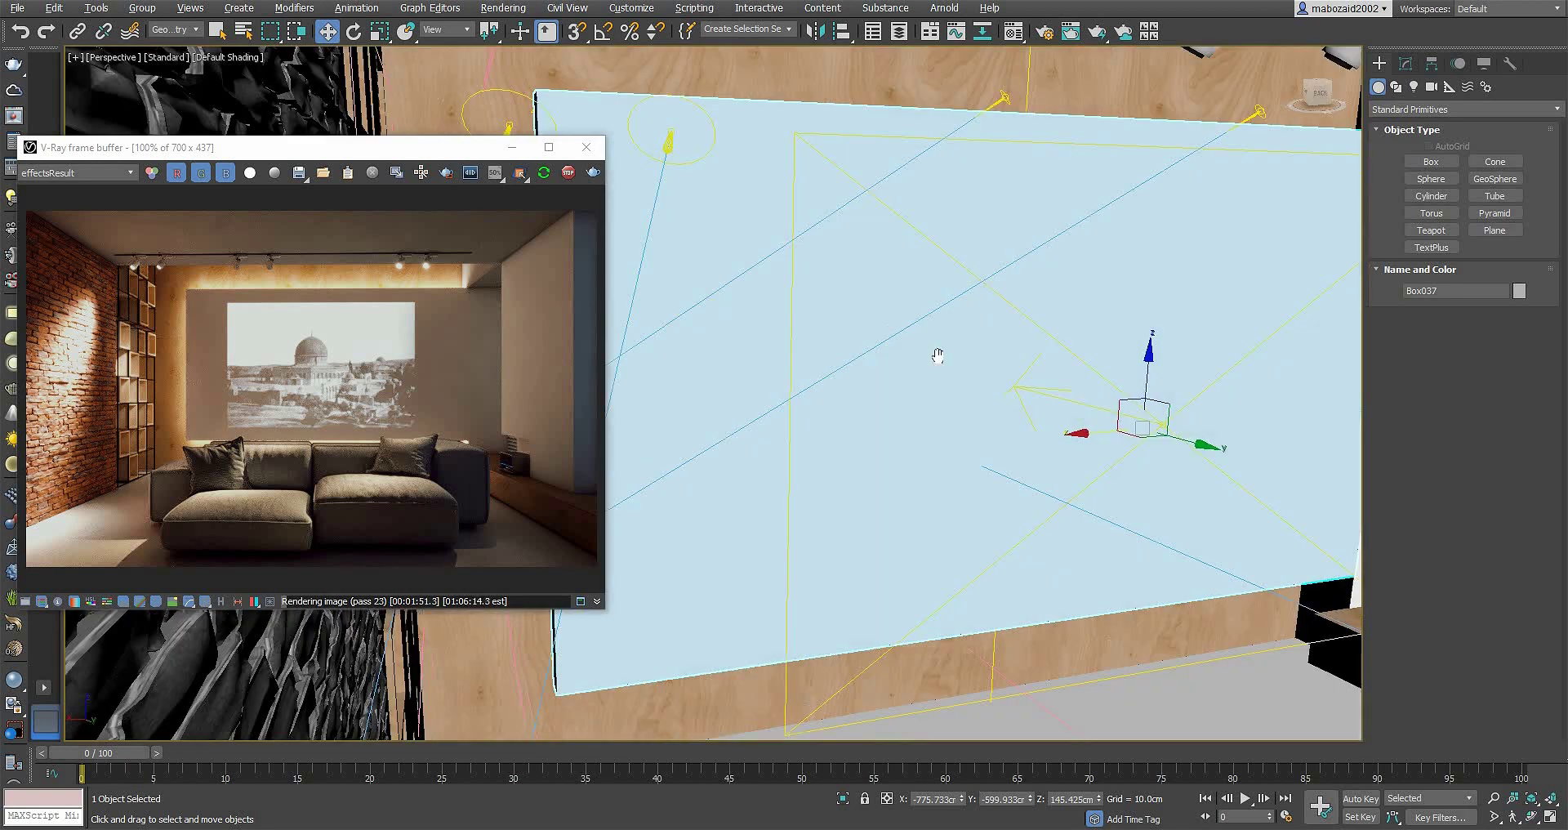
pyautogui.scroll(2, 935, 350)
pyautogui.scroll(-2, 929, 336)
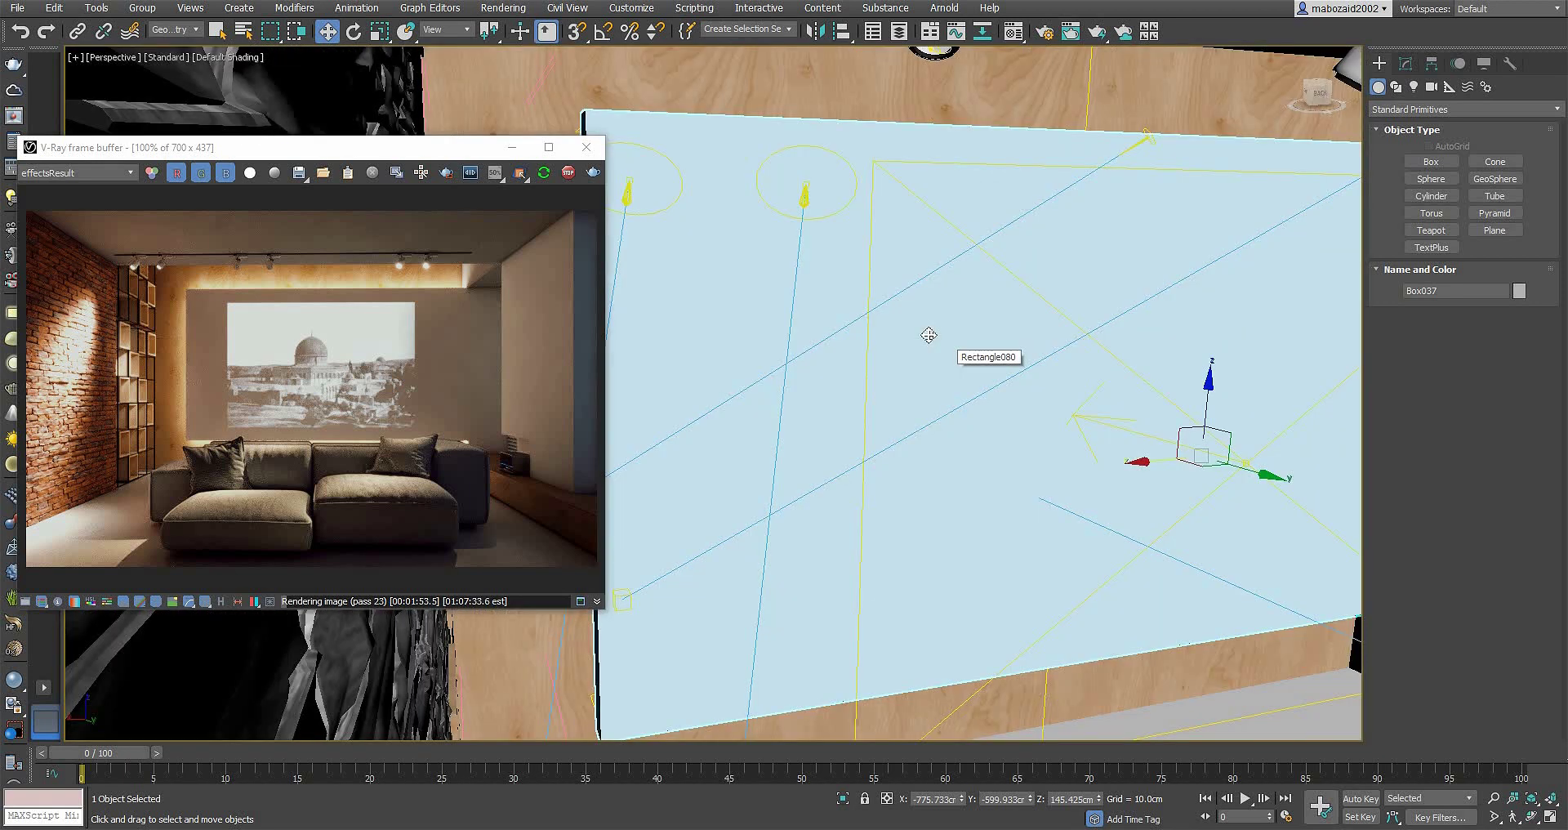
# Step: Open the Material Editor and pick the wall's VRayMtl, Material #6sdf, from the scene
pyautogui.press('m')
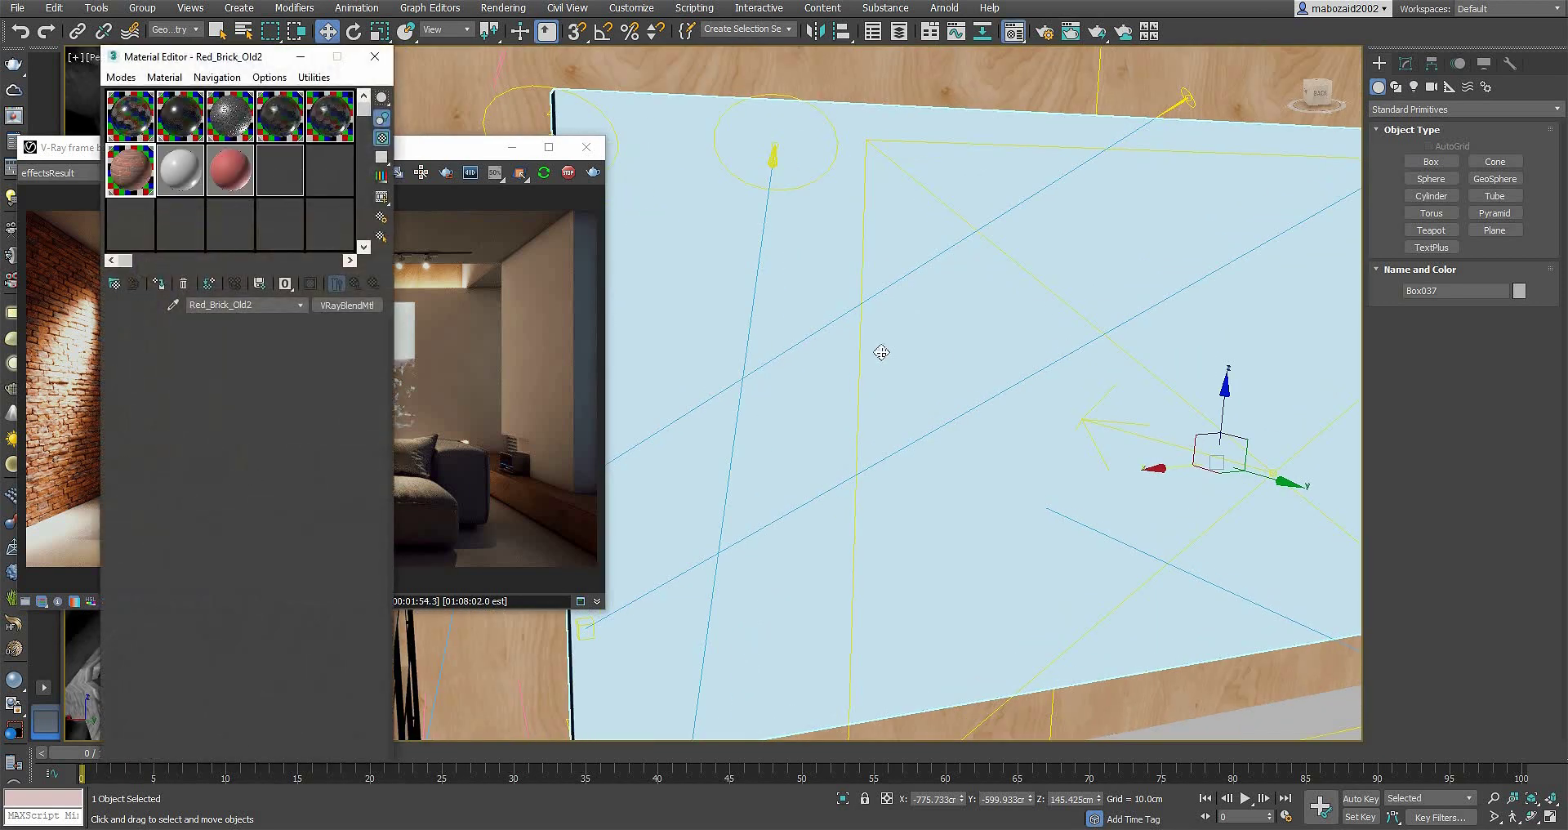
pyautogui.click(466, 245)
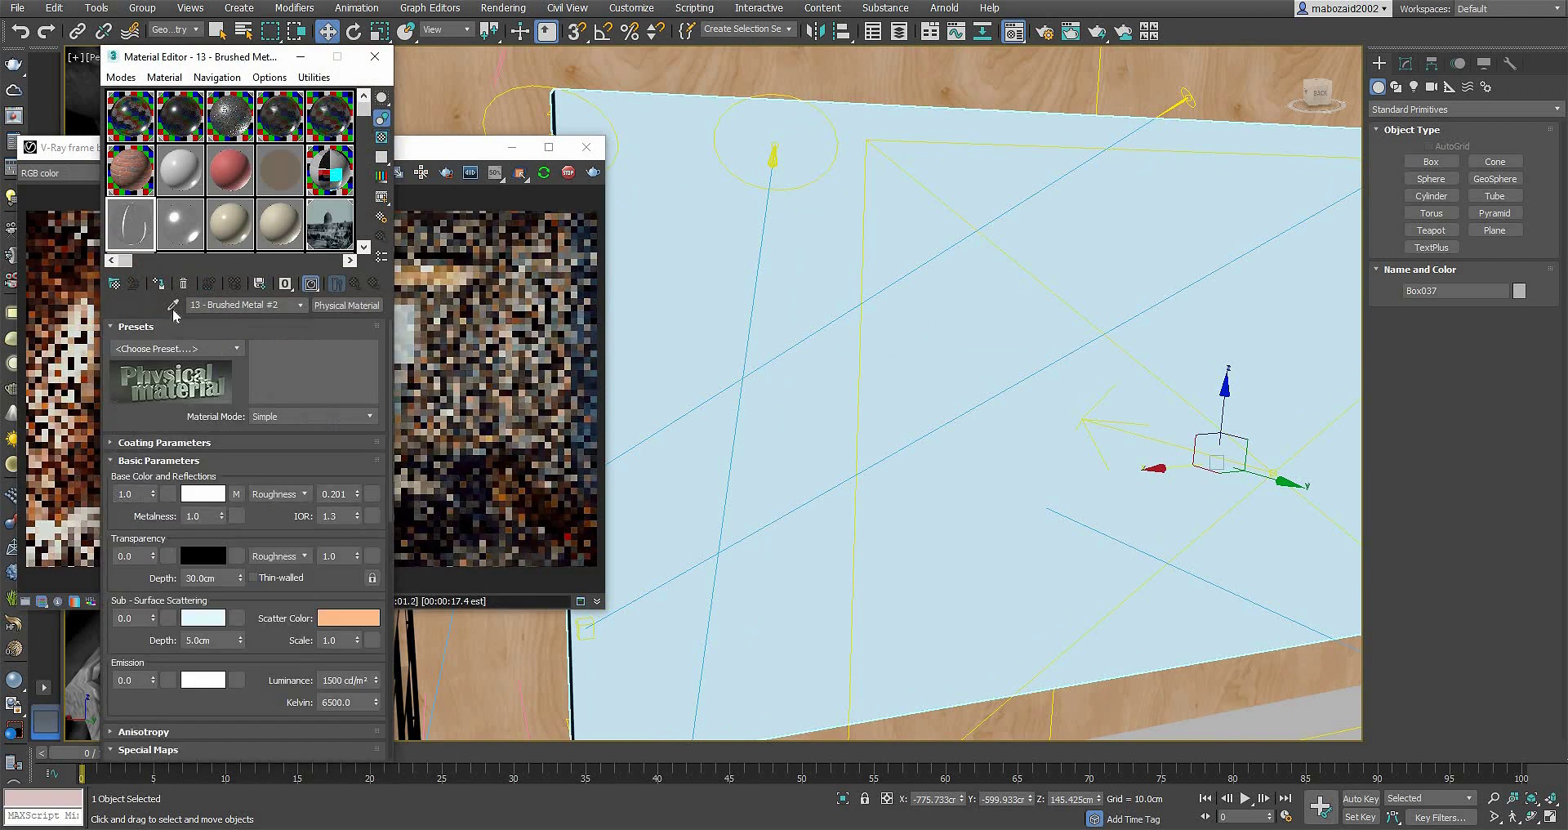
pyautogui.click(467, 240)
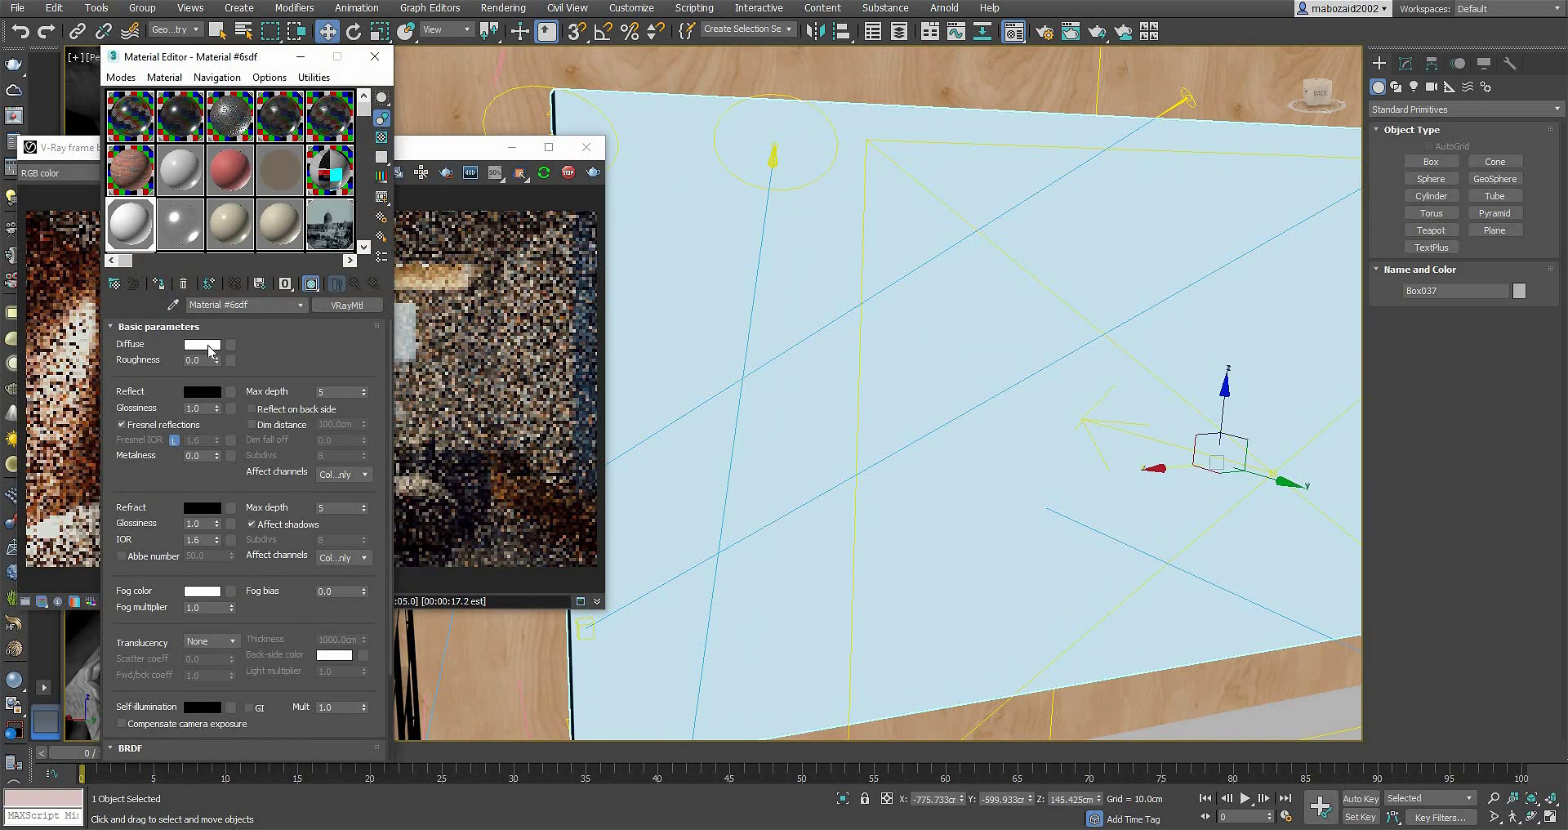
# Step: Inspect the Diffuse and Reflect colour swatches without changing them, then reopen Render Setup with F10
pyautogui.click(202, 344)
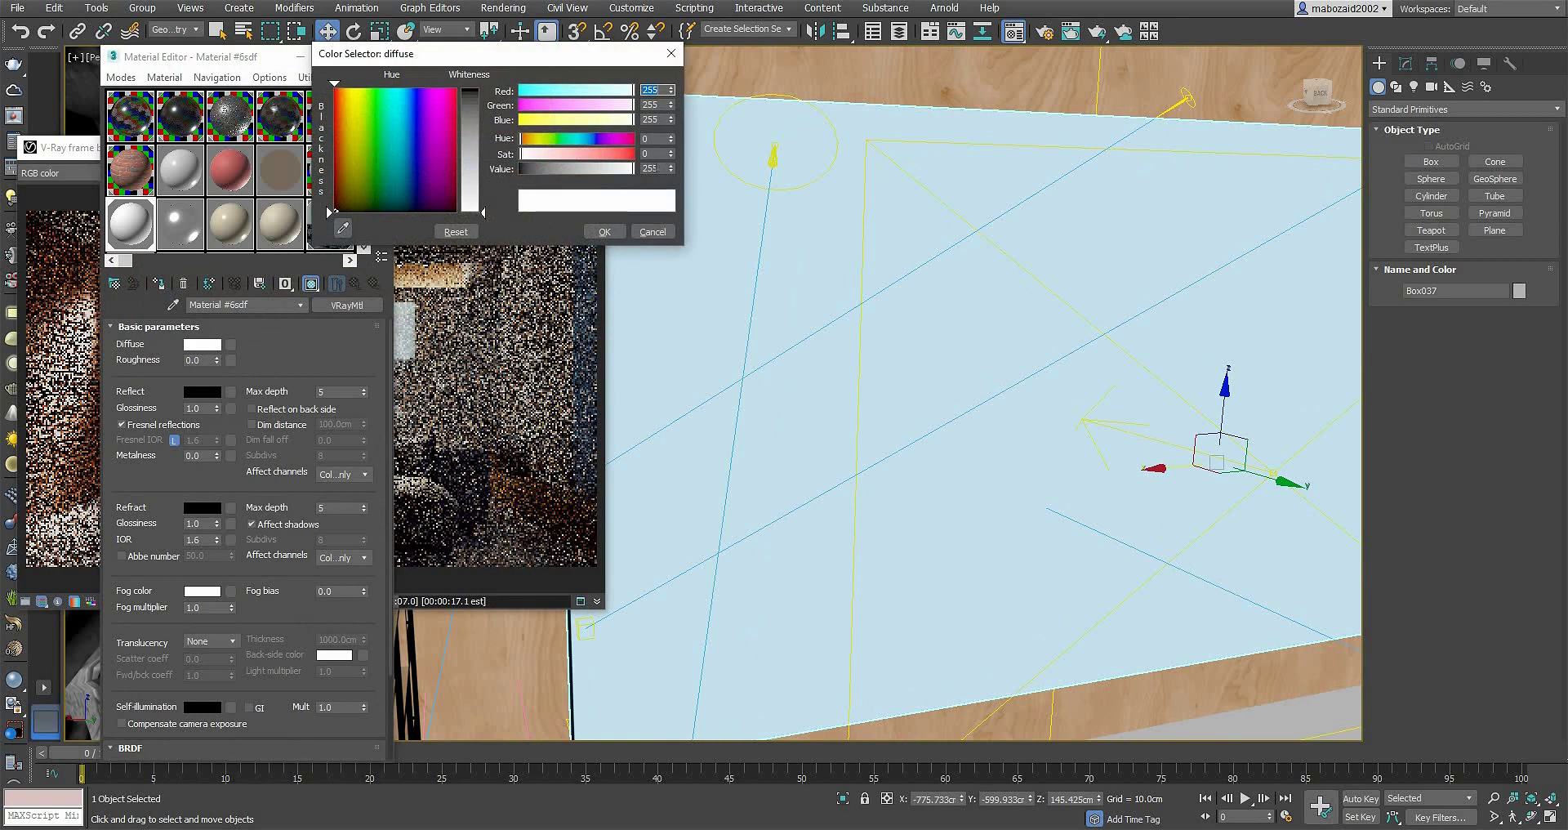
pyautogui.click(651, 231)
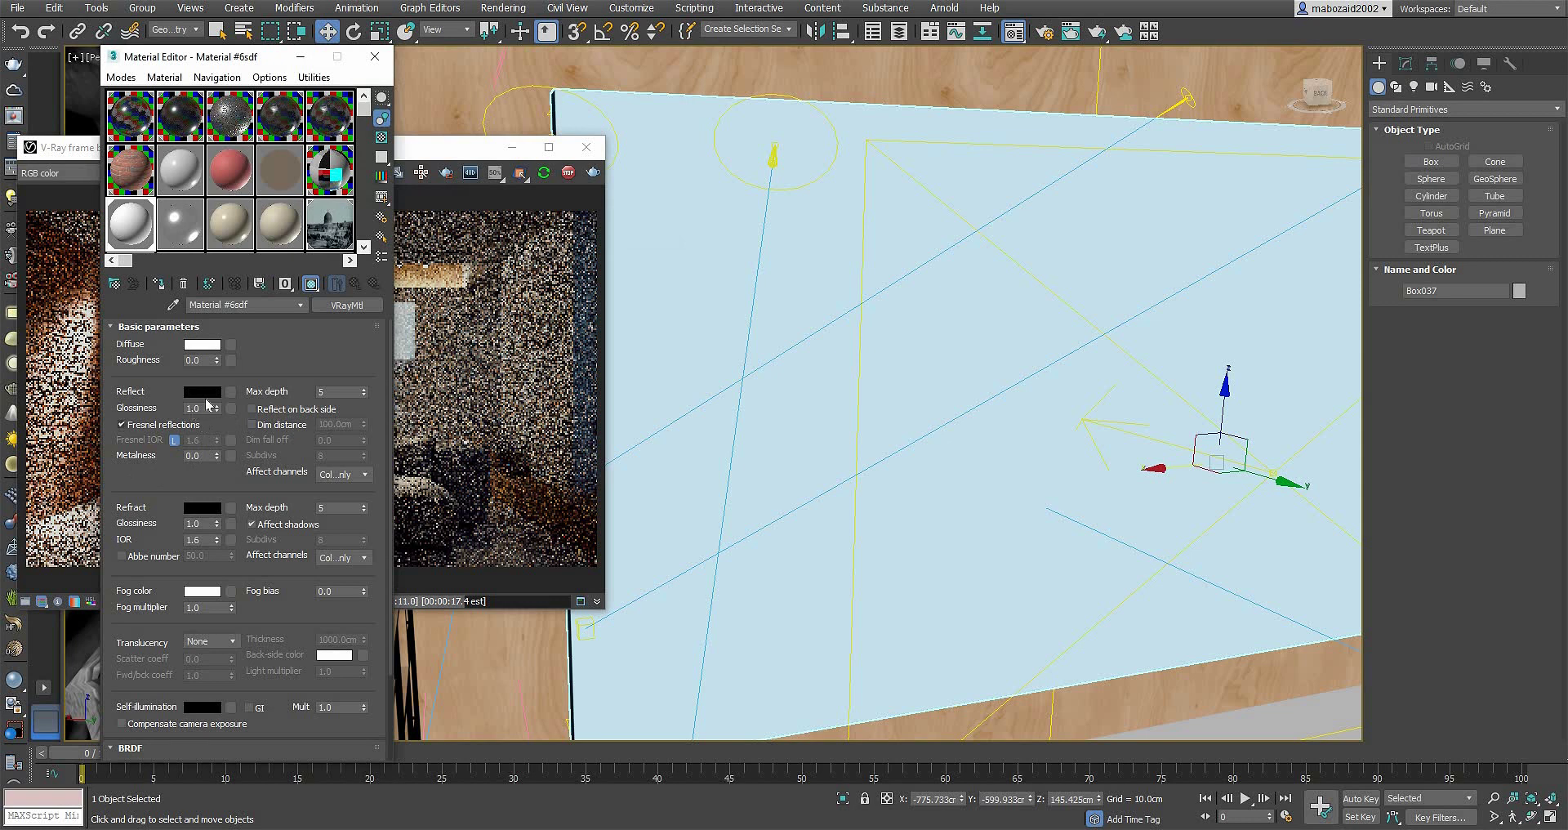
pyautogui.click(201, 391)
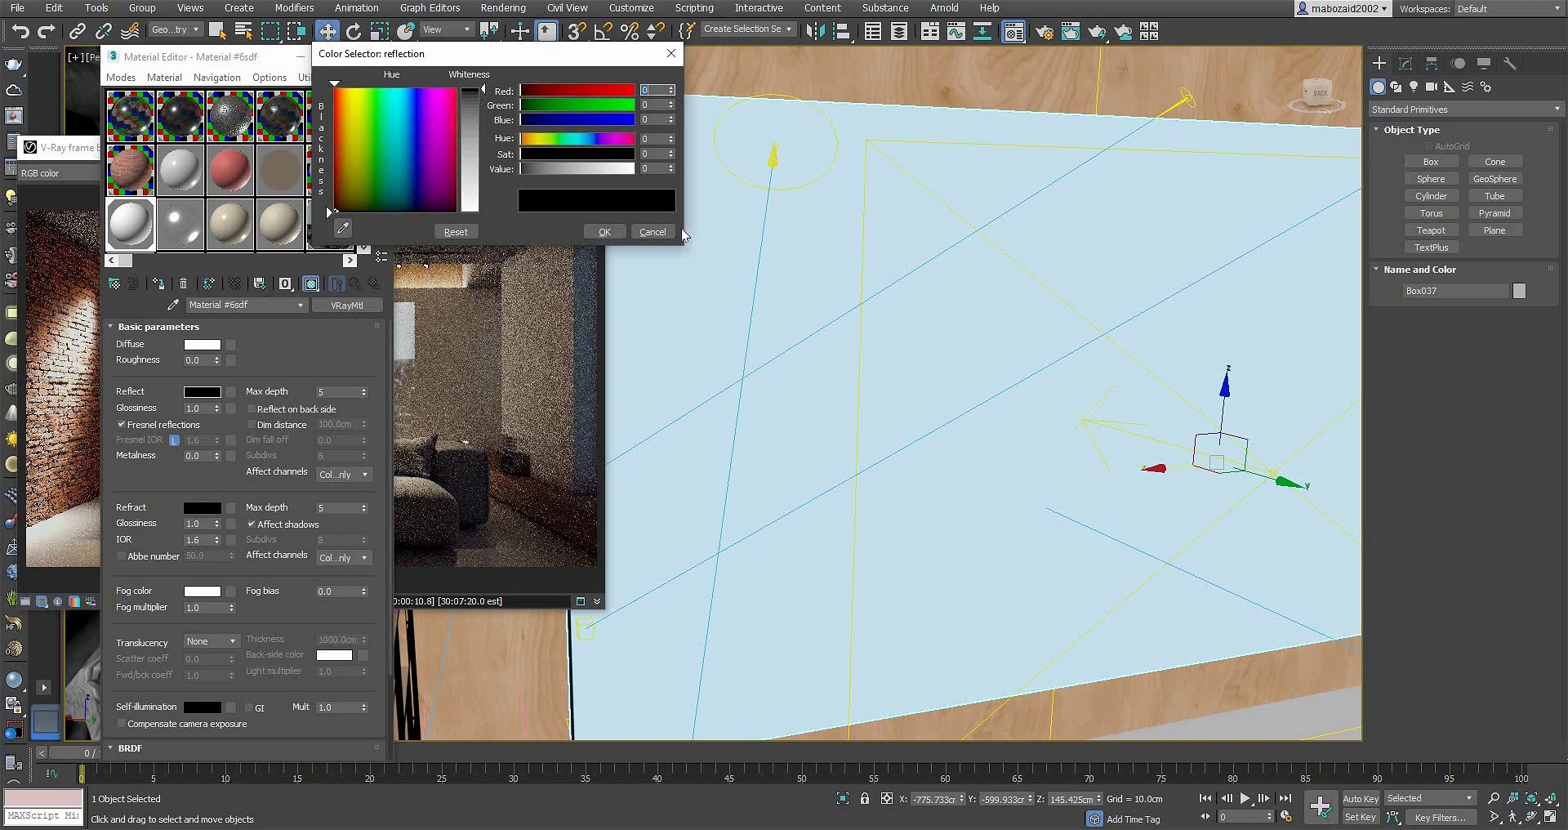
pyautogui.click(653, 231)
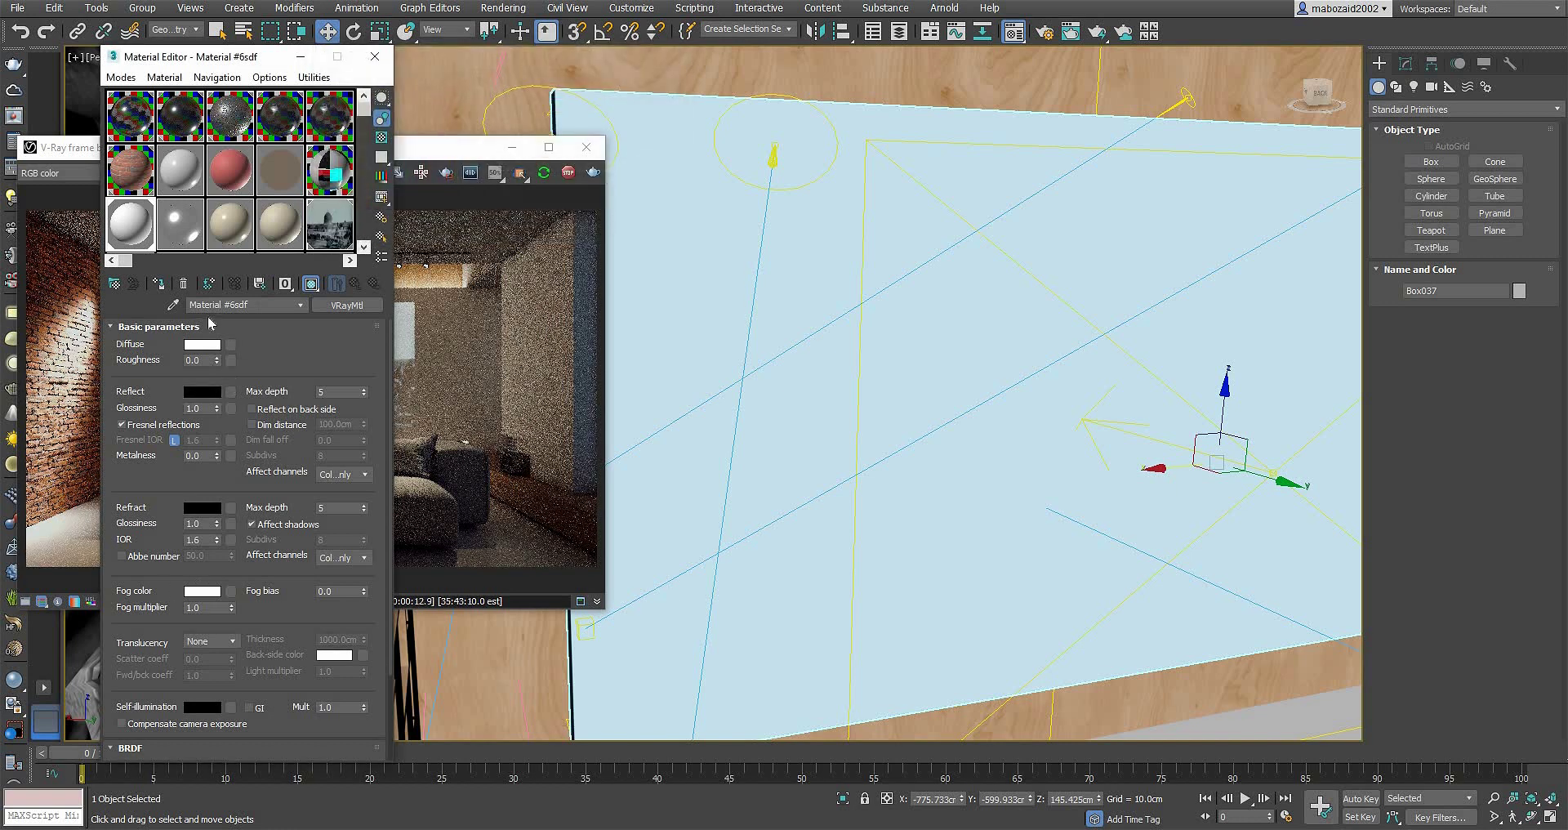
pyautogui.scroll(-2, 290, 466)
pyautogui.scroll(-1, 286, 482)
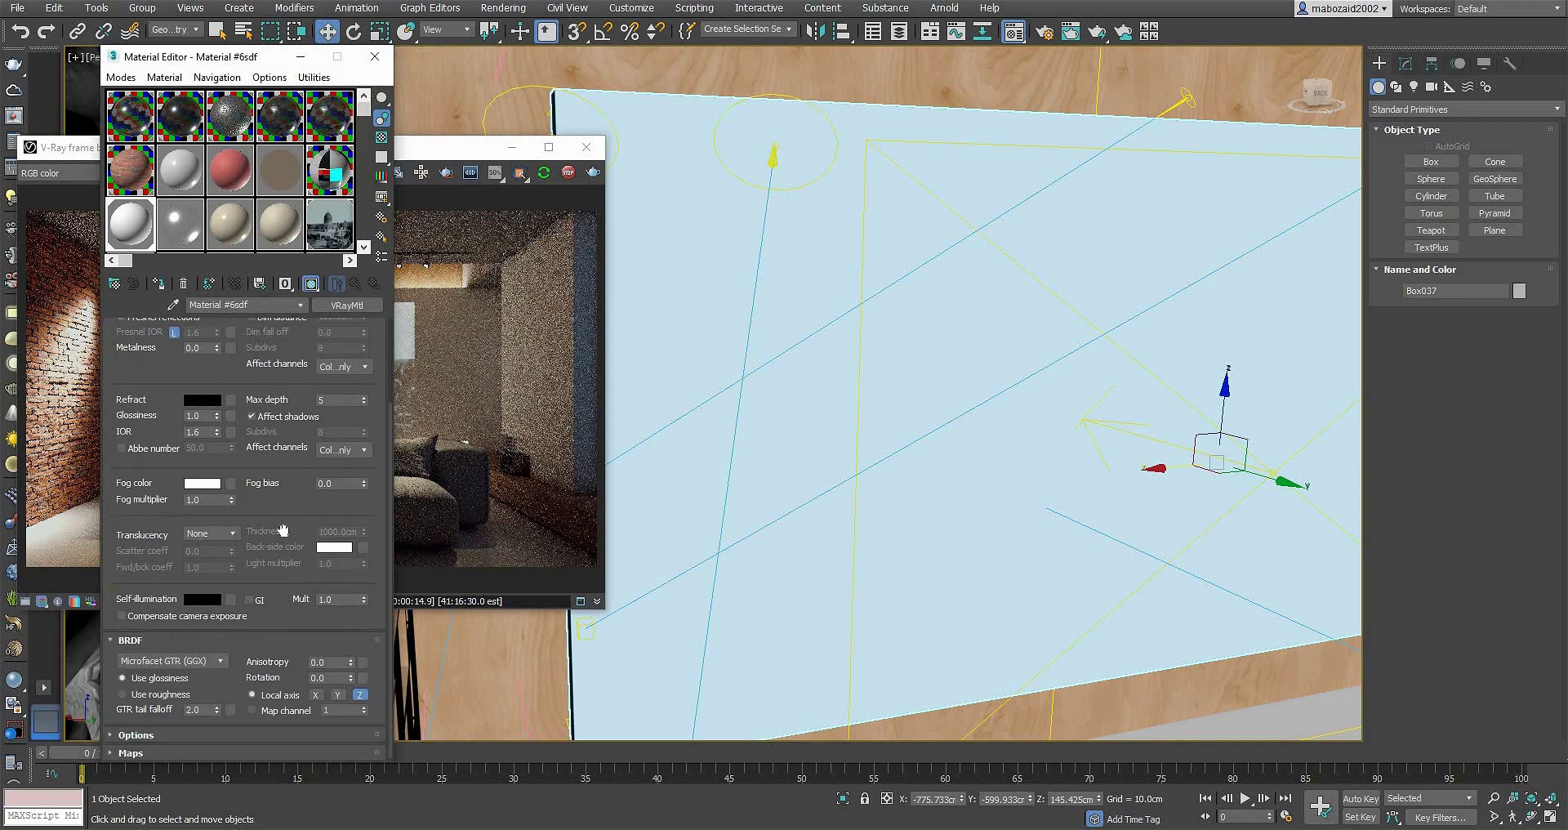
pyautogui.scroll(3, 278, 539)
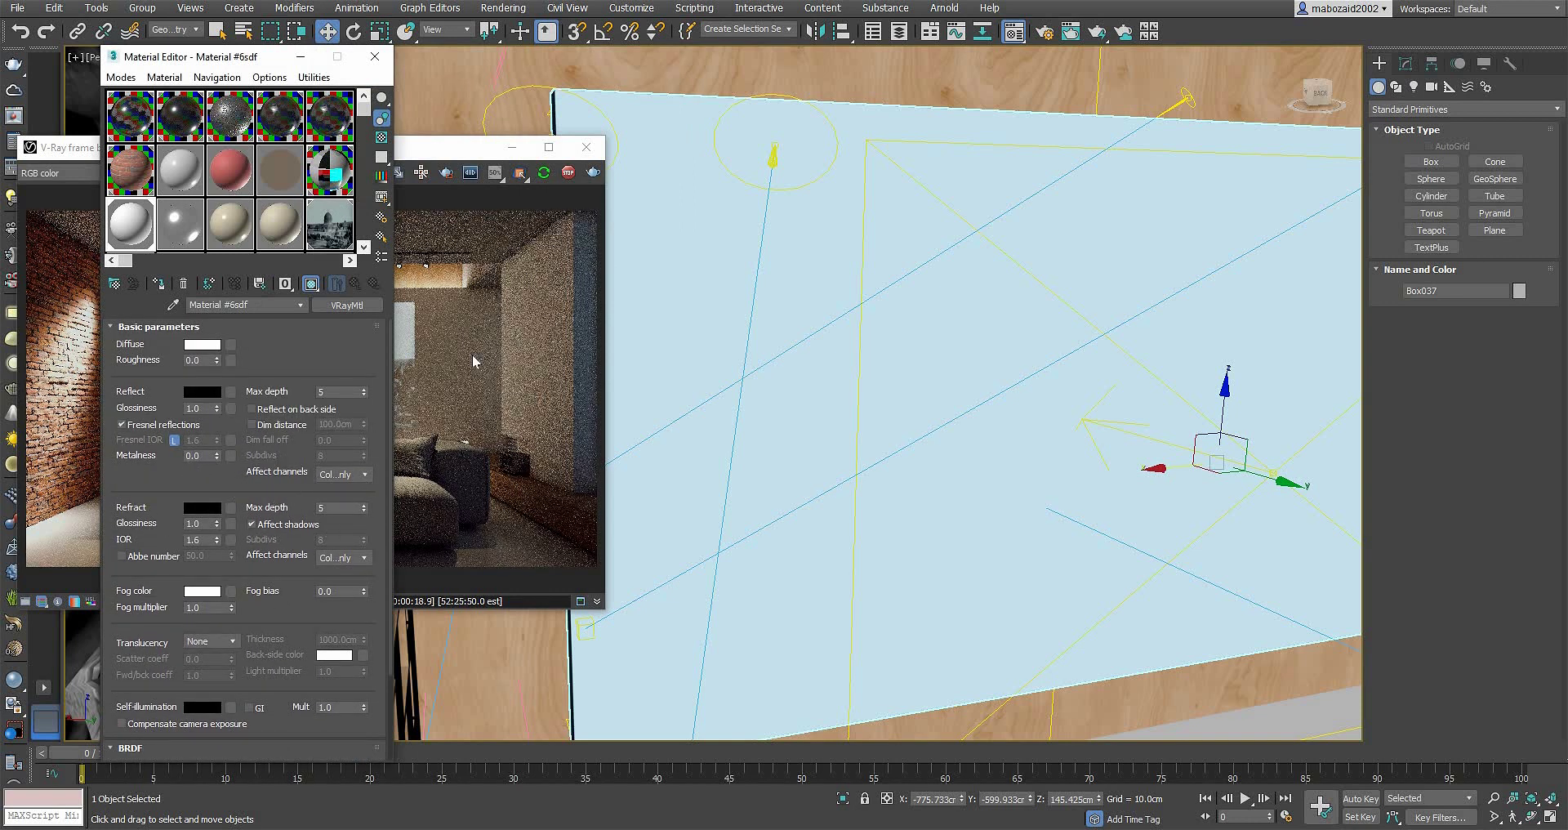
pyautogui.press('F10')
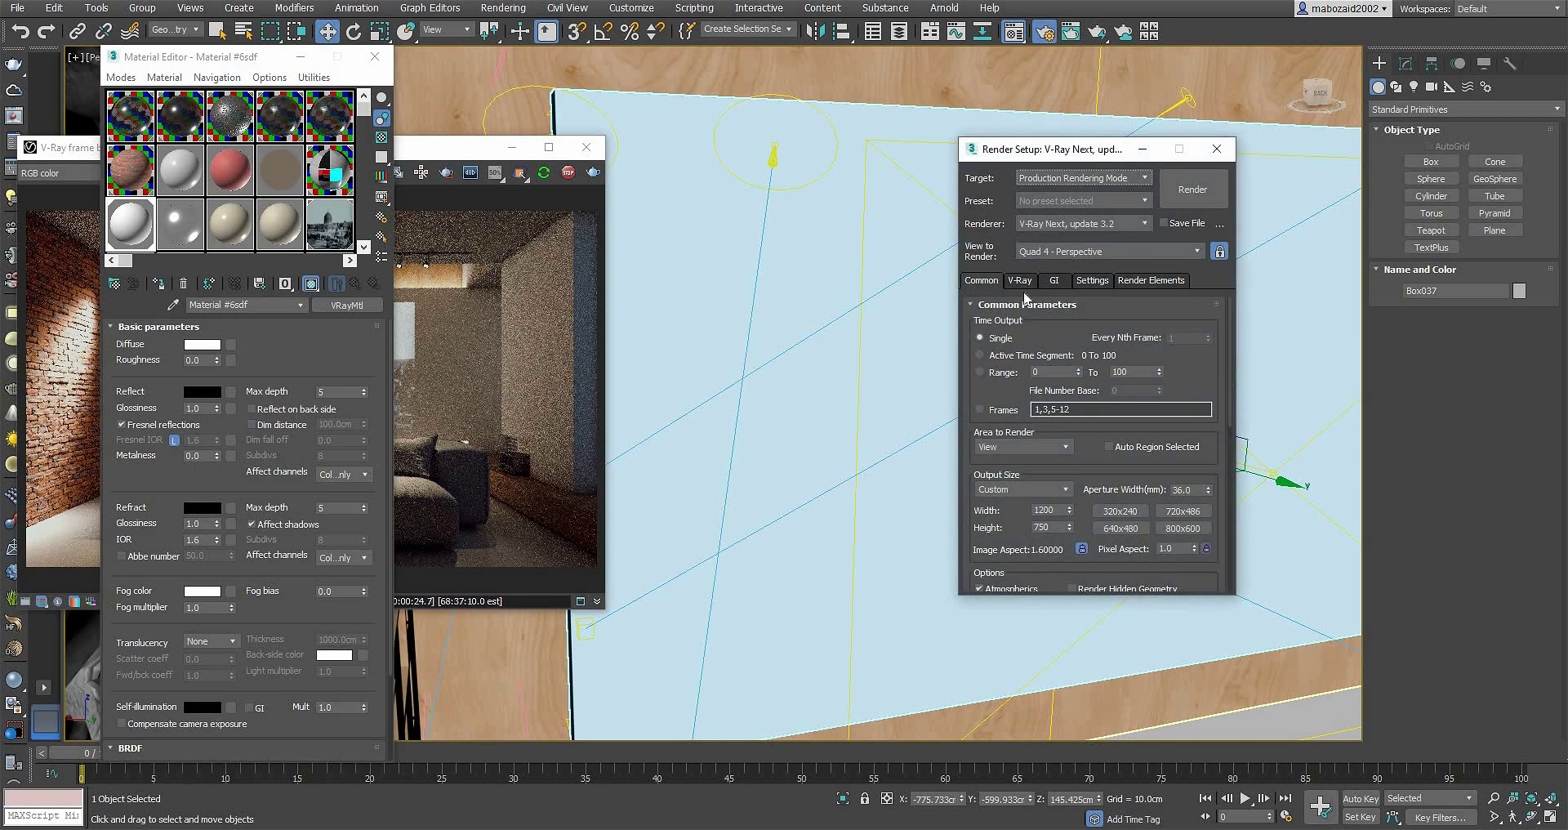
# Step: Expand Global DMC on the V-Ray tab, leaving Use local subdivs off, and bring the frame buffer forward
pyautogui.click(1020, 281)
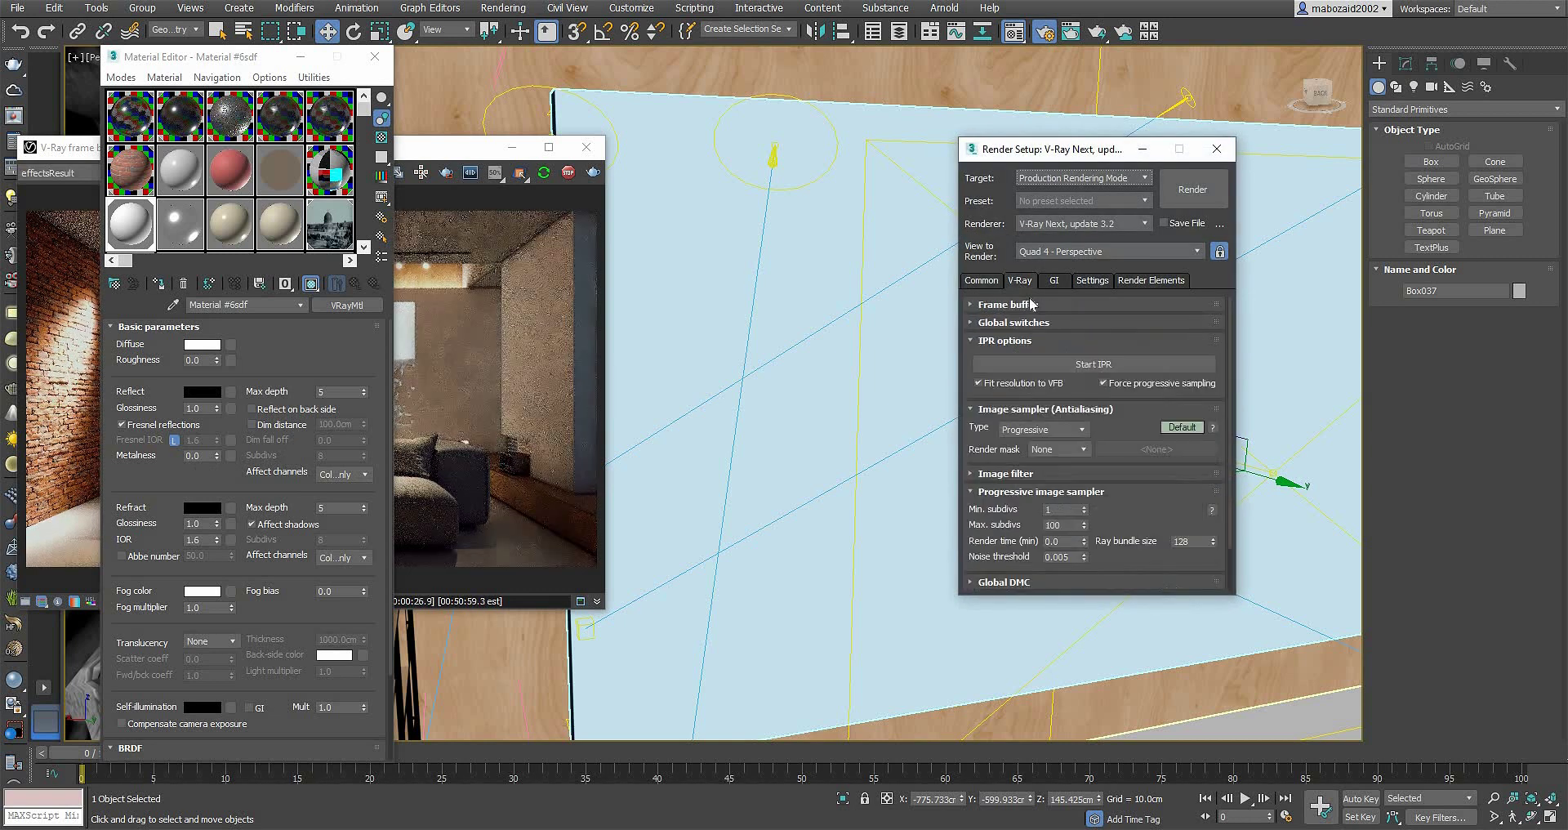
pyautogui.scroll(-2, 1021, 523)
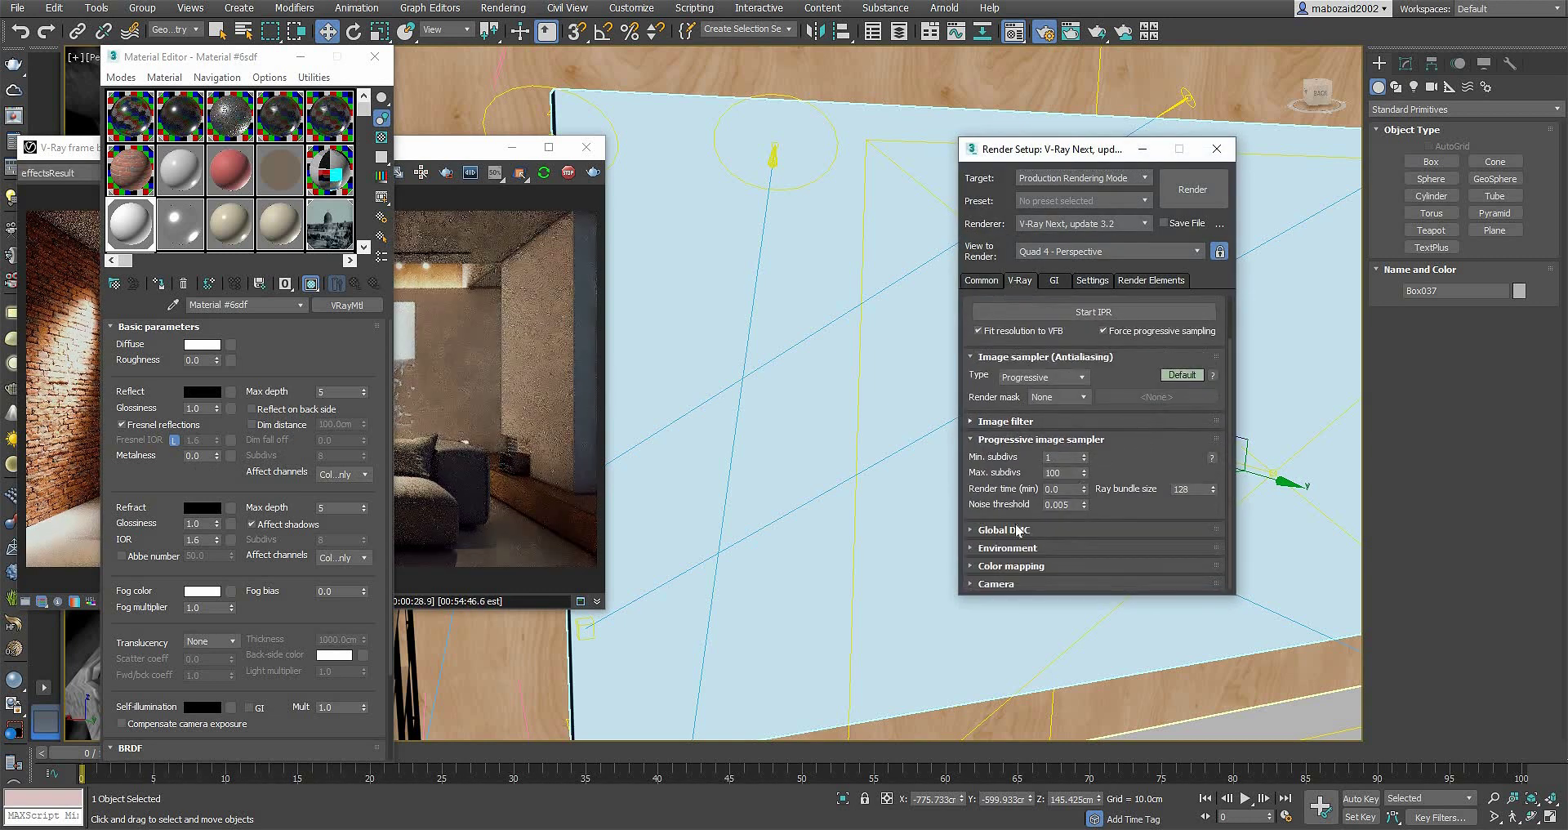
pyautogui.click(1003, 529)
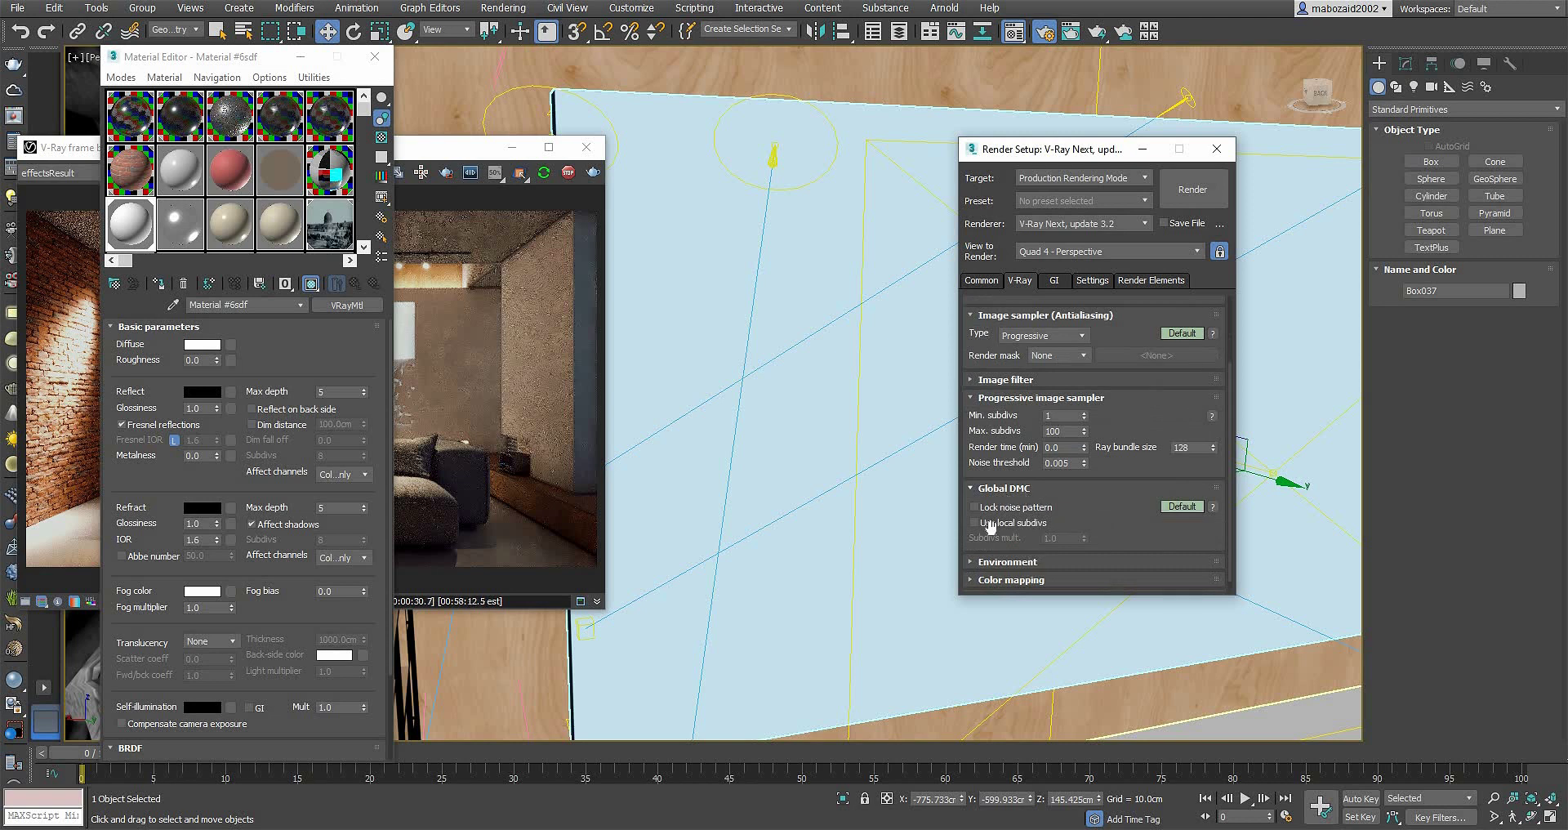
pyautogui.click(992, 525)
pyautogui.doubleClick(1049, 538)
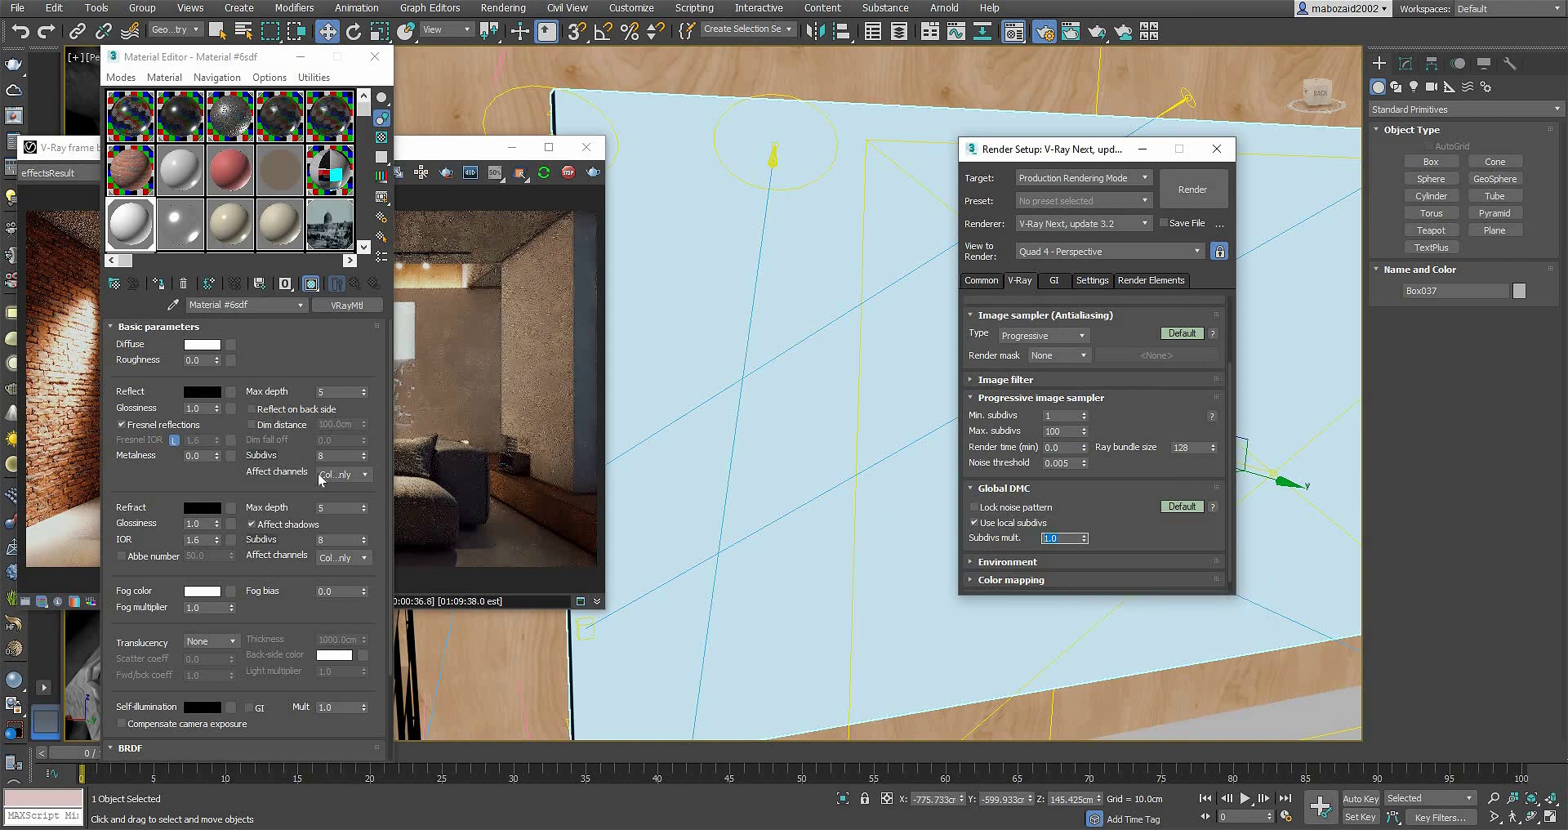
pyautogui.doubleClick(339, 455)
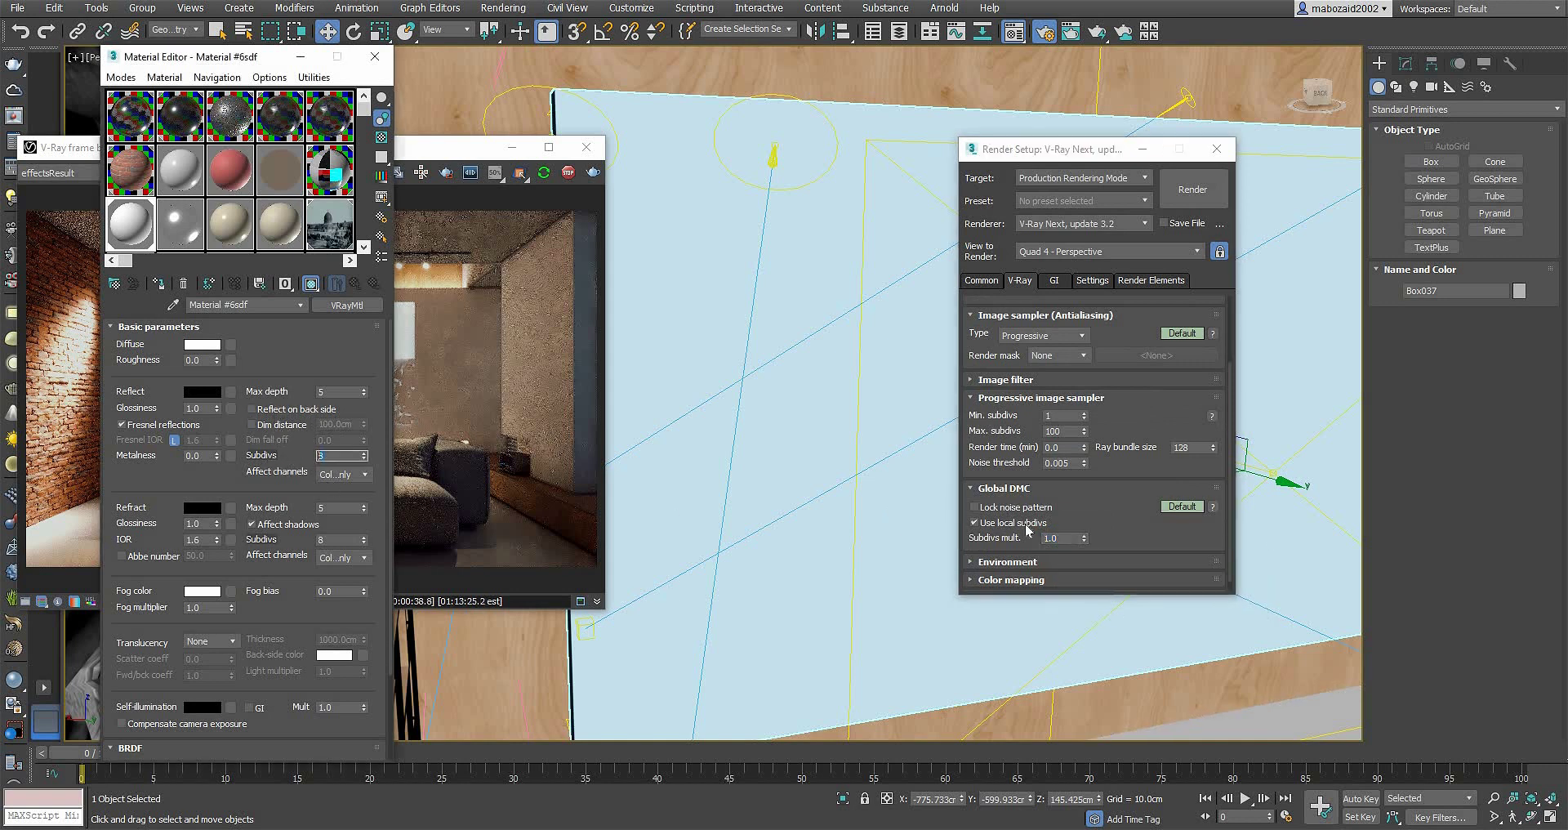
pyautogui.write('8')
pyautogui.click(992, 530)
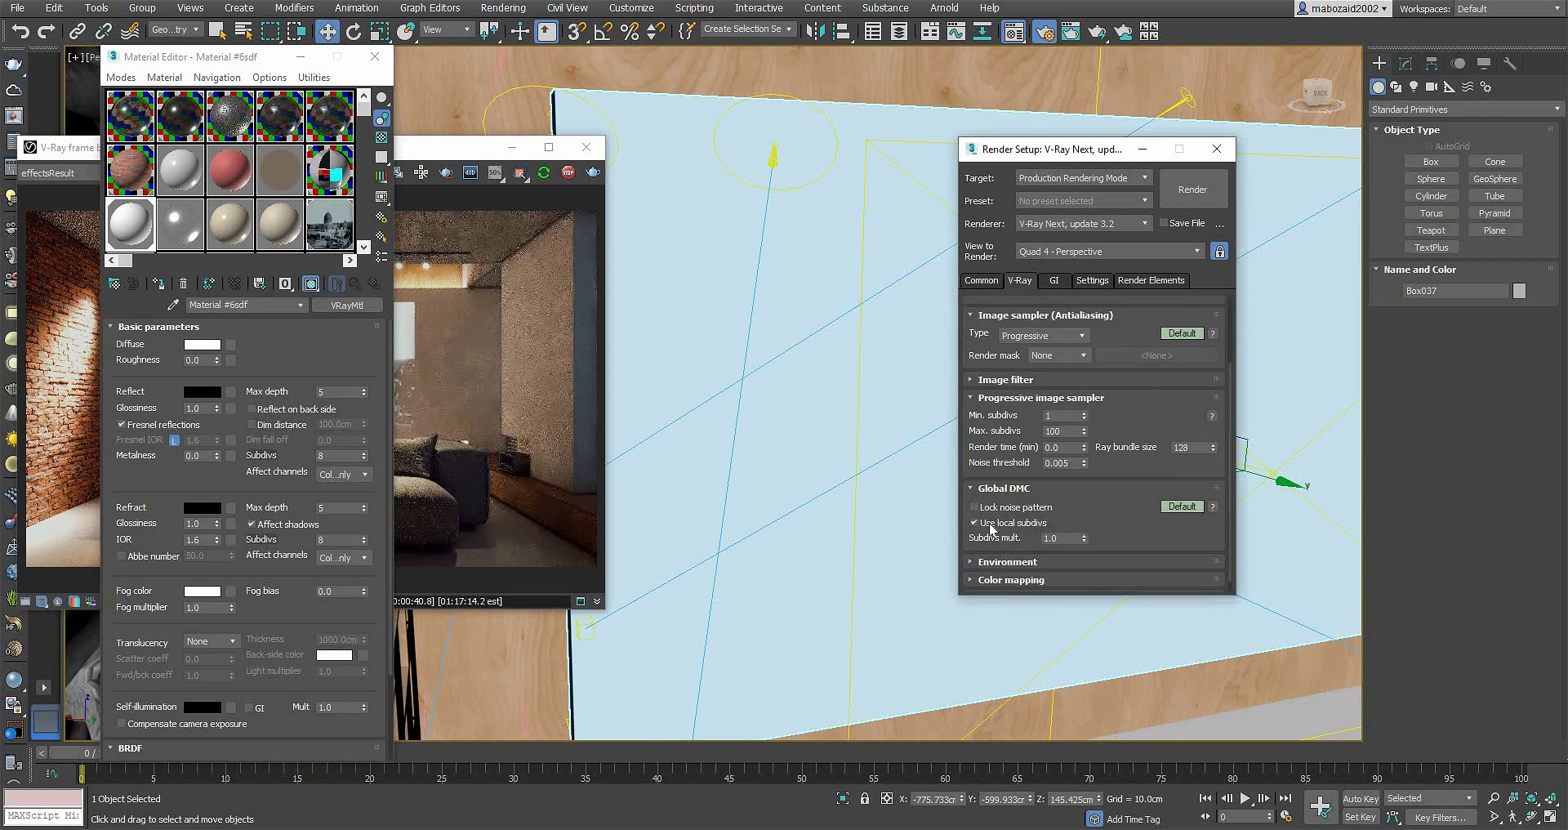
pyautogui.click(991, 528)
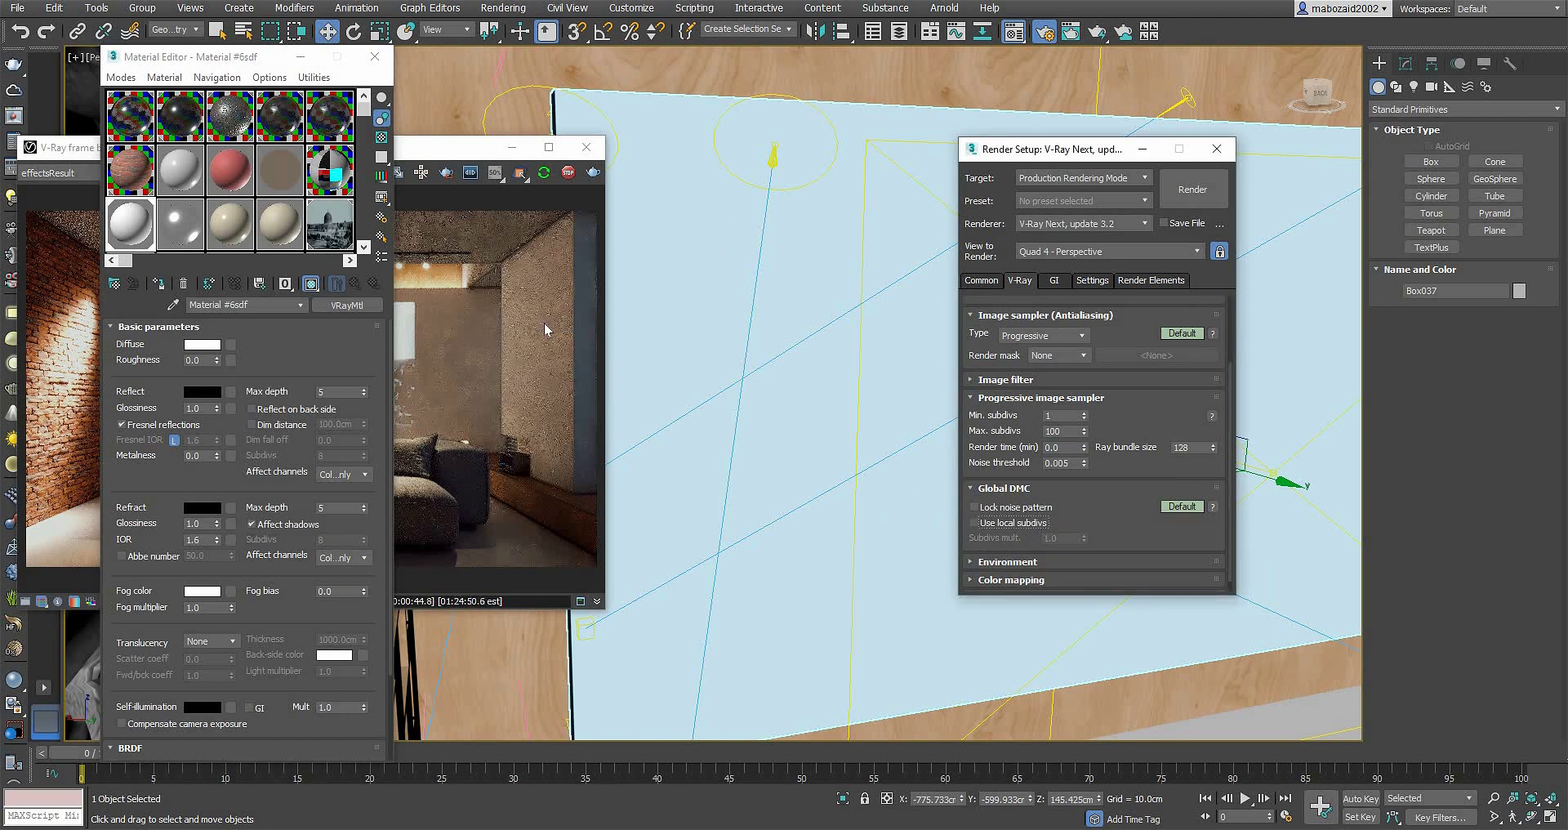
pyautogui.click(447, 297)
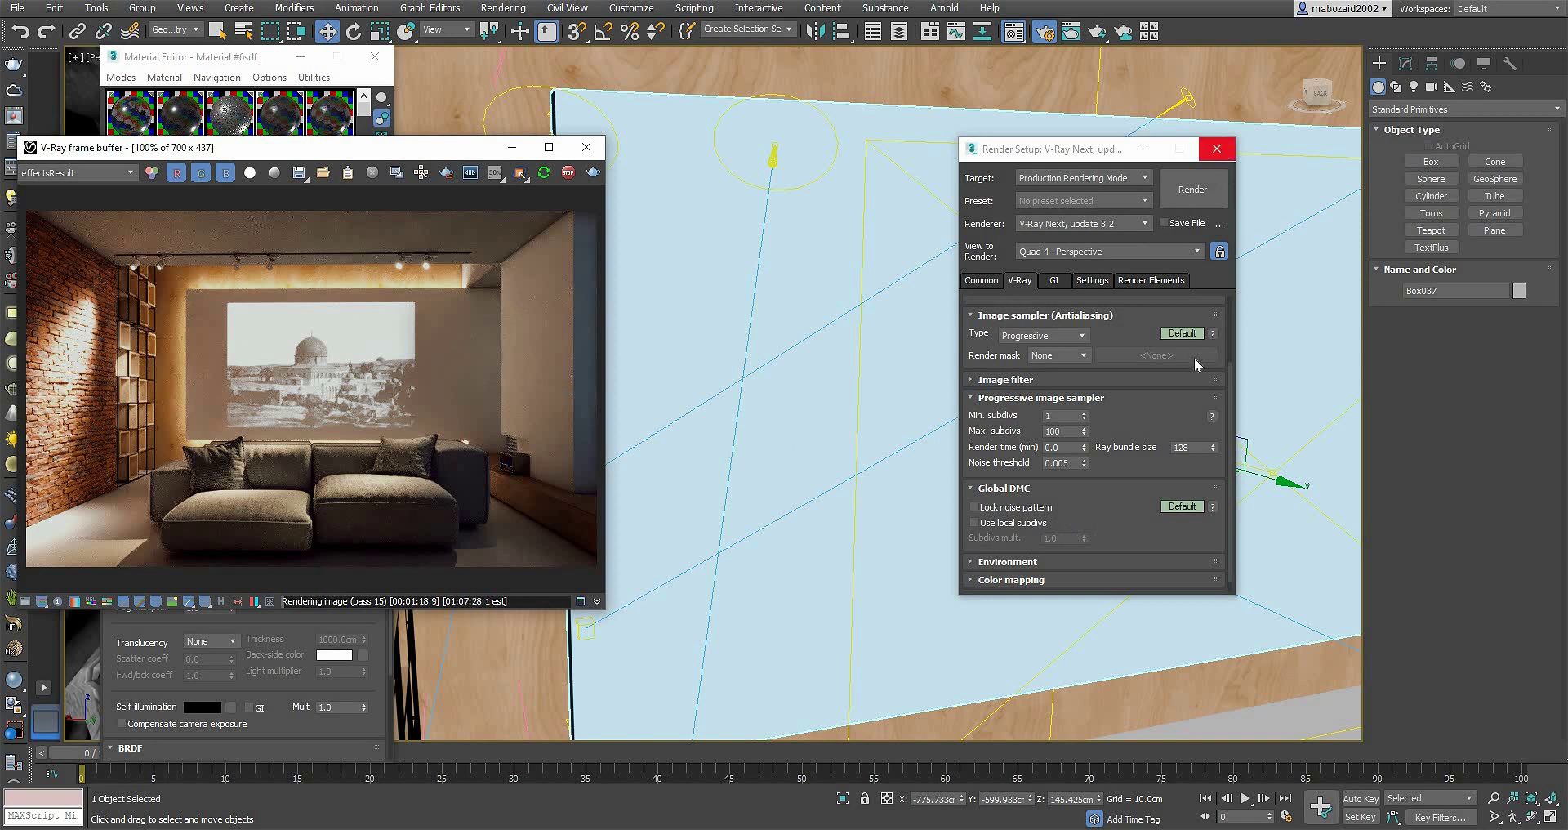
# Step: Close Render Setup and select VRayLight080 using the Lights selection filter
pyautogui.click(1216, 148)
pyautogui.moveTo(1169, 378); pyautogui.dragTo(1082, 359, button='middle')
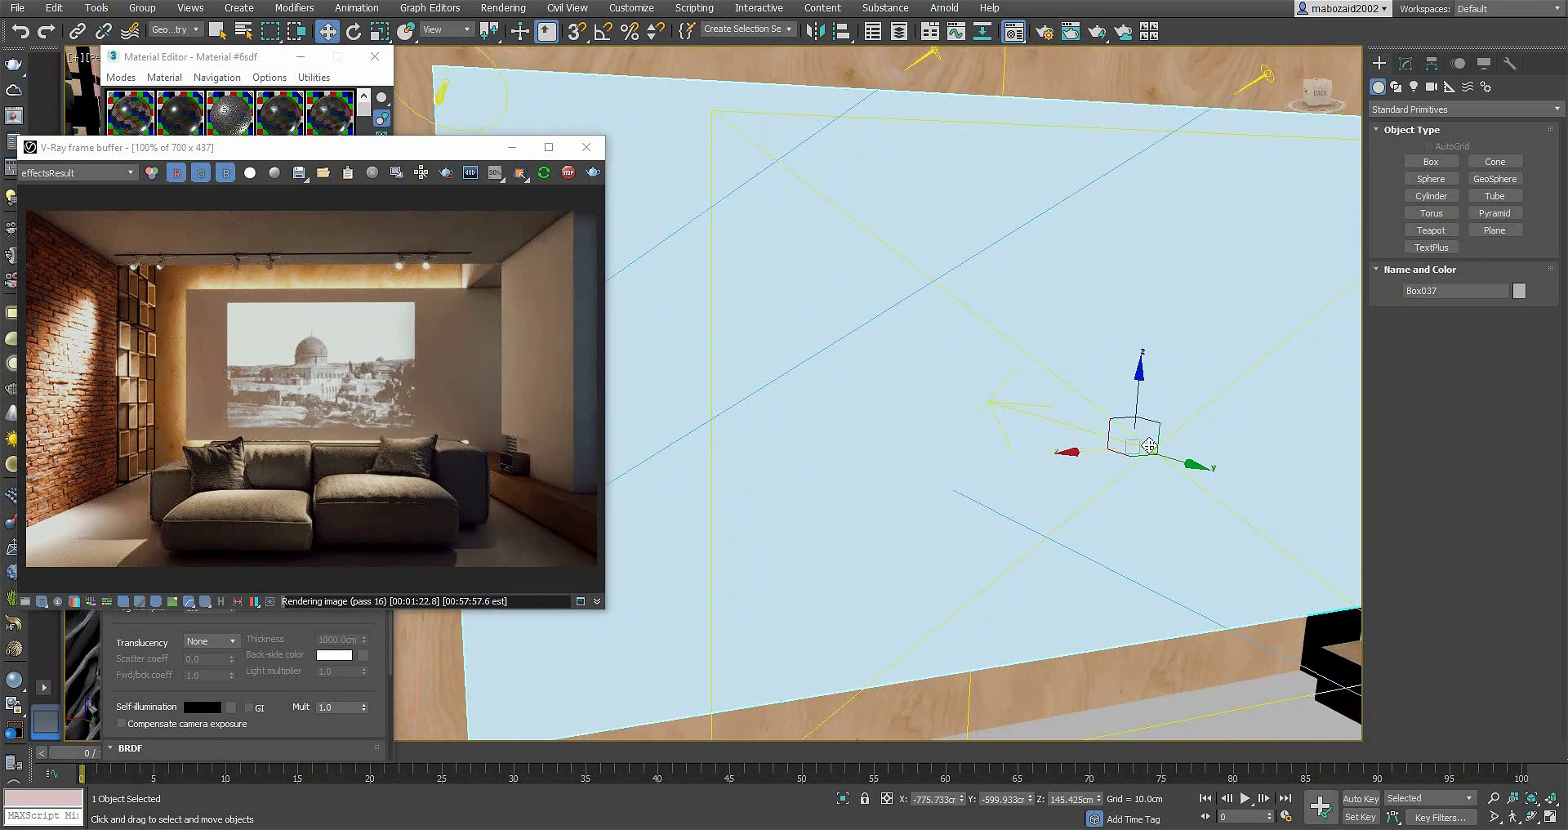
pyautogui.click(1149, 445)
pyautogui.click(173, 29)
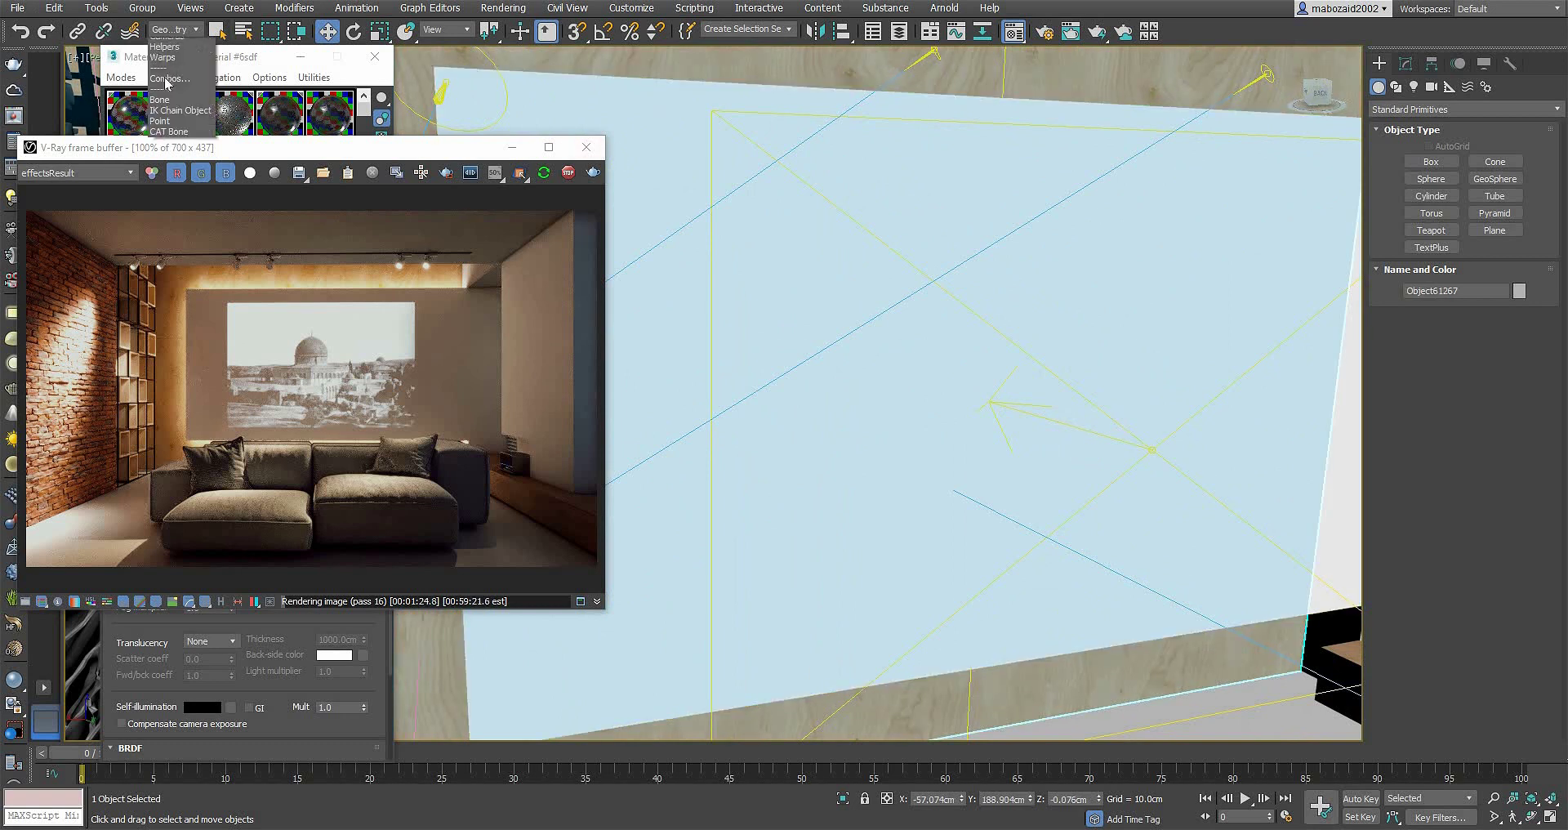
pyautogui.click(163, 46)
pyautogui.click(1140, 449)
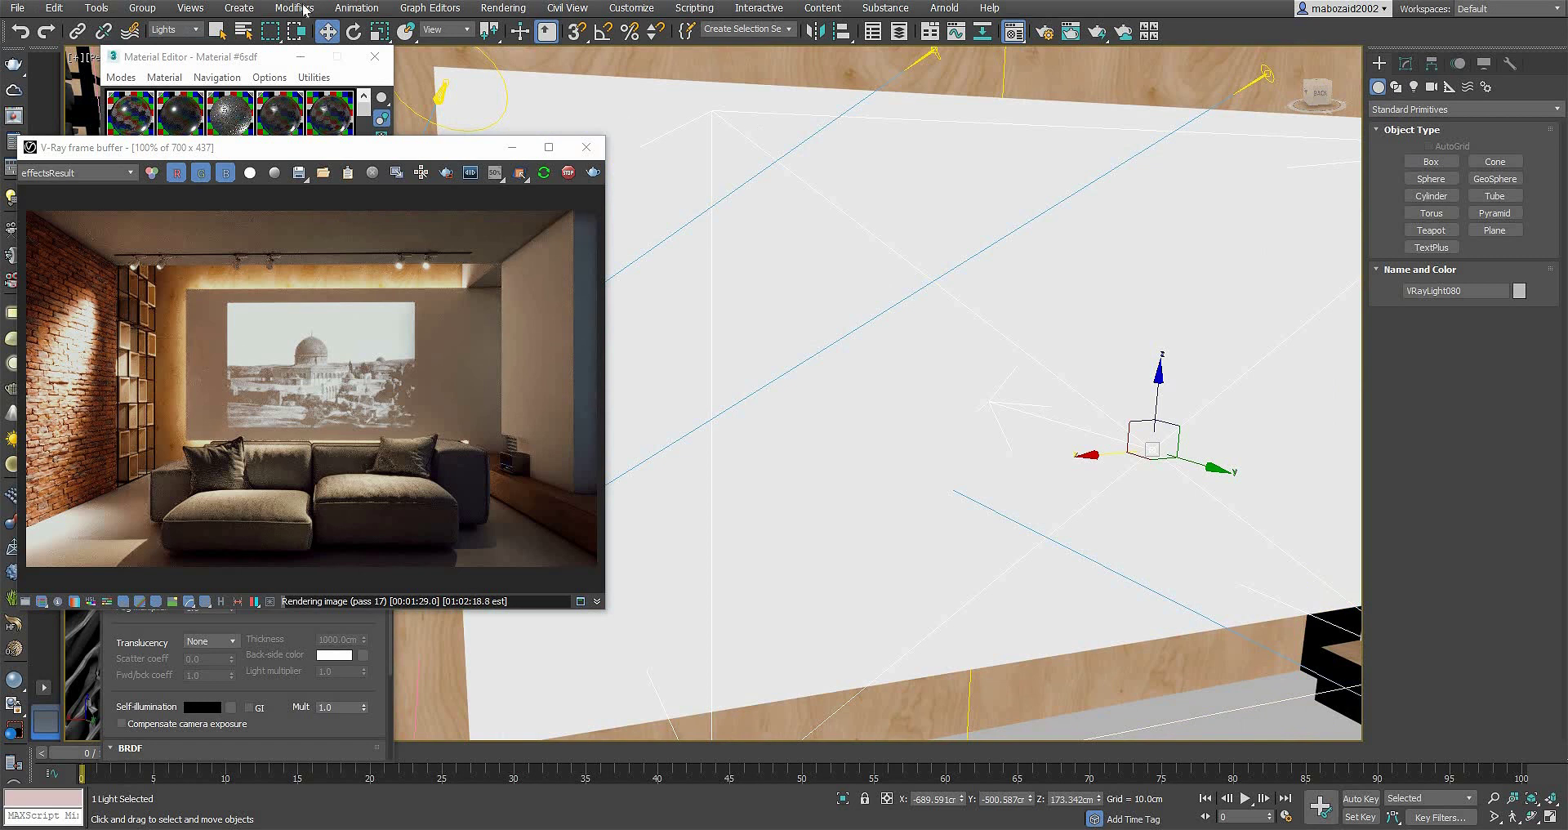
# Step: Reset the selection filter to All, add the Box037 wall, and isolate both objects
pyautogui.click(167, 30)
pyautogui.click(164, 43)
pyautogui.keyDown('ctrl'); pyautogui.click(620, 99); pyautogui.keyUp('ctrl')
pyautogui.press('z')
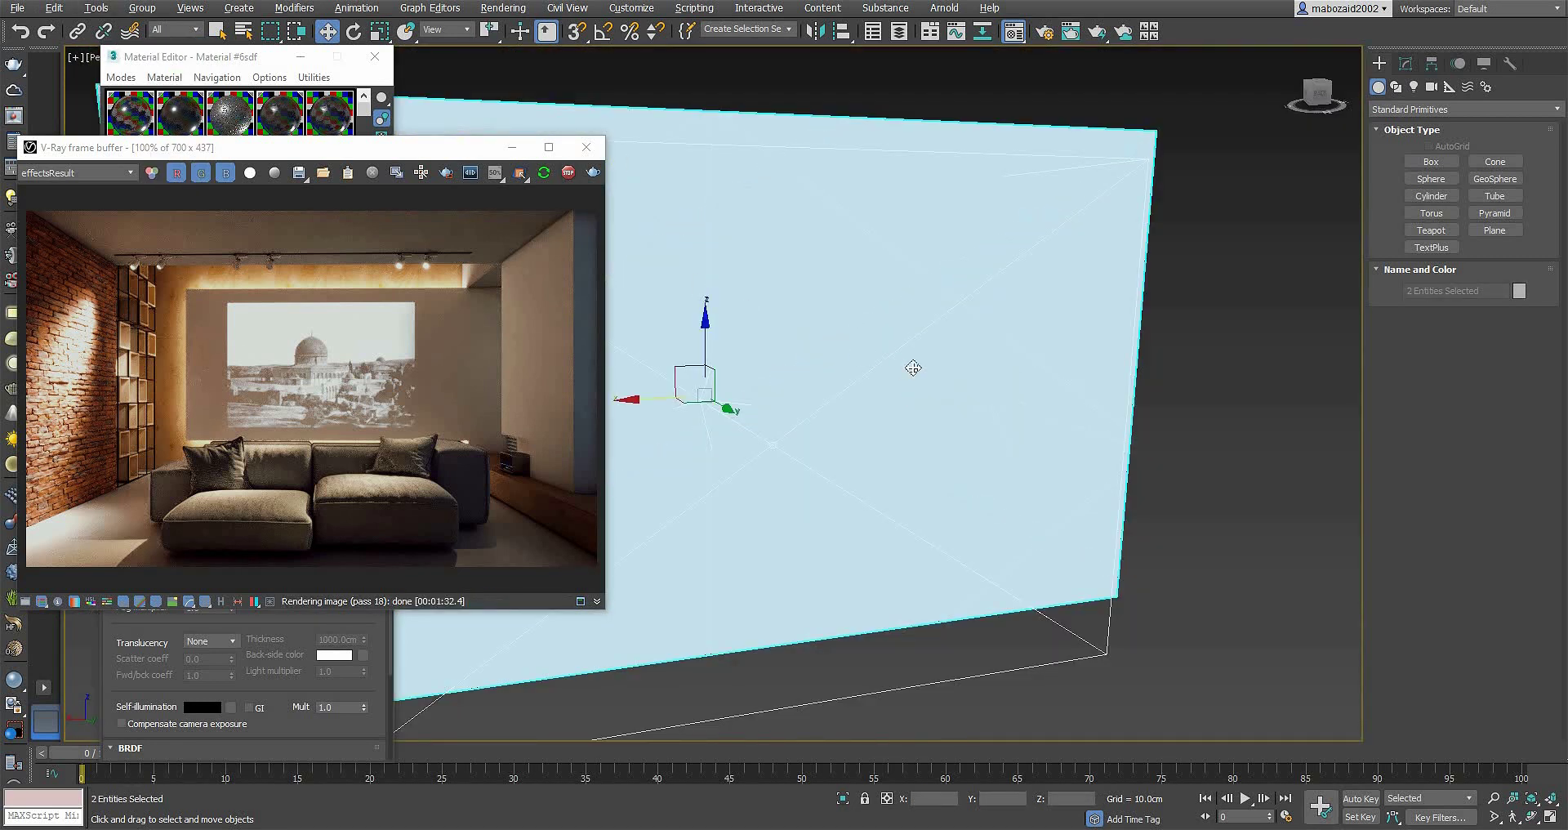
pyautogui.keyDown('alt'); pyautogui.moveTo(914, 364); pyautogui.dragTo(916, 432, button='middle'); pyautogui.keyUp('alt')
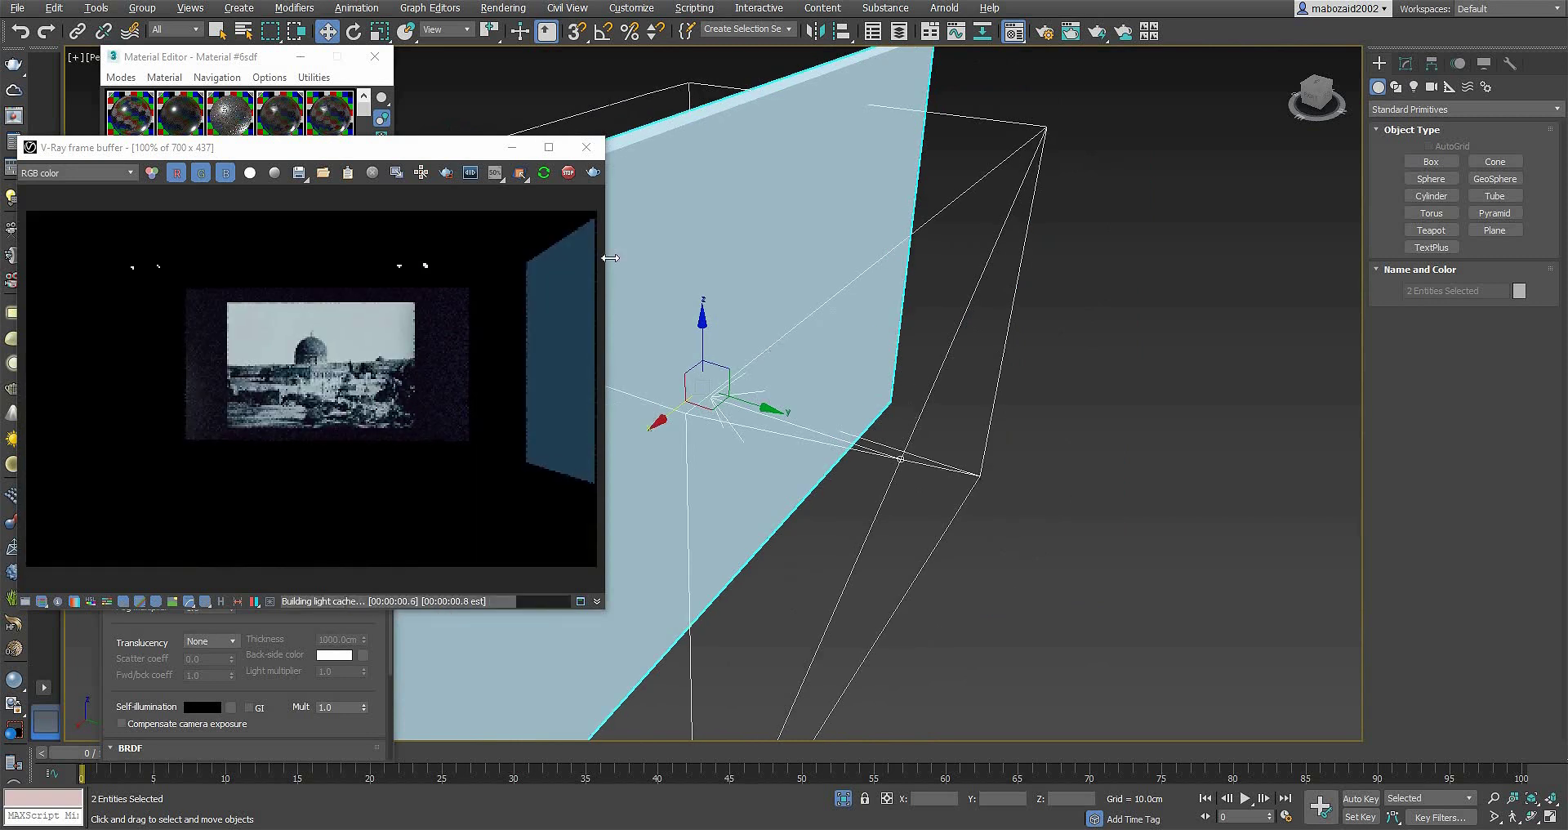
# Step: Dismiss the Substance compatibility prompt, then select VRayLight080 and show its Modify panel parameters
pyautogui.click(567, 174)
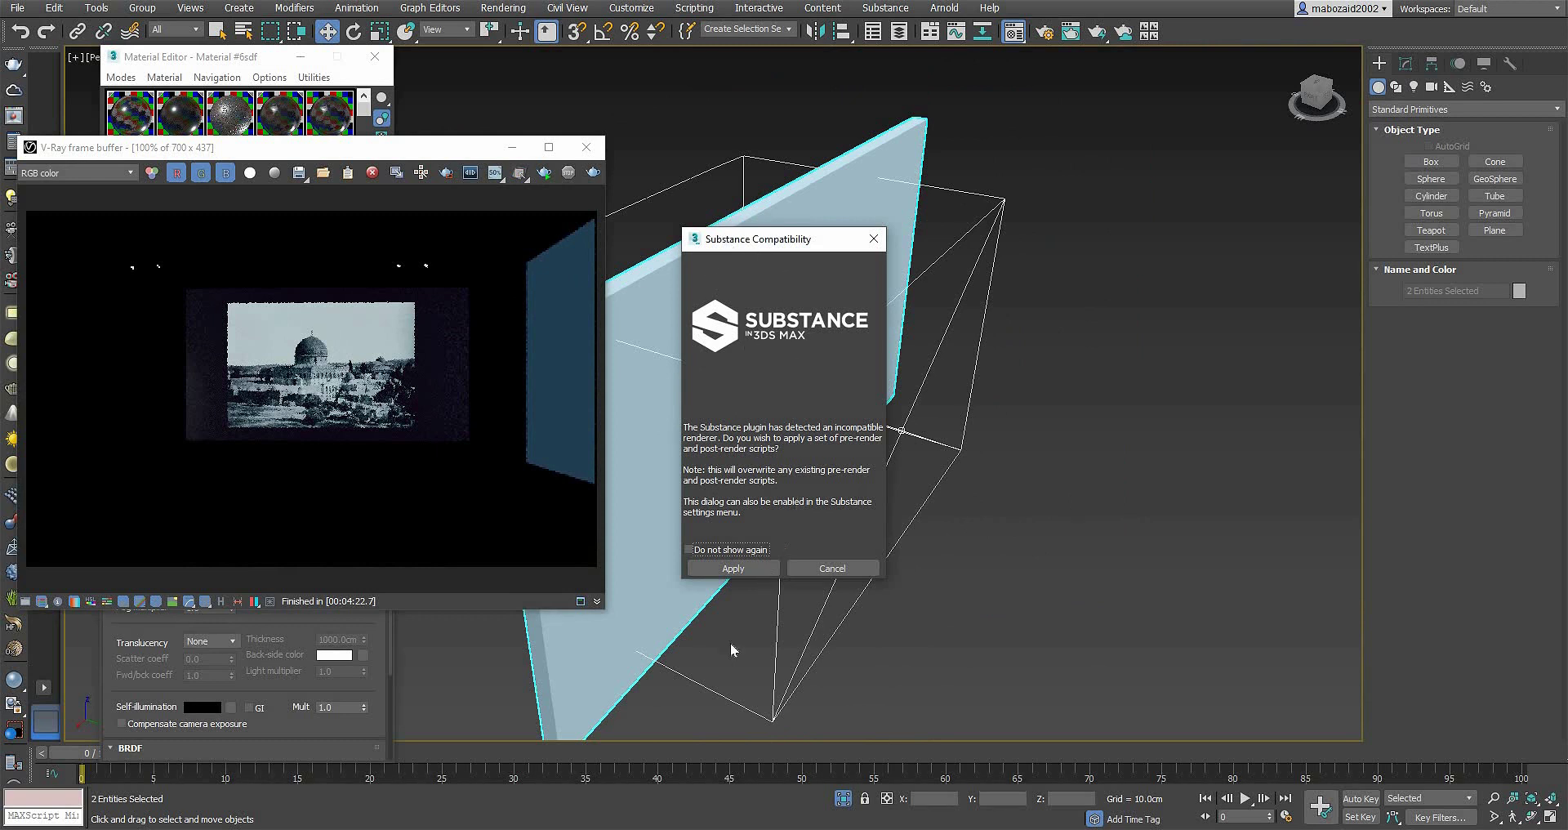
pyautogui.click(734, 568)
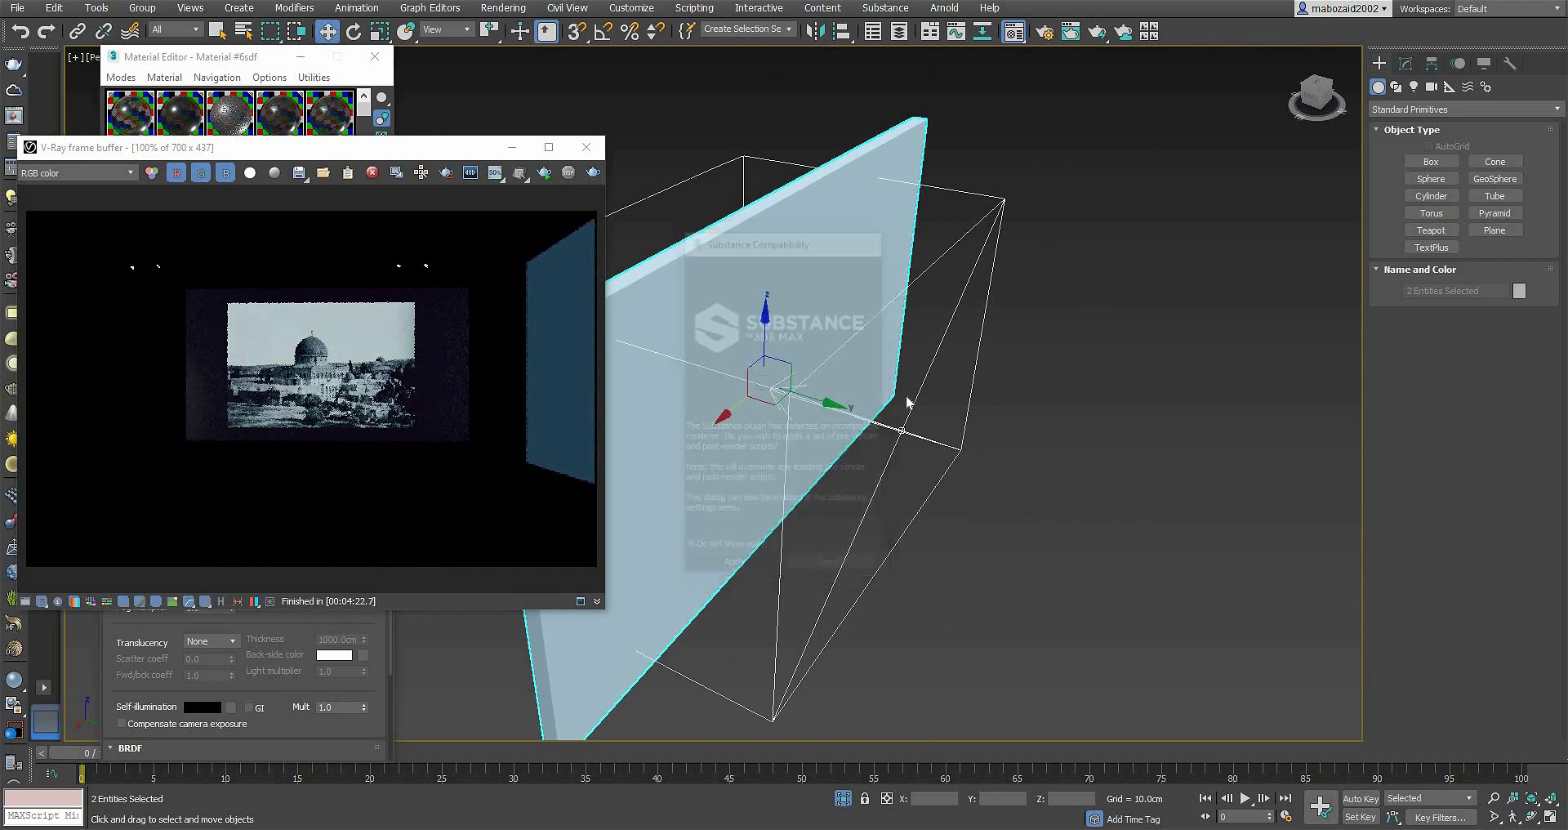
pyautogui.keyDown('alt'); pyautogui.moveTo(1055, 477); pyautogui.dragTo(1093, 423, button='middle'); pyautogui.keyUp('alt')
pyautogui.keyDown('alt'); pyautogui.click(1093, 423); pyautogui.keyUp('alt')
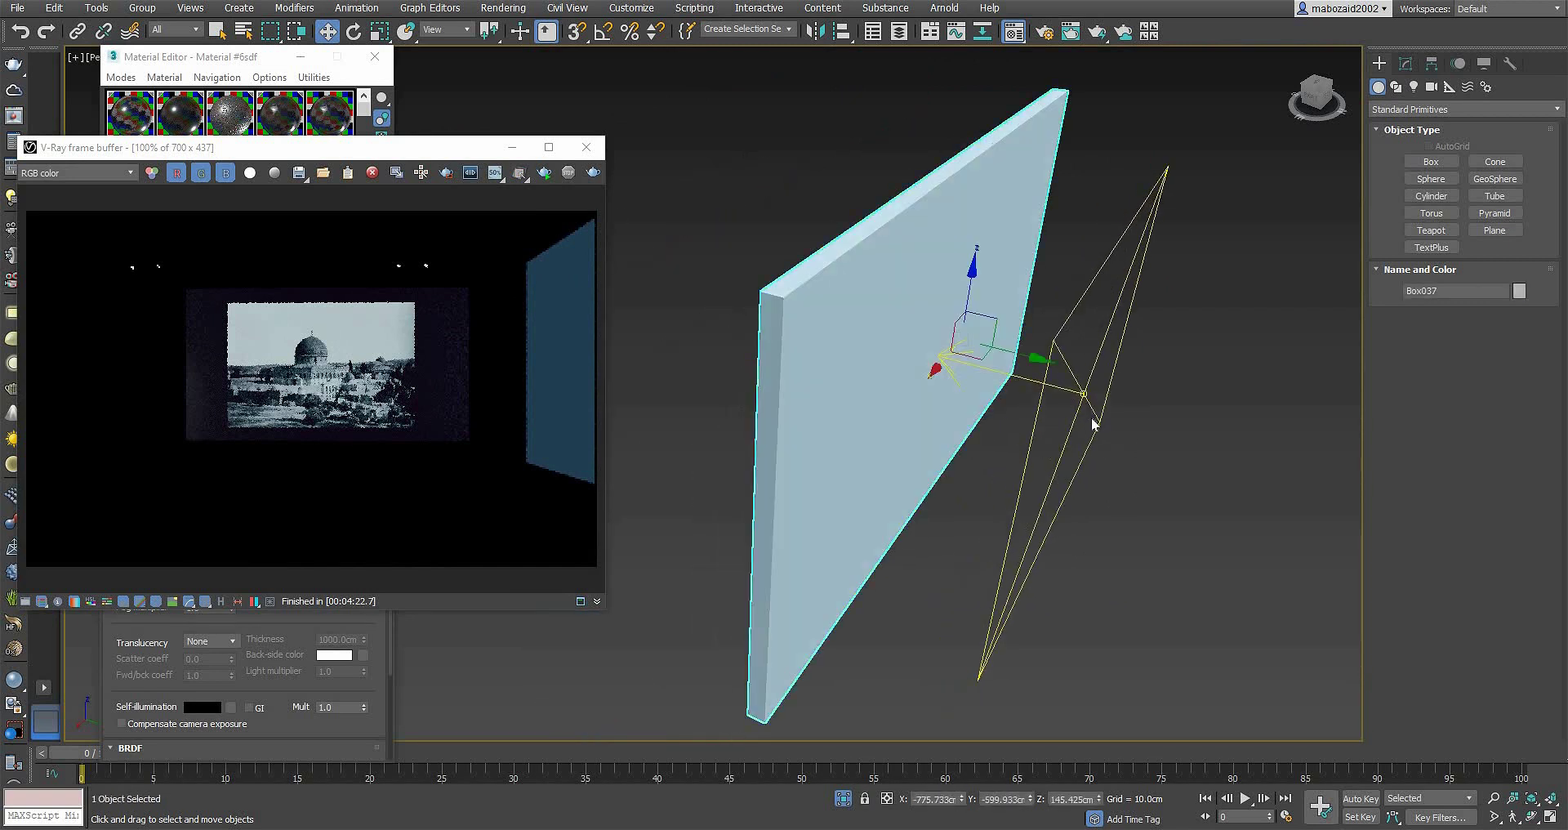
pyautogui.click(1079, 391)
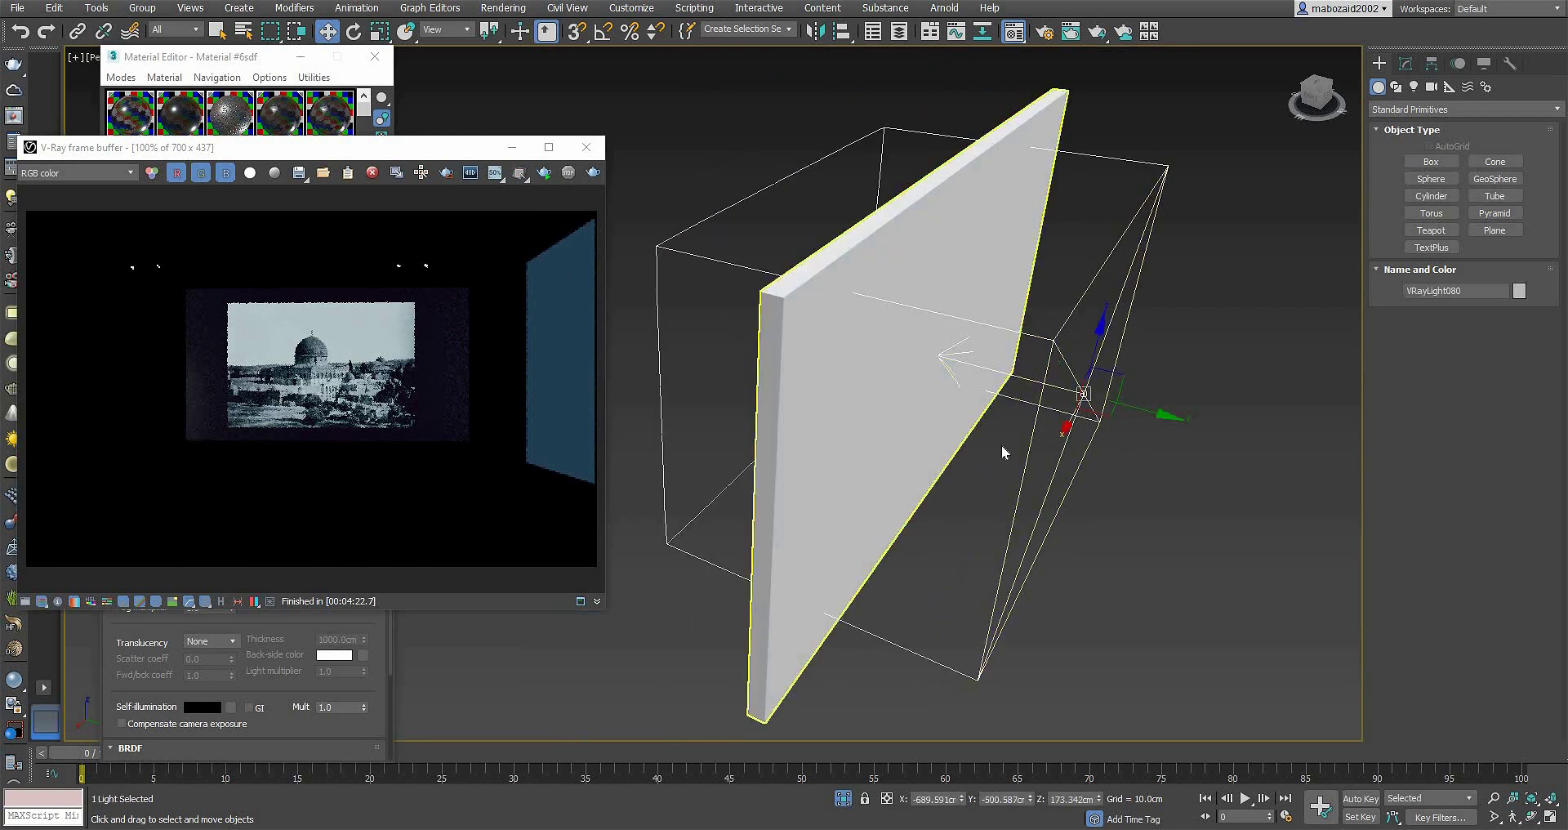
pyautogui.click(1405, 64)
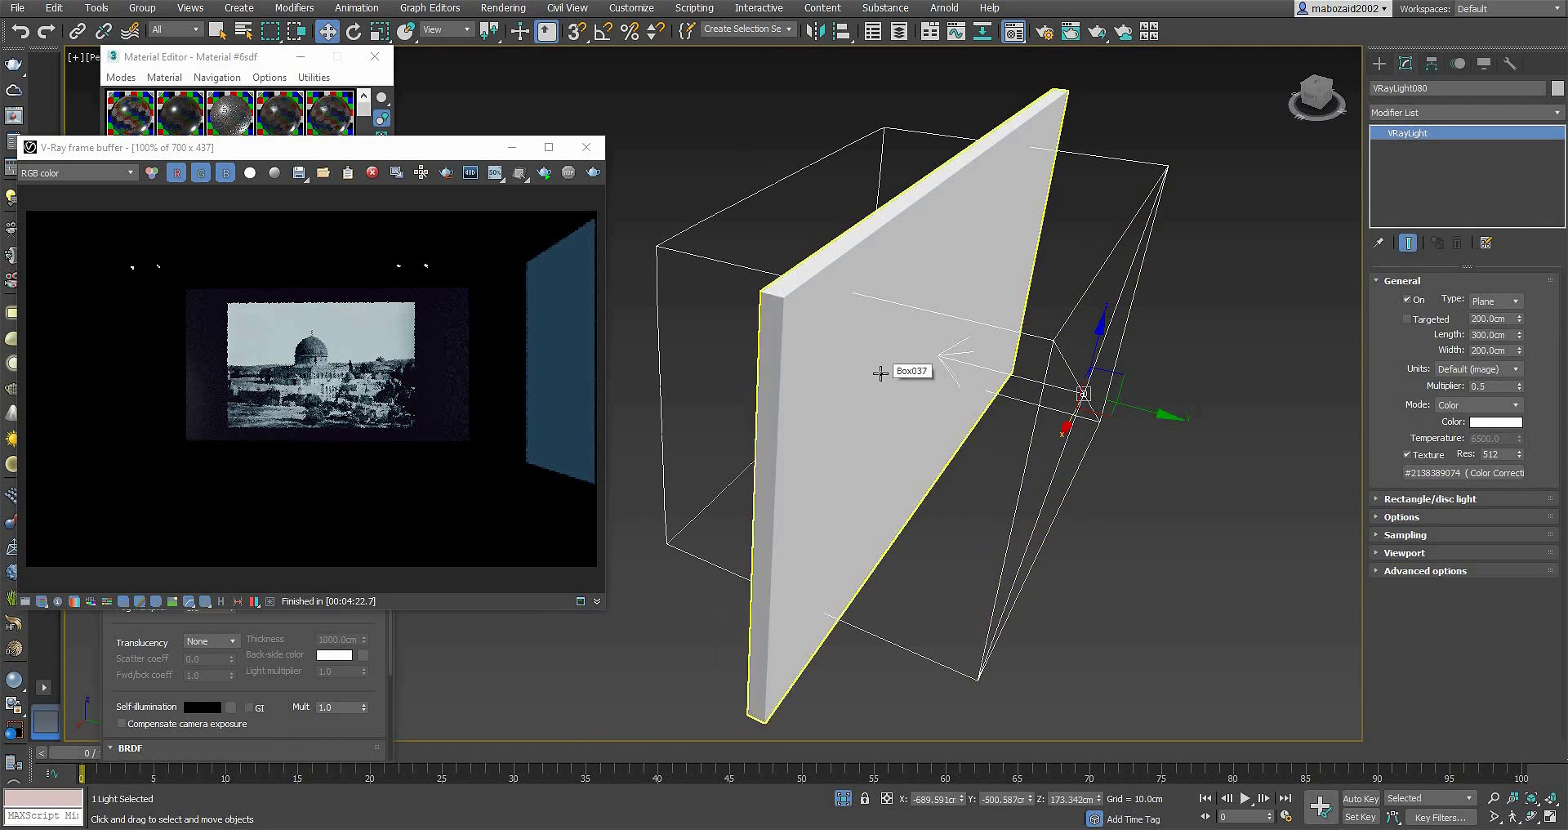
# Step: Expand VRayLight080's rectangle light settings and reset its Directional value to 0
pyautogui.click(1439, 500)
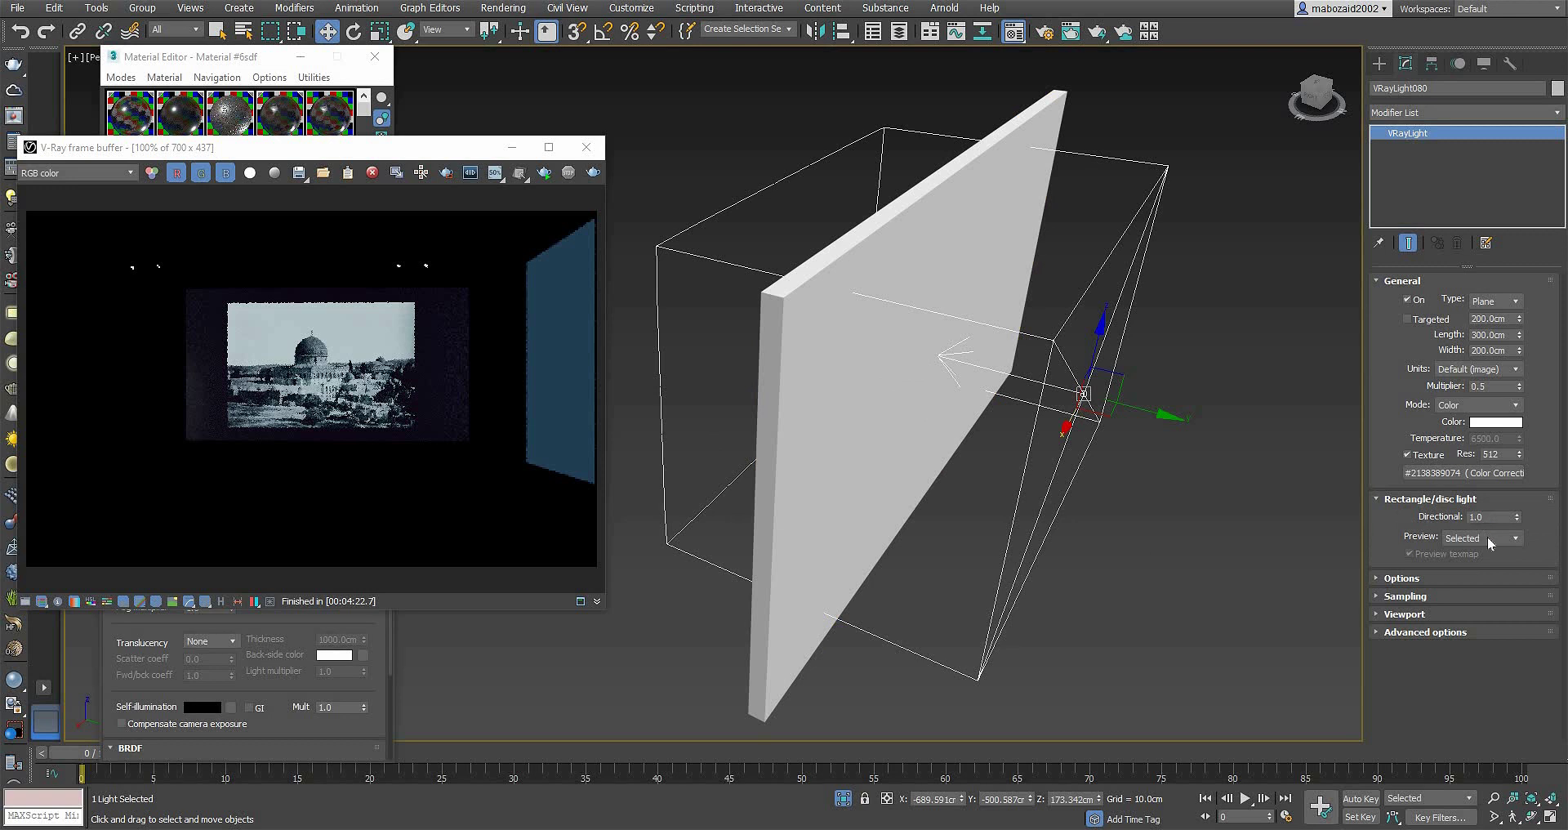
pyautogui.rightClick(1516, 521)
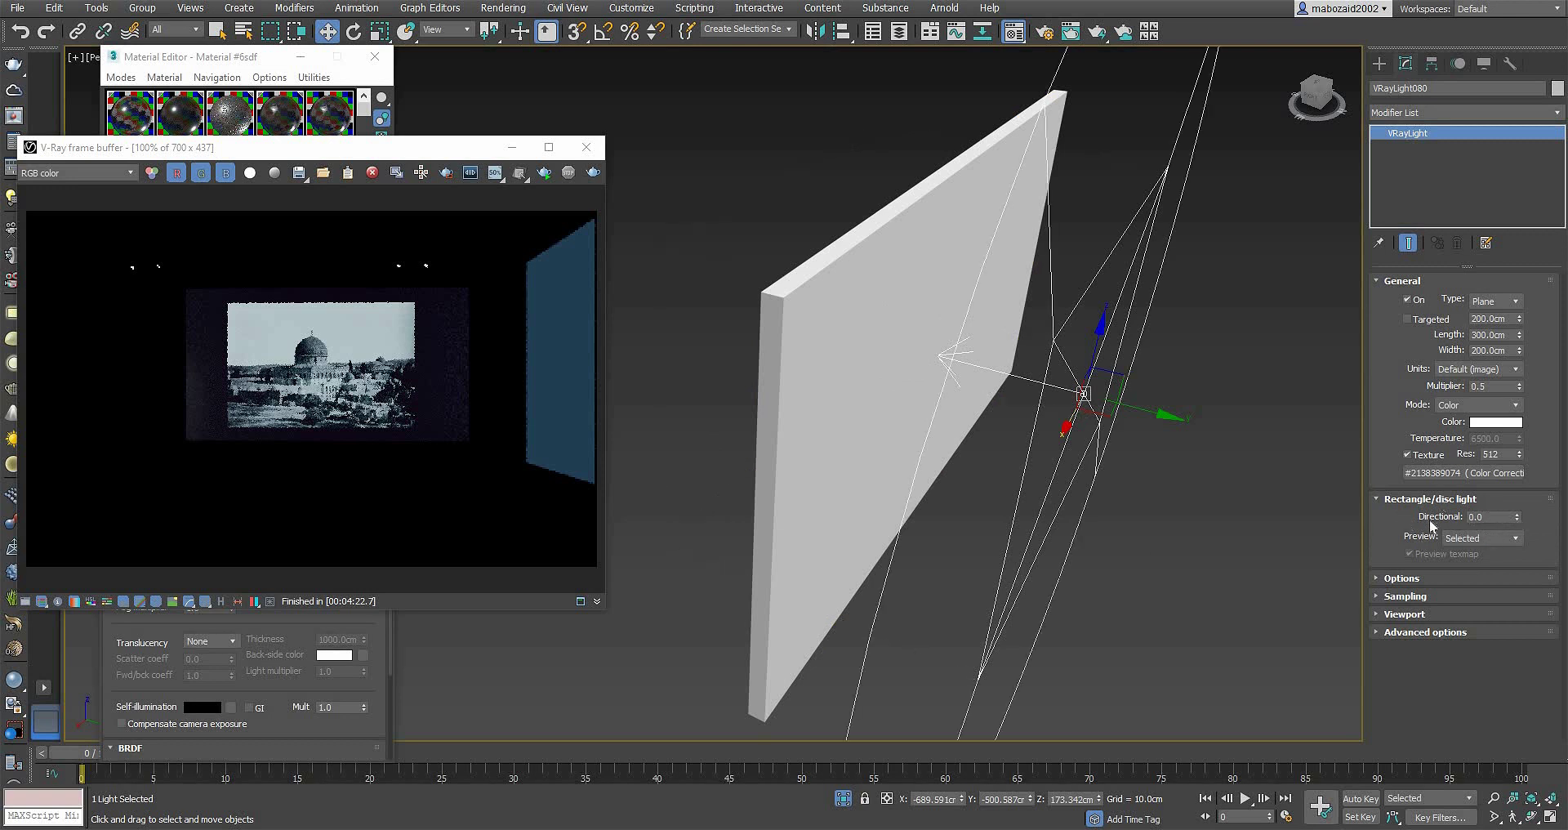
pyautogui.moveTo(1131, 378)
pyautogui.keyDown('alt'); pyautogui.mouseDown(button='middle')
pyautogui.moveTo(1146, 428)
pyautogui.moveTo(1035, 196)
pyautogui.mouseUp(button='middle'); pyautogui.keyUp('alt')
# Step: Start a new render with Shift+Q and turn off Isolate Selection to show the whole room
pyautogui.moveTo(1070, 367)
pyautogui.keyDown('alt'); pyautogui.mouseDown(button='middle')
pyautogui.moveTo(1041, 314)
pyautogui.moveTo(1062, 326)
pyautogui.mouseUp(button='middle'); pyautogui.keyUp('alt')
pyautogui.moveTo(1517, 516)
pyautogui.mouseDown()
pyautogui.moveTo(1500, 459)
pyautogui.moveTo(1472, 454)
pyautogui.moveTo(1477, 425)
pyautogui.mouseUp()
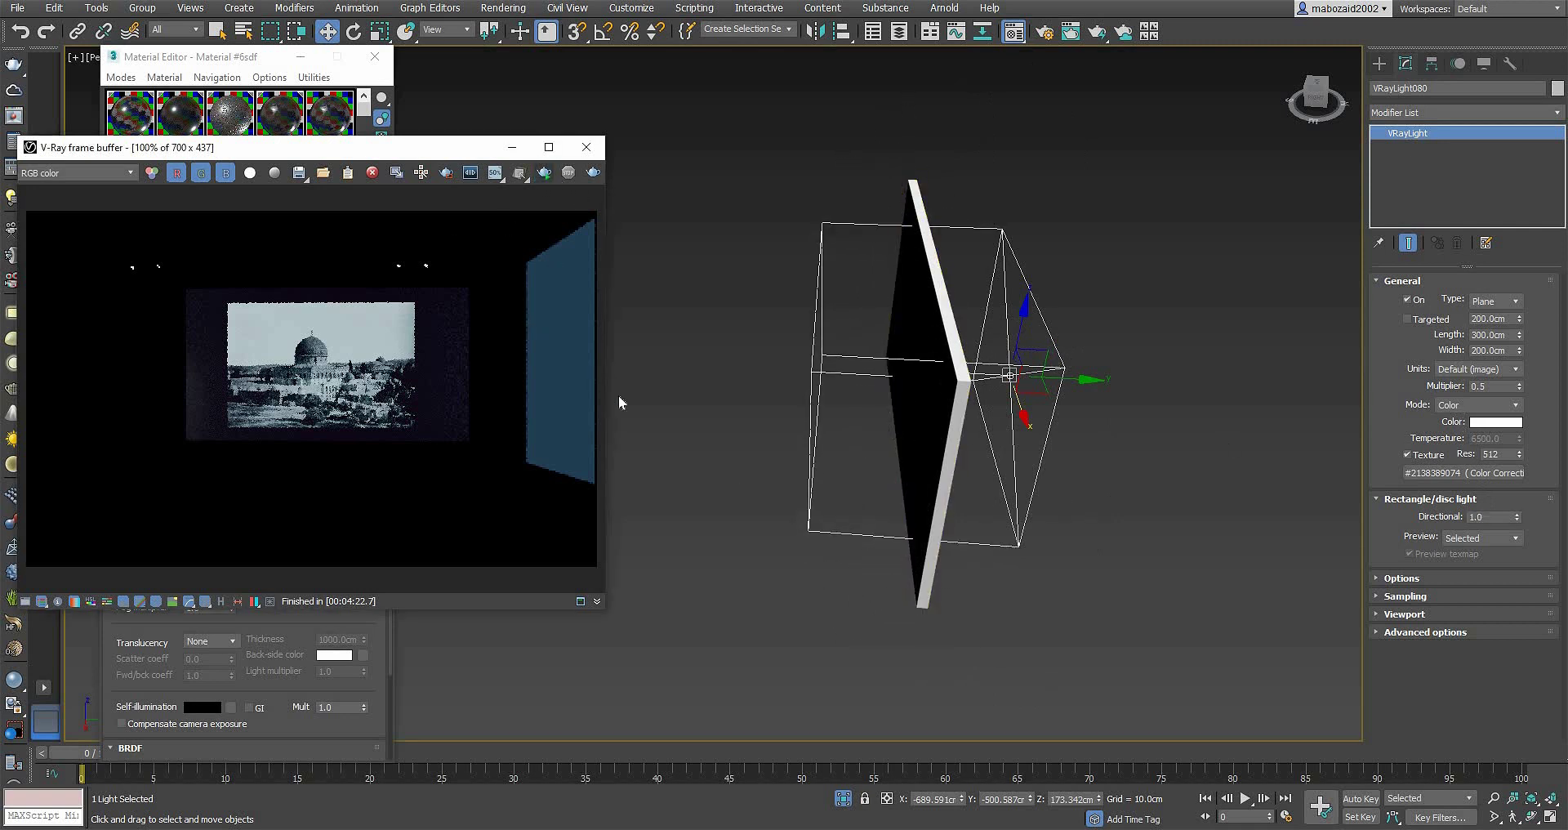
pyautogui.hotkey('shift', 'q')
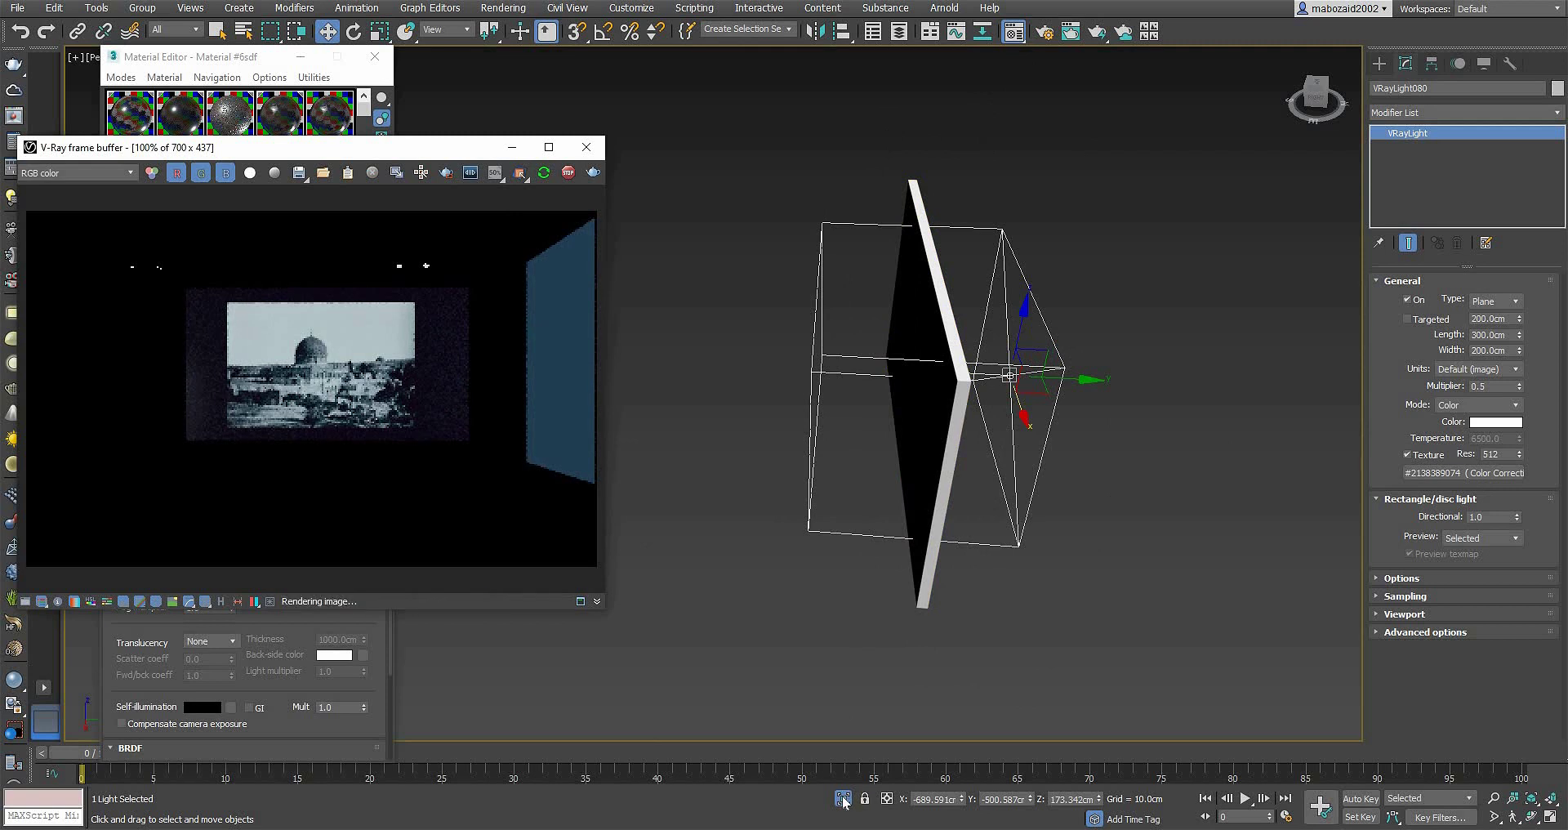
pyautogui.click(843, 798)
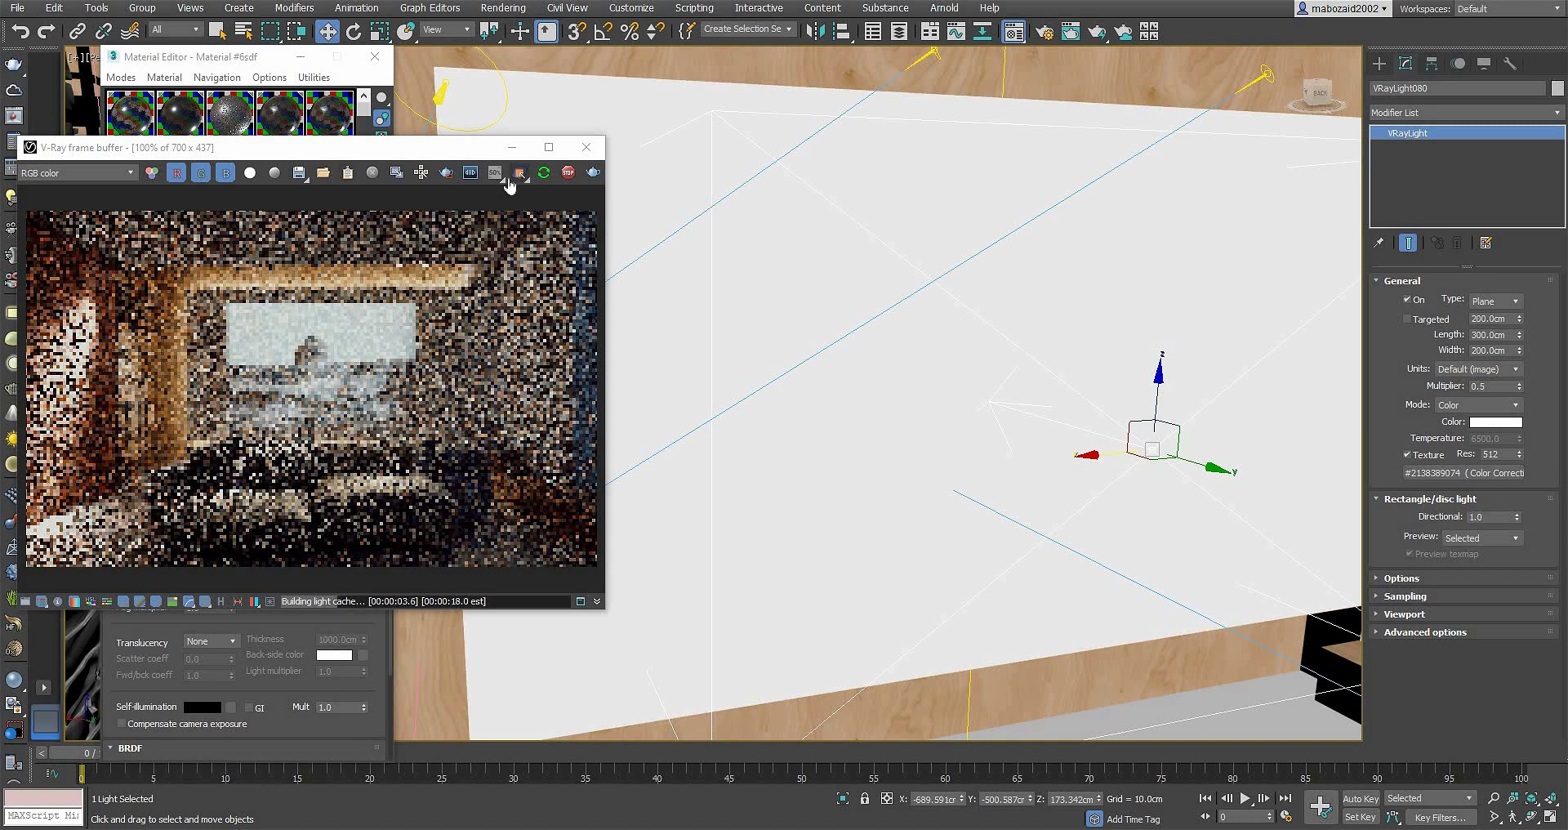
# Step: Enable Region Render in the V-Ray frame buffer and drag a region over the wall picture
pyautogui.click(449, 173)
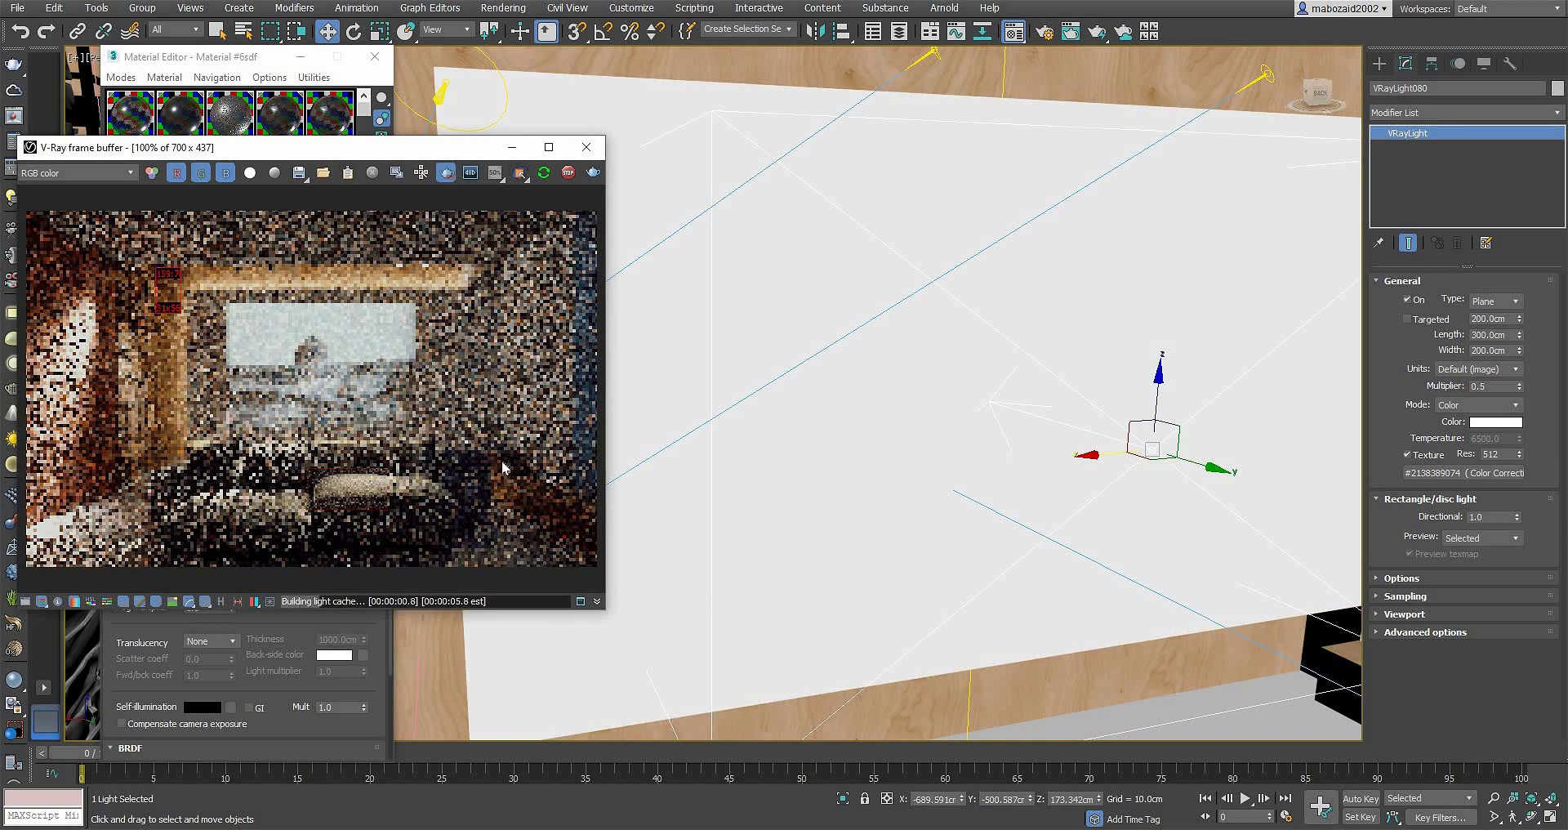
pyautogui.moveTo(503, 467); pyautogui.dragTo(517, 469)
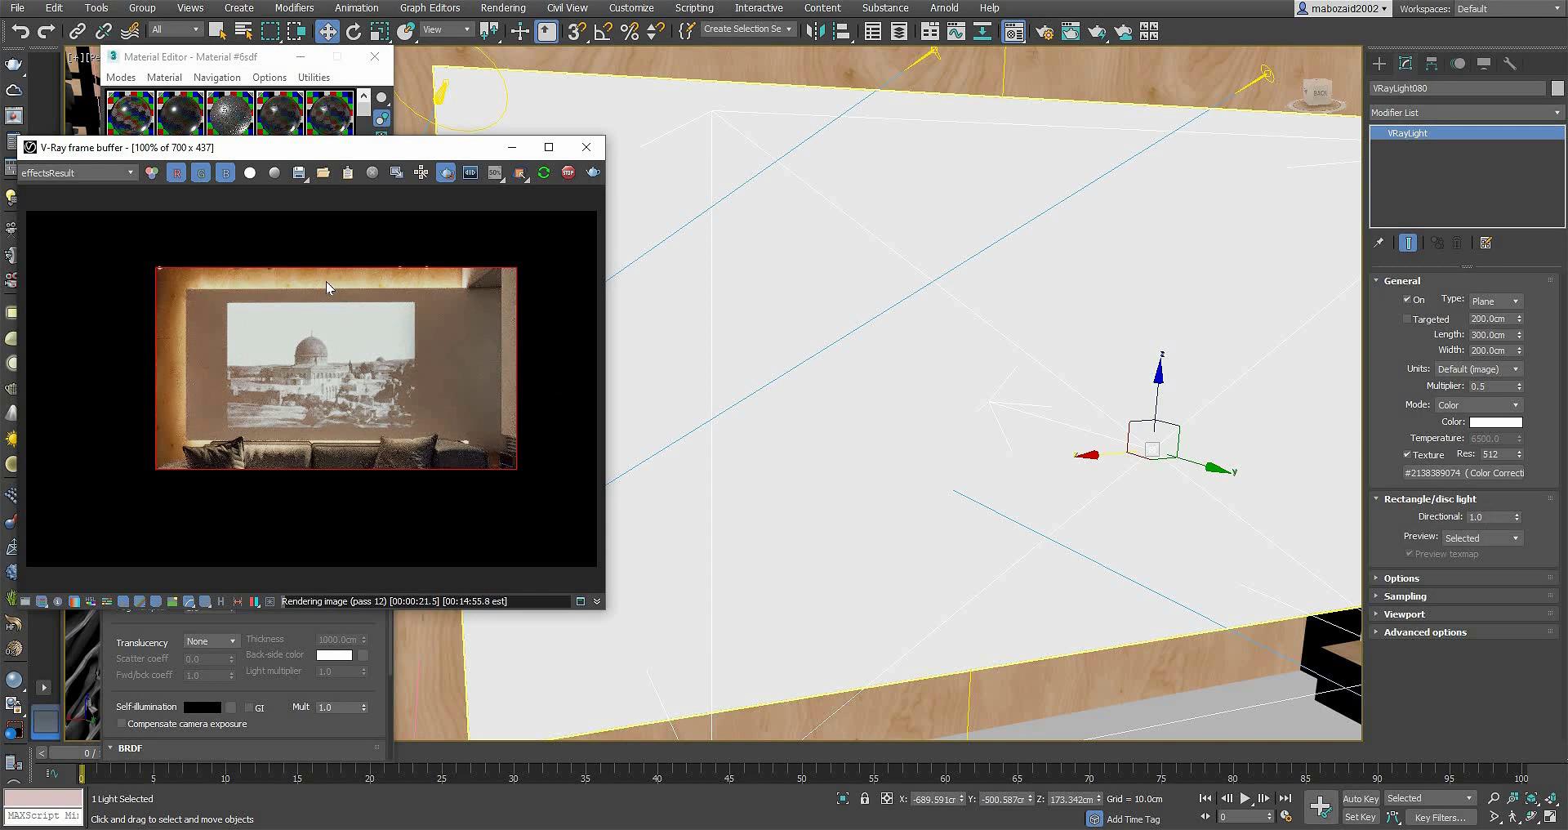
# Step: Redraw the region around the picture and re-render, testing Directional at 0, 0.8, 0.95, then 1.0
pyautogui.moveTo(309, 282); pyautogui.dragTo(446, 458)
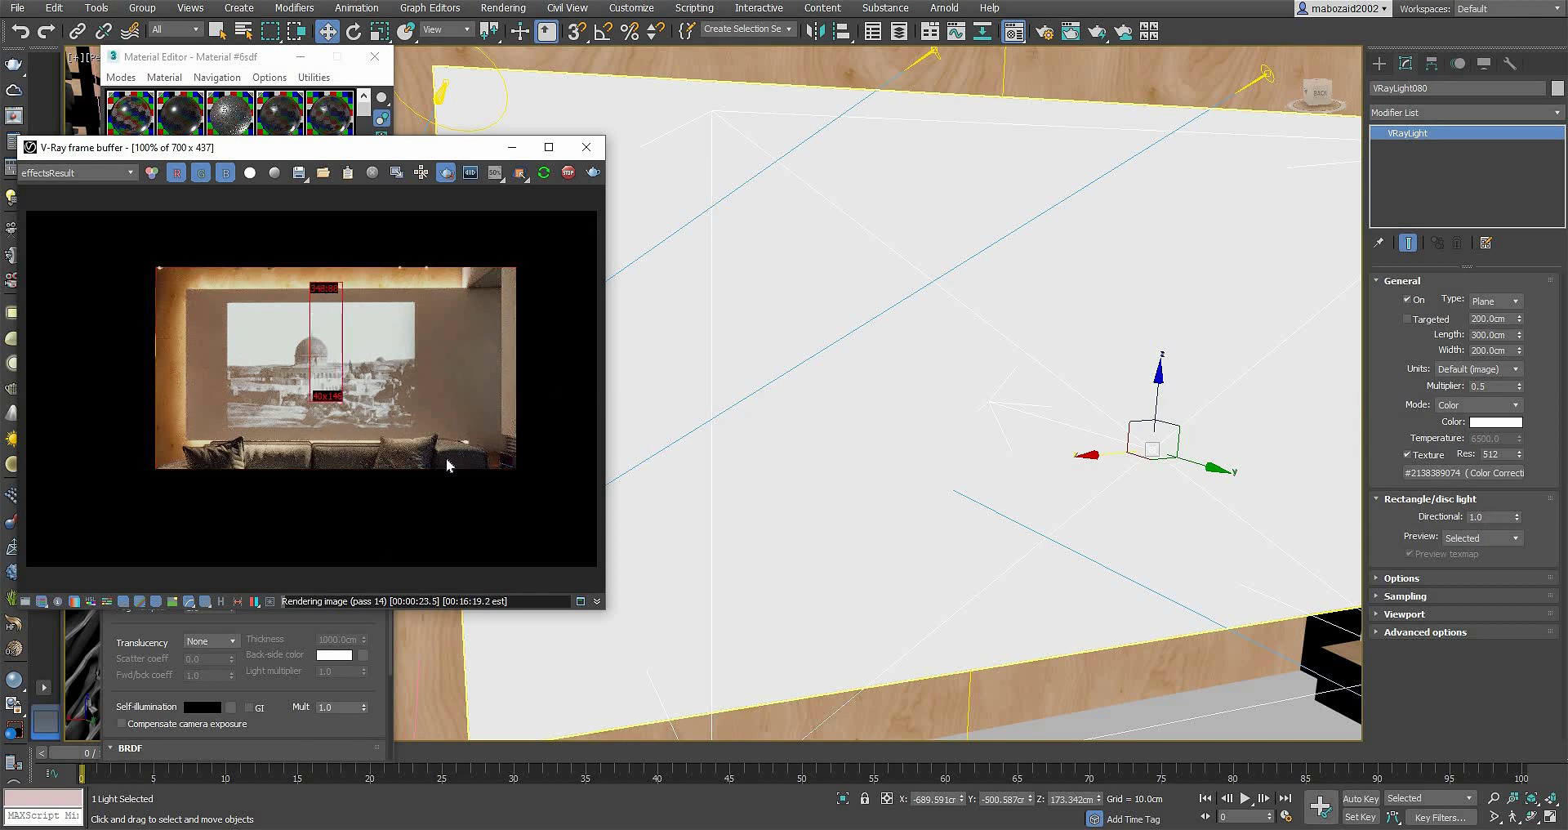
pyautogui.hotkey('shift', 'q')
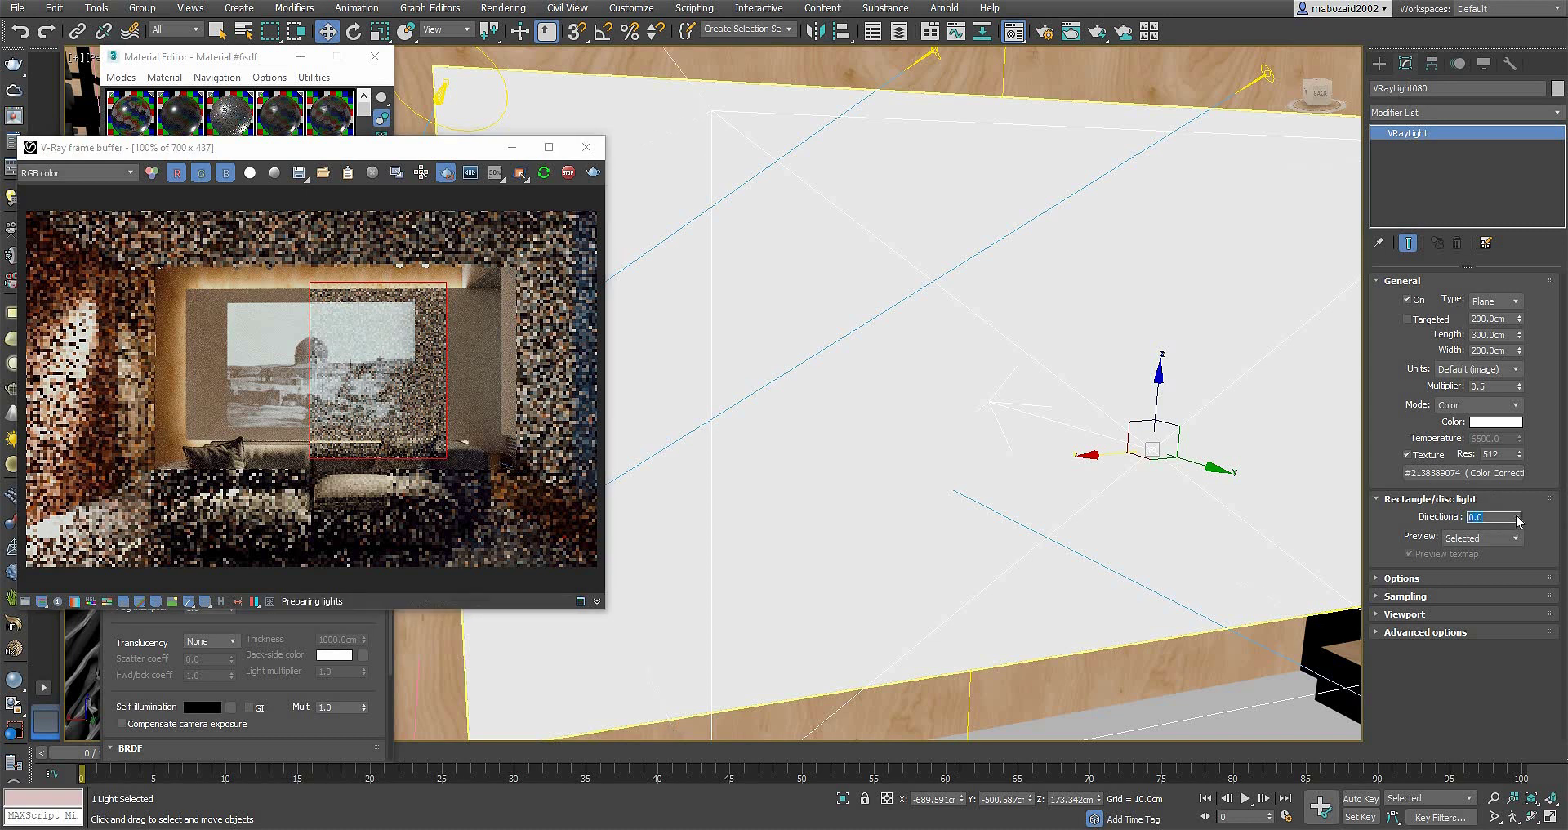
pyautogui.rightClick(1518, 518)
pyautogui.write('.8')
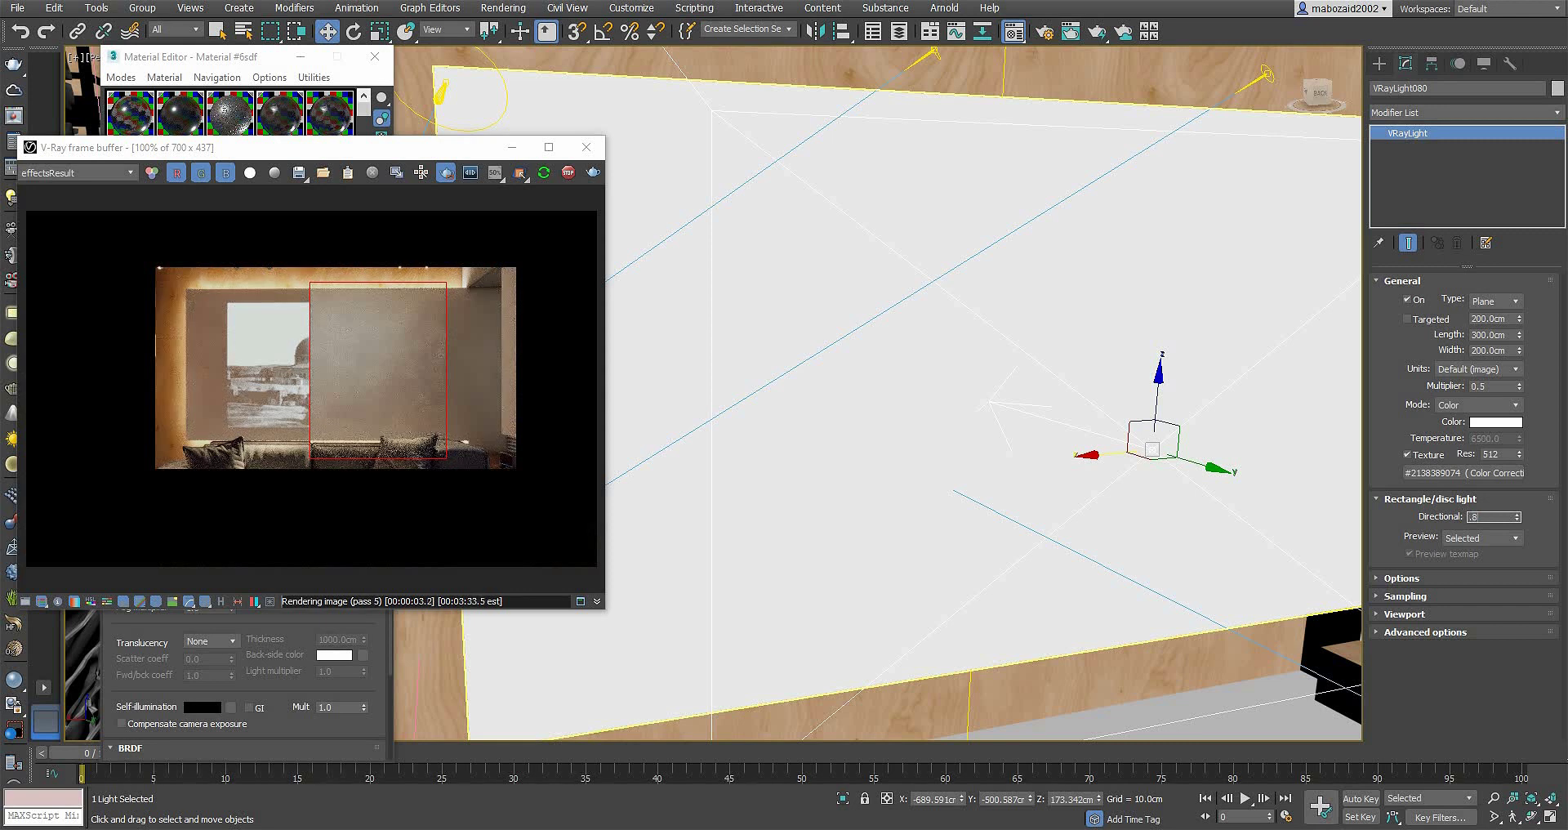
pyautogui.press('Return')
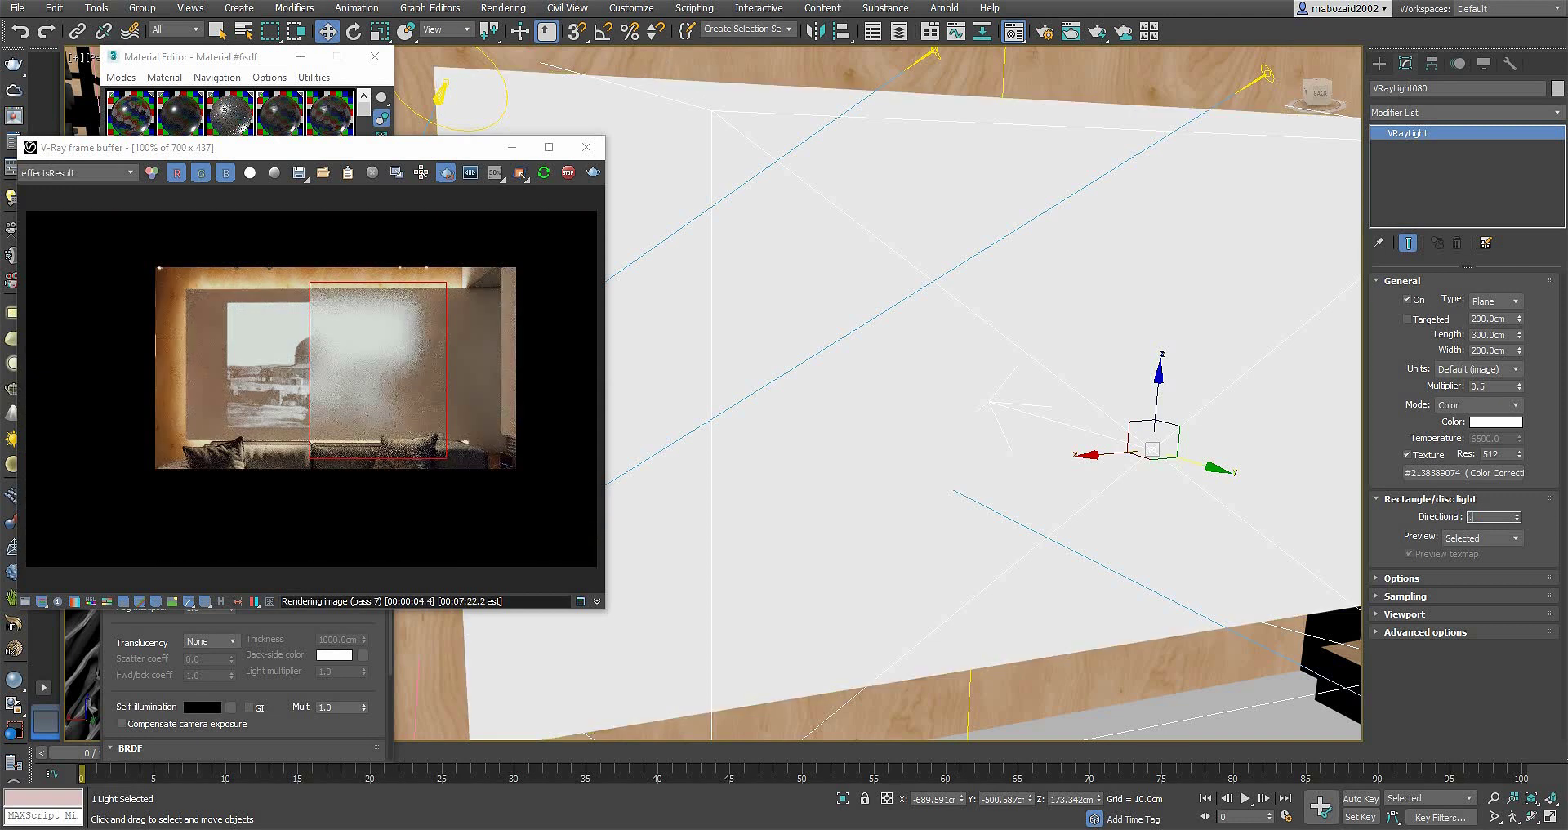
pyautogui.write('95')
pyautogui.press('Return')
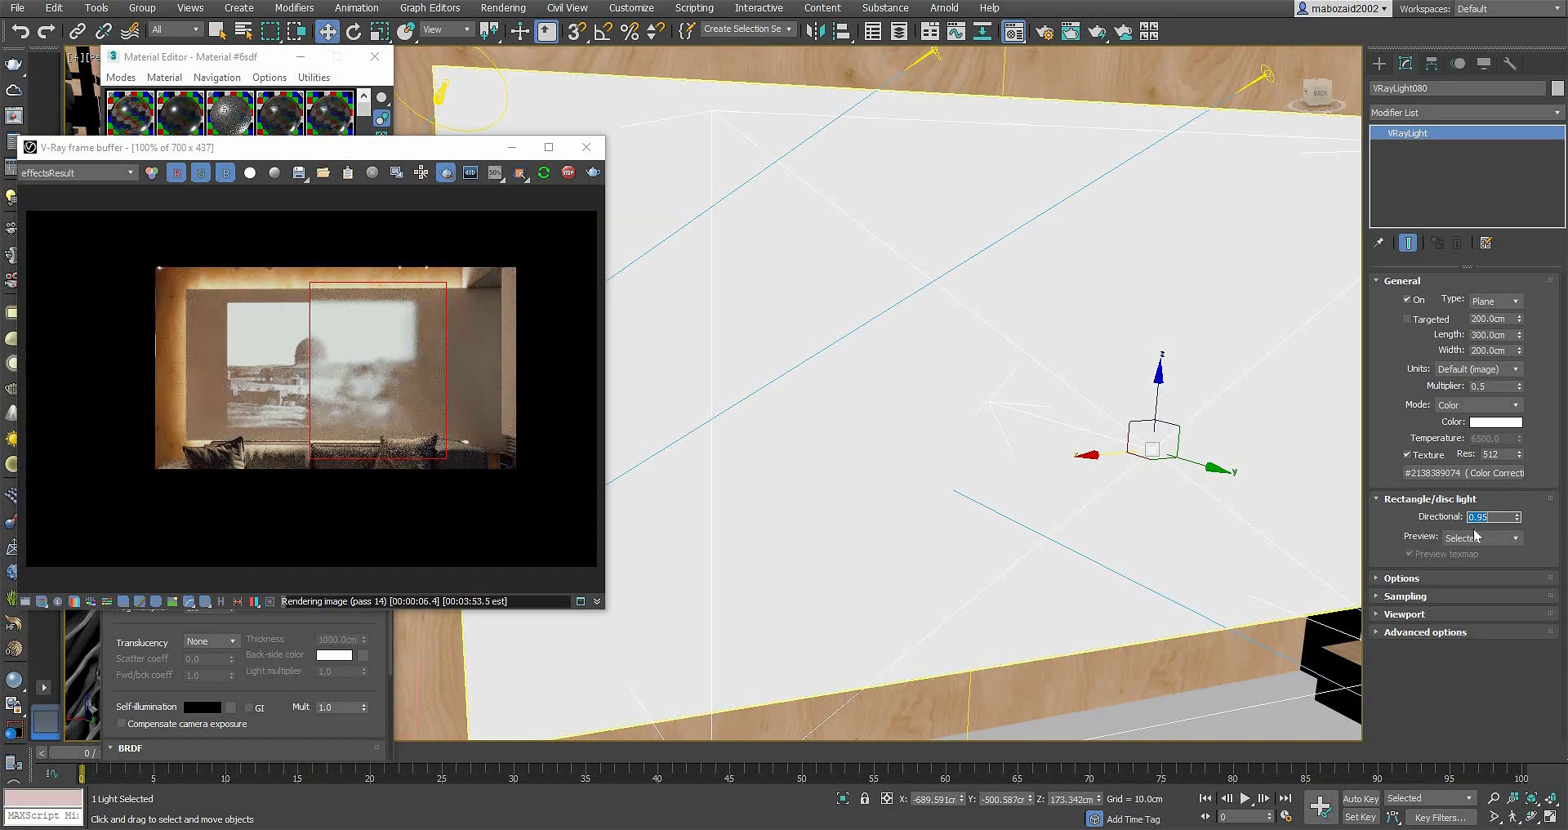
pyautogui.write('0.95')
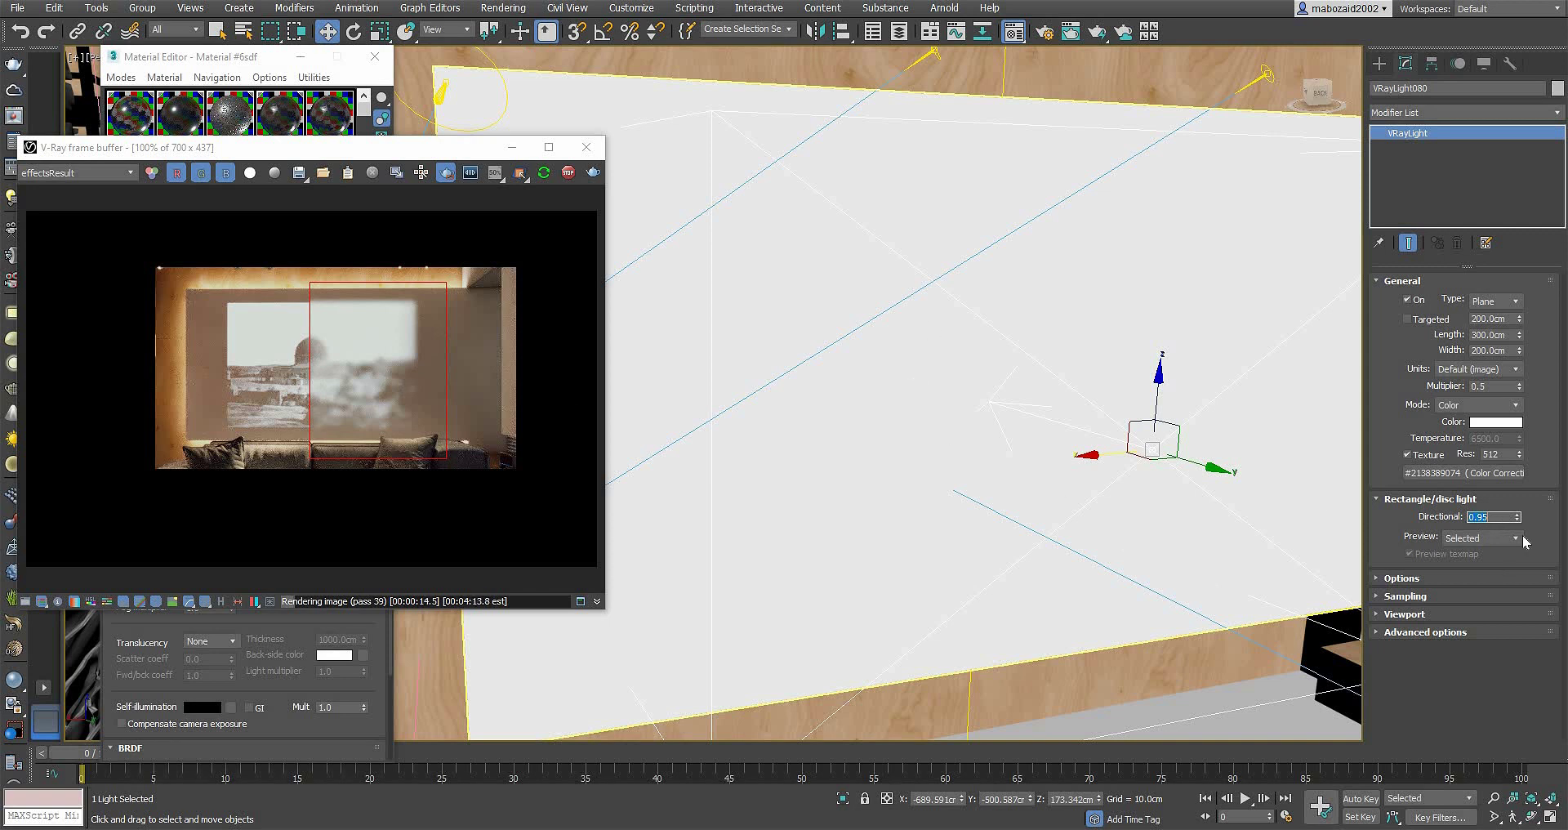
pyautogui.write('1')
pyautogui.press('Return')
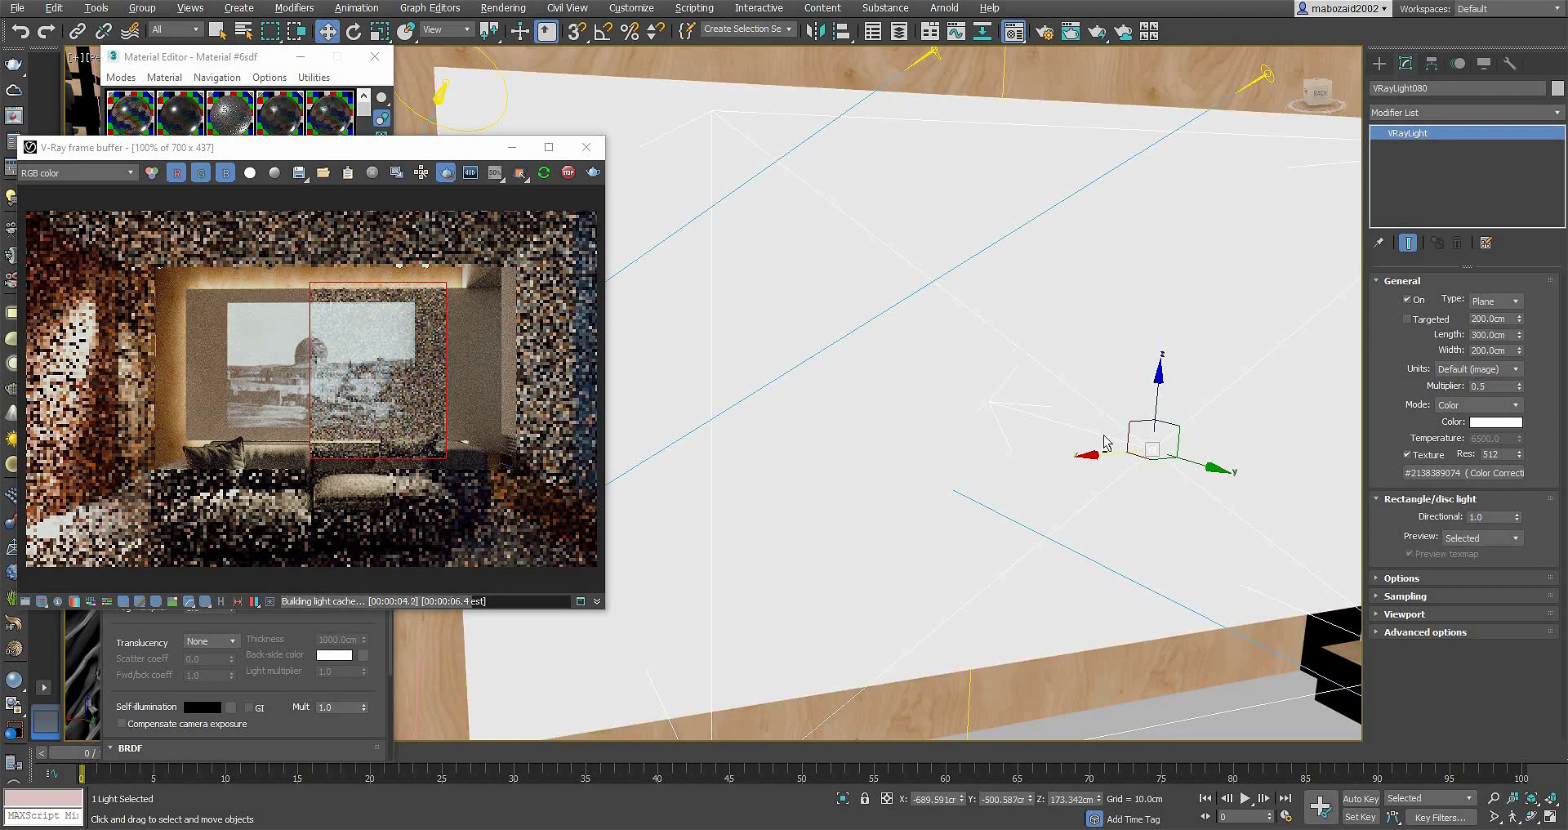
# Step: Try the light's viewport Preview options Never and Selected, then set it to Always
pyautogui.moveTo(1103, 429)
pyautogui.keyDown('alt'); pyautogui.mouseDown(button='middle')
pyautogui.moveTo(1031, 462)
pyautogui.moveTo(1144, 490)
pyautogui.mouseUp(button='middle'); pyautogui.keyUp('alt')
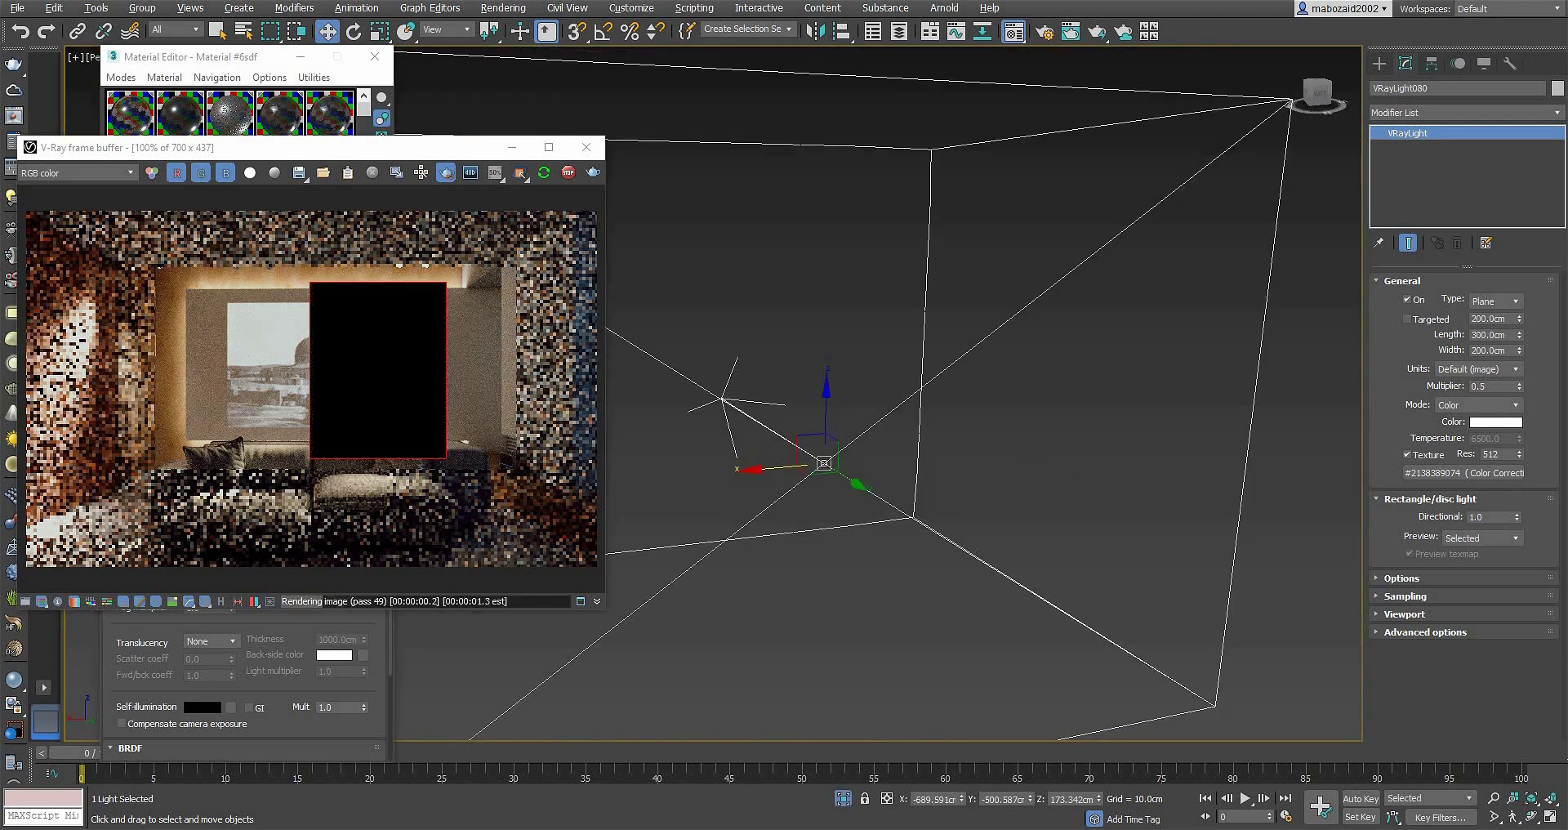
pyautogui.click(1469, 539)
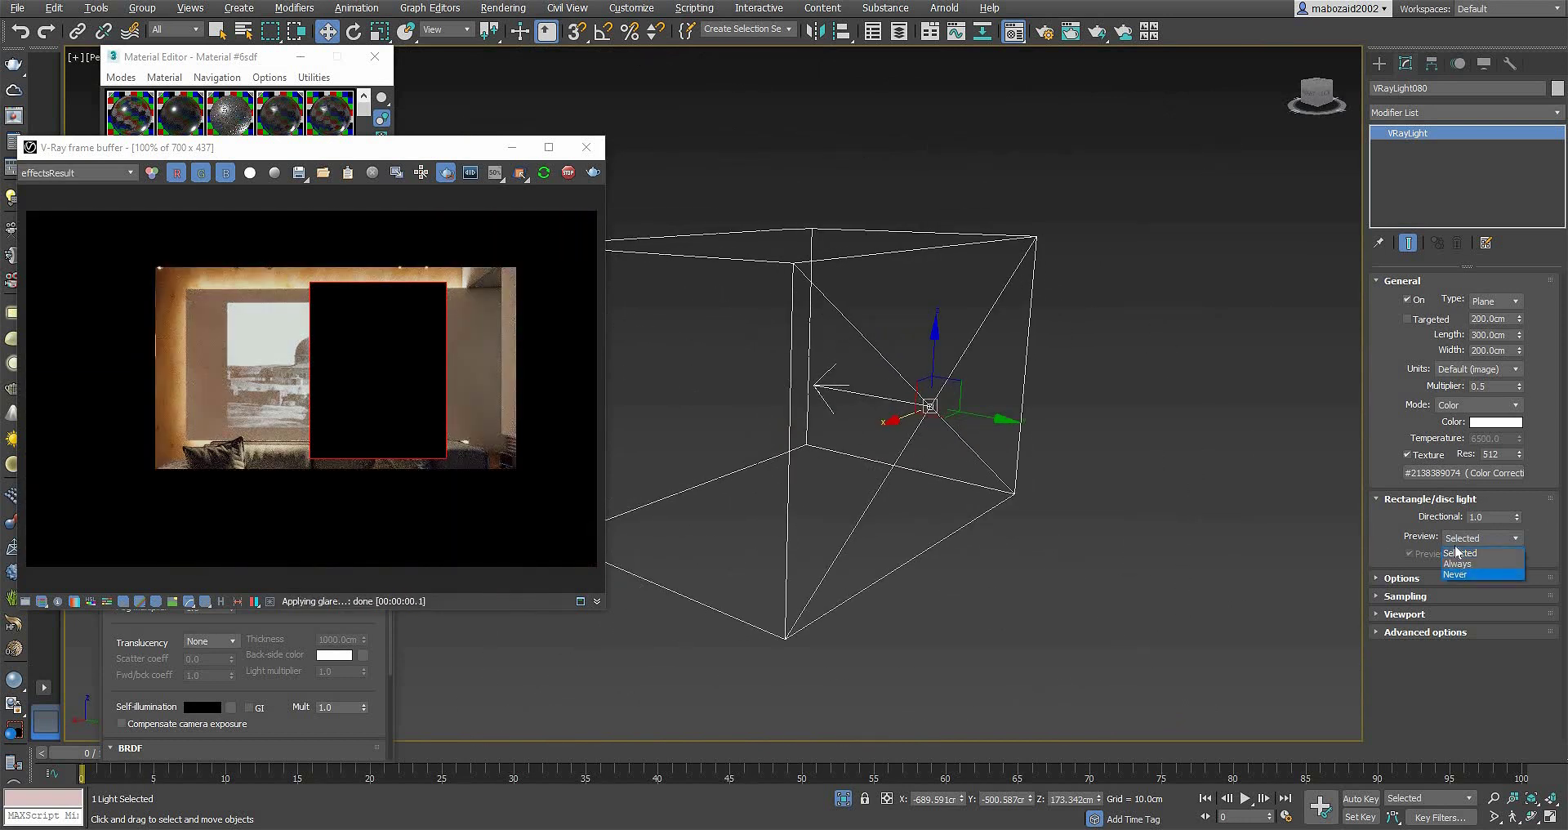
pyautogui.click(1456, 574)
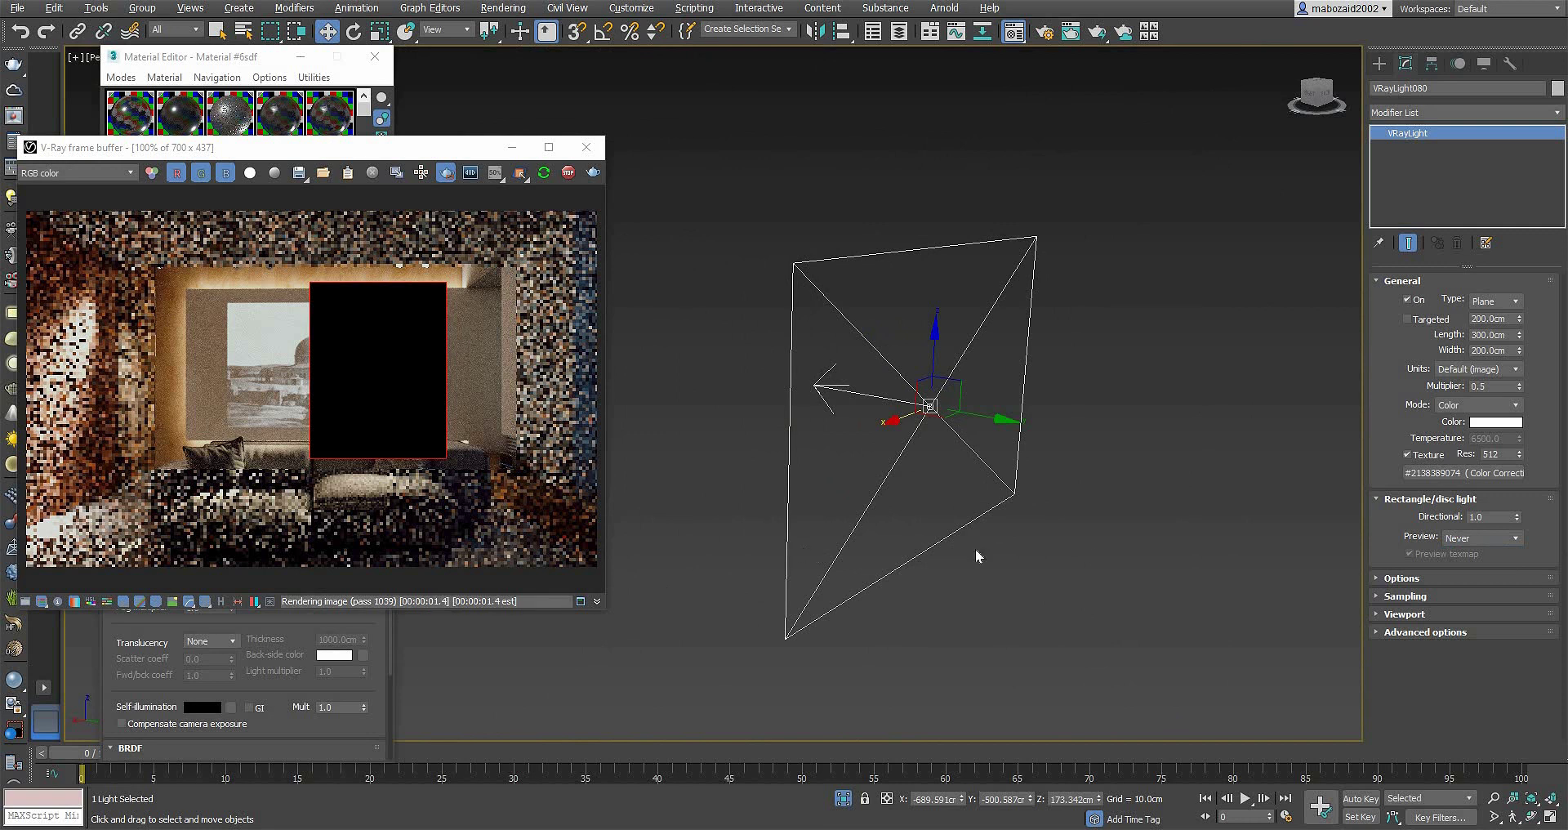
pyautogui.click(1479, 537)
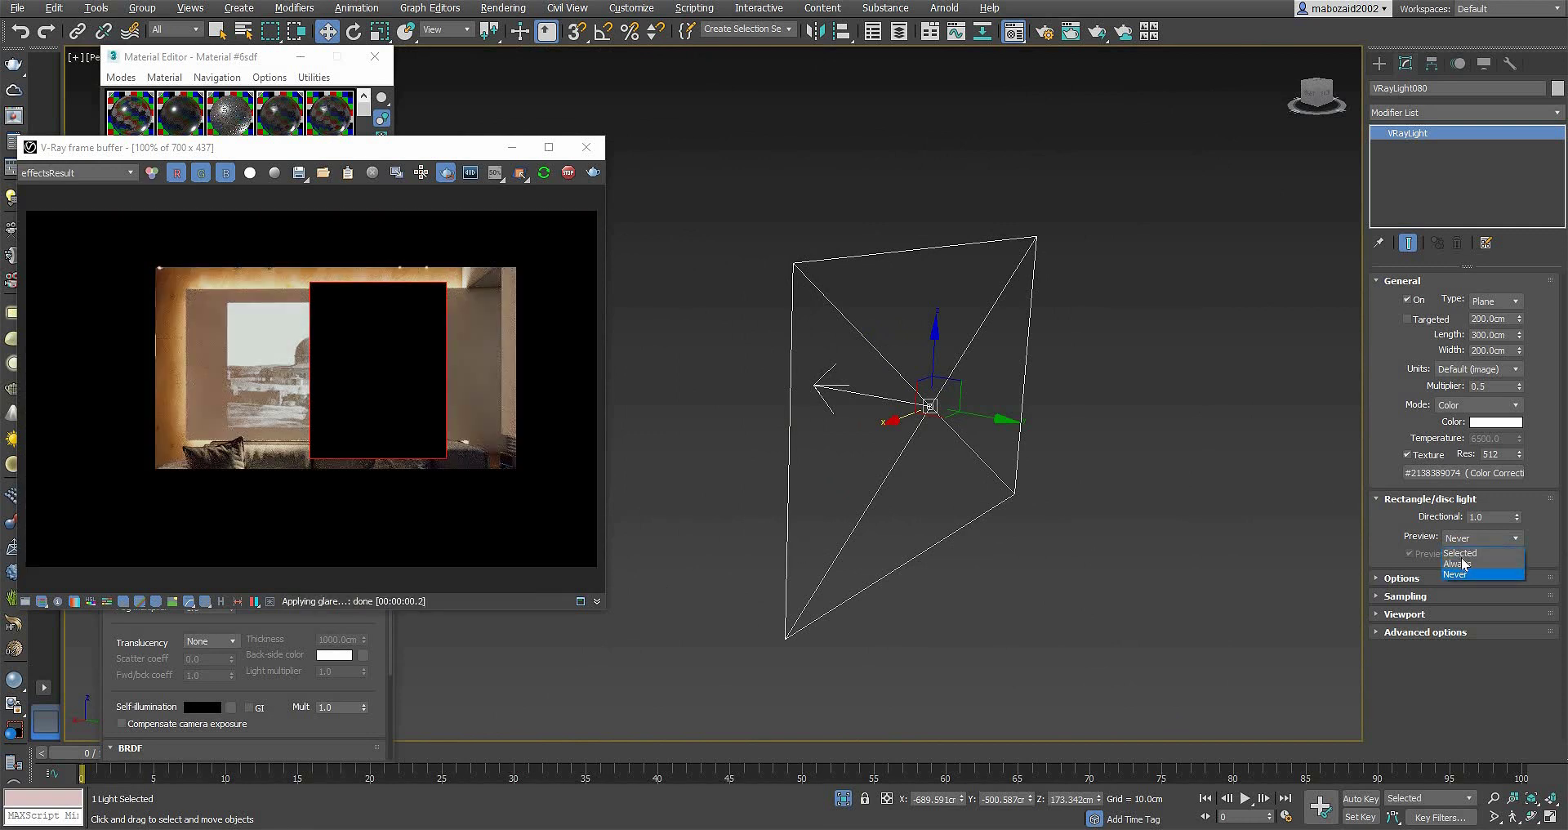
pyautogui.click(1450, 554)
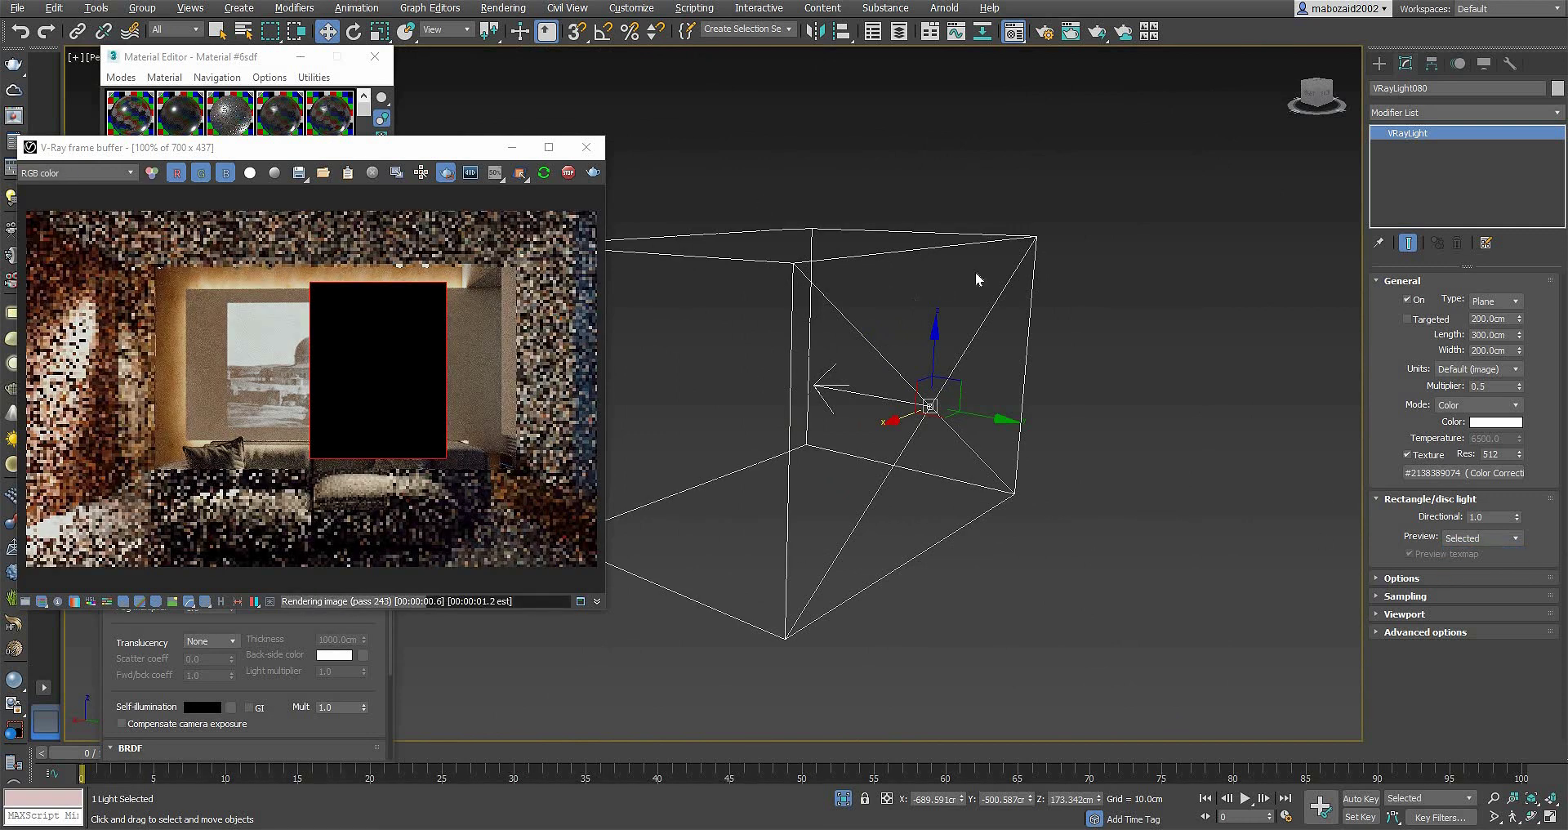
pyautogui.click(1474, 538)
pyautogui.click(1209, 604)
# Step: Reselect the picture light to confirm Preview stays on Always, and exit Isolate Selection
pyautogui.click(1059, 566)
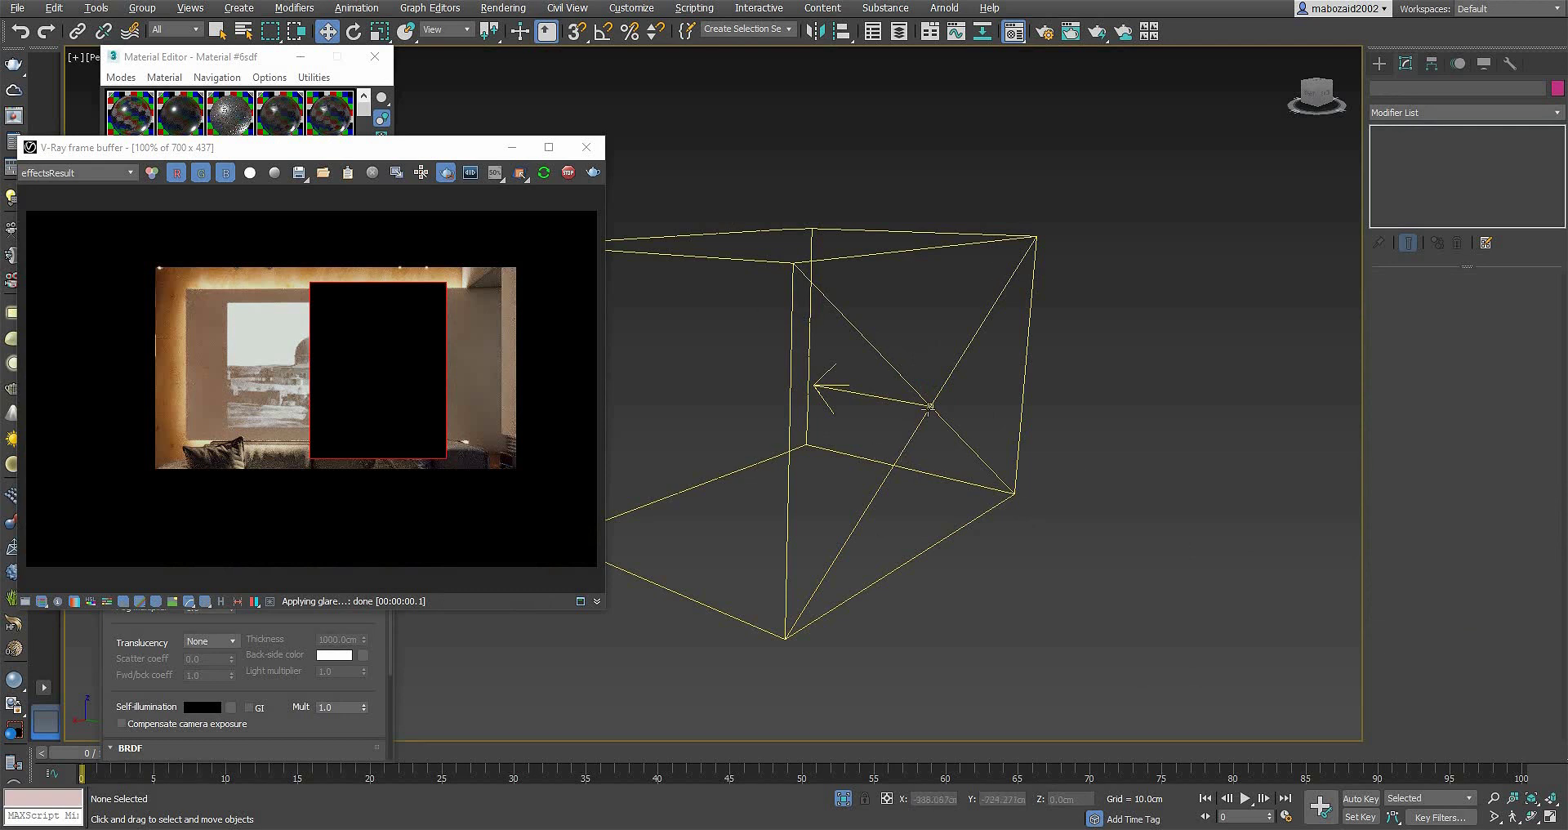
pyautogui.click(982, 512)
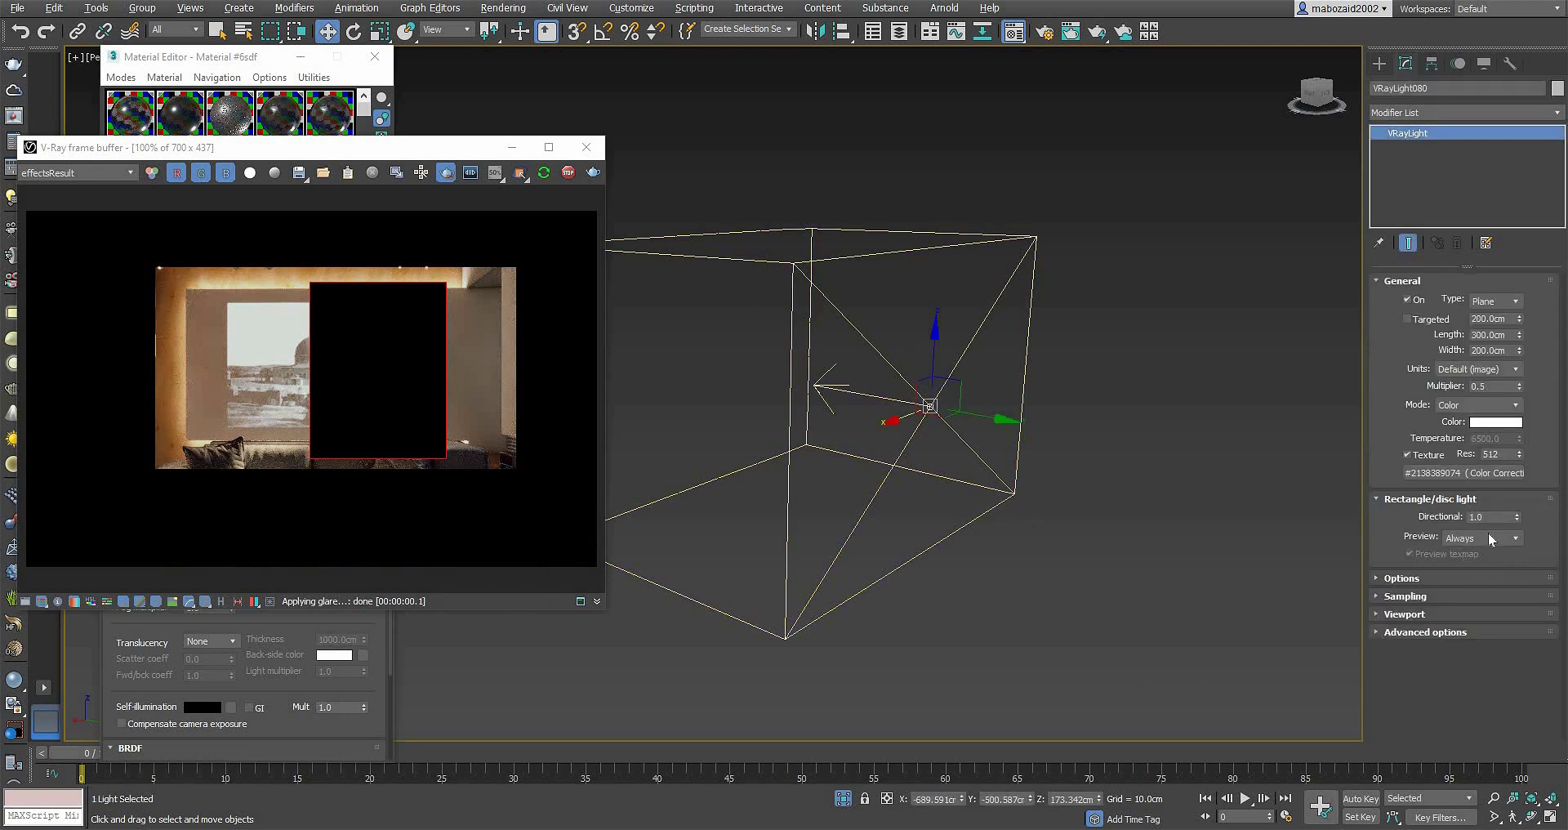
pyautogui.click(1489, 539)
pyautogui.click(843, 798)
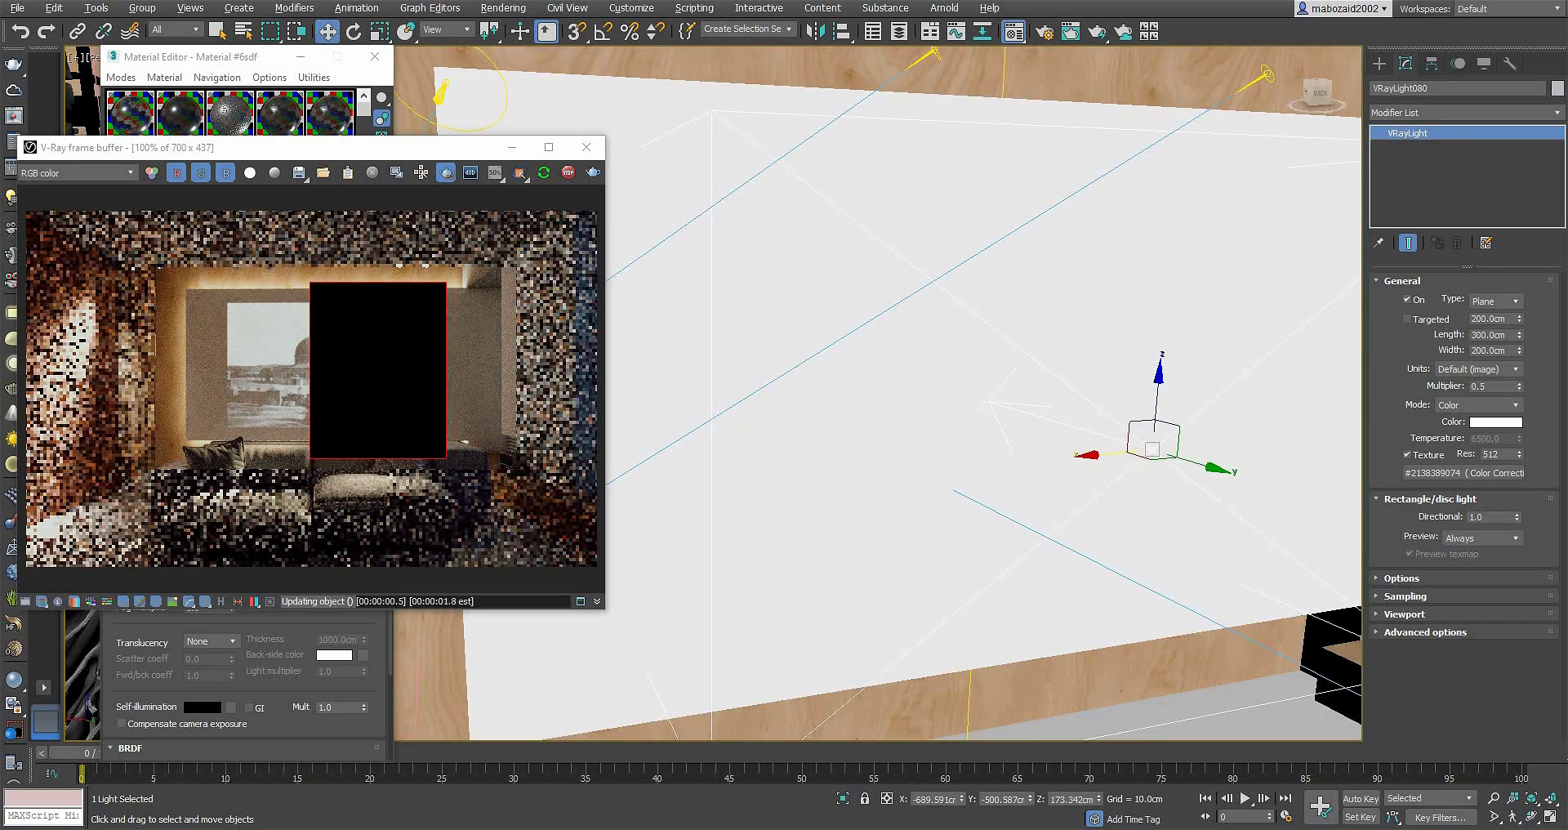
pyautogui.hotkey('shift', 'Tab')
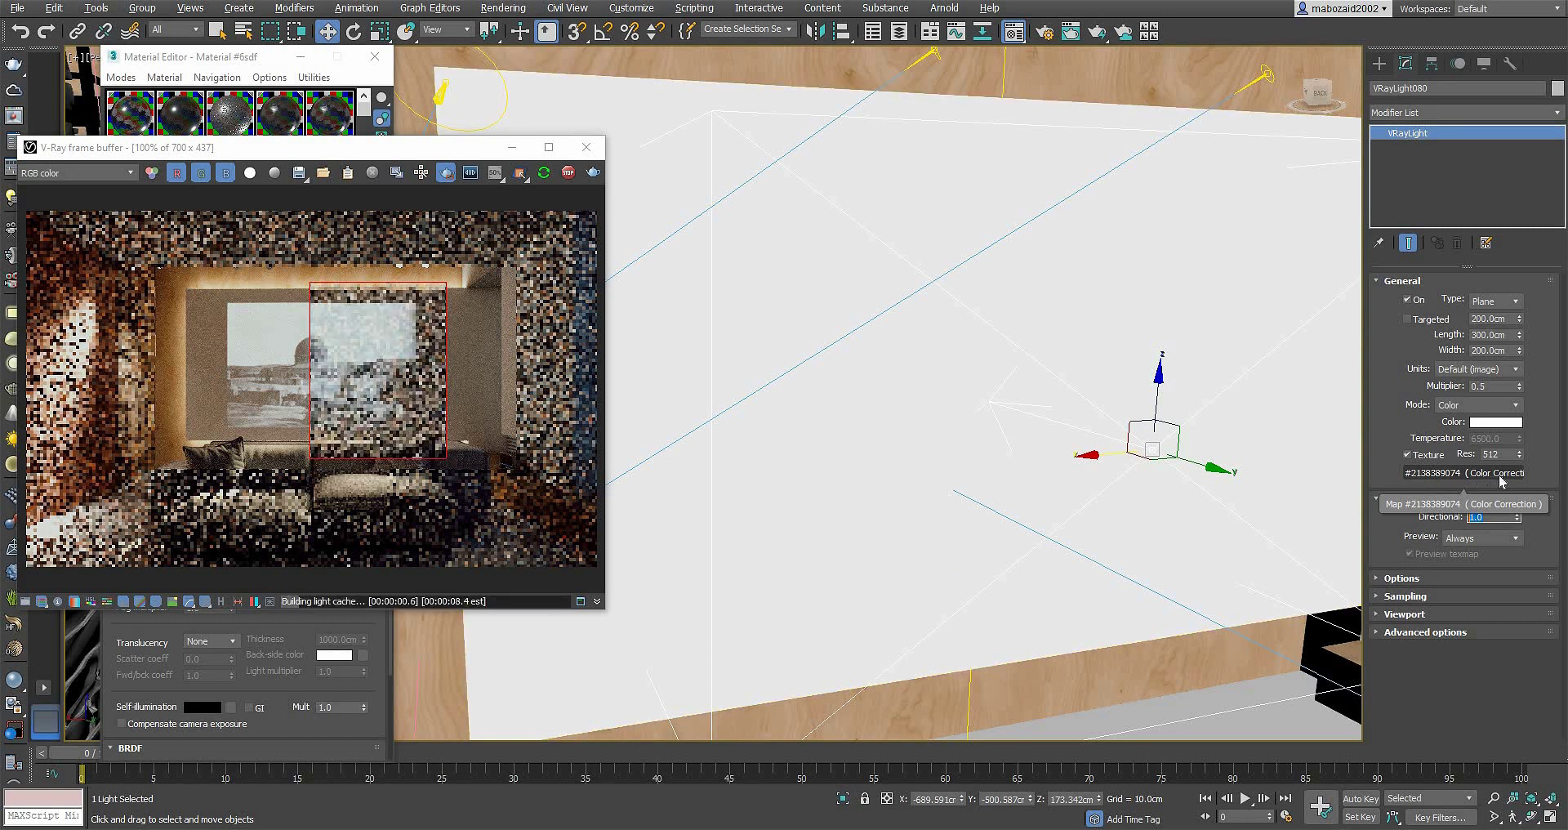
# Step: Inspect the Matte Plastic material and the picture's colour correction map in the Material Editor
pyautogui.click(209, 63)
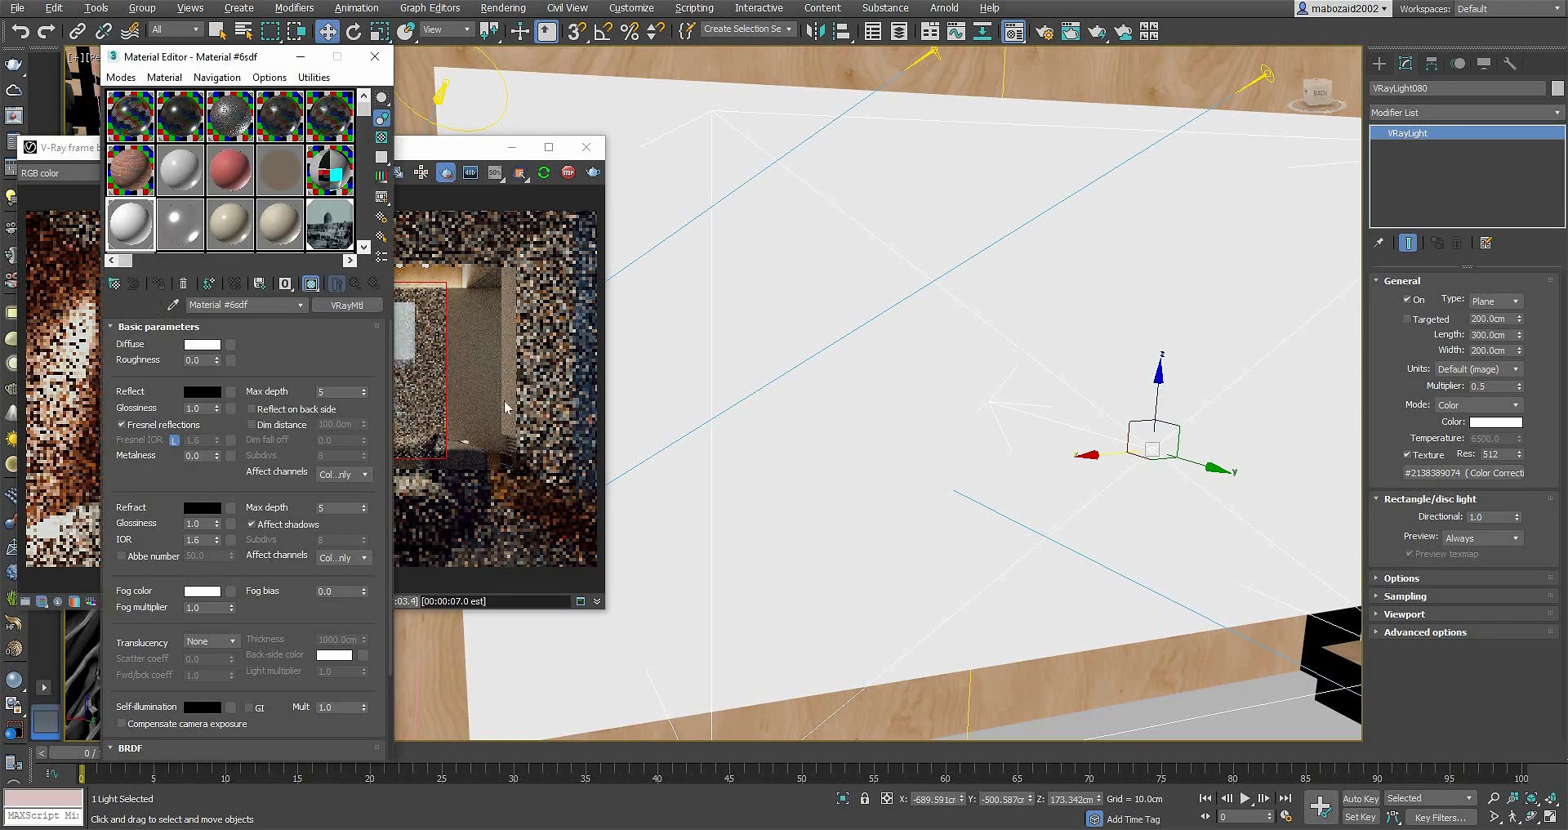
pyautogui.click(280, 232)
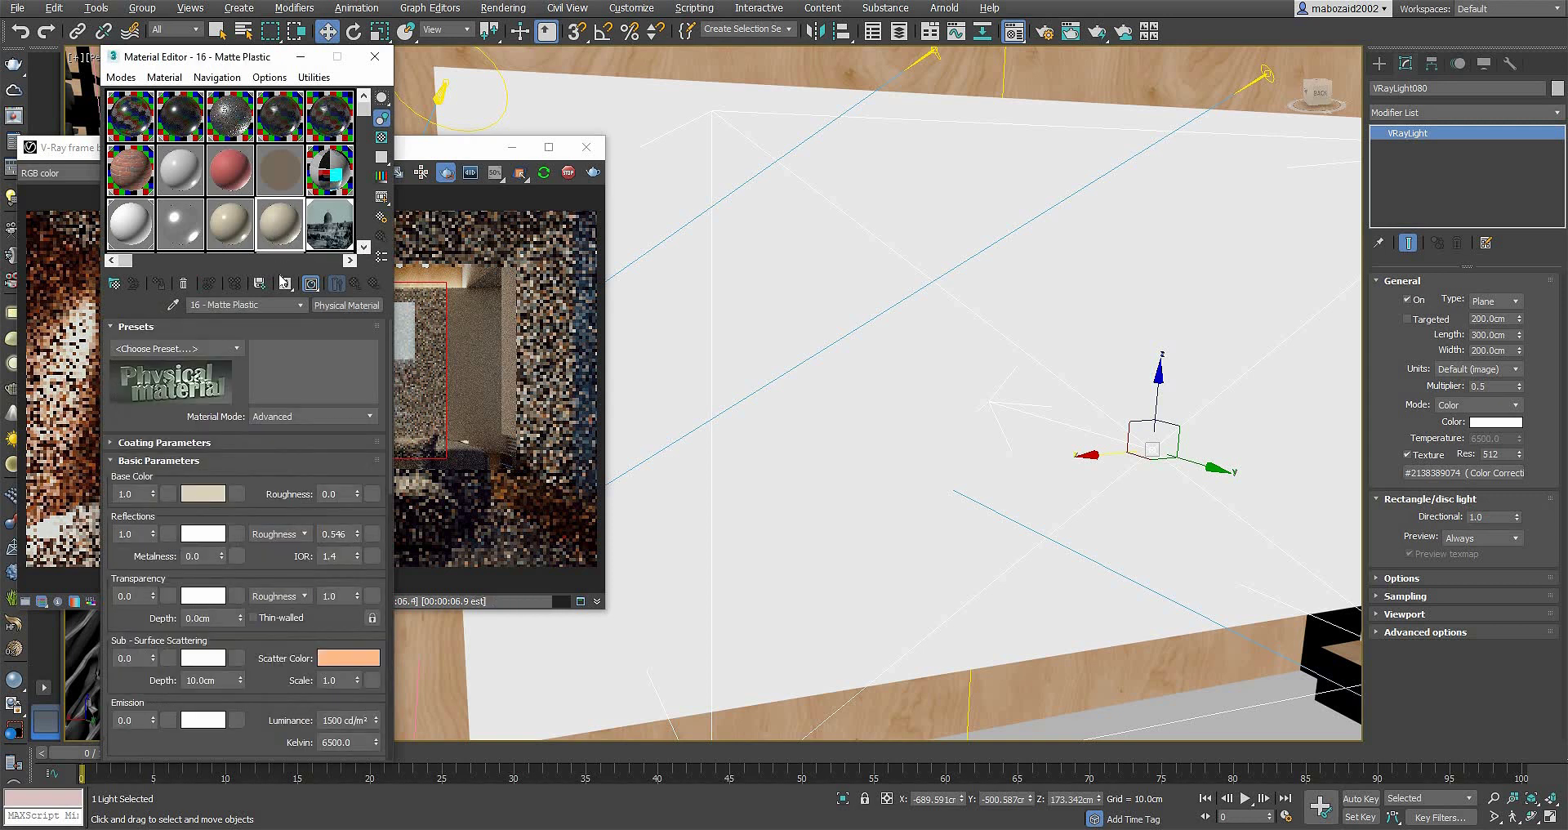
pyautogui.moveTo(282, 282); pyautogui.dragTo(1026, 500)
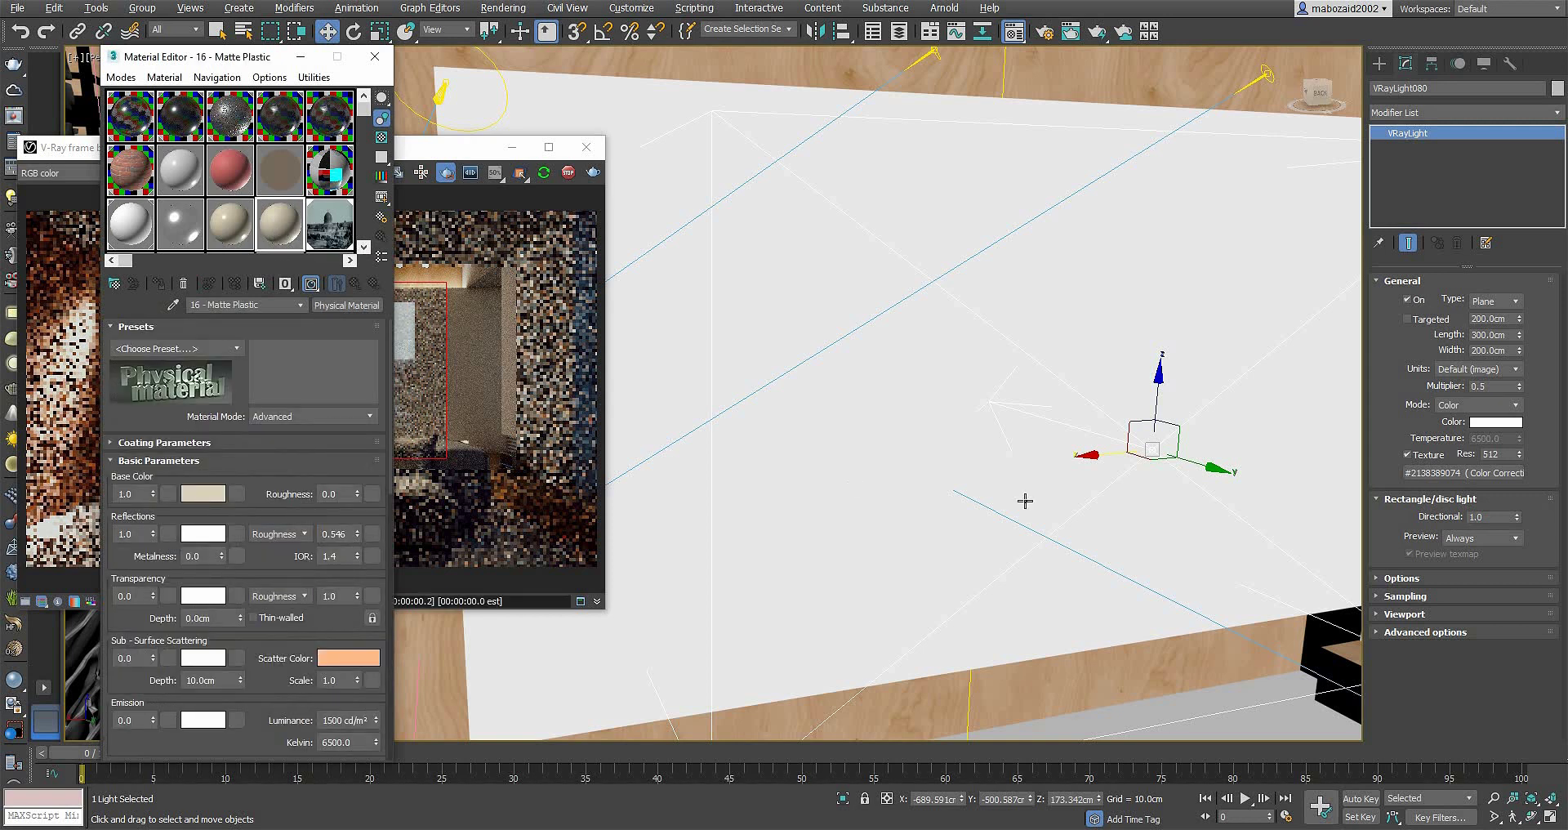
pyautogui.click(347, 234)
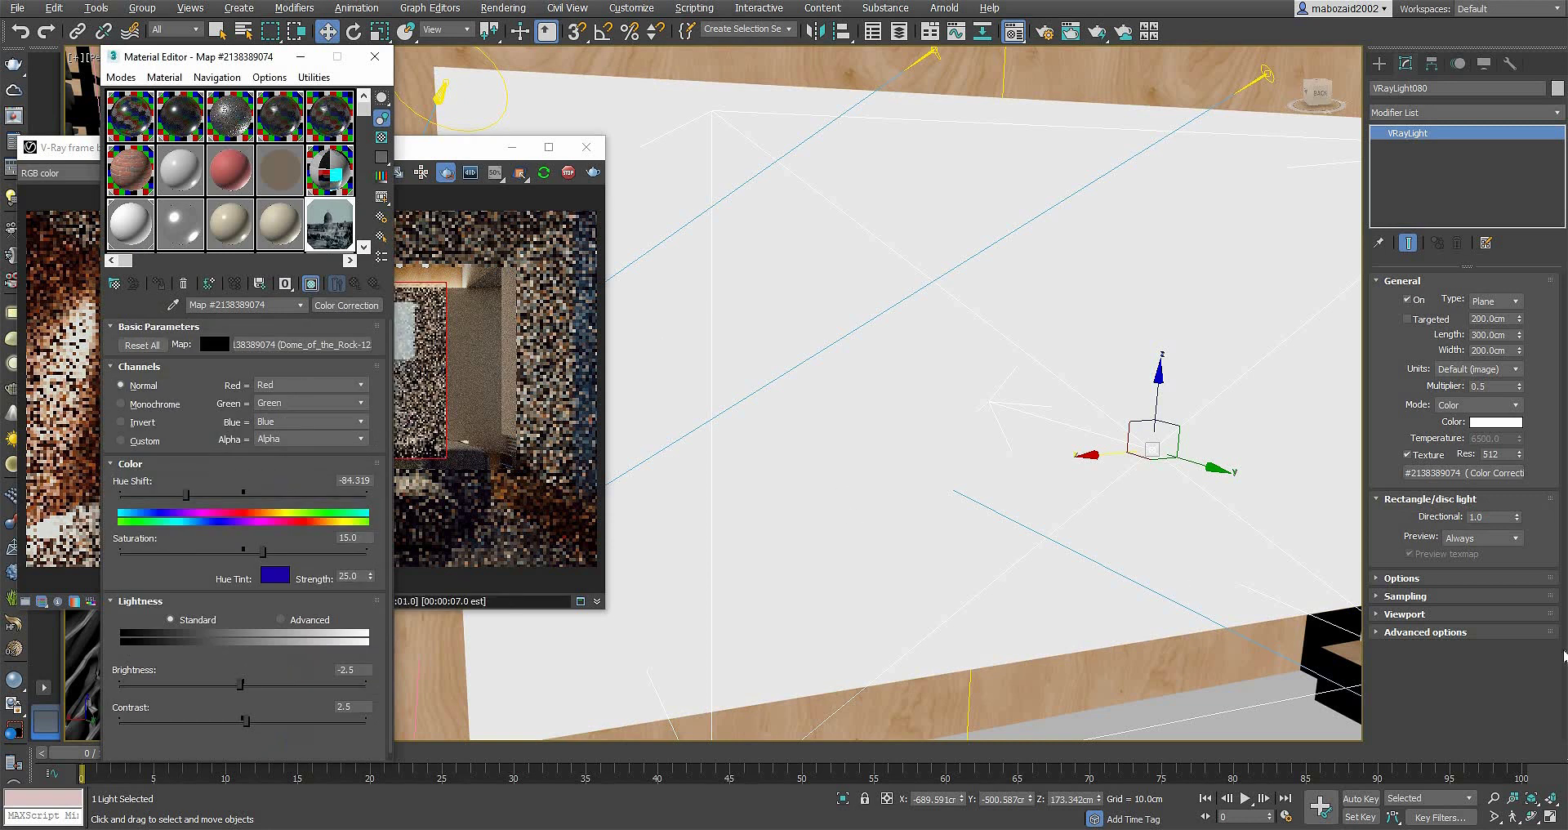
# Step: Clear the texture map from VRayLight080 so its slot shows No Map
pyautogui.rightClick(1438, 473)
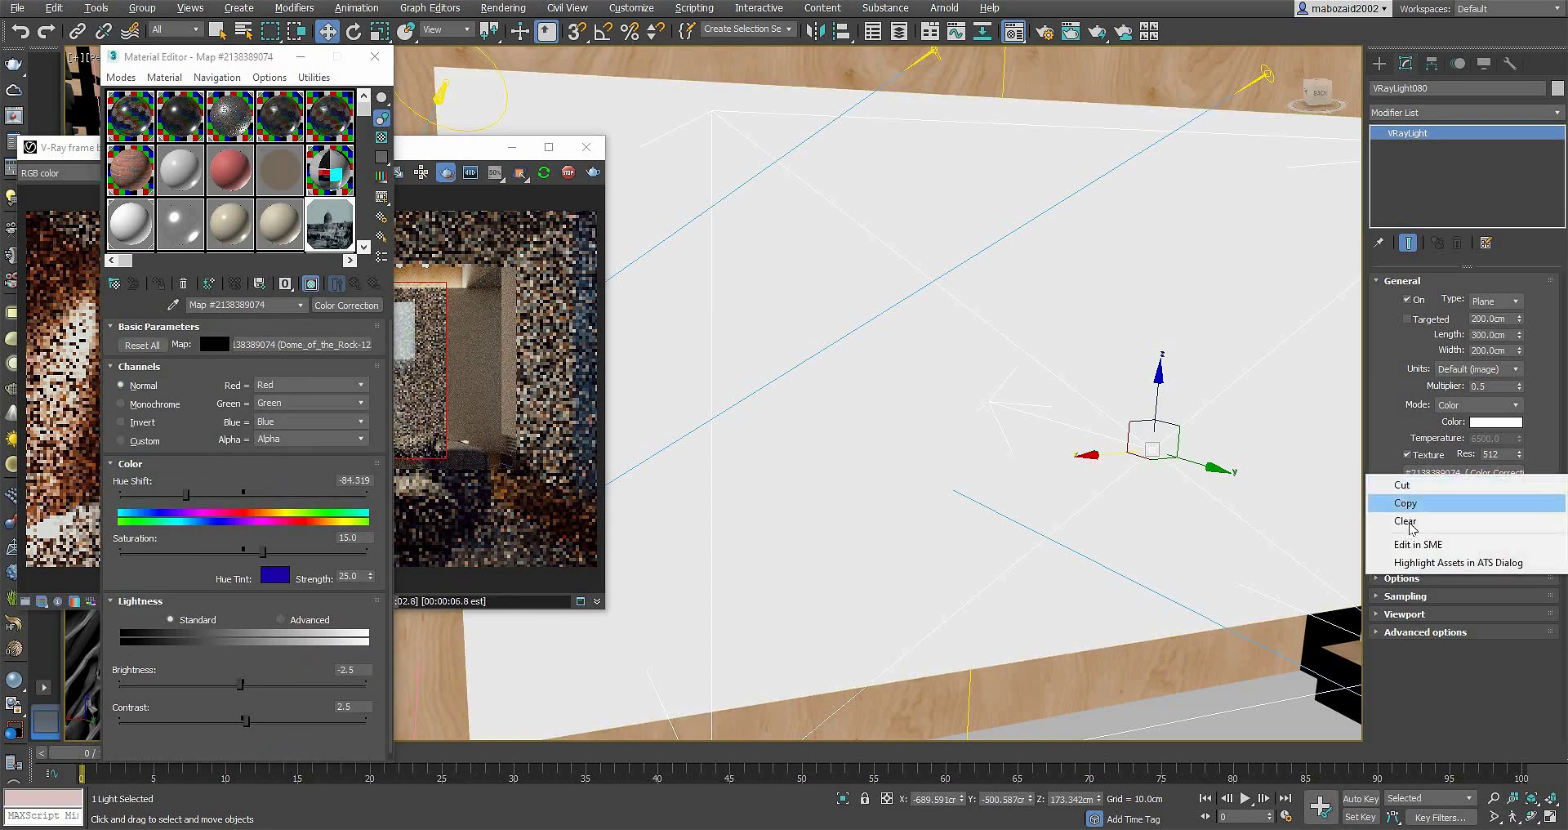
pyautogui.click(1408, 529)
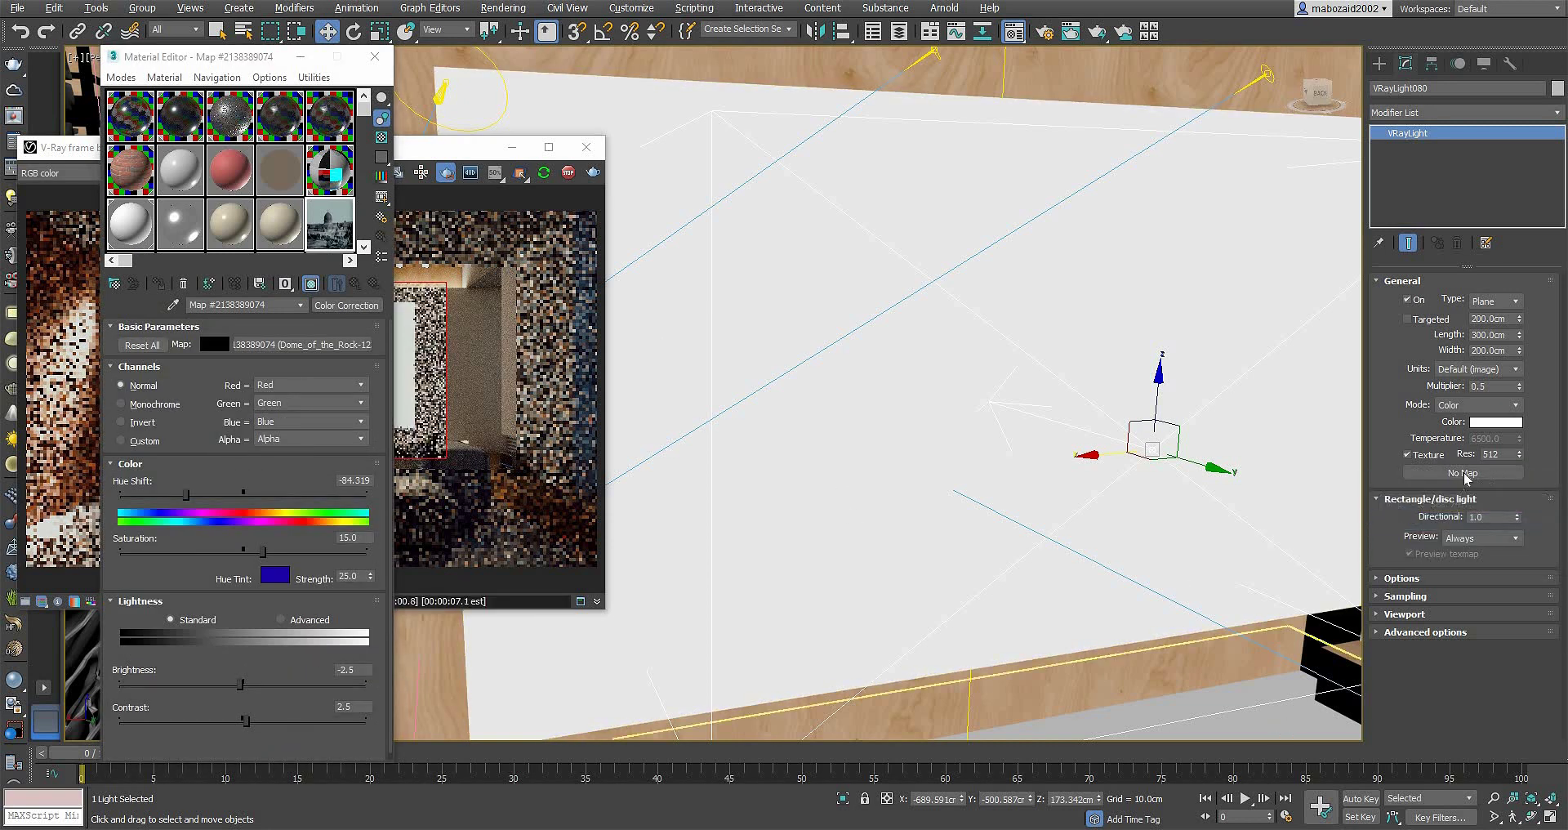
pyautogui.click(1462, 473)
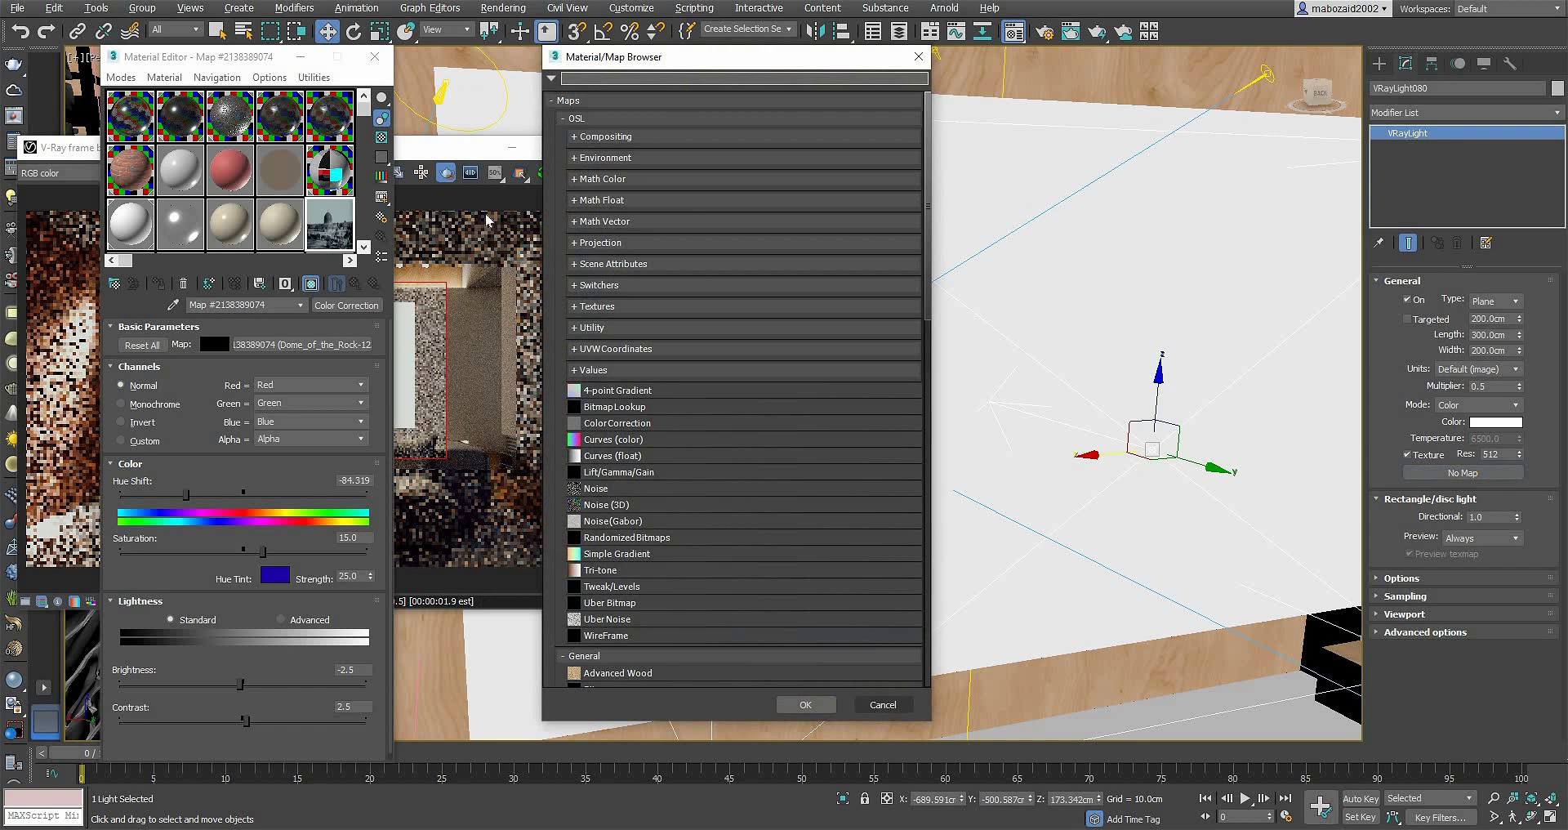
pyautogui.click(896, 701)
pyautogui.click(543, 169)
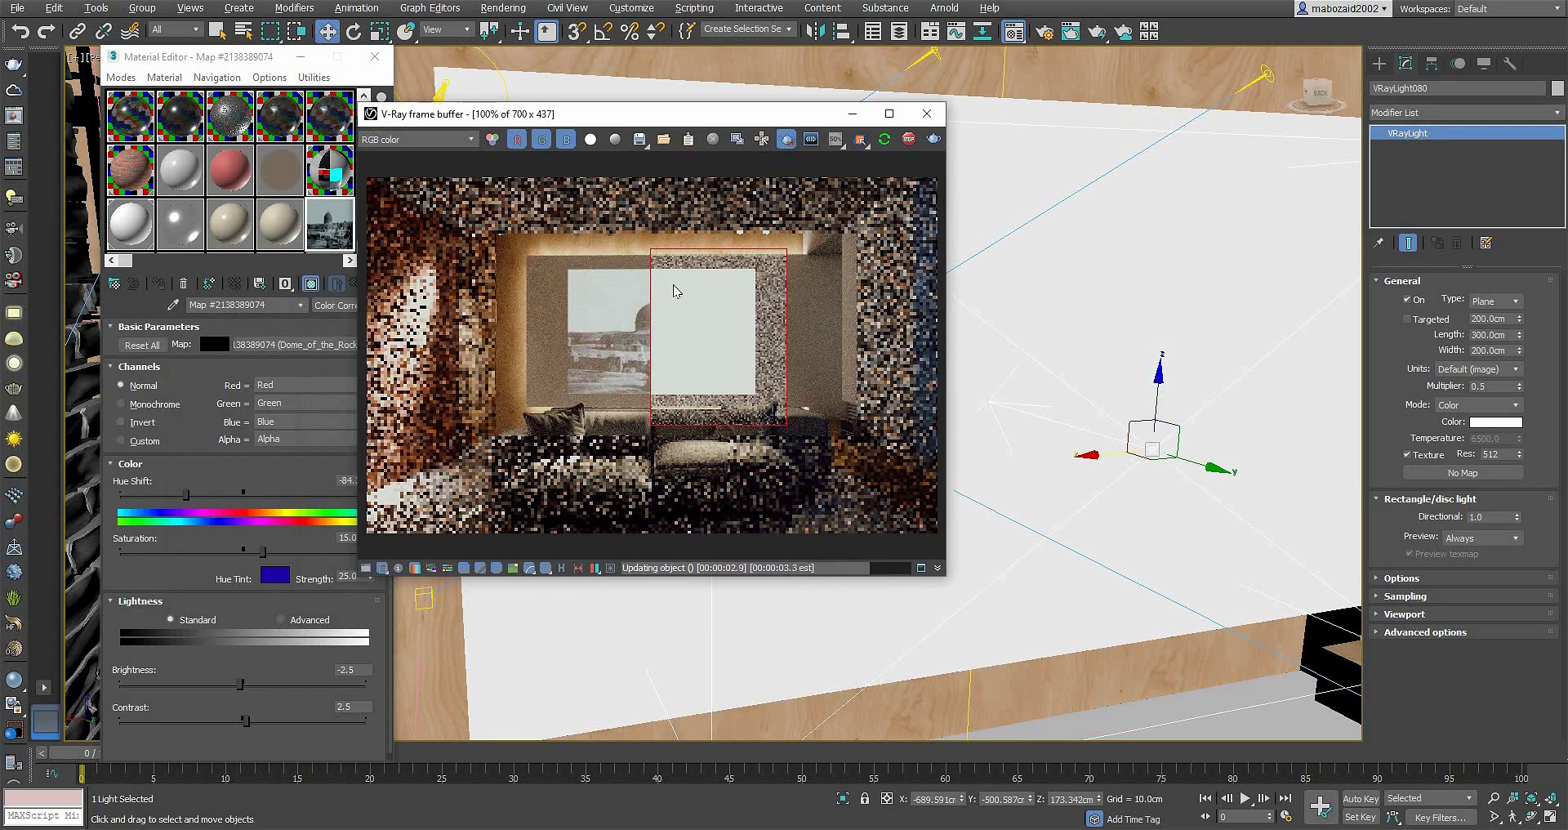
# Step: Assign a new ColorCorrection map to the light's texture and open it in the Material Editor
pyautogui.click(1462, 473)
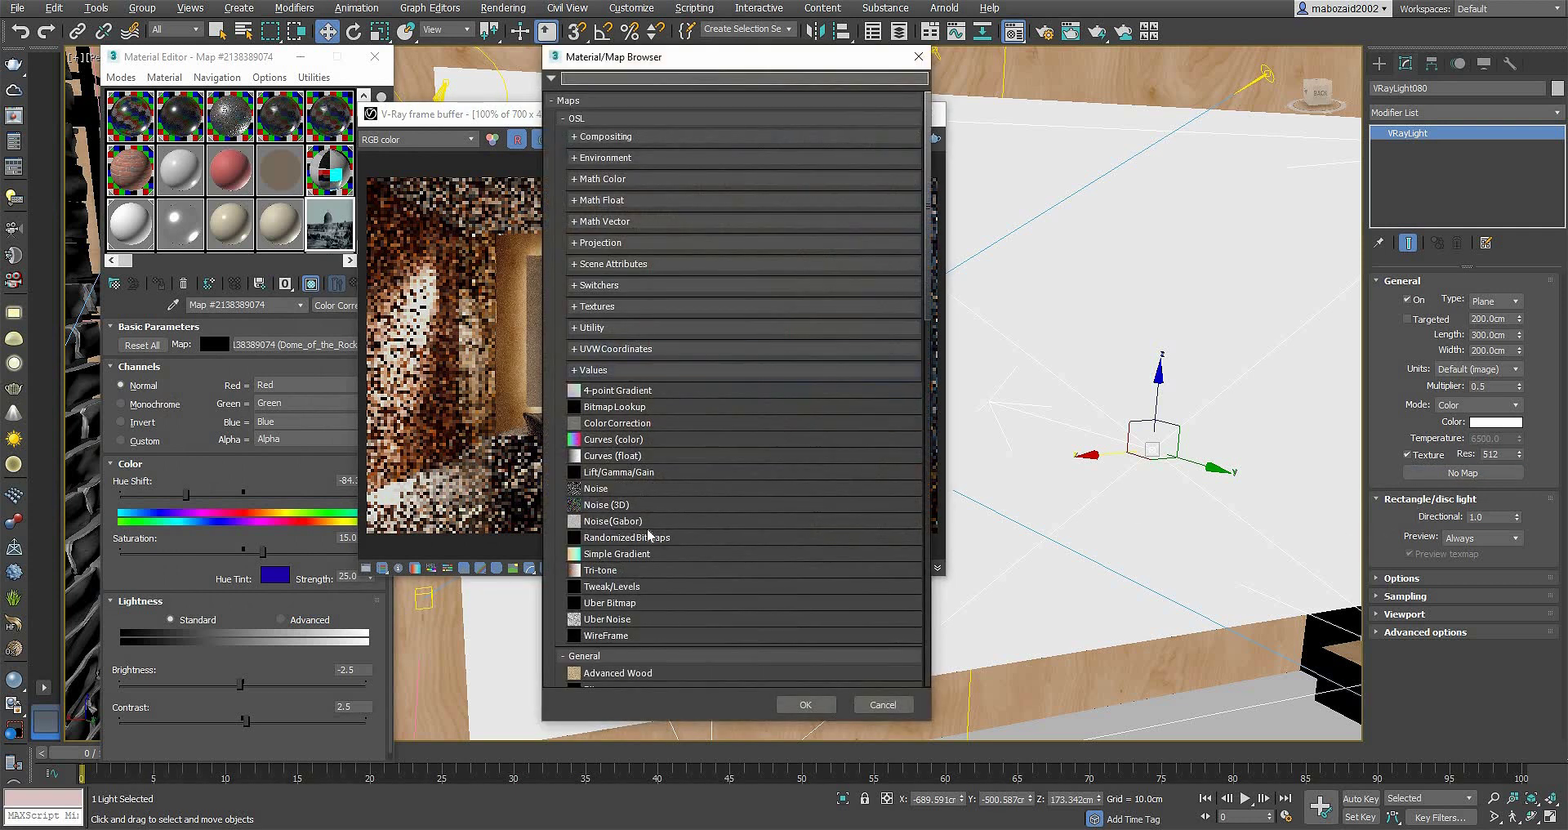
pyautogui.scroll(-1, 649, 535)
pyautogui.scroll(-1, 649, 539)
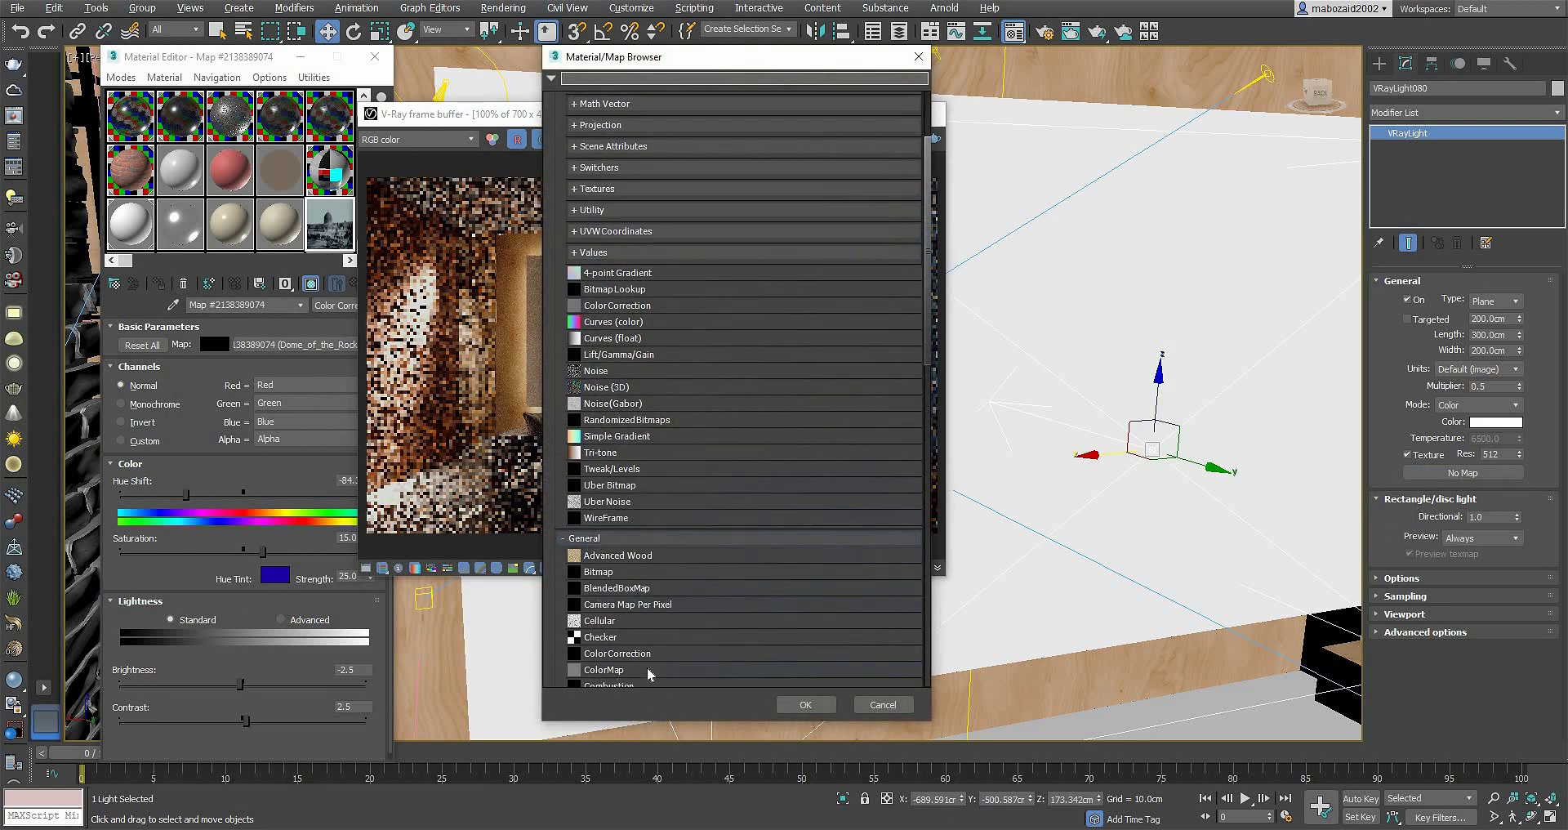
pyautogui.scroll(-2, 641, 625)
pyautogui.doubleClick(632, 578)
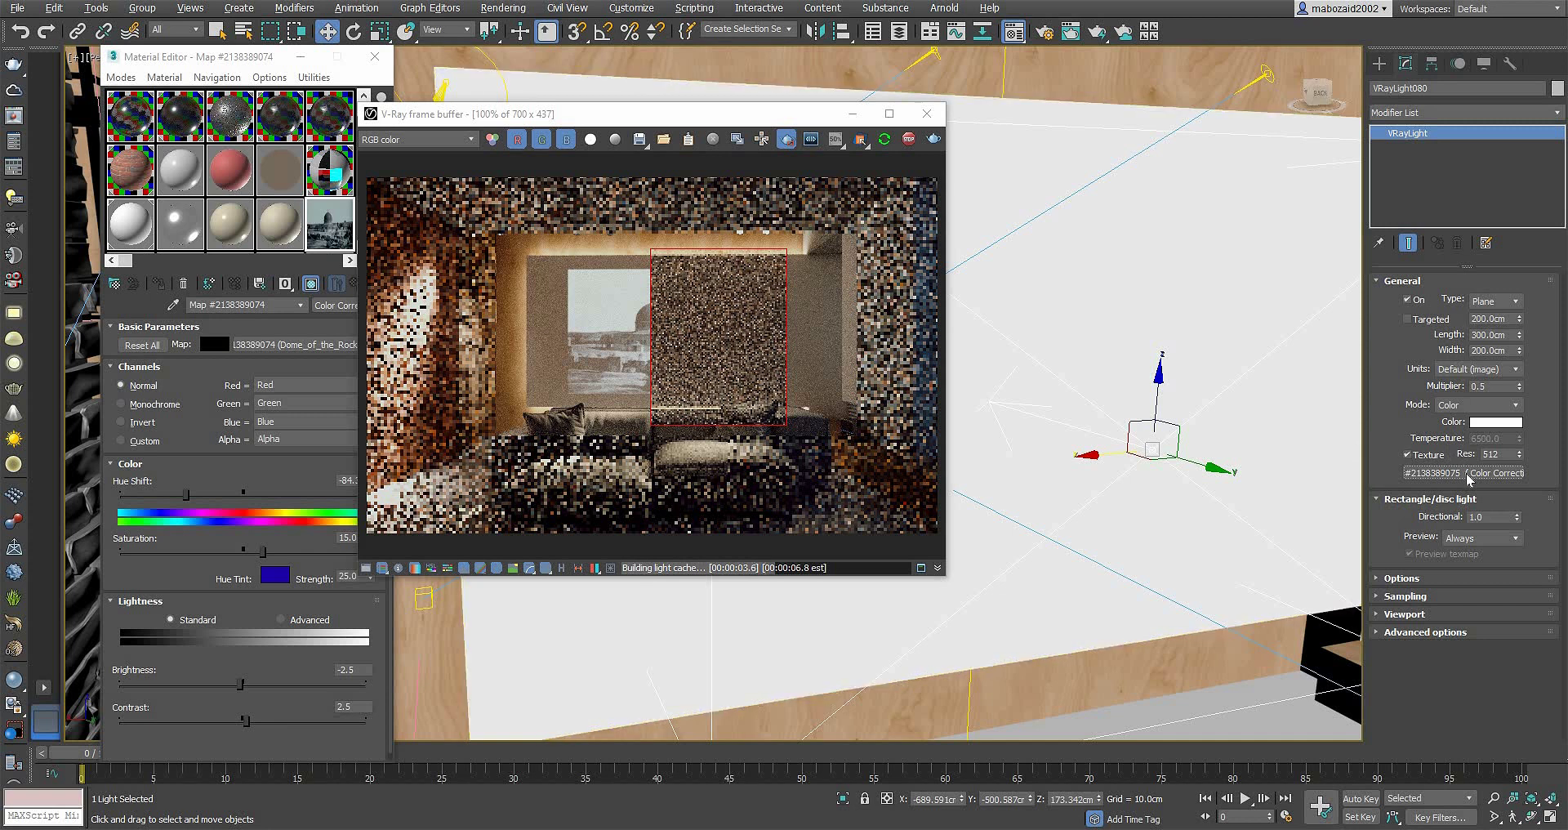
pyautogui.click(285, 238)
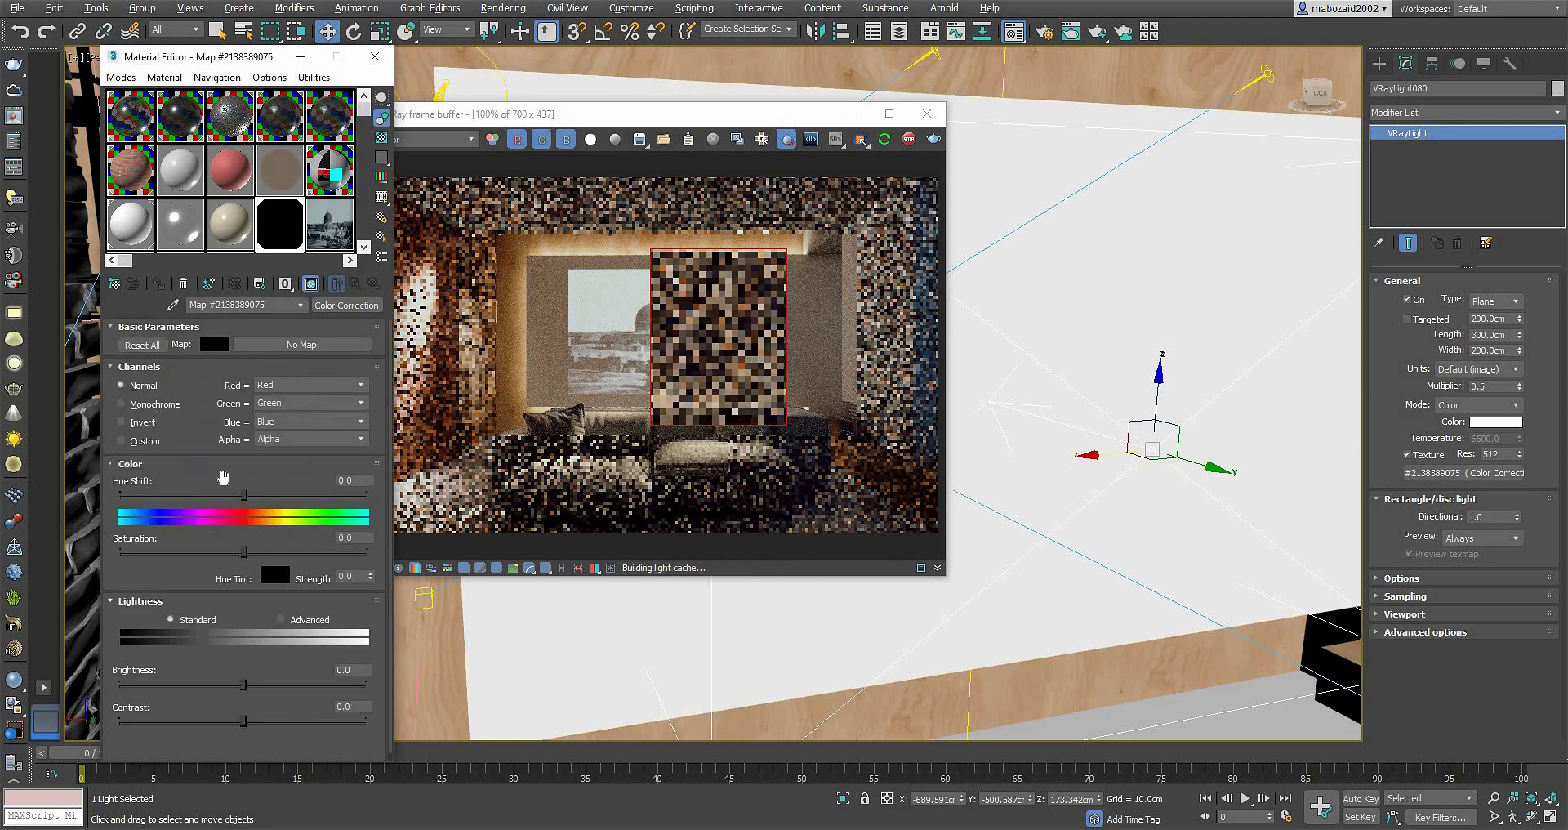
# Step: Choose Bitmap as the color correction's input map
pyautogui.moveTo(171, 519); pyautogui.dragTo(180, 537)
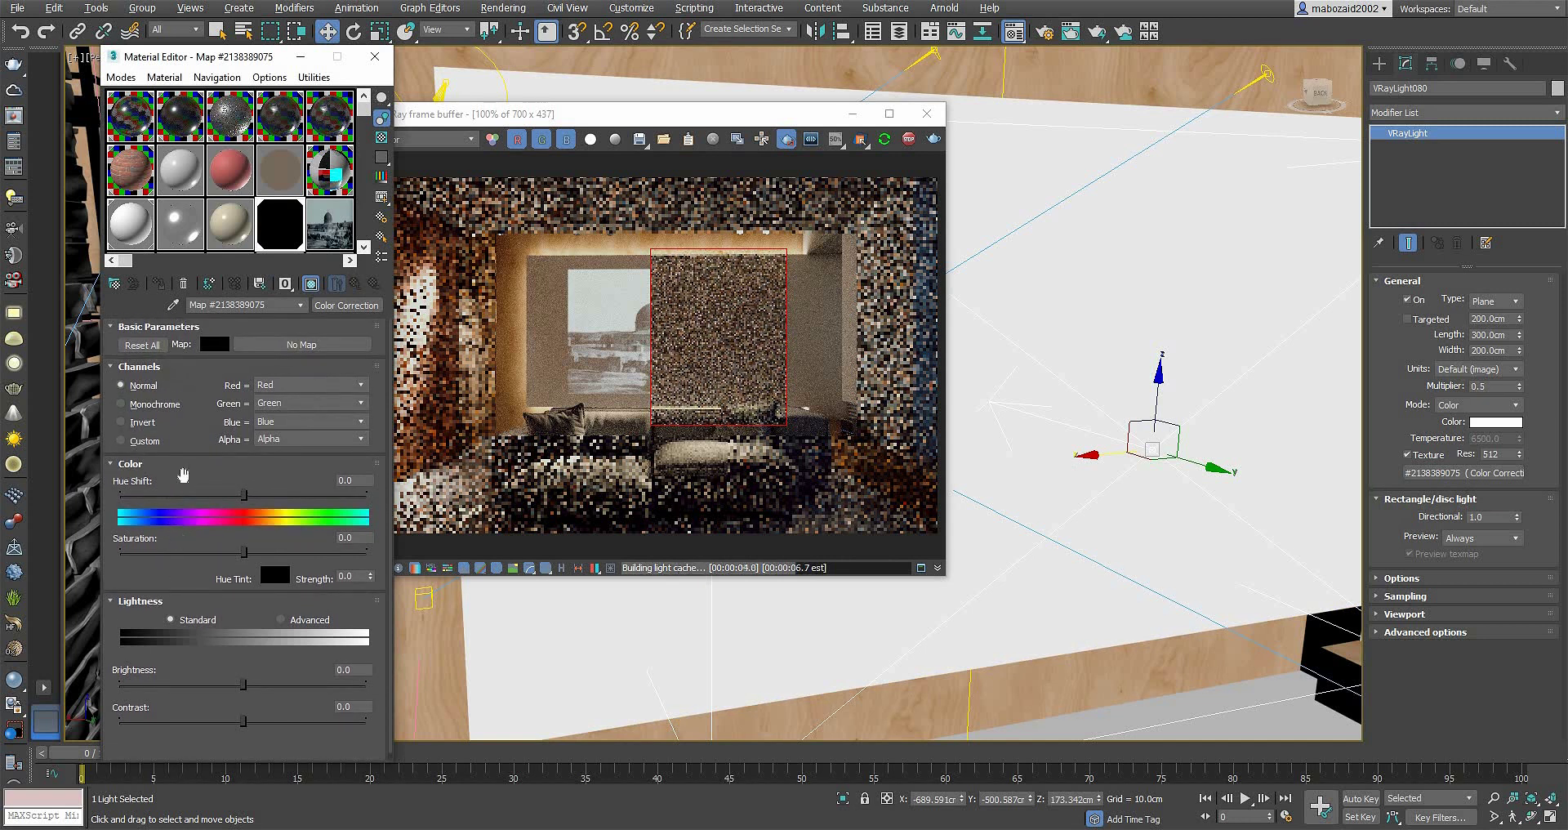
pyautogui.click(291, 346)
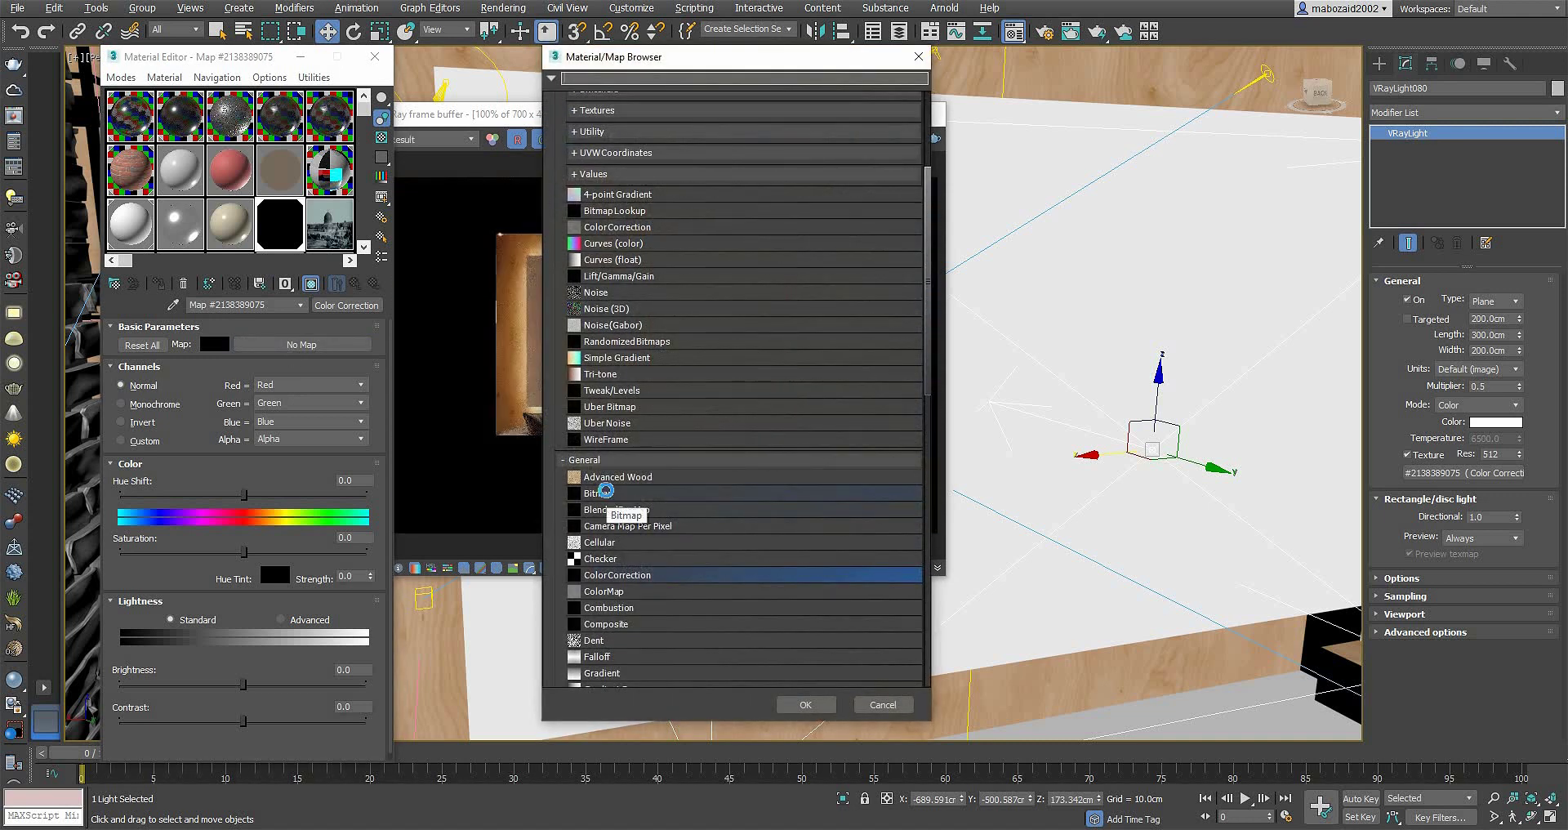
pyautogui.doubleClick(608, 494)
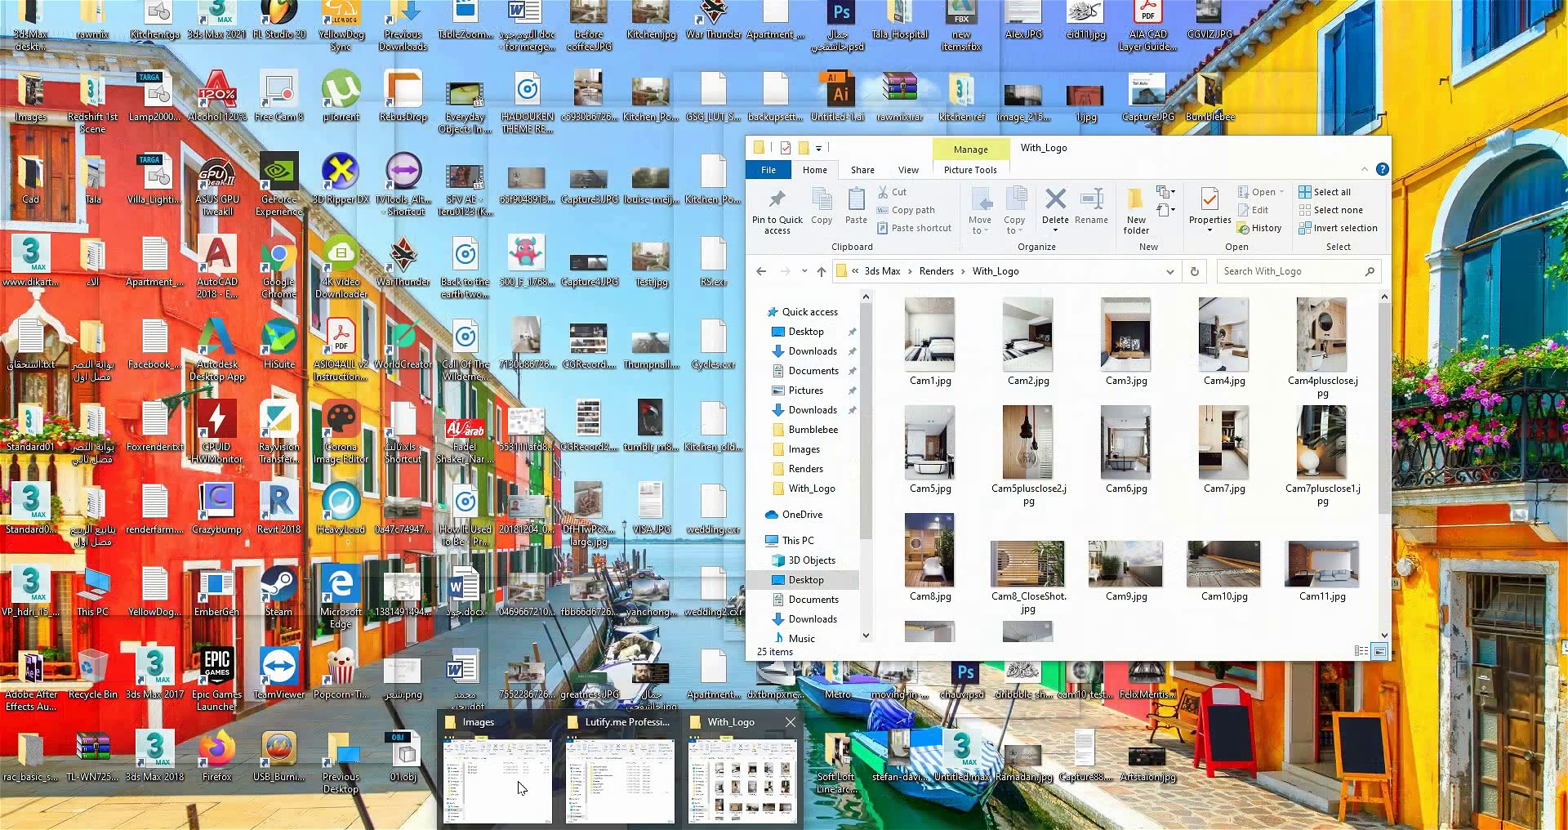
# Step: Paste the desktop Images folder path into the file dialog and load test1.jpg as the bitmap
pyautogui.moveTo(630, 826)
pyautogui.click(517, 781)
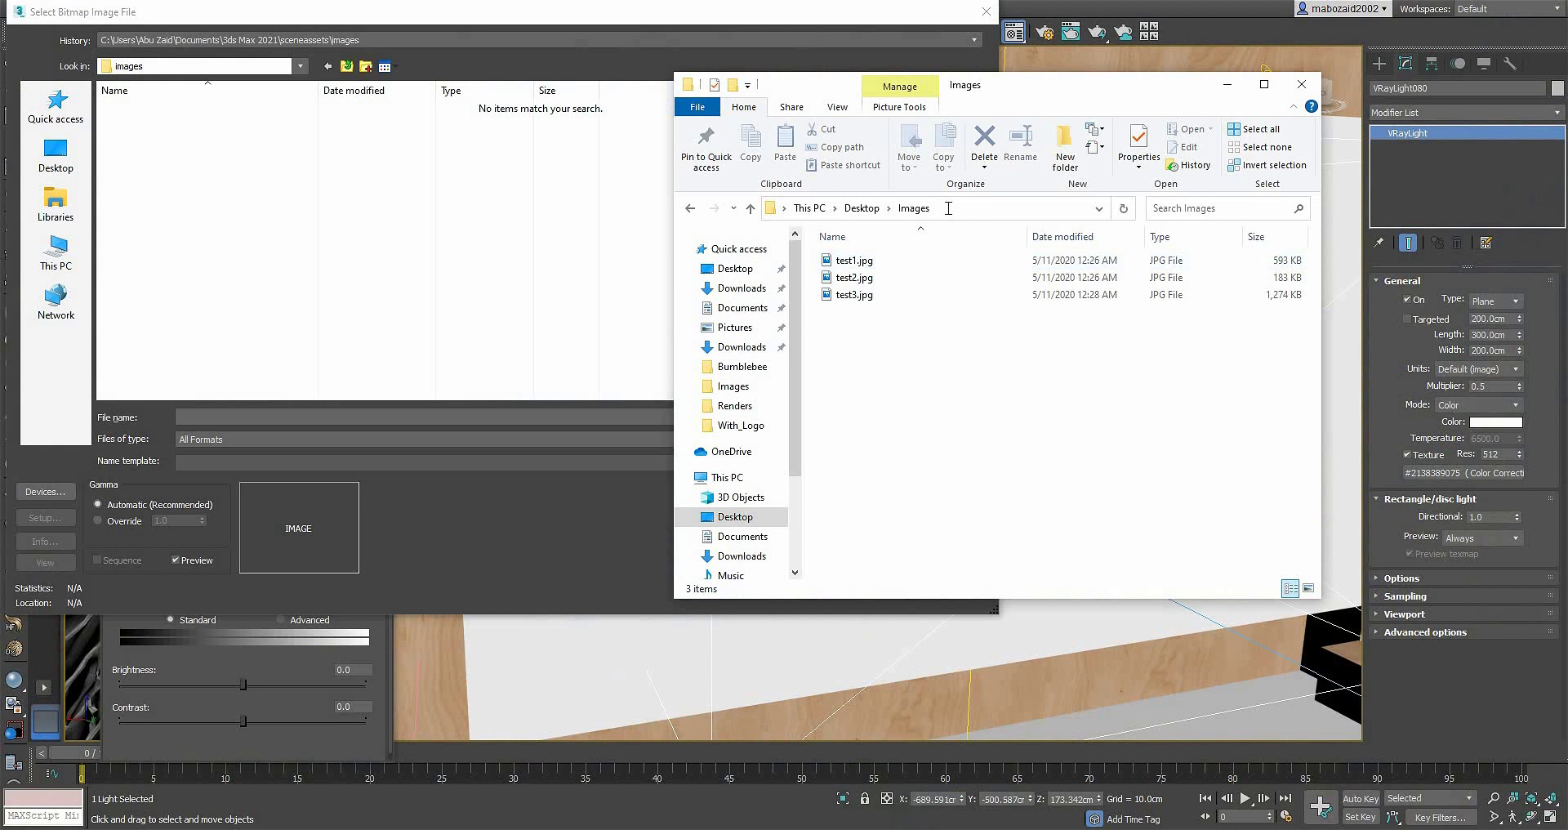
pyautogui.click(948, 209)
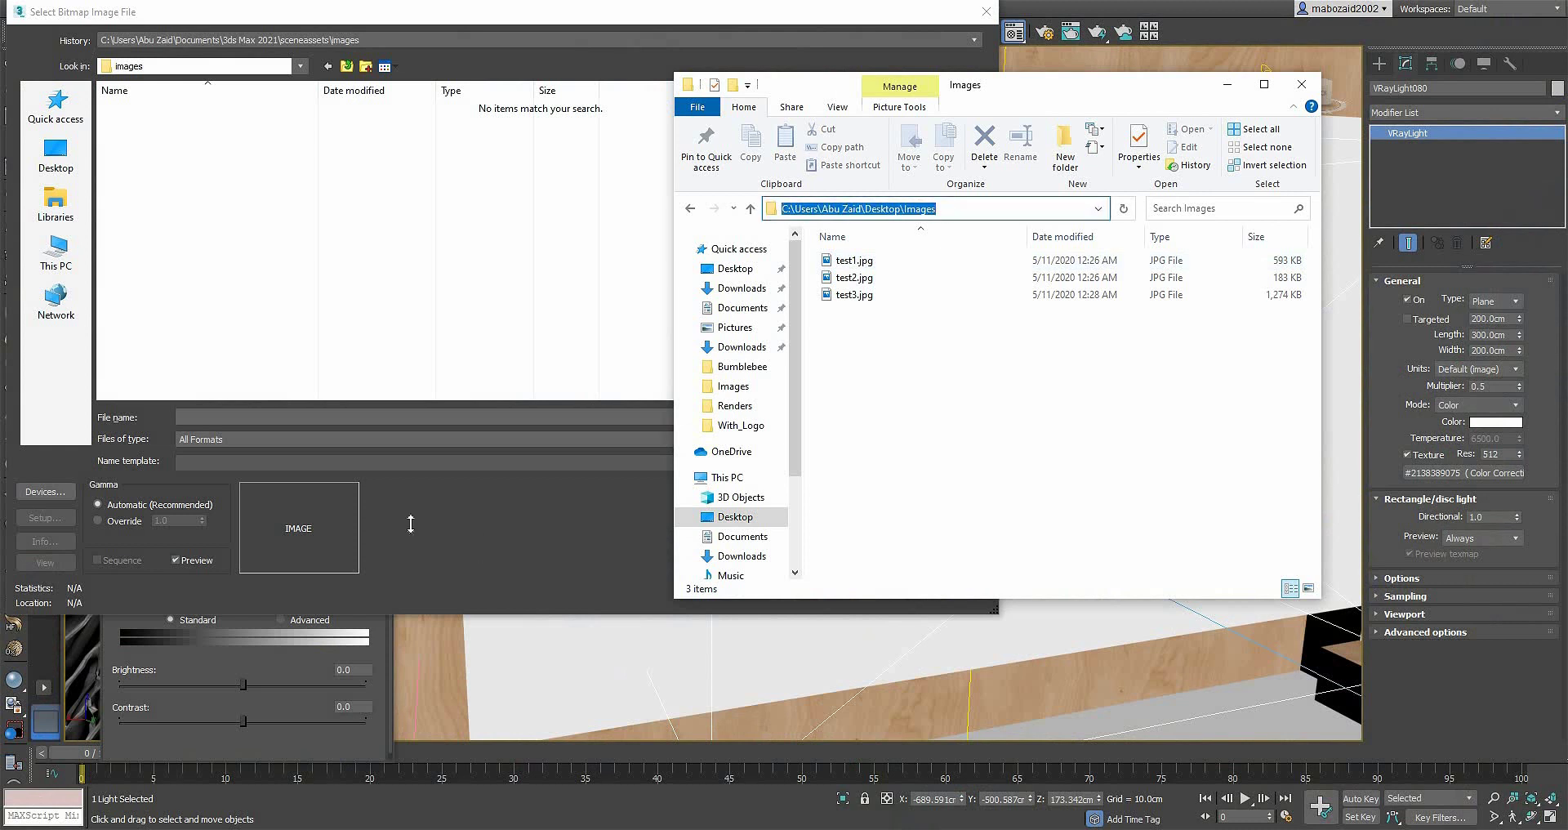
pyautogui.click(379, 417)
pyautogui.write('C:\\Users\\Abu Zaid\\Desktop\\Images')
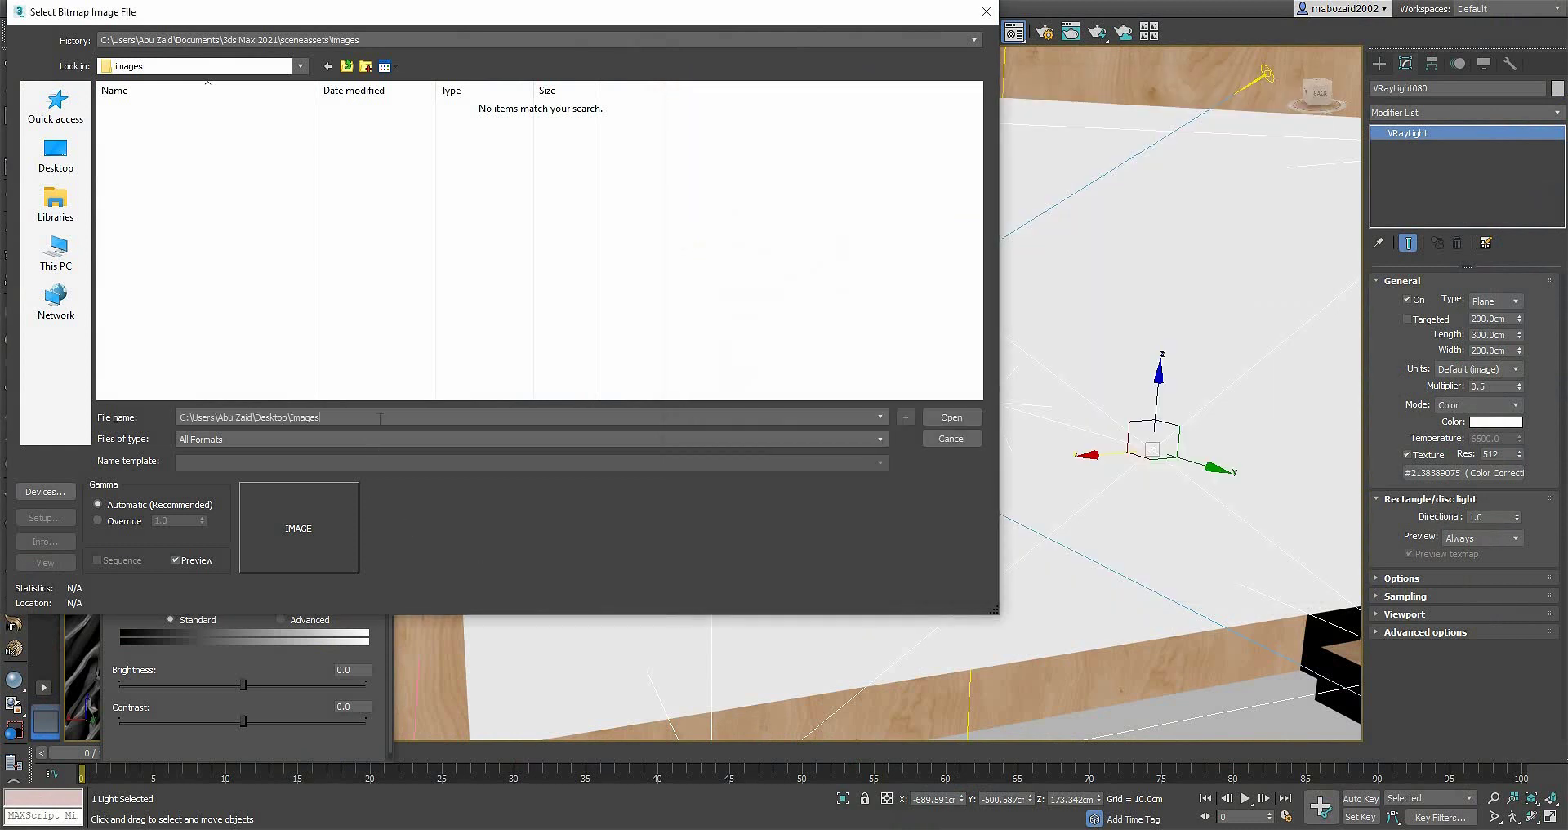
pyautogui.press('Return')
pyautogui.click(147, 117)
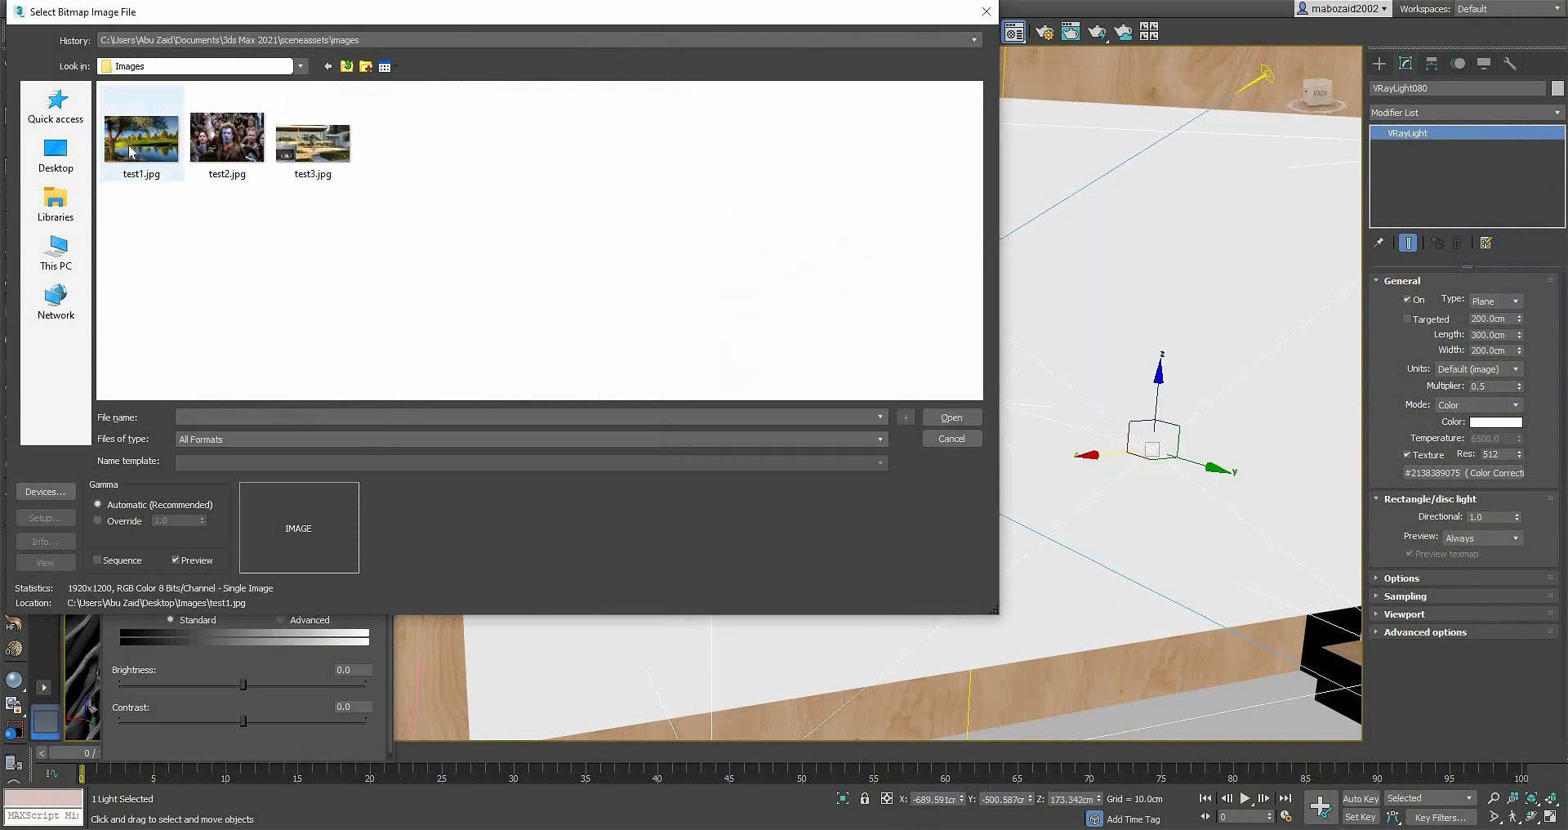
pyautogui.click(965, 418)
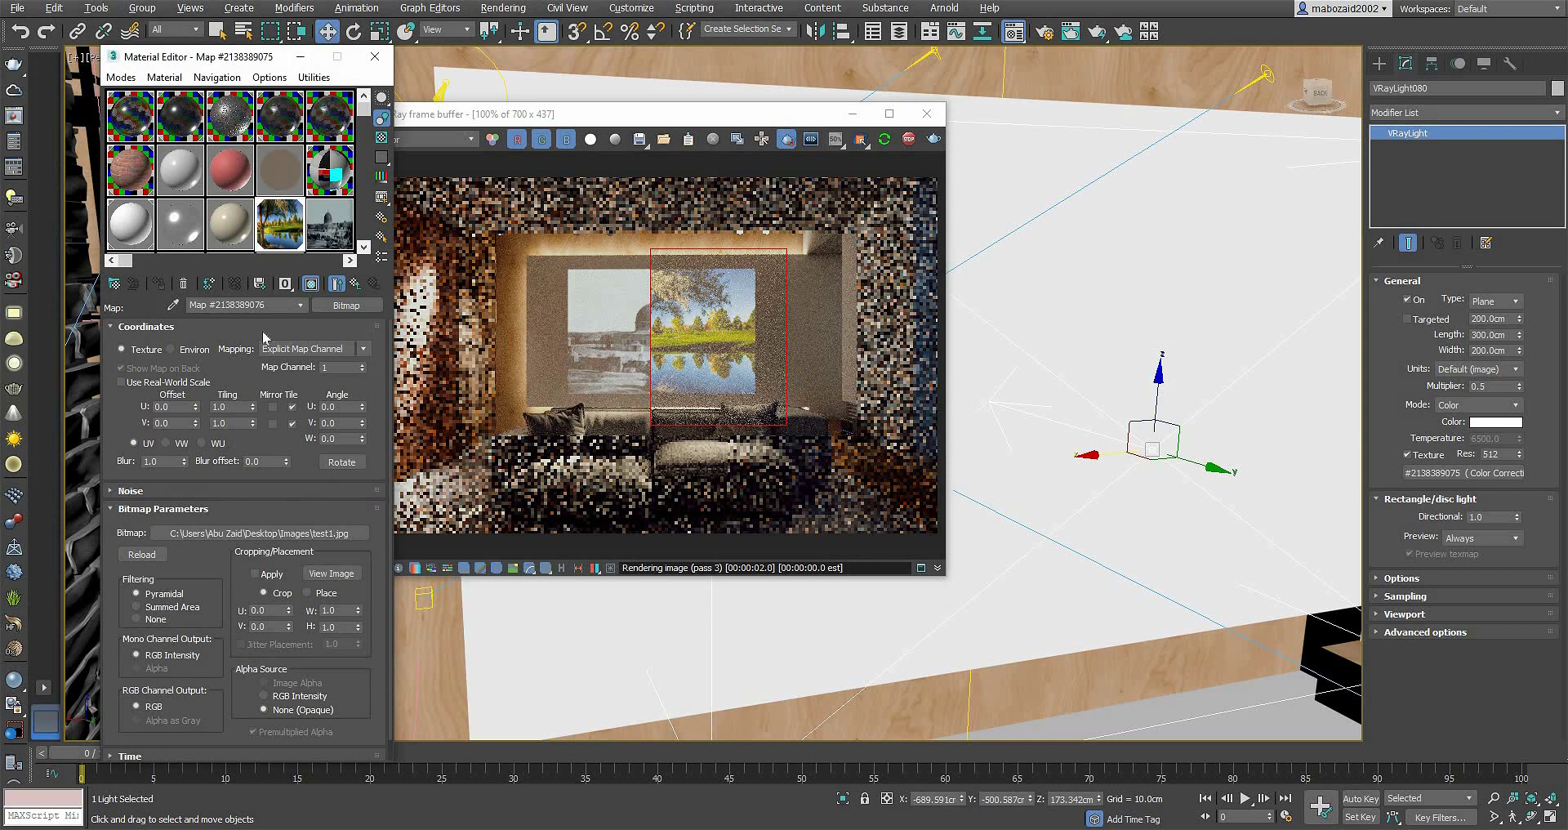
# Step: Set the color correction to Monochrome with brightness -15.615 and contrast -26.91
pyautogui.click(356, 285)
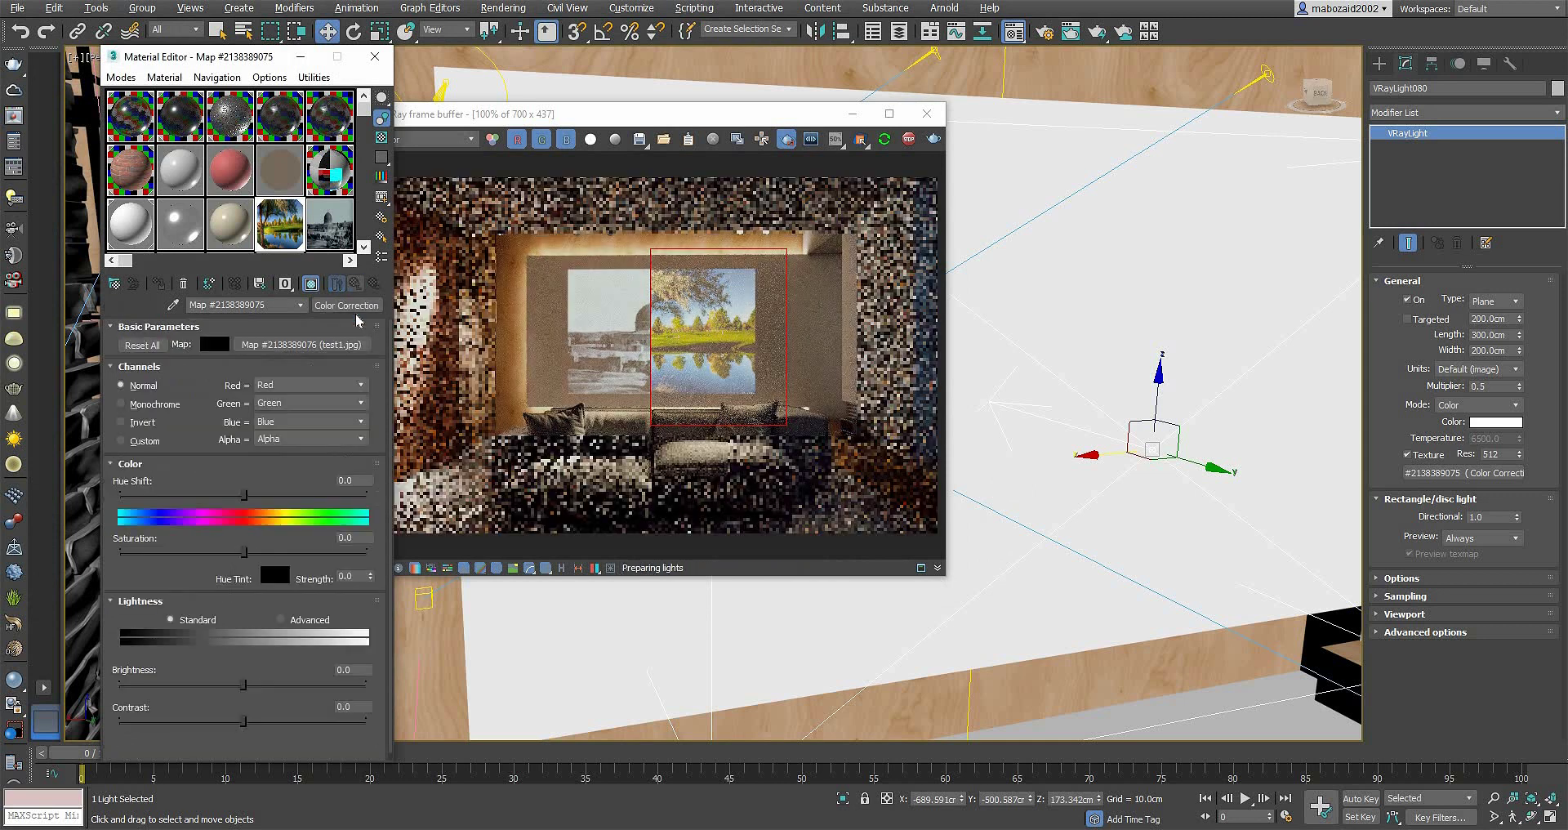
pyautogui.click(147, 405)
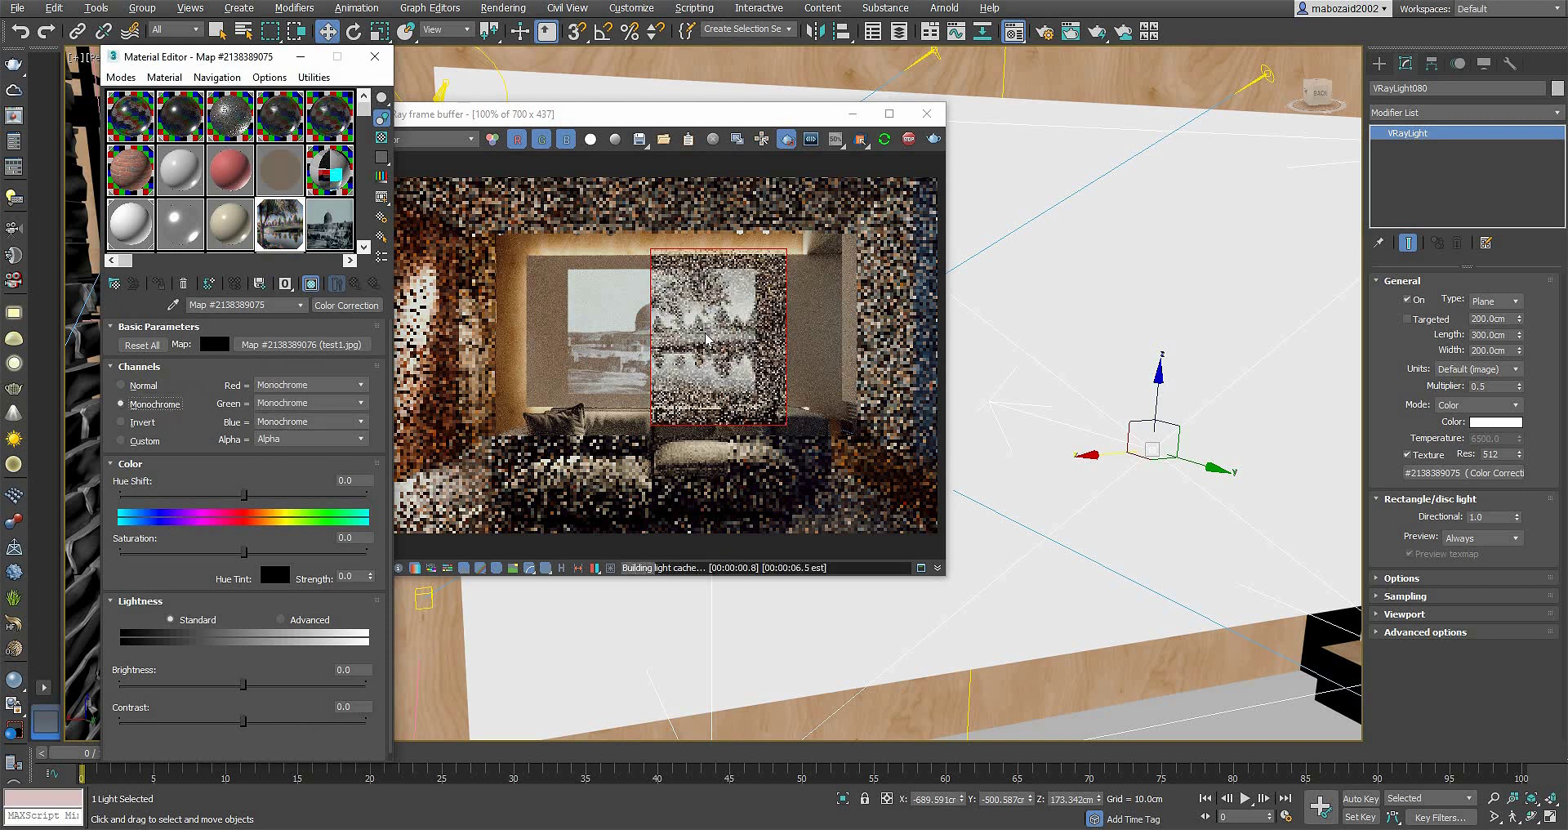
pyautogui.scroll(-1, 178, 647)
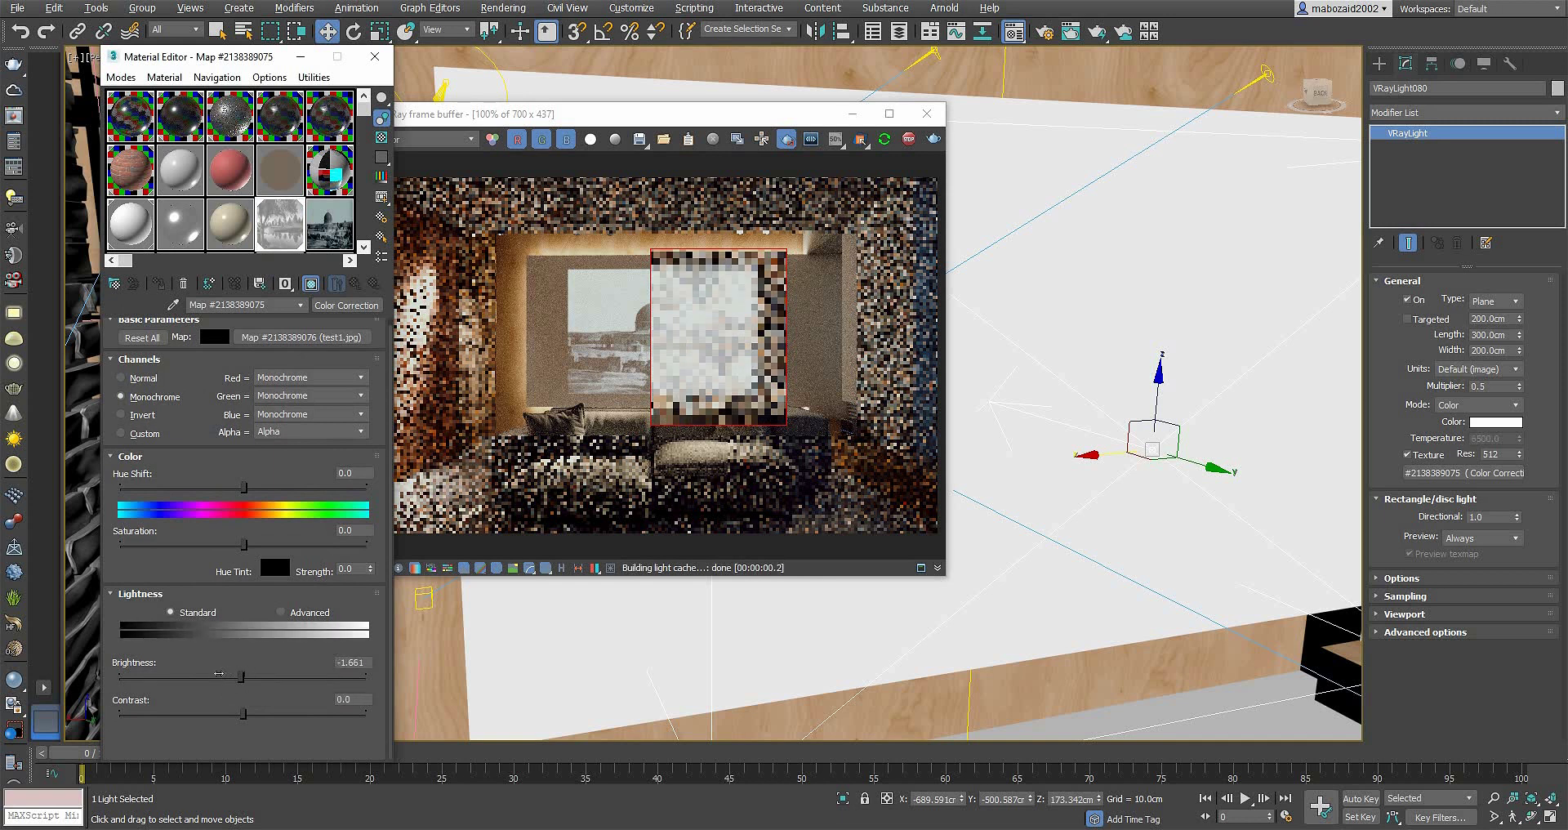
pyautogui.moveTo(267, 676); pyautogui.dragTo(223, 676)
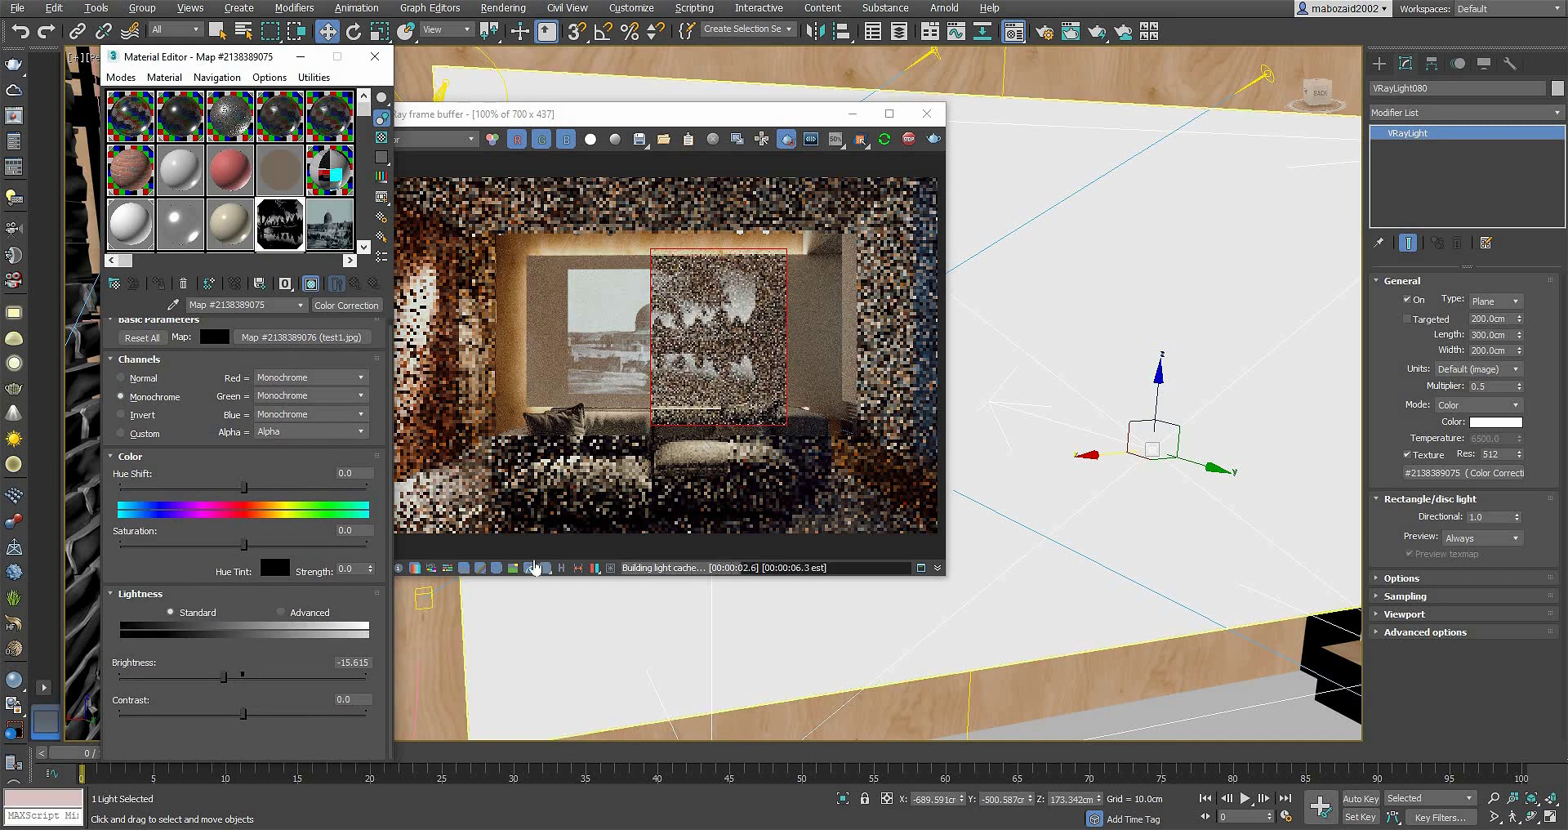
pyautogui.moveTo(229, 713)
pyautogui.mouseDown()
pyautogui.moveTo(257, 712)
pyautogui.moveTo(210, 712)
pyautogui.mouseUp()
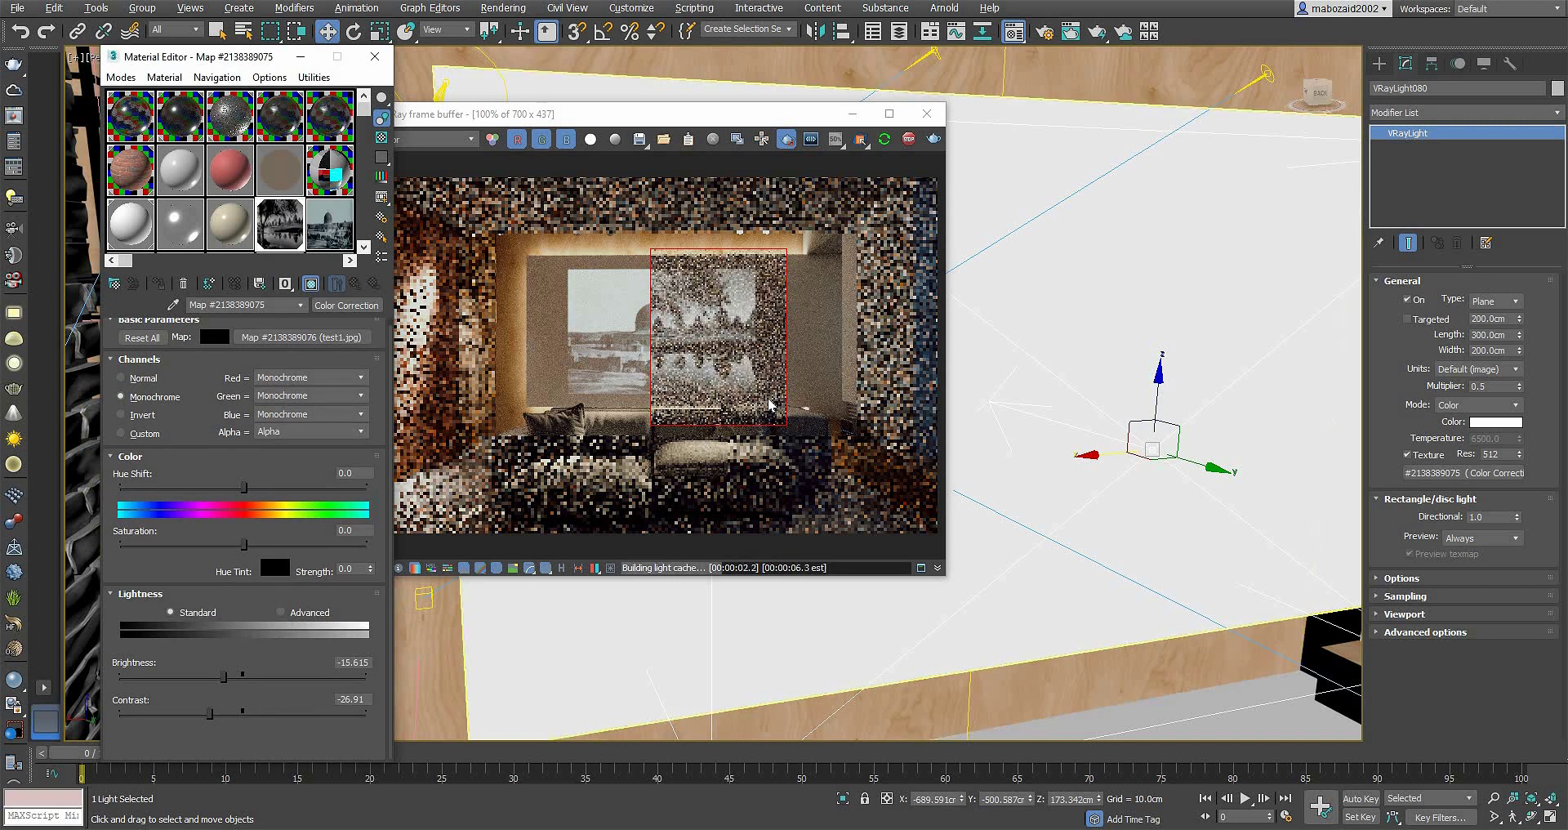
pyautogui.scroll(1, 204, 572)
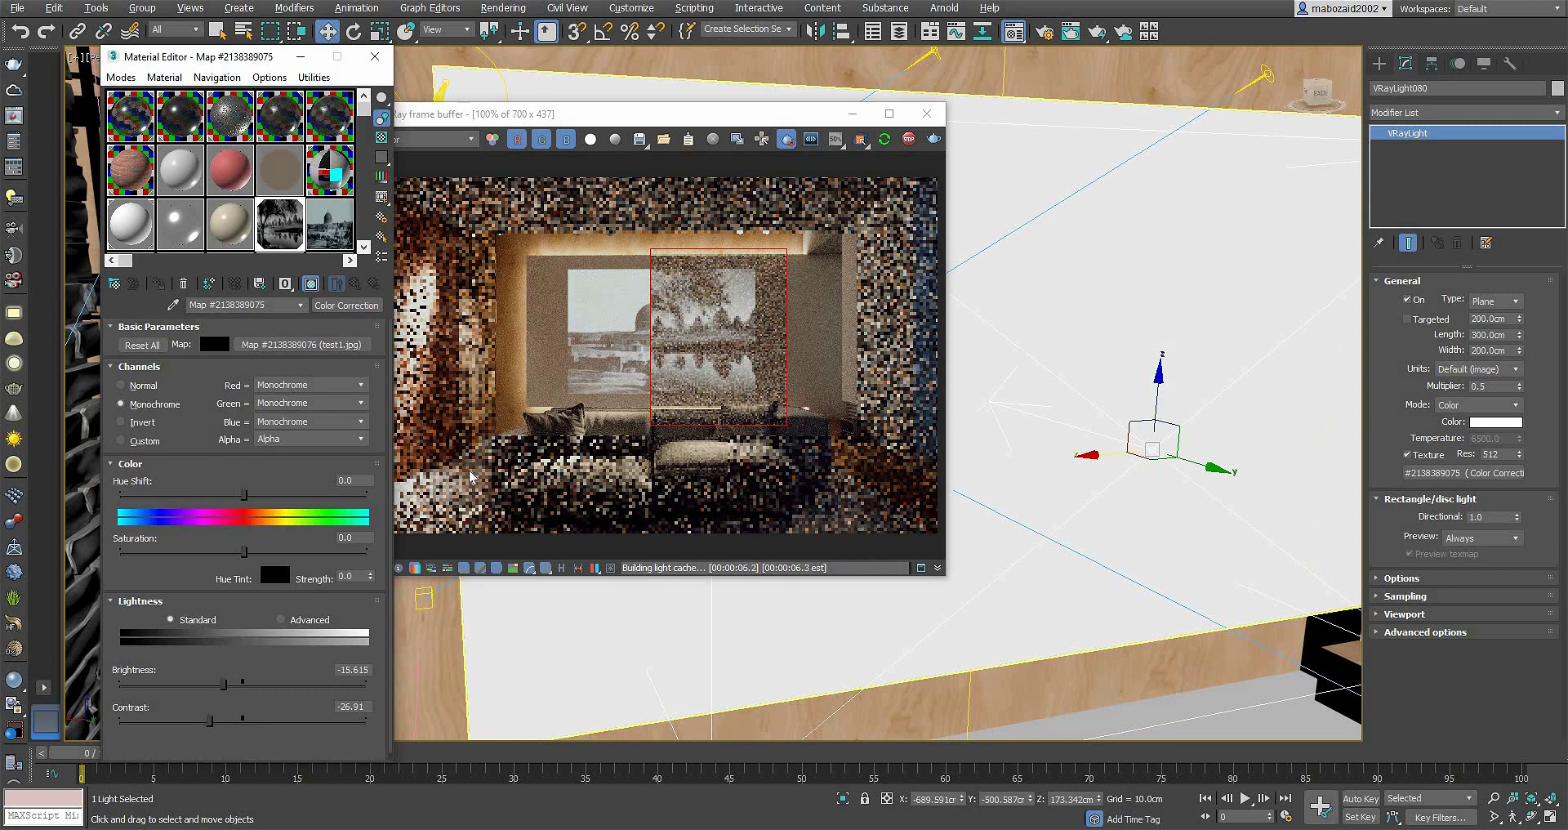
pyautogui.click(288, 345)
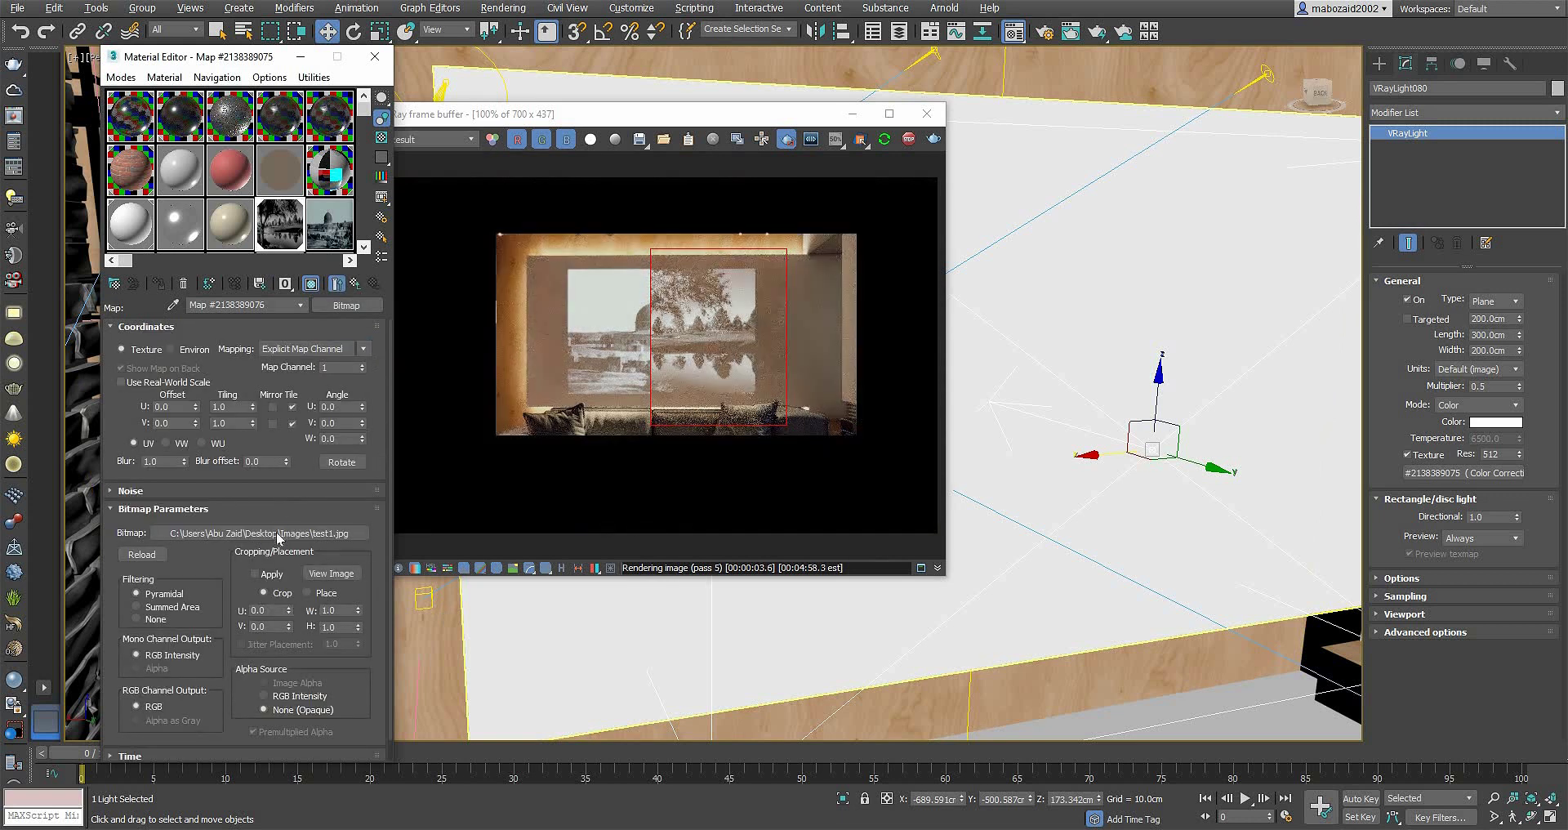
# Step: Swap the bitmap to test2.jpg and redraw the render region over the whole picture frame
pyautogui.click(277, 533)
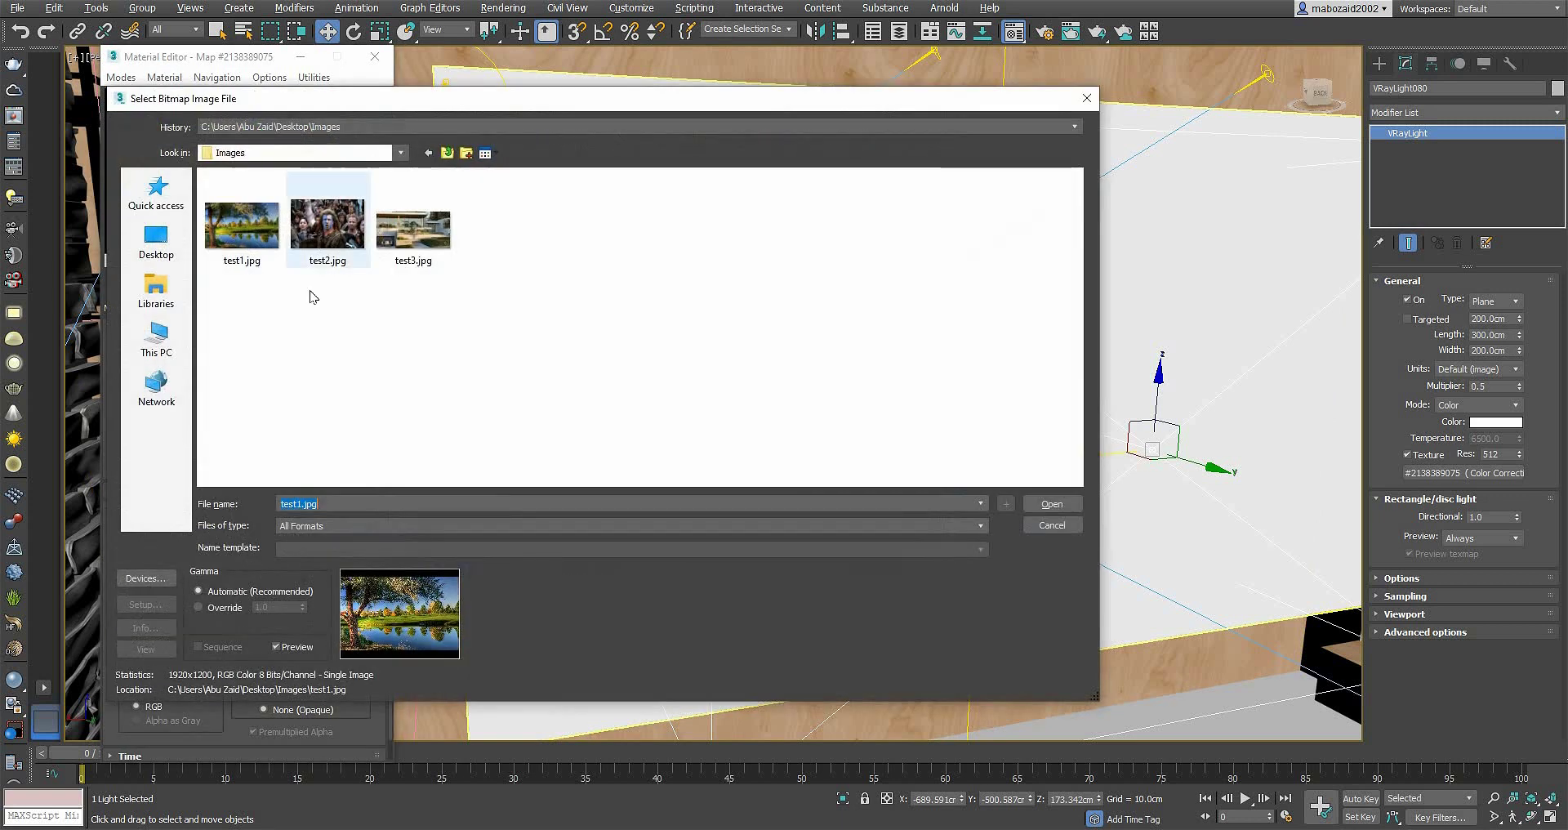
pyautogui.doubleClick(327, 225)
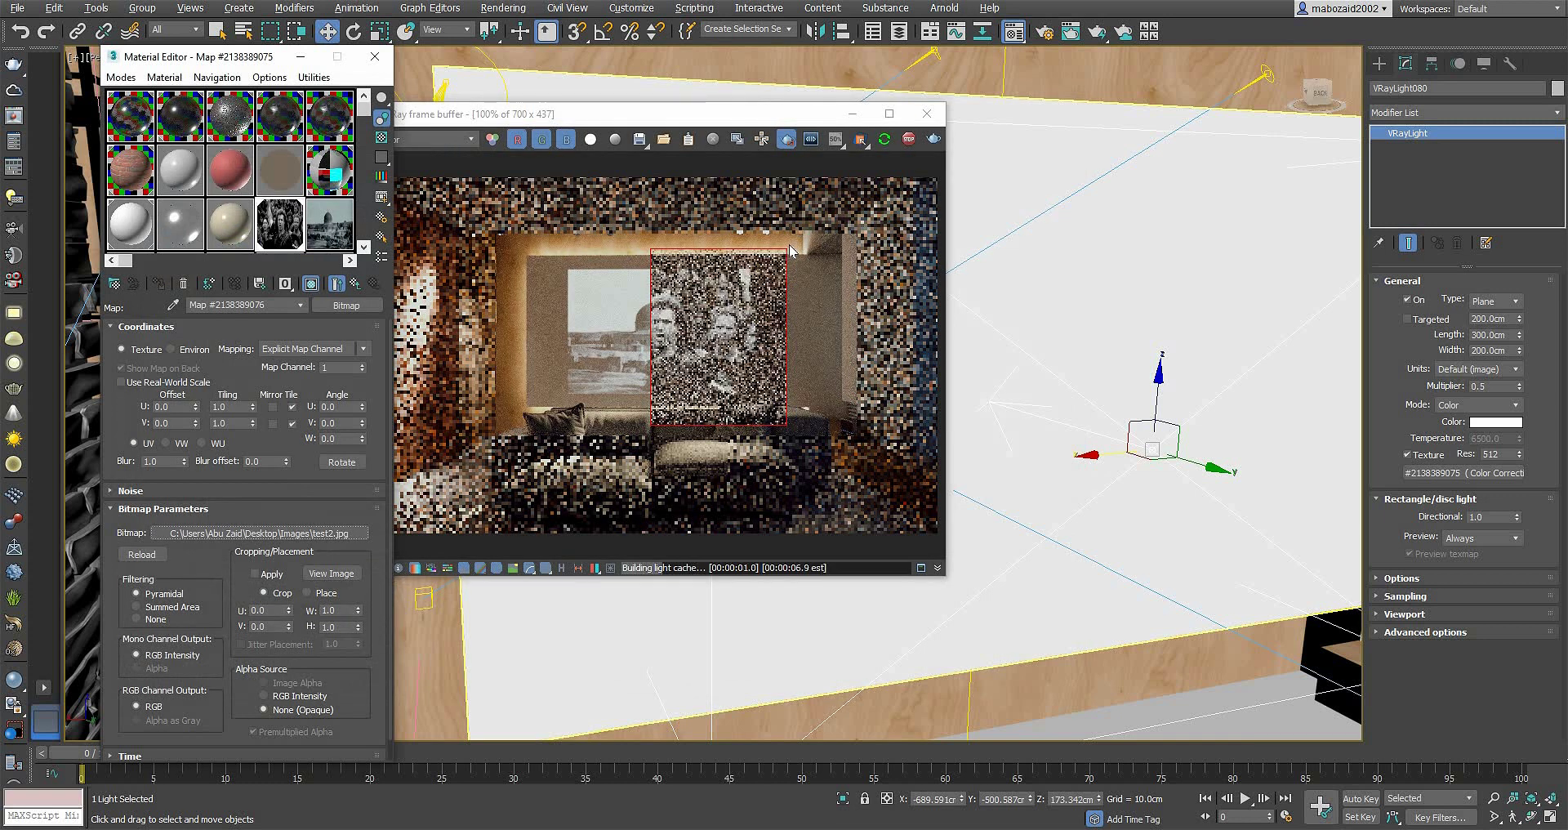
pyautogui.moveTo(790, 249); pyautogui.dragTo(526, 417)
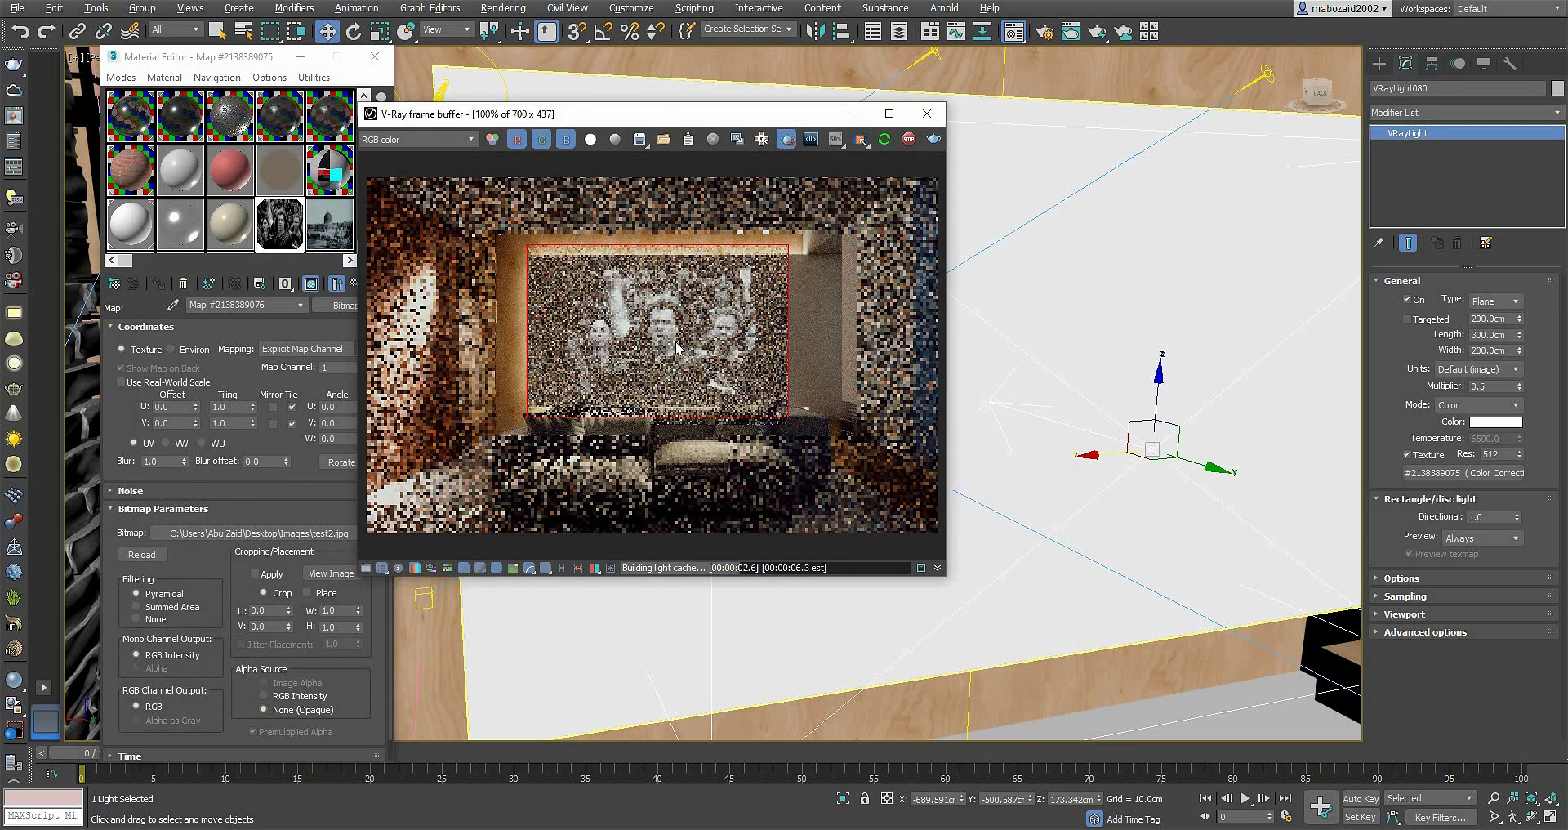
pyautogui.click(356, 323)
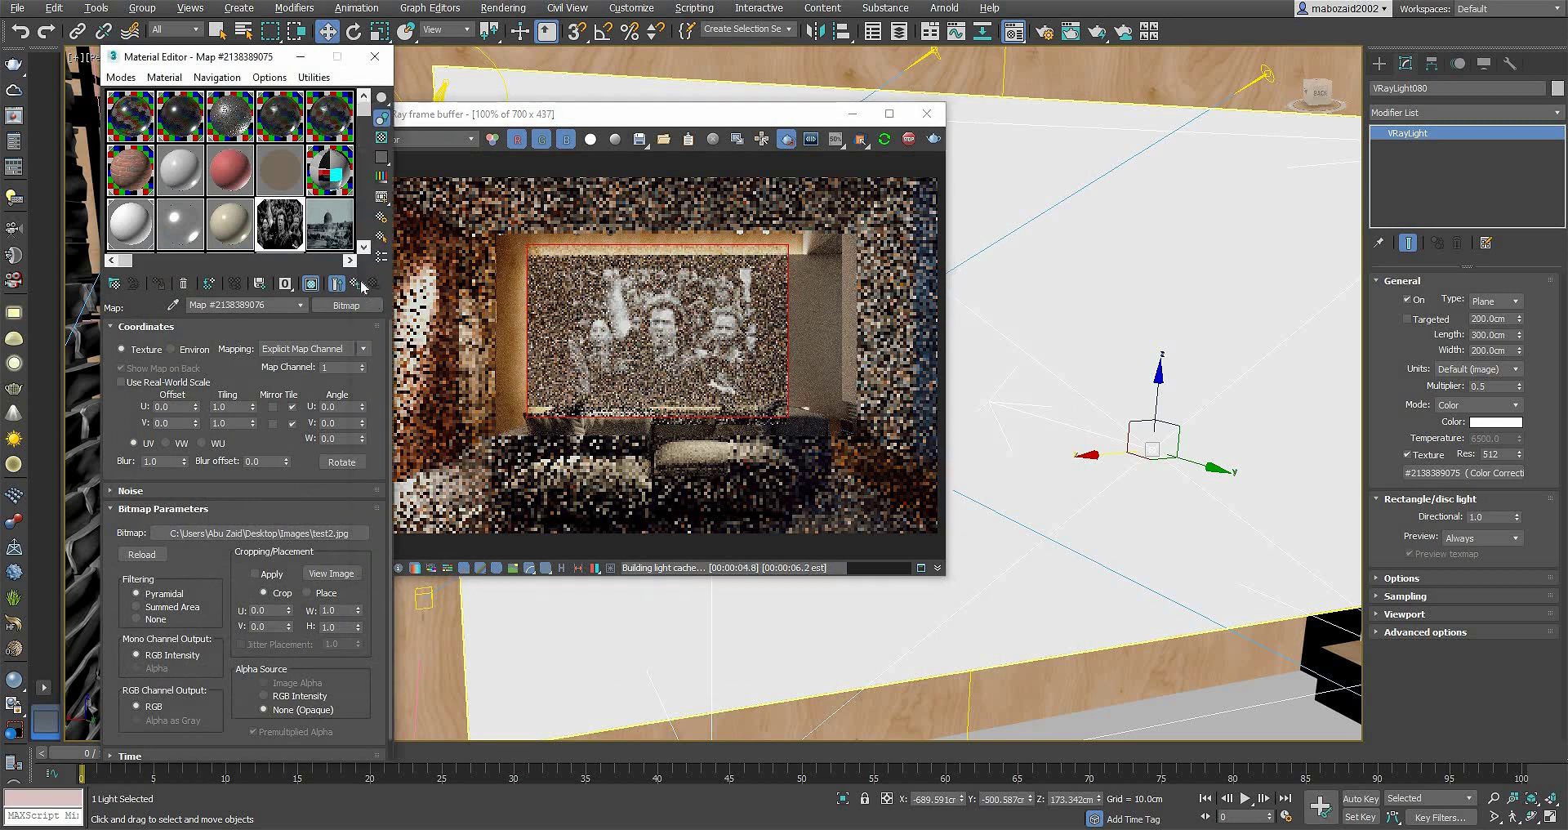
pyautogui.click(357, 284)
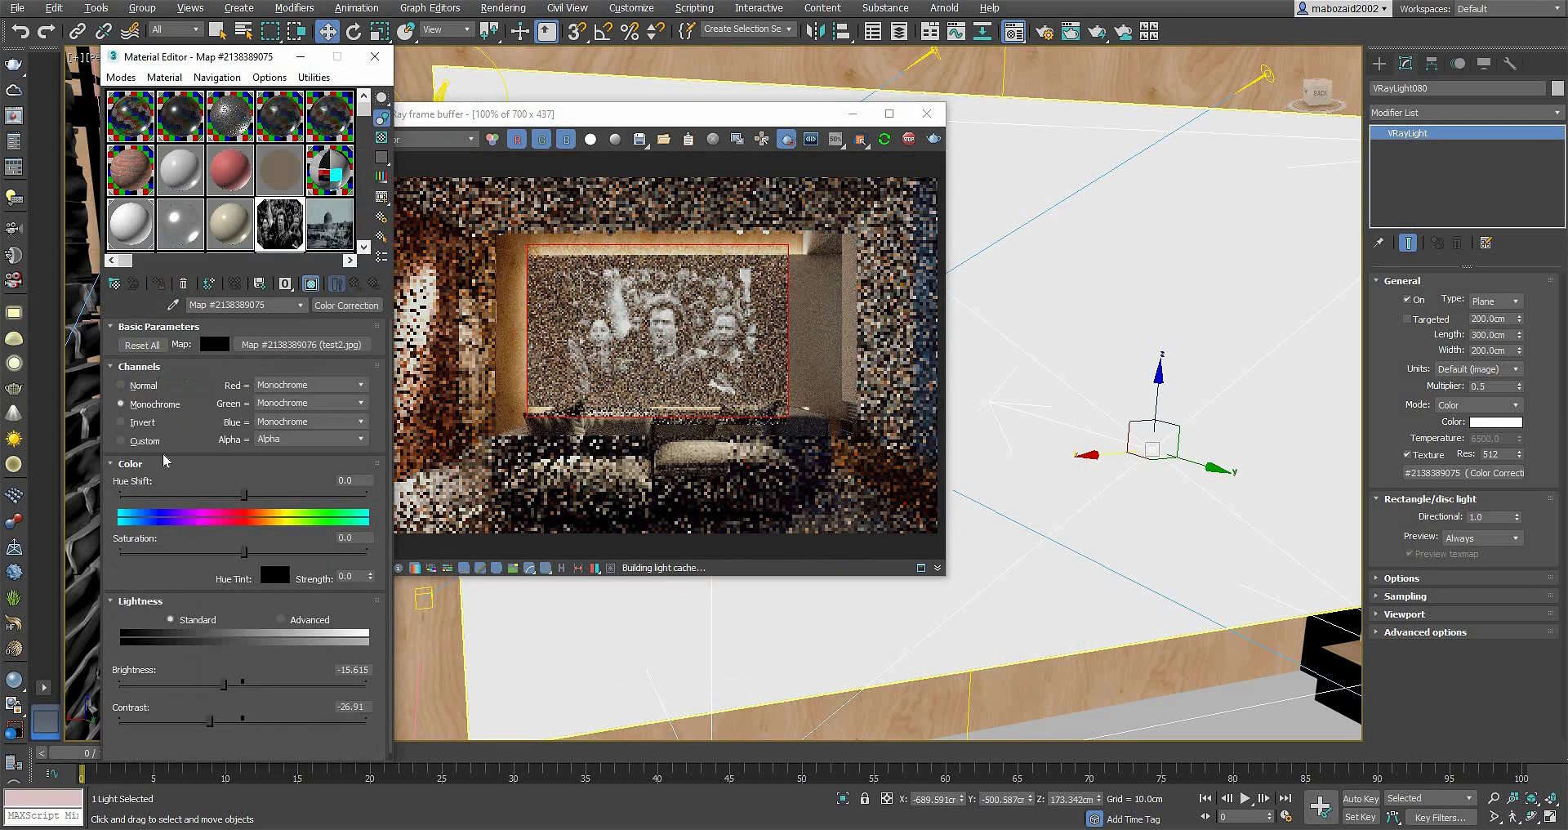
# Step: Return Channels to Normal, test a saturation boost, then reset saturation to -0.332
pyautogui.click(142, 389)
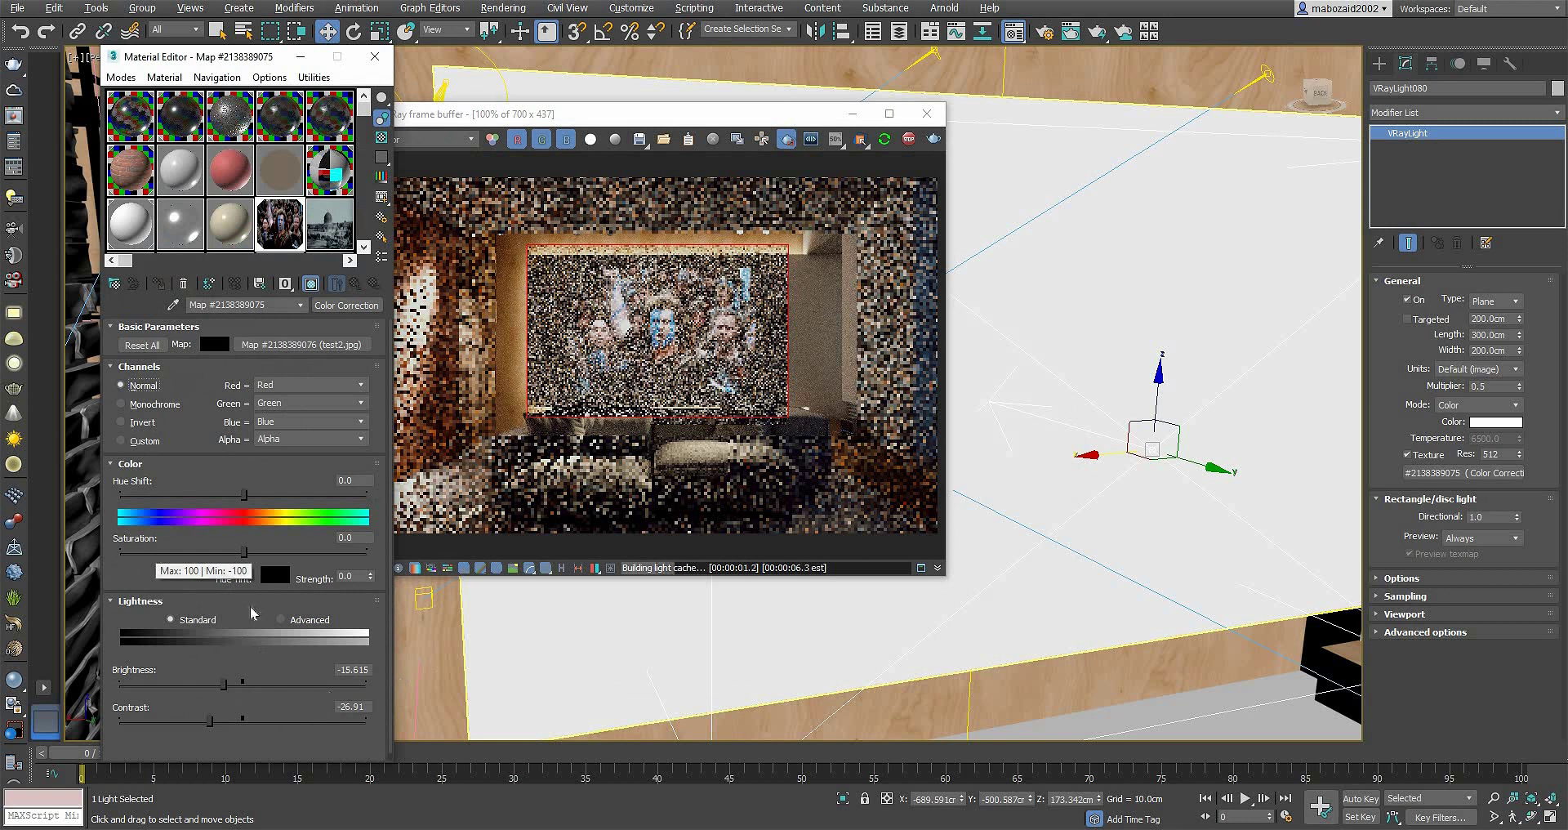
pyautogui.moveTo(244, 551); pyautogui.dragTo(334, 553)
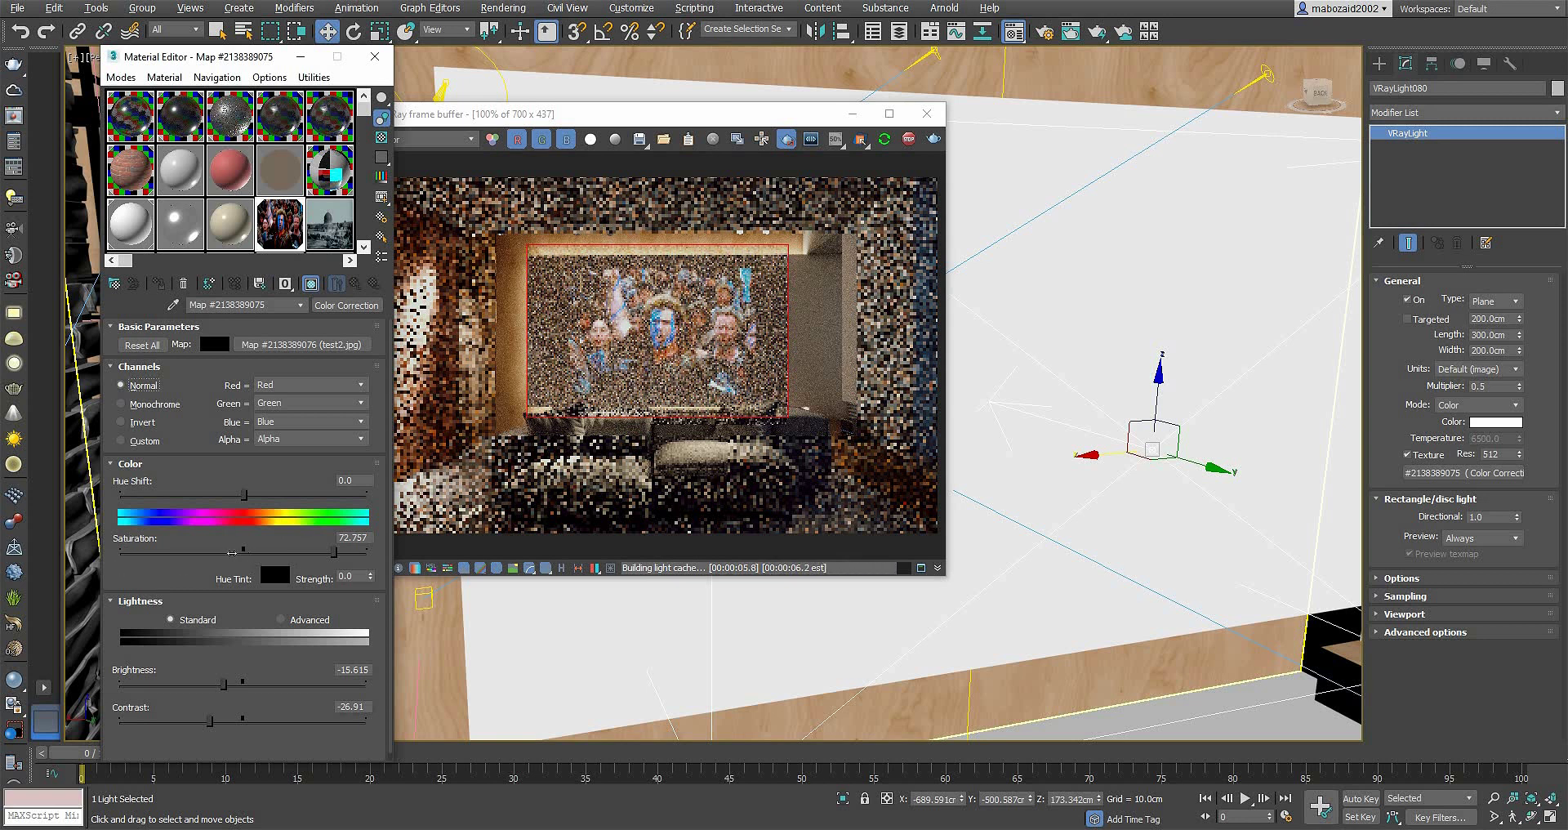
pyautogui.click(242, 553)
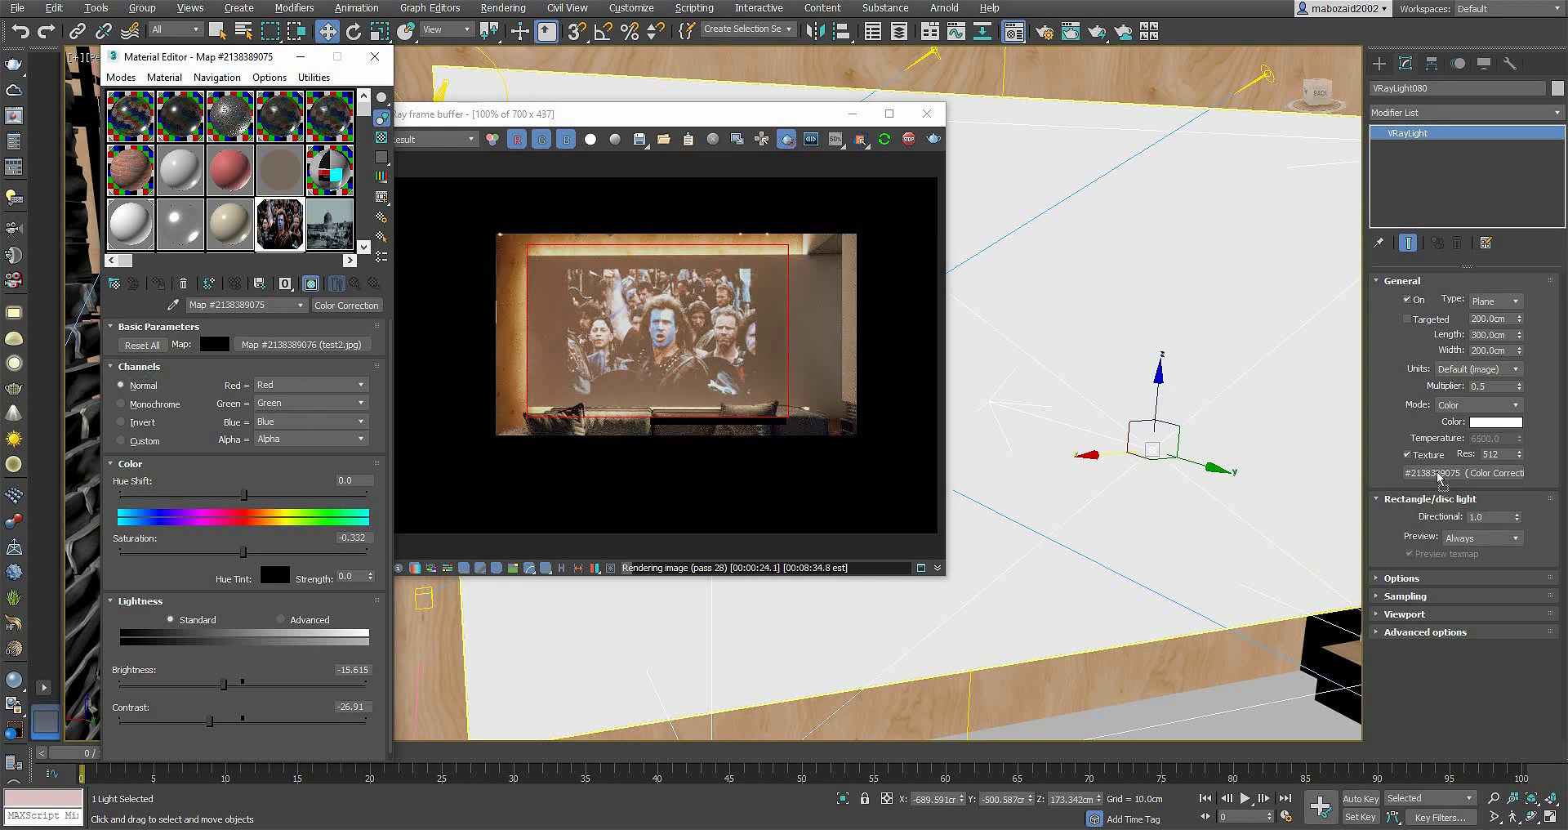
# Step: Reapply the Dome_of_the_Rock-12375.jpg map to the light as an instance and preview it larger
pyautogui.moveTo(1317, 556); pyautogui.dragTo(1462, 473)
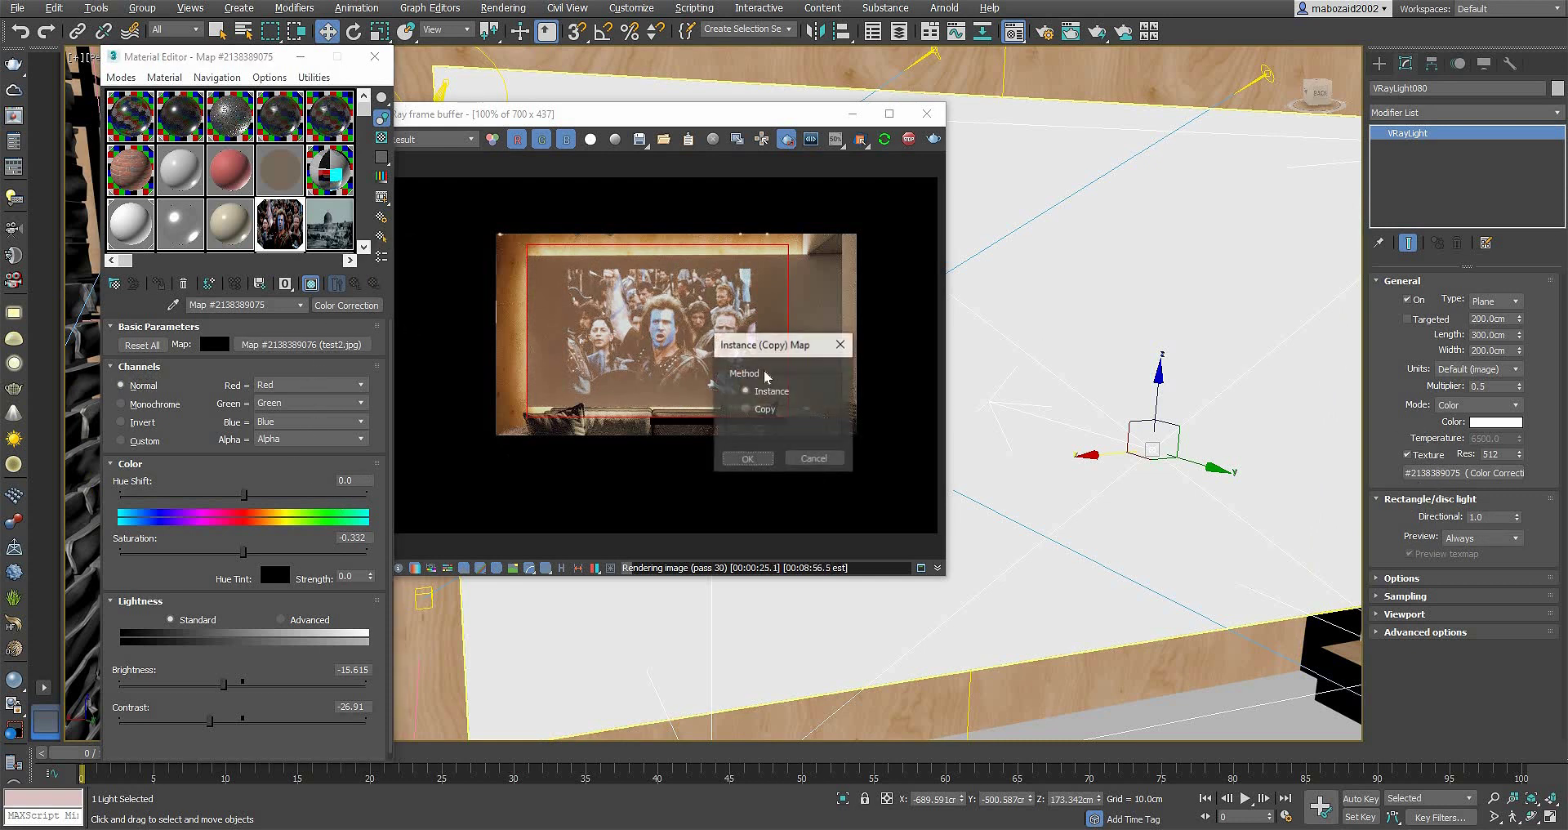
pyautogui.click(747, 459)
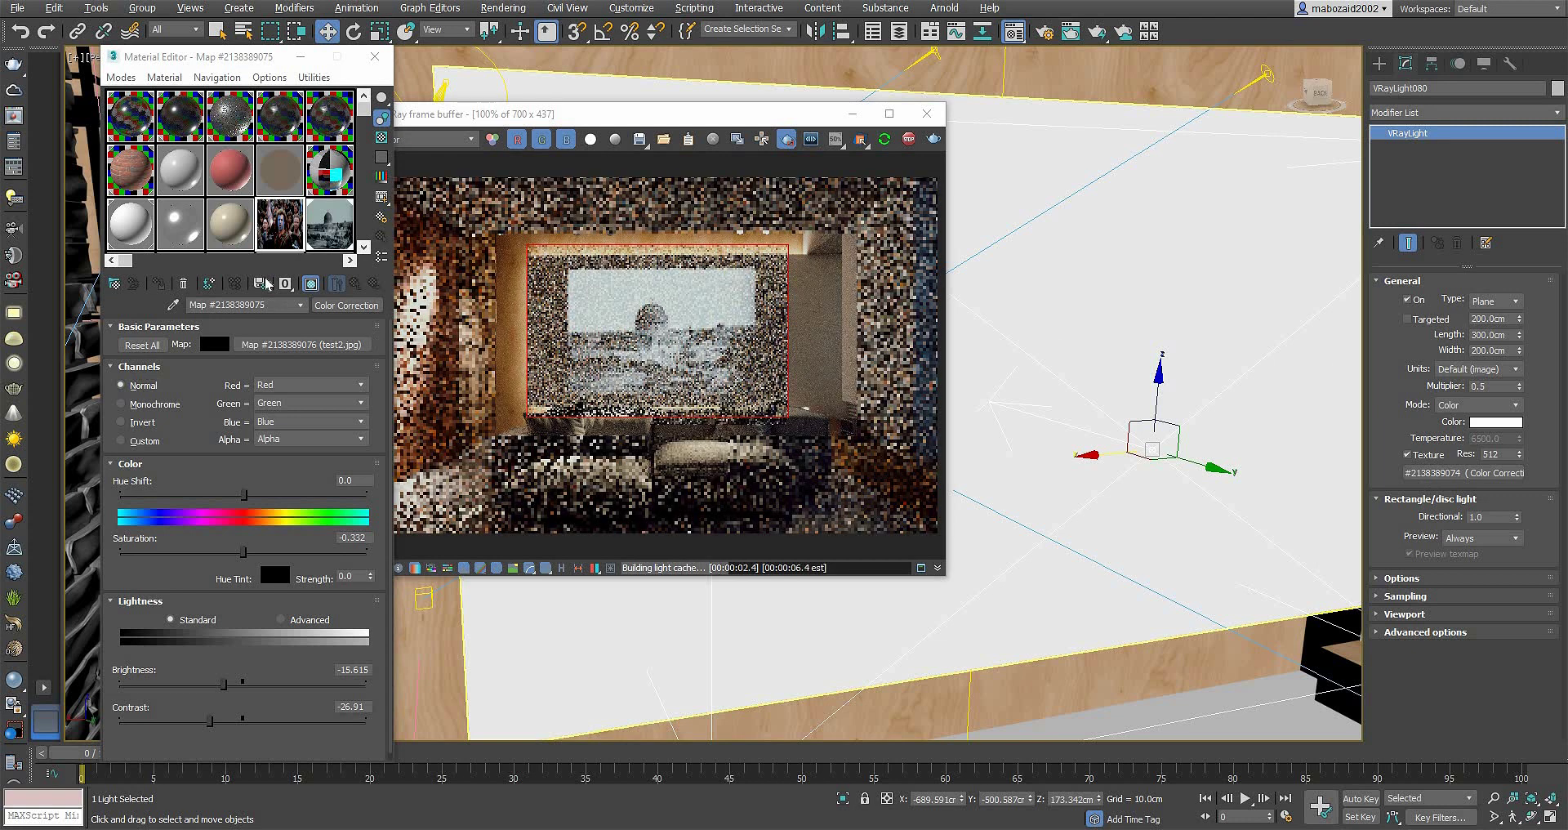
pyautogui.click(290, 345)
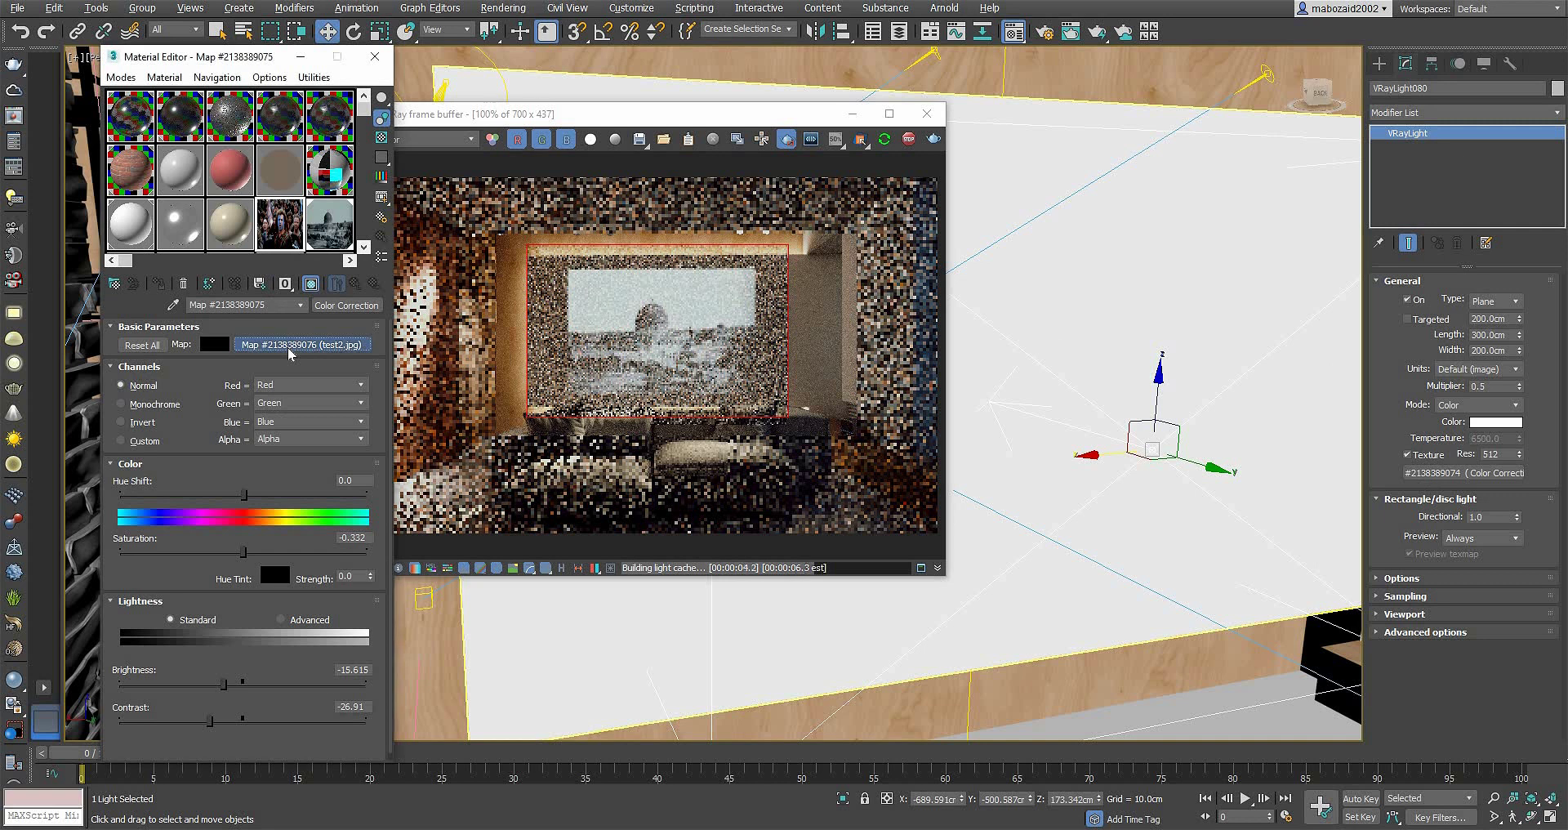
pyautogui.doubleClick(346, 238)
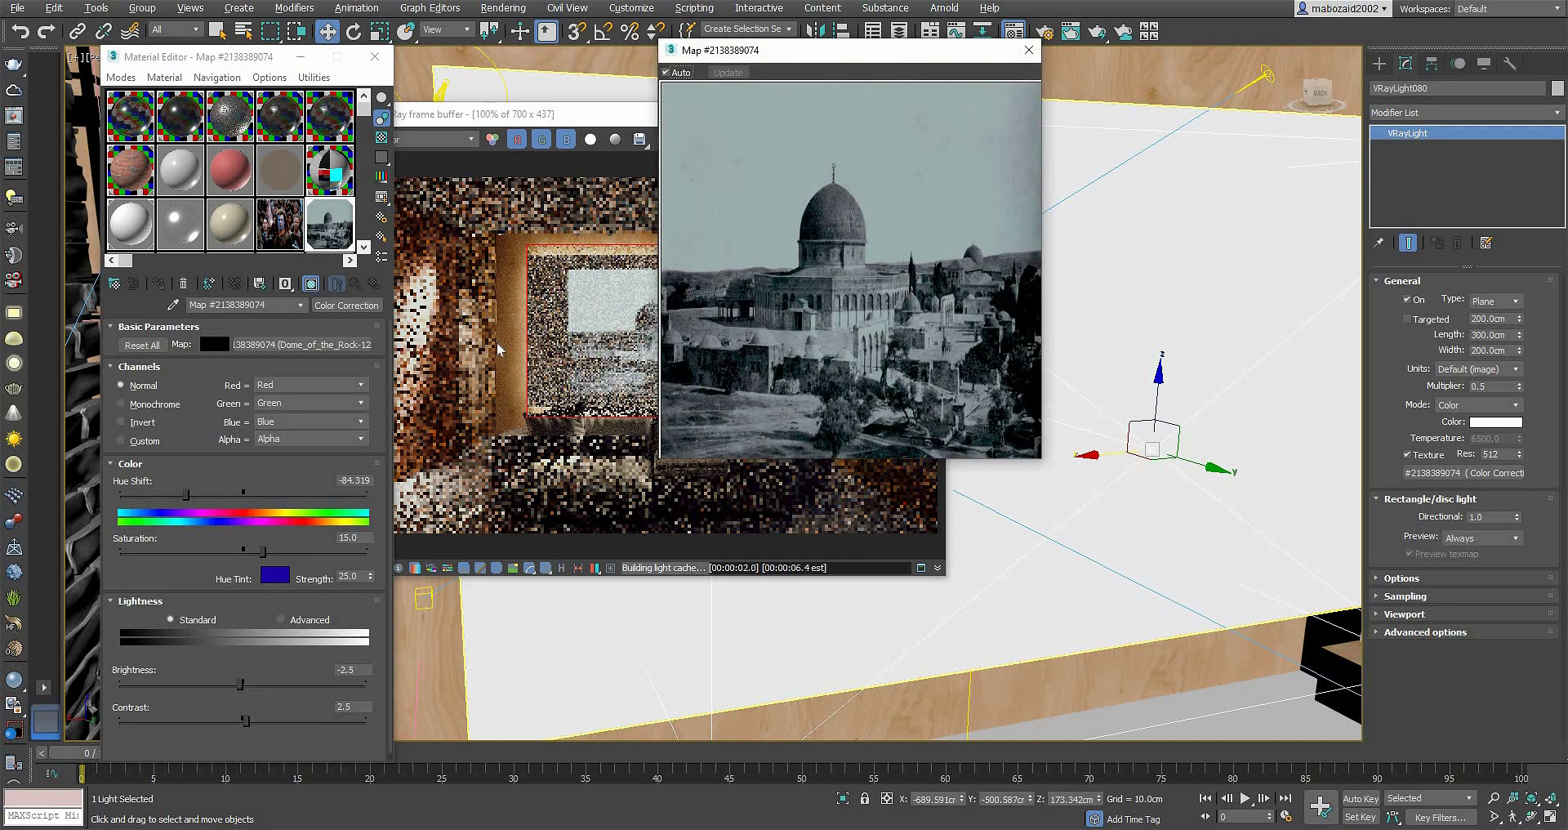
# Step: Preview the colour-corrected map, return to the parent Color Correction map, and move the preview aside
pyautogui.click(324, 353)
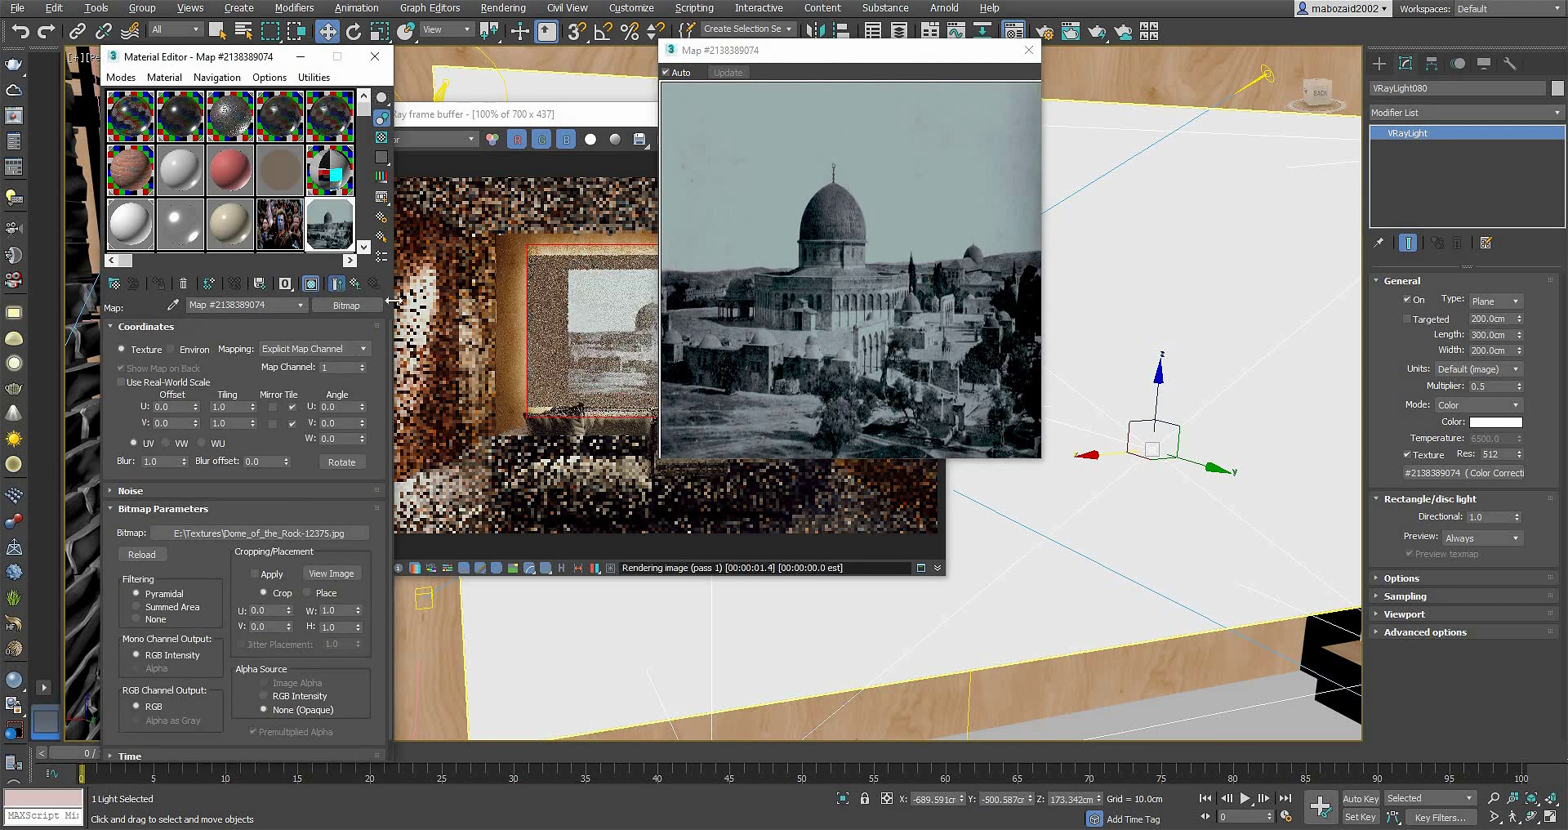
pyautogui.click(335, 283)
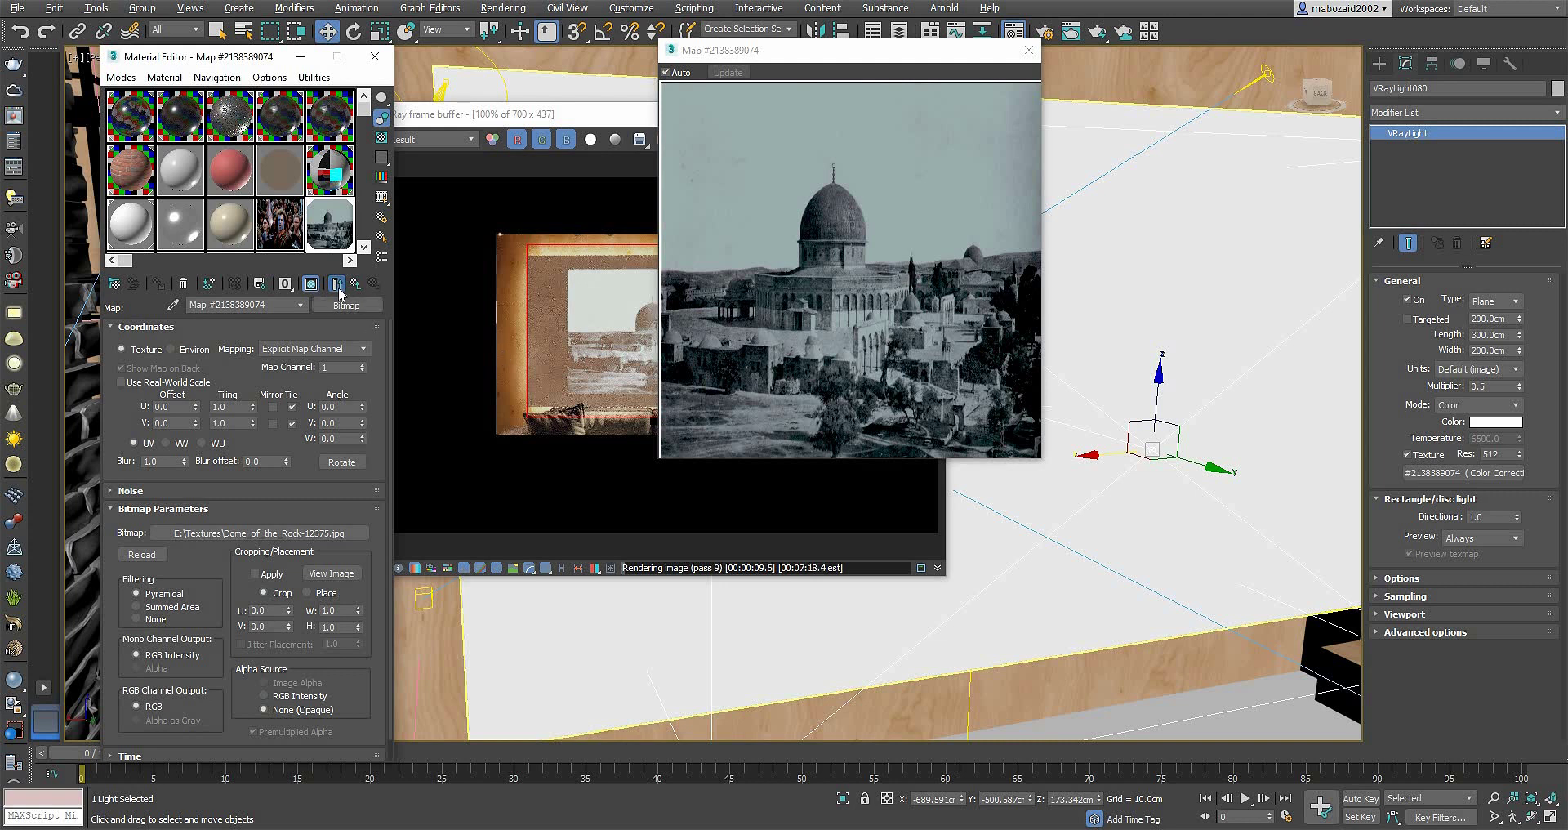
pyautogui.click(338, 287)
pyautogui.click(338, 288)
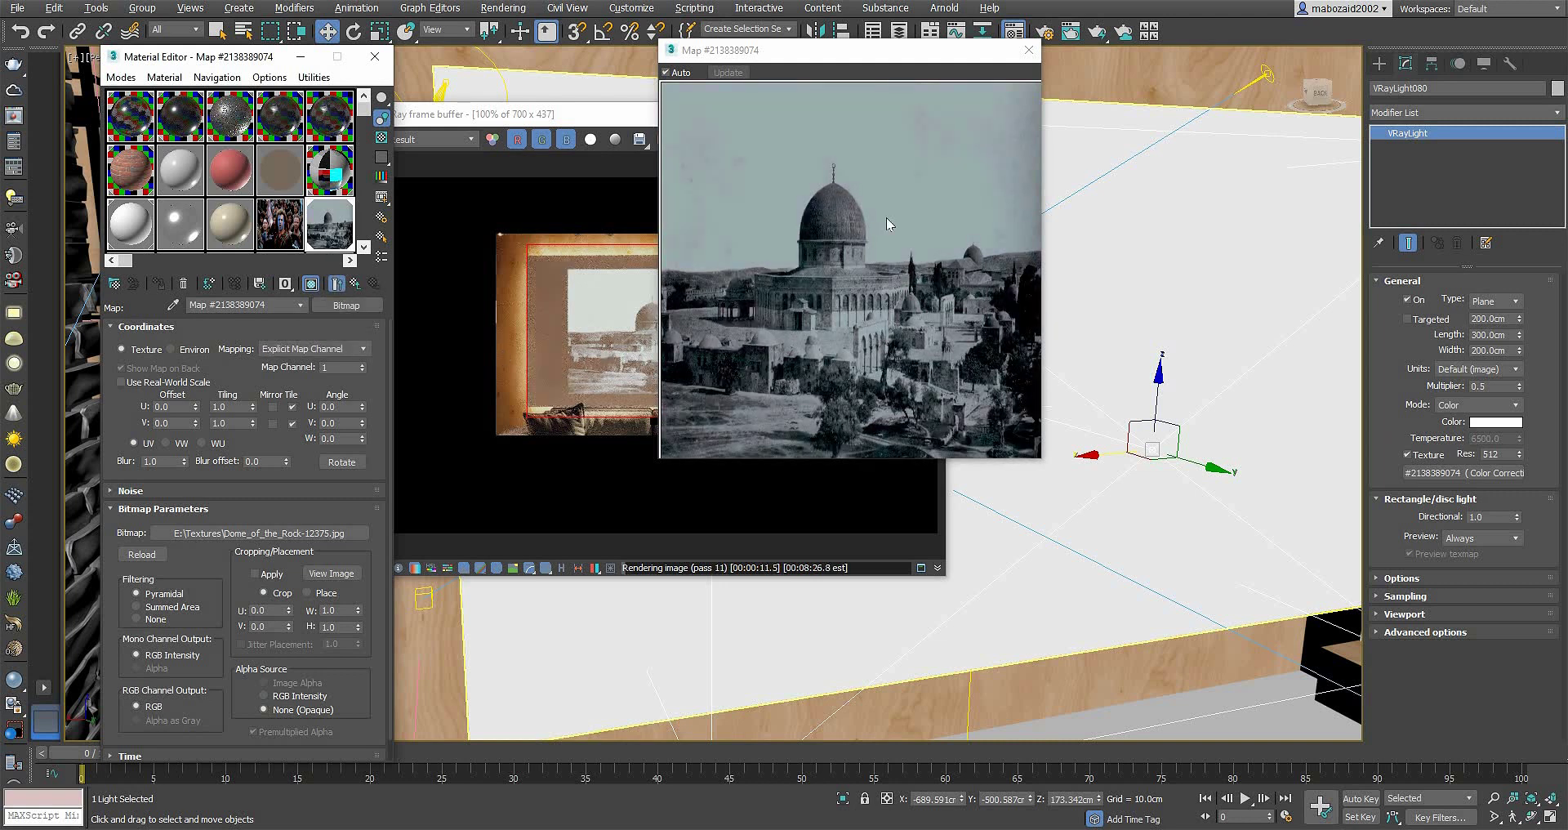
pyautogui.click(356, 286)
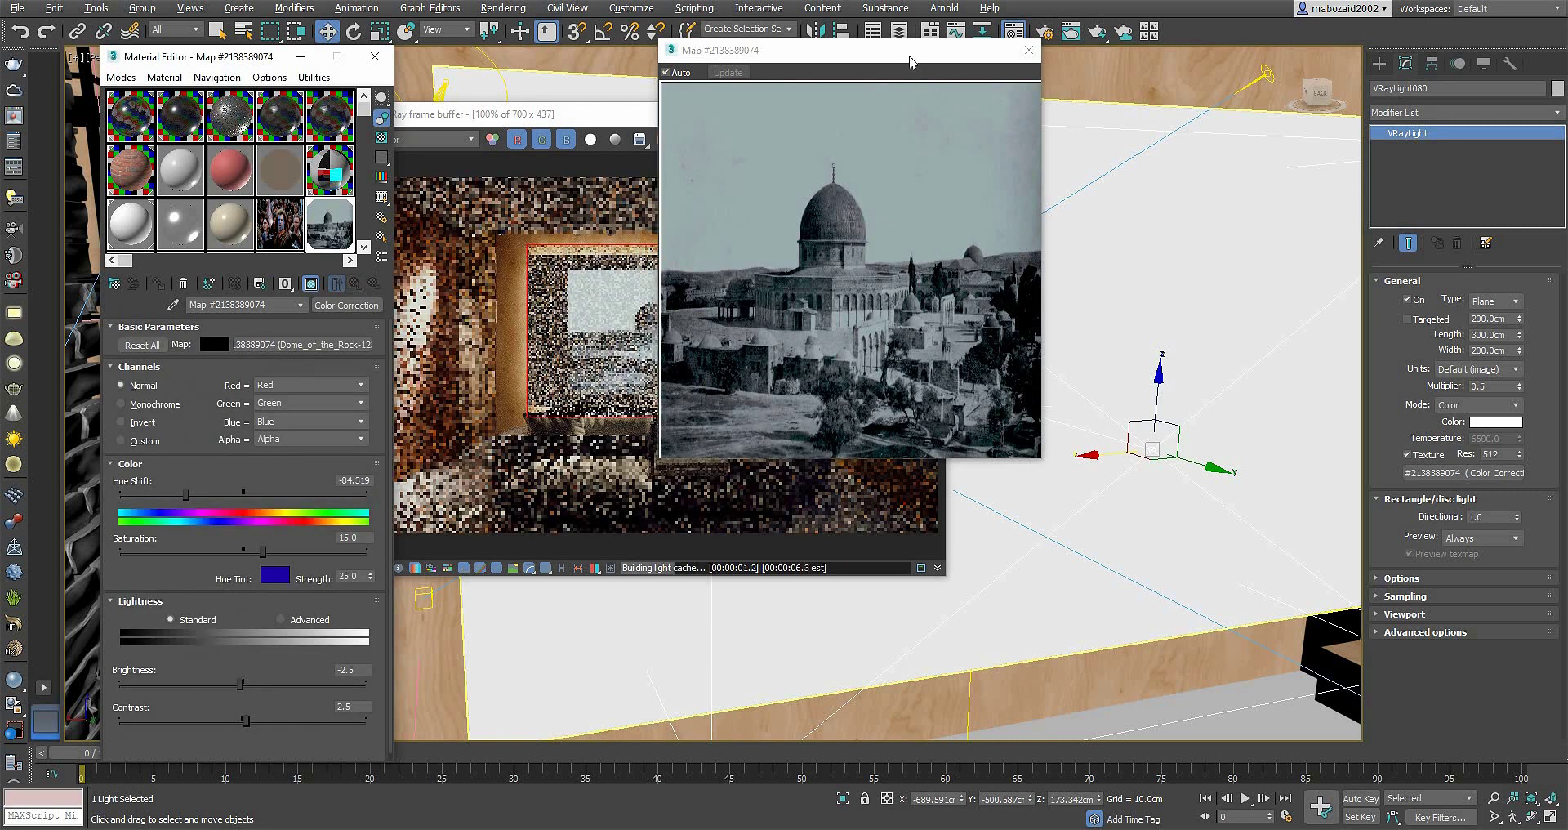
pyautogui.moveTo(816, 50); pyautogui.dragTo(1187, 72)
# Step: Bring the V-Ray frame buffer forward and move it up-right, clear of the Material Editor
pyautogui.click(873, 335)
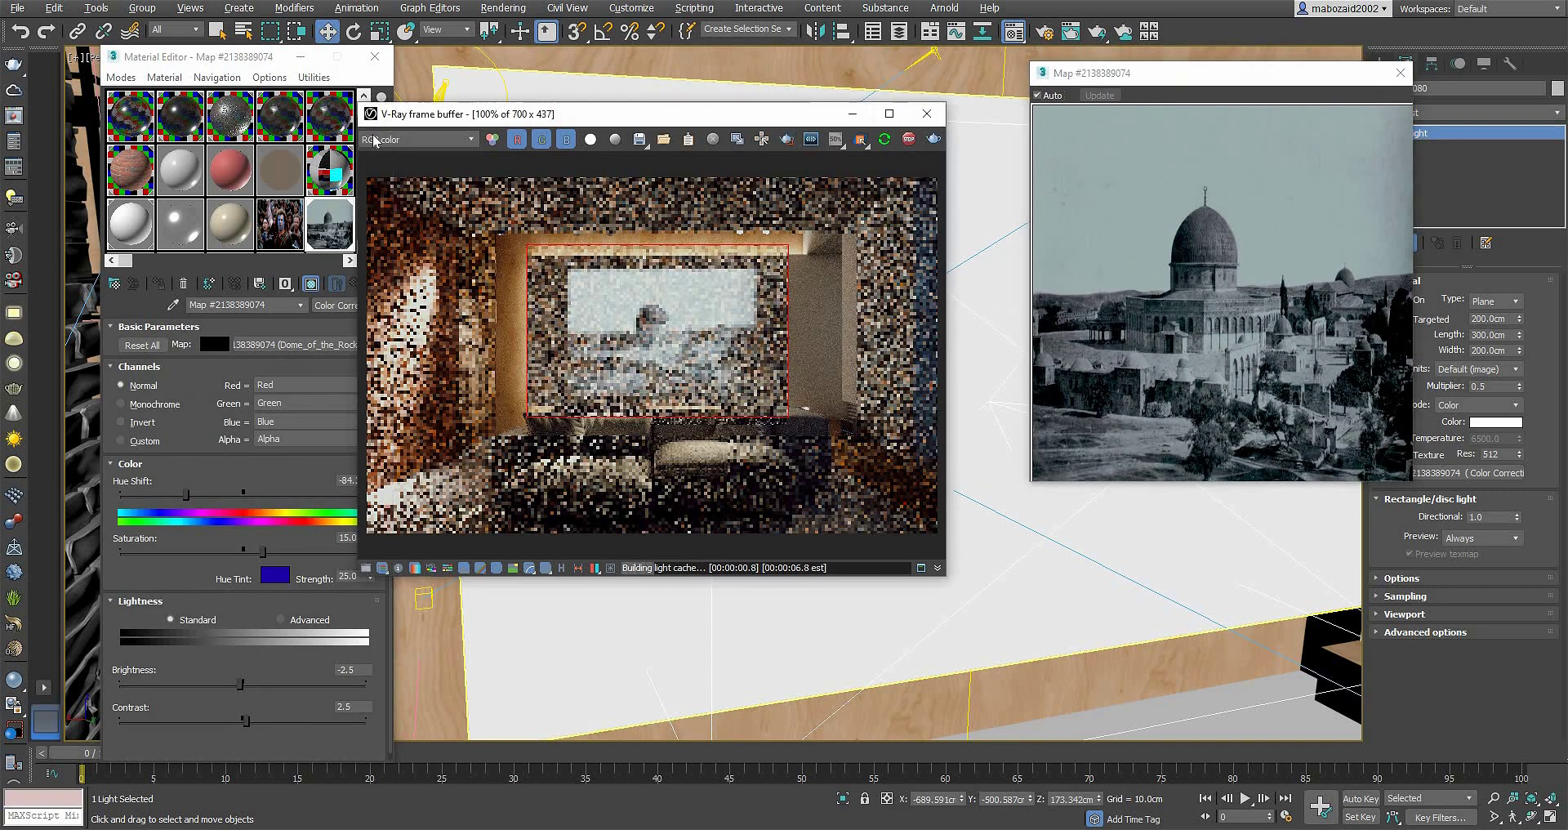
pyautogui.moveTo(817, 113); pyautogui.dragTo(917, 70)
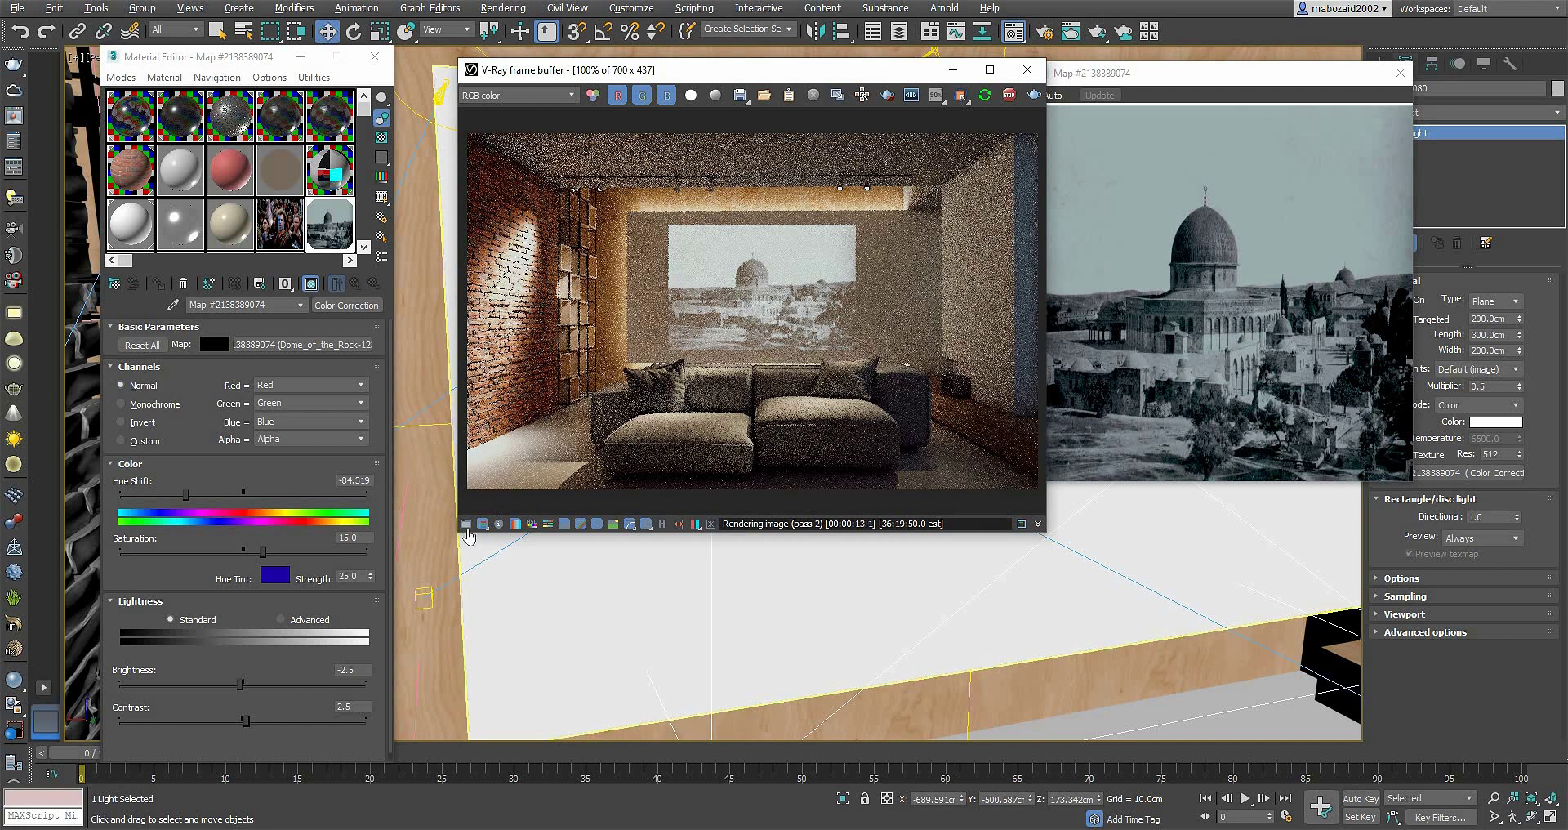
# Step: Compare Exposure on and off, then set contrast to 0.05 and highlight burn to about 0.83
pyautogui.click(467, 523)
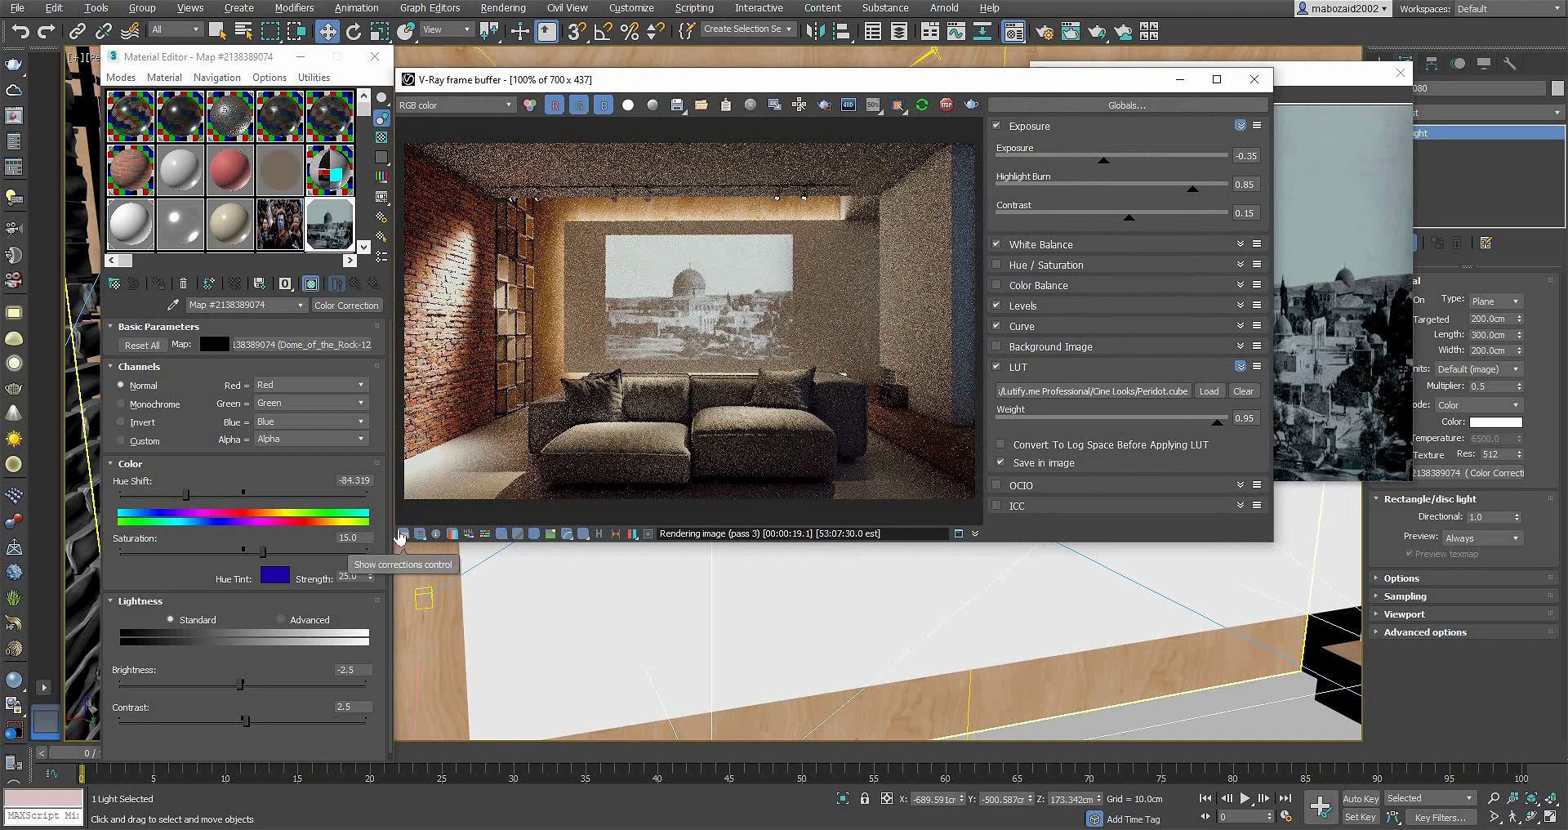
pyautogui.click(996, 127)
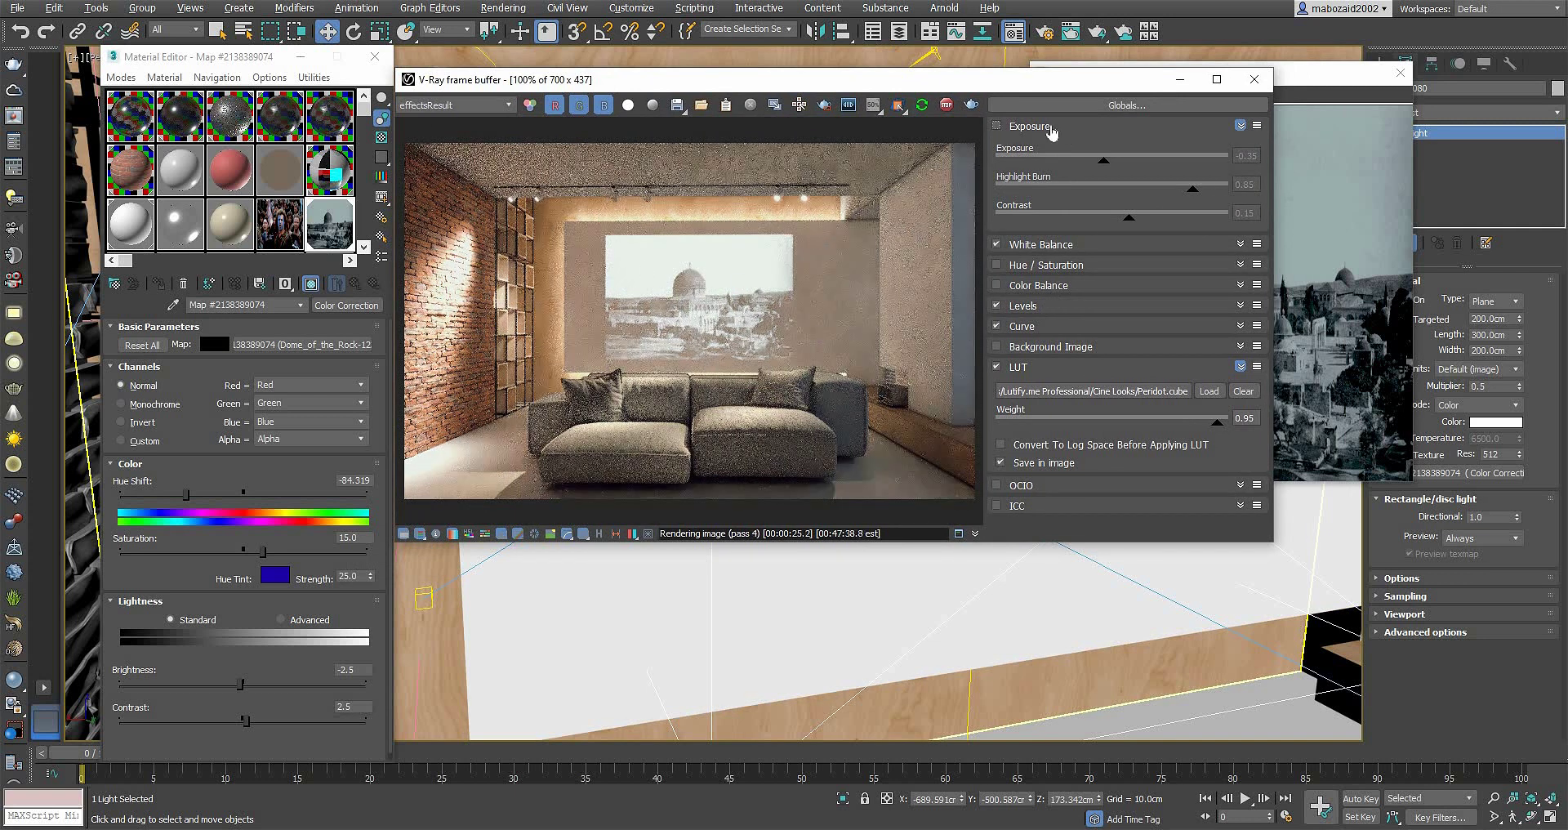
pyautogui.click(996, 127)
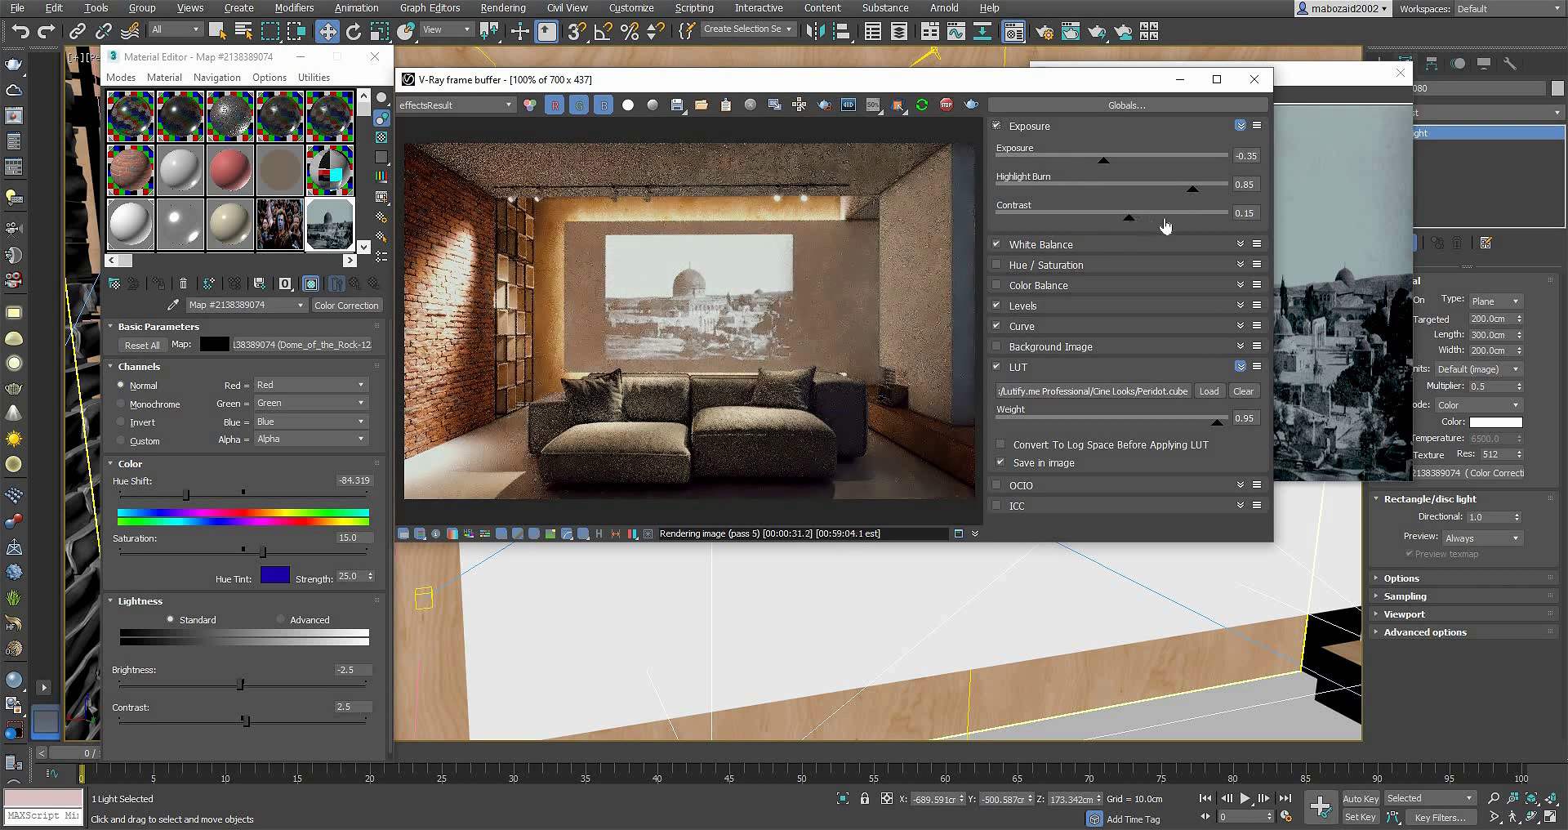
pyautogui.moveTo(1130, 226); pyautogui.dragTo(1061, 219)
pyautogui.moveTo(1160, 226); pyautogui.dragTo(1116, 227)
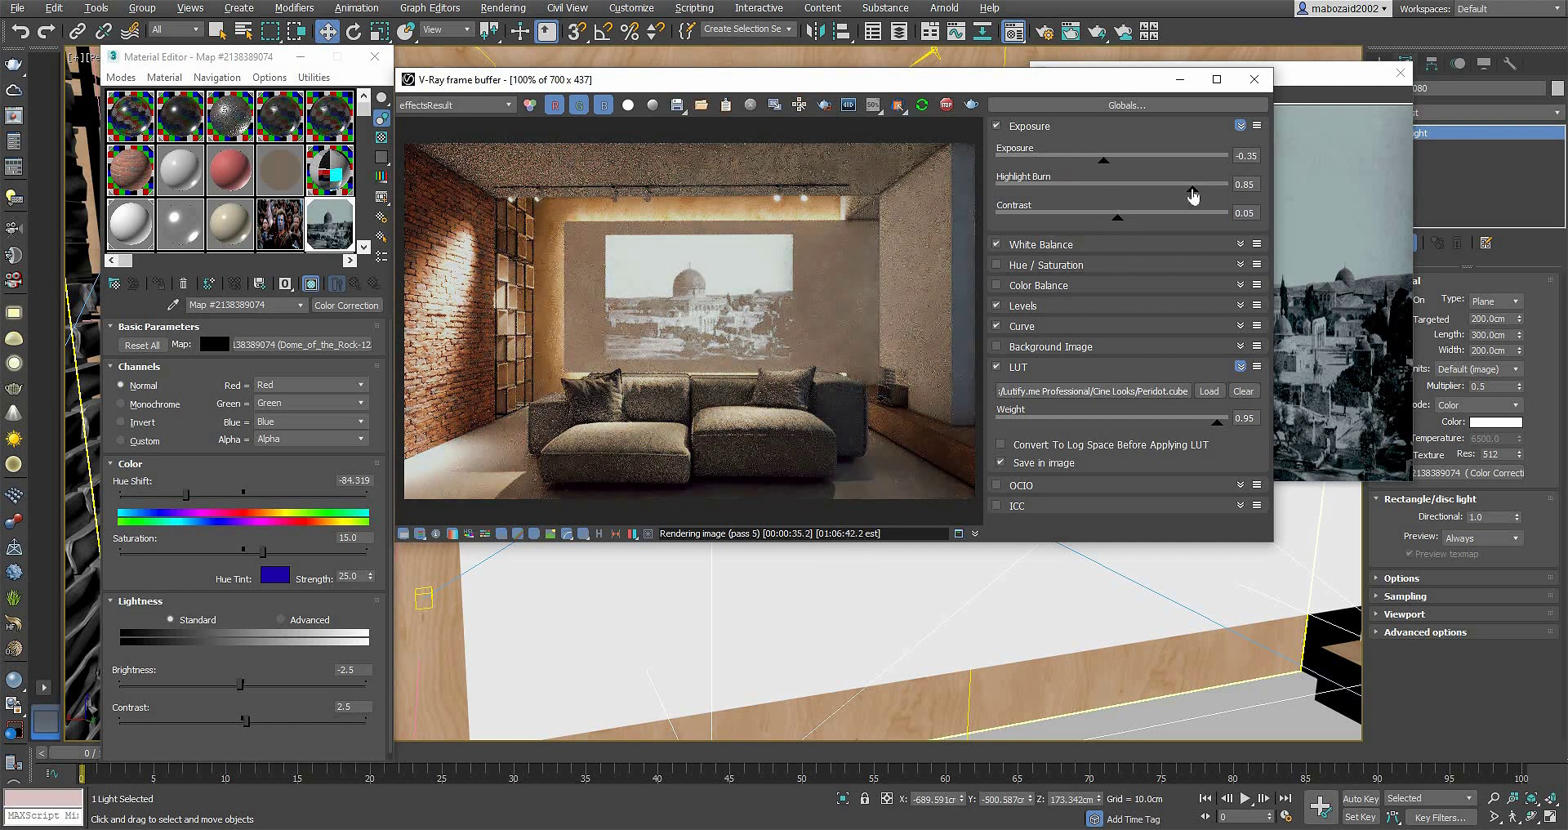
pyautogui.moveTo(1192, 190); pyautogui.dragTo(1033, 189)
pyautogui.moveTo(1149, 189); pyautogui.dragTo(1189, 187)
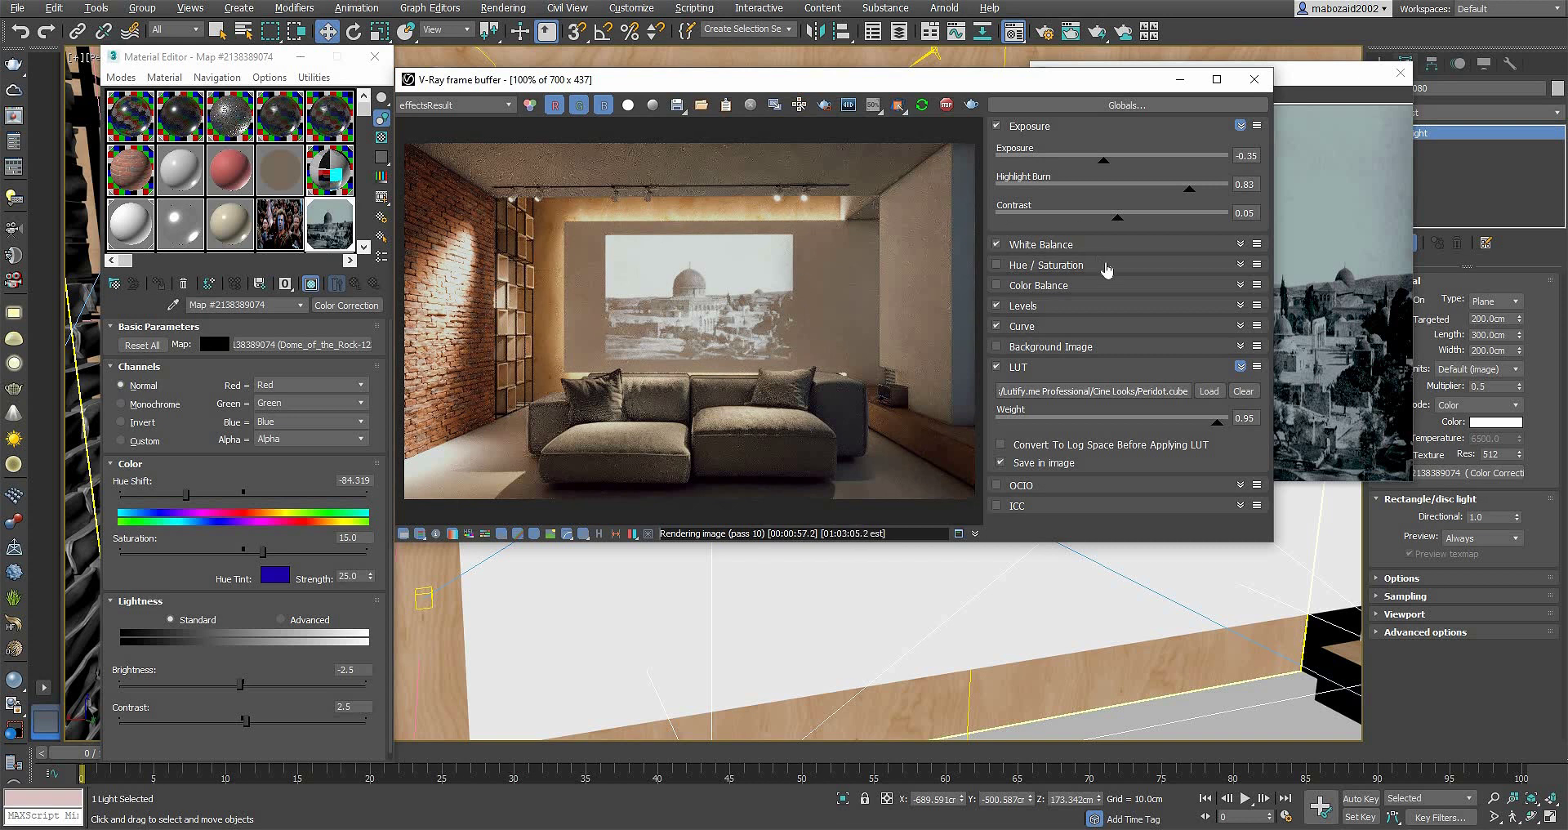
# Step: Enable White Balance and warm the render to a temperature of 5856
pyautogui.click(997, 245)
pyautogui.click(996, 245)
pyautogui.click(1041, 245)
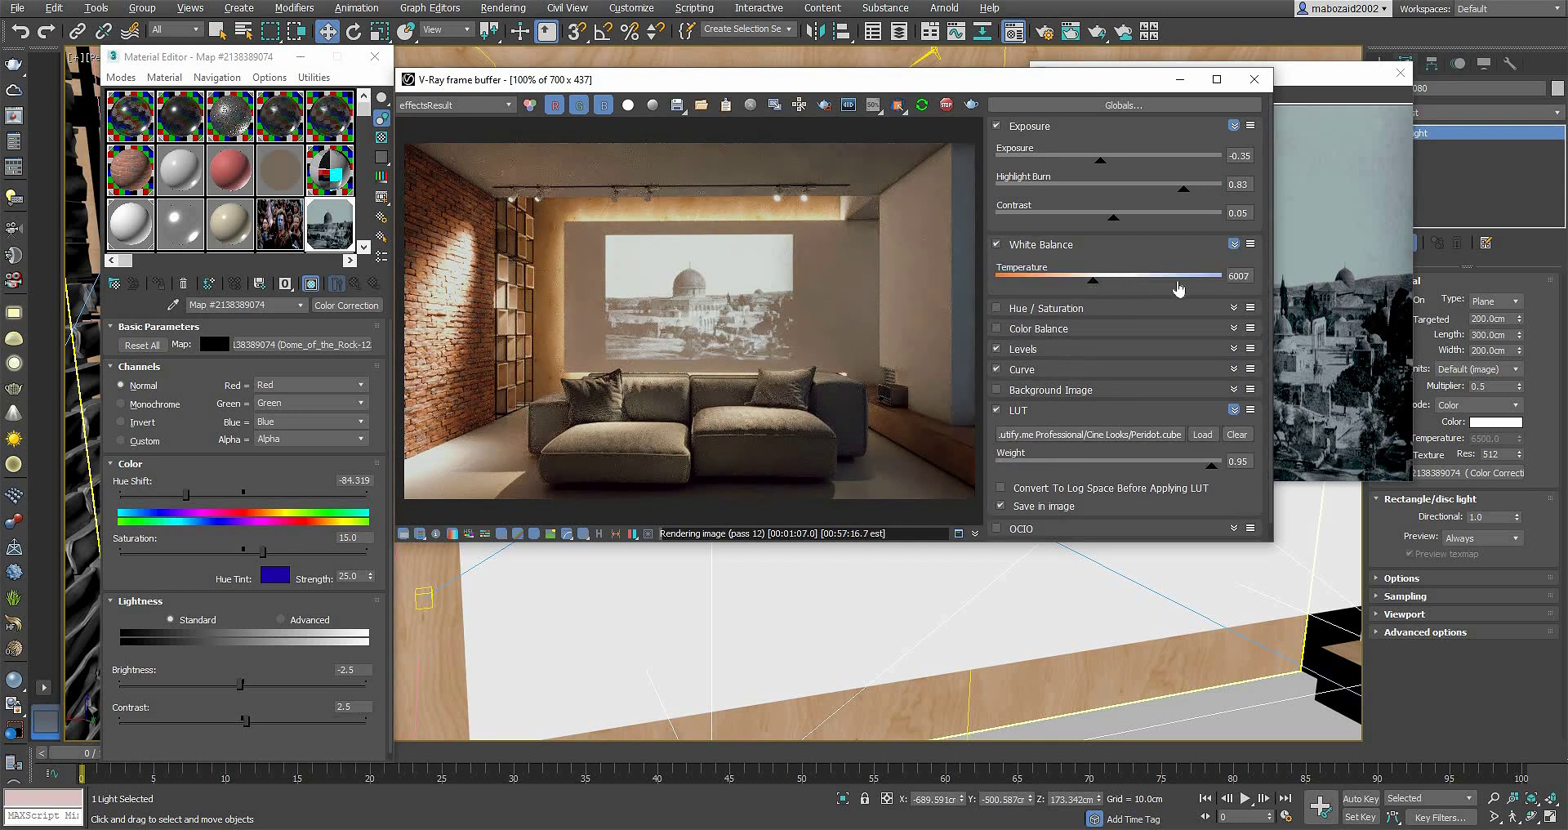
pyautogui.moveTo(1177, 287); pyautogui.dragTo(1093, 279)
# Step: Toggle and expand the Levels and Curve corrections to compare their effect
pyautogui.click(996, 349)
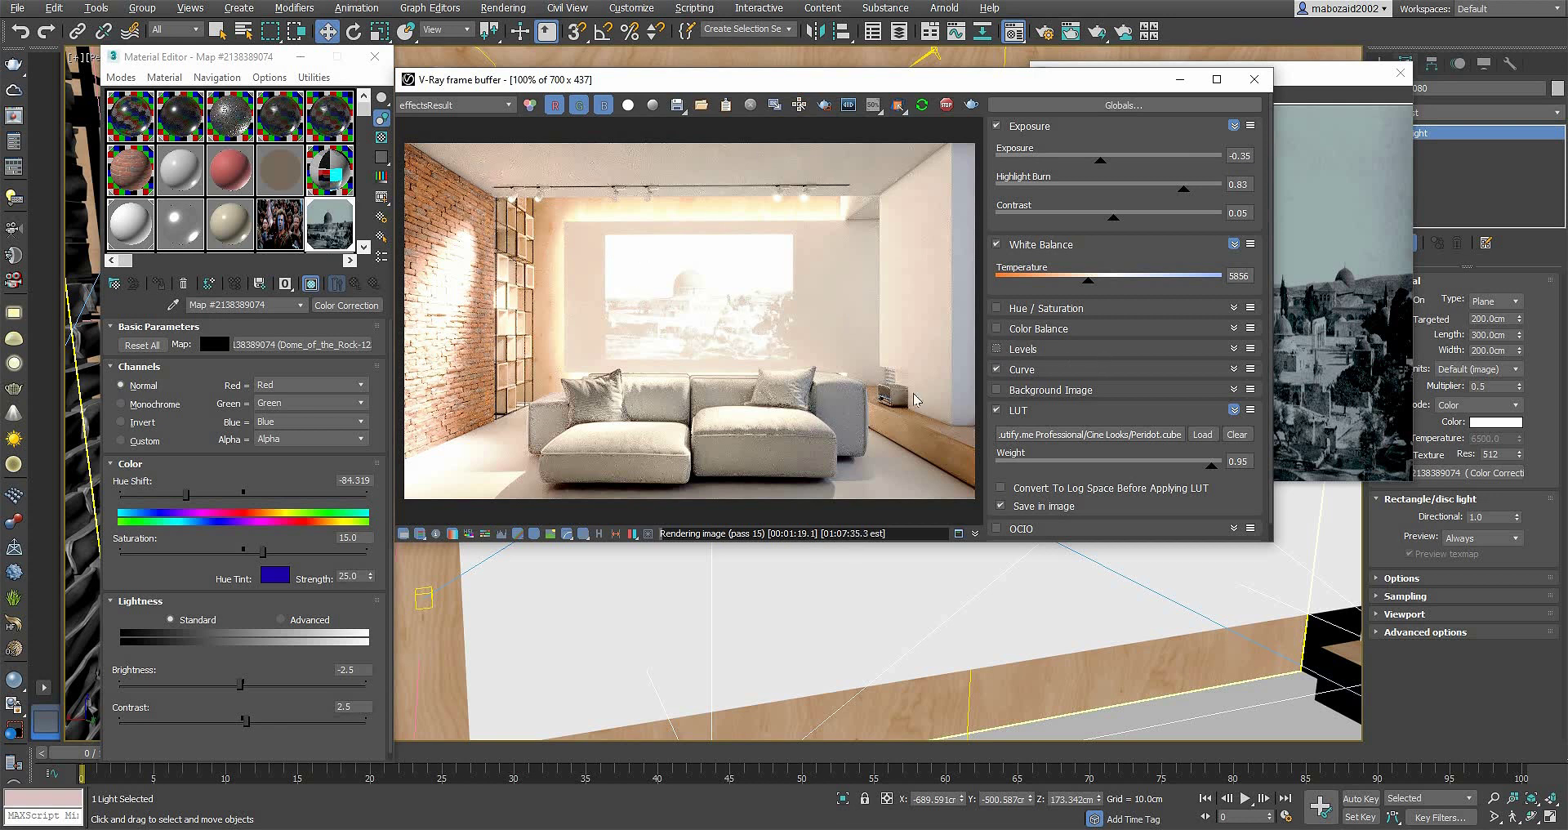
pyautogui.click(1001, 351)
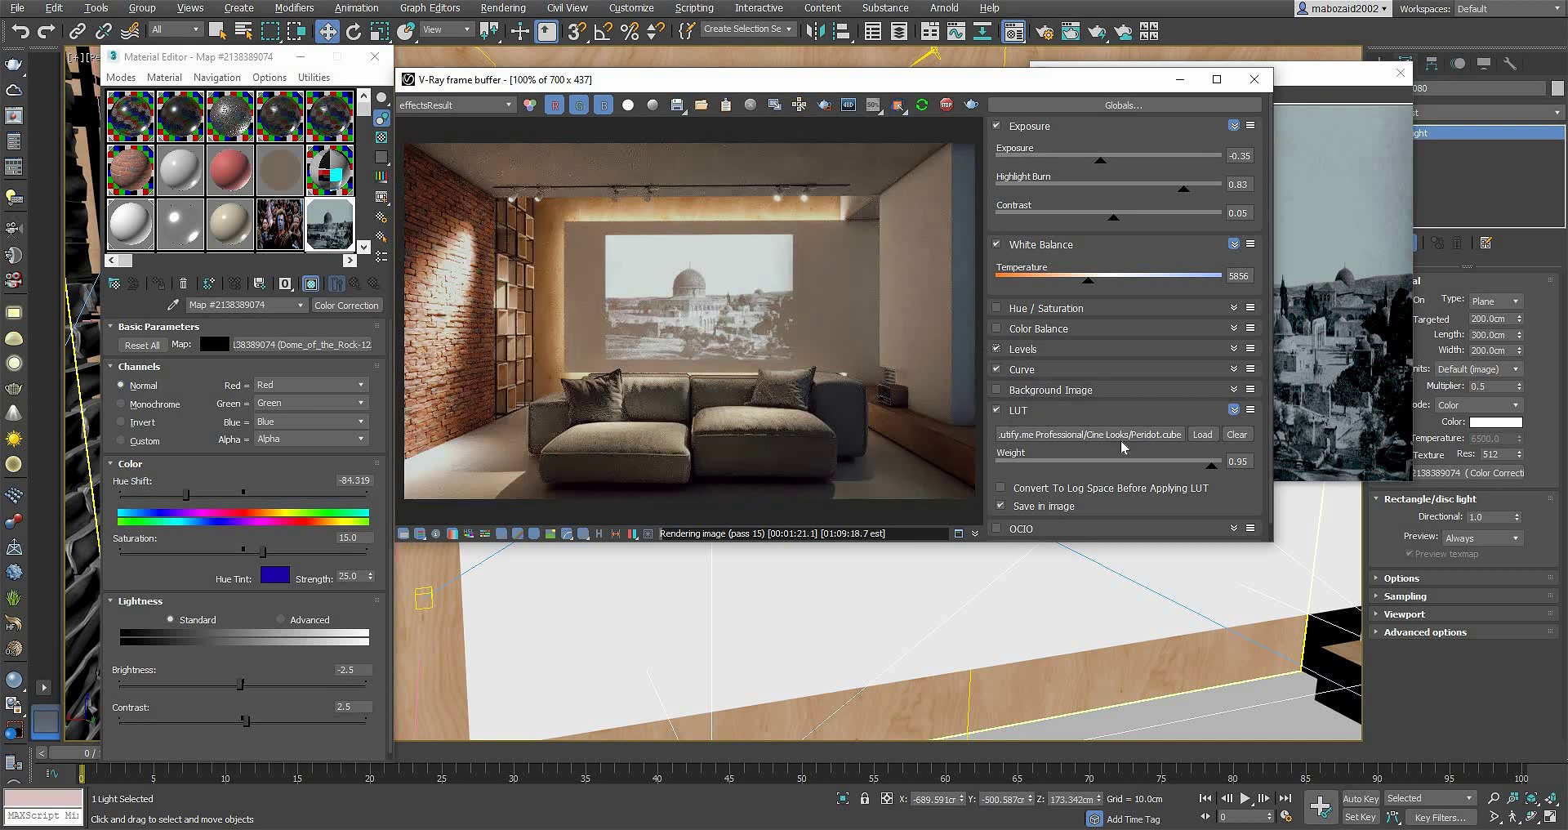
pyautogui.click(1031, 351)
pyautogui.click(1023, 350)
pyautogui.click(1020, 372)
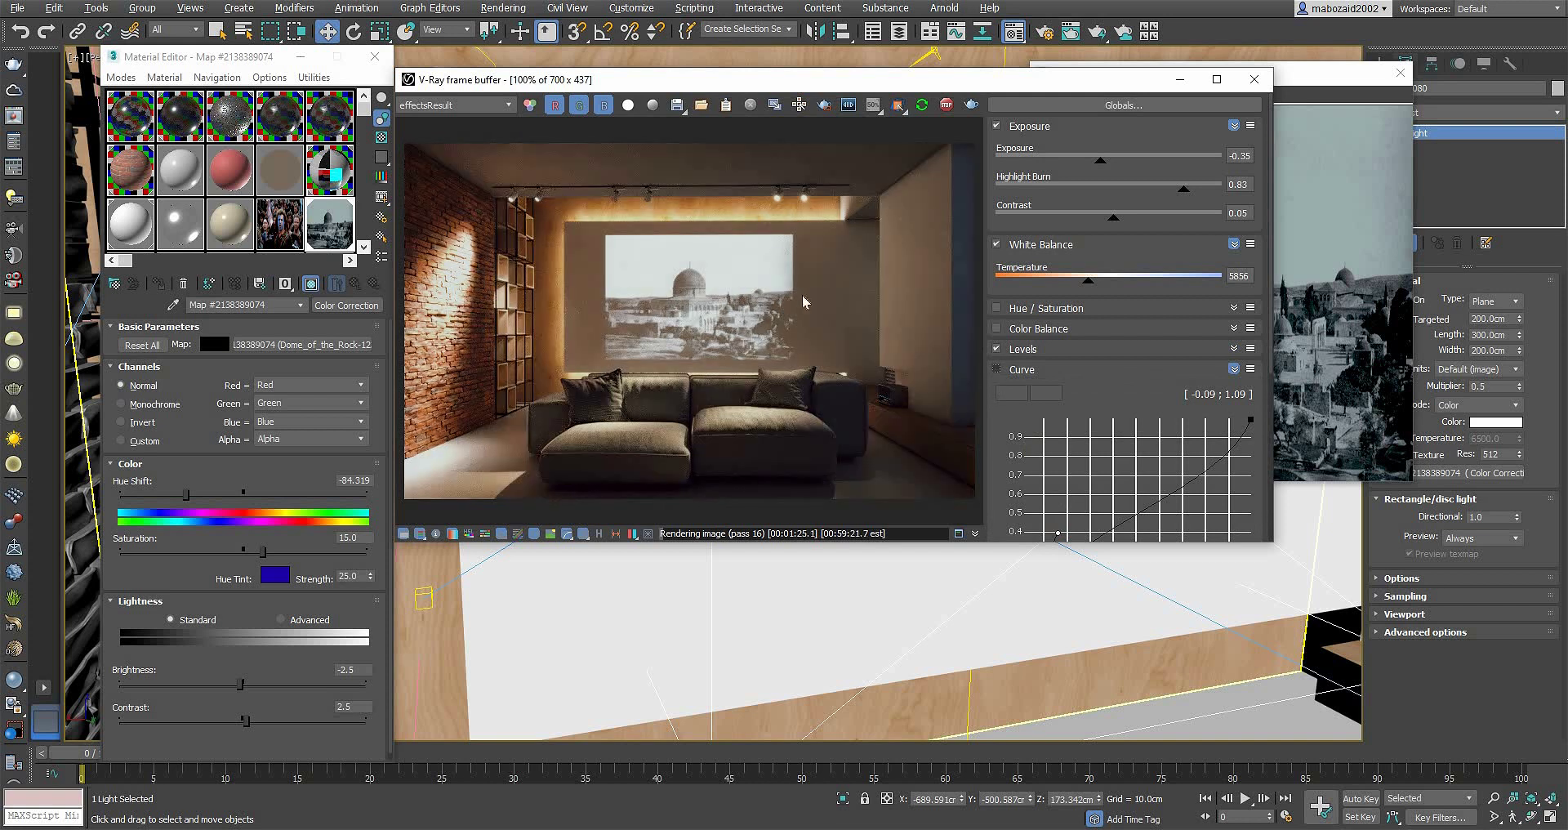
pyautogui.click(996, 371)
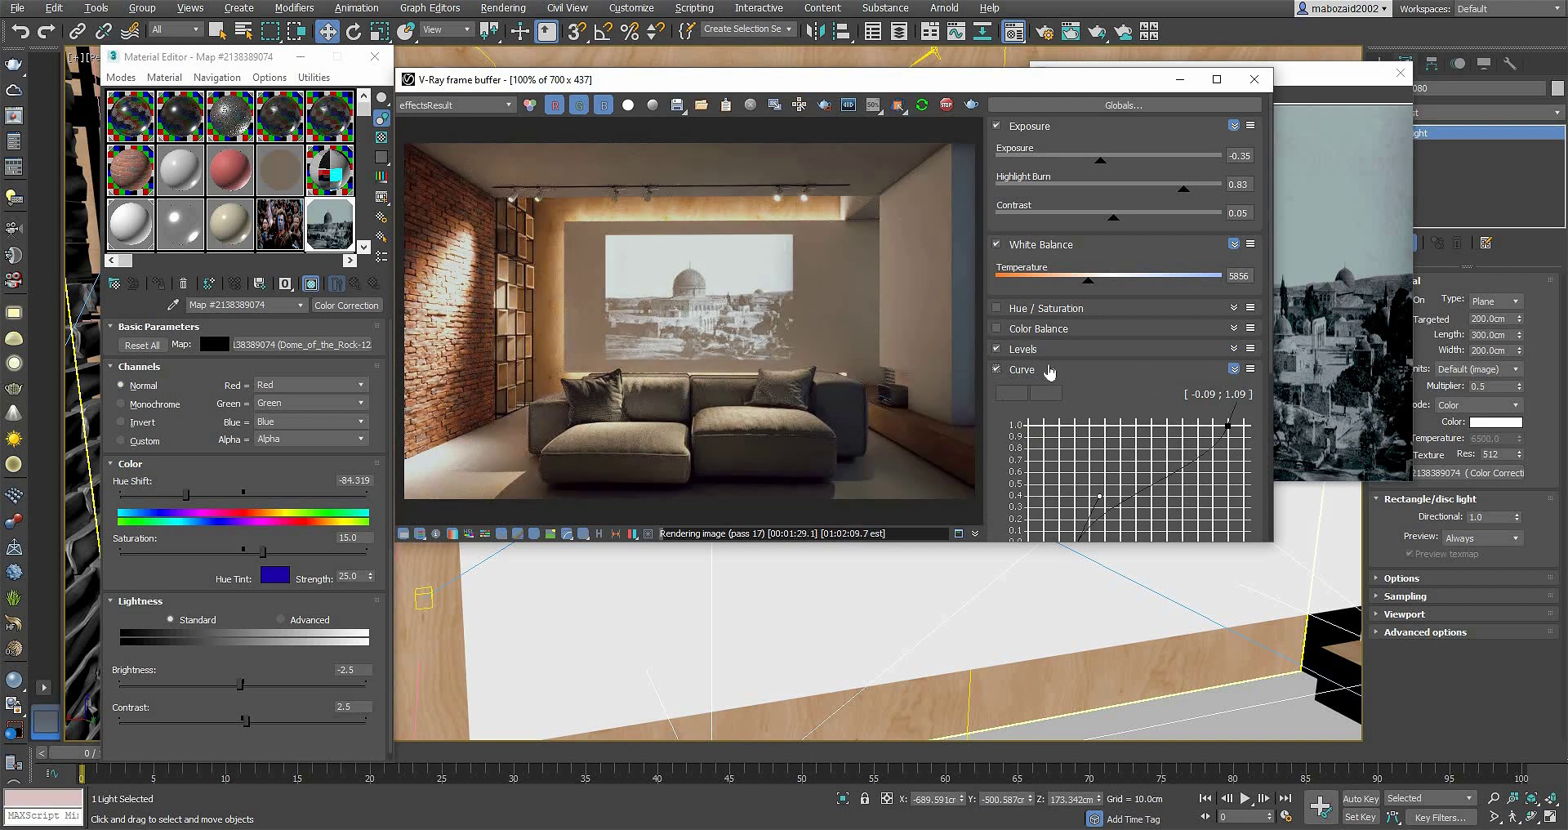
pyautogui.click(1024, 371)
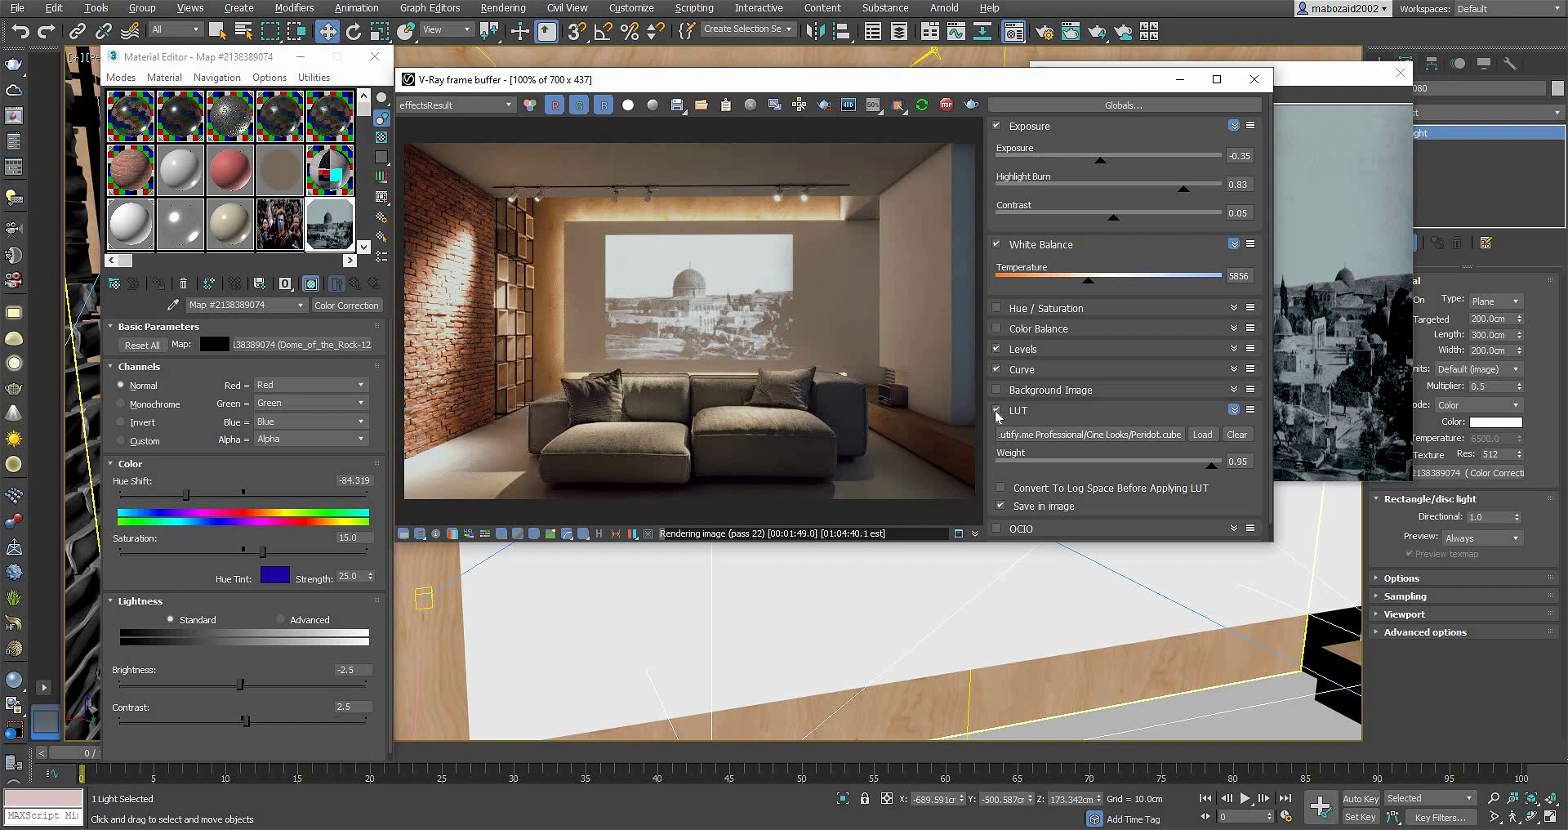
pyautogui.click(996, 410)
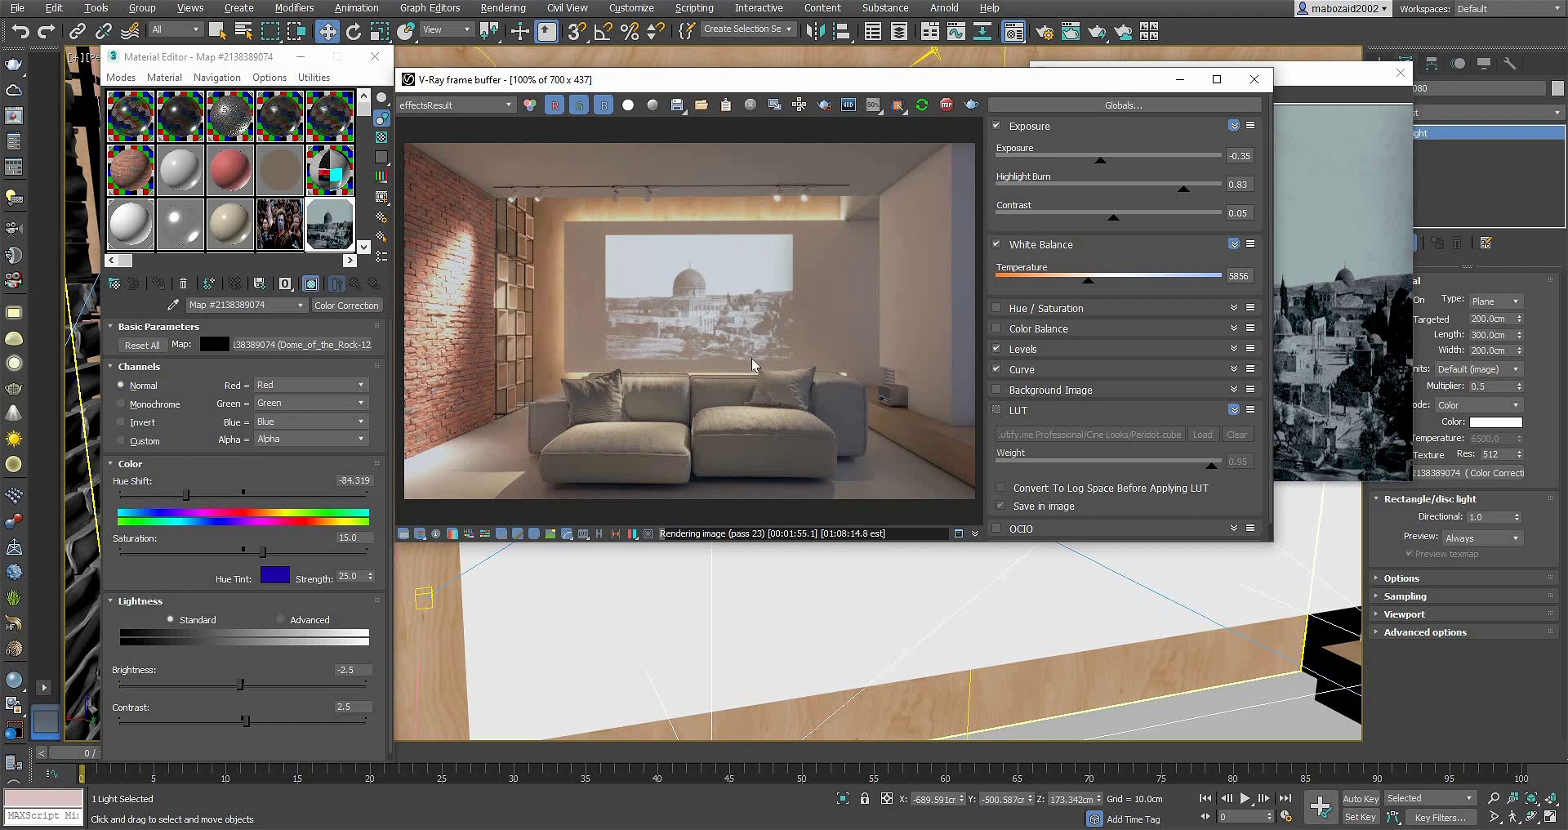
pyautogui.click(996, 410)
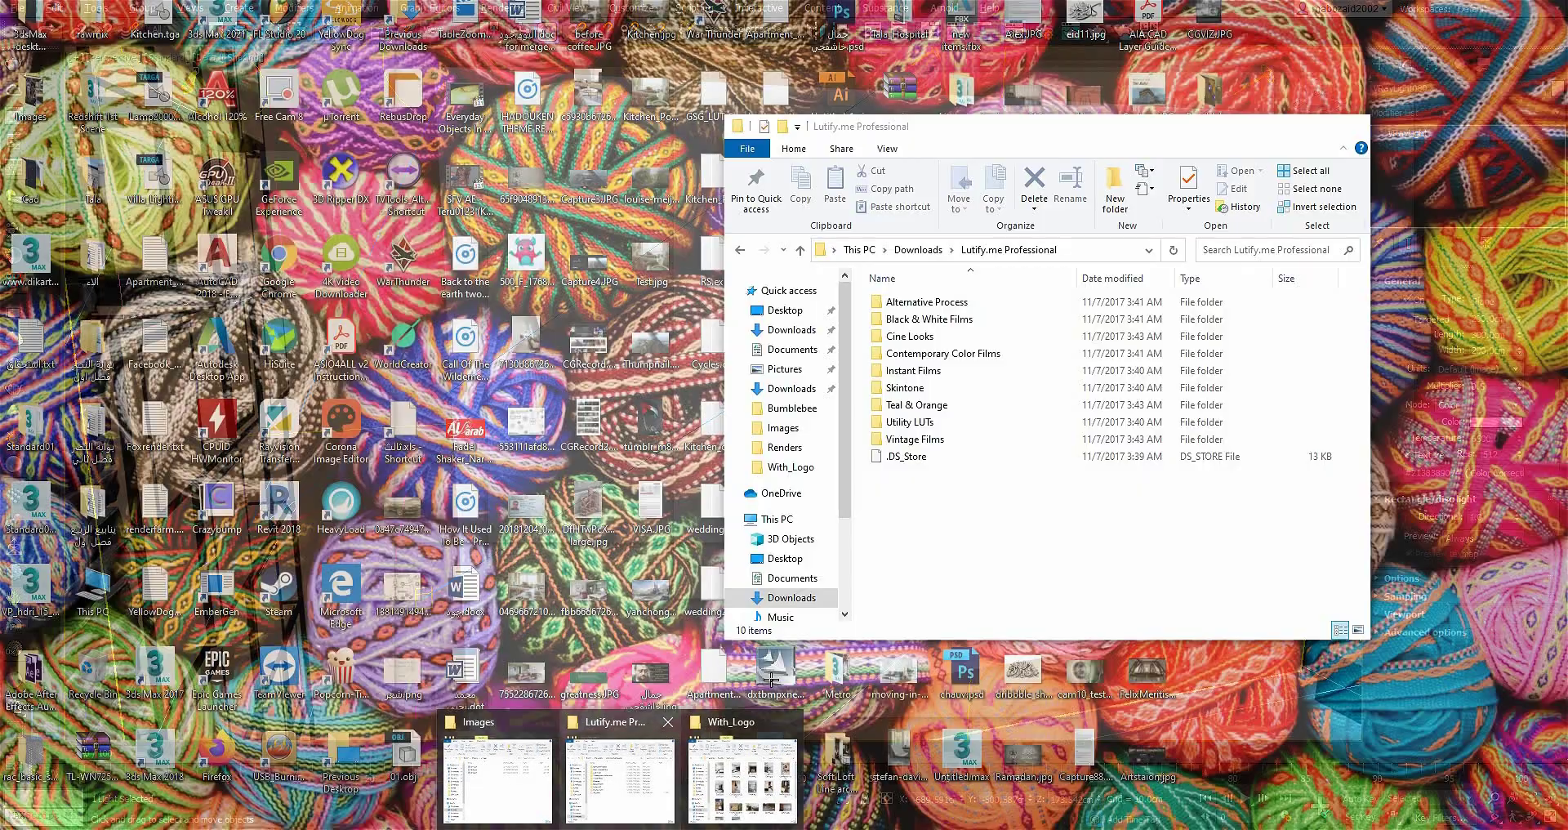
# Step: Bring the Lutify.me Professional LUT folder forward and check its full path
pyautogui.click(621, 776)
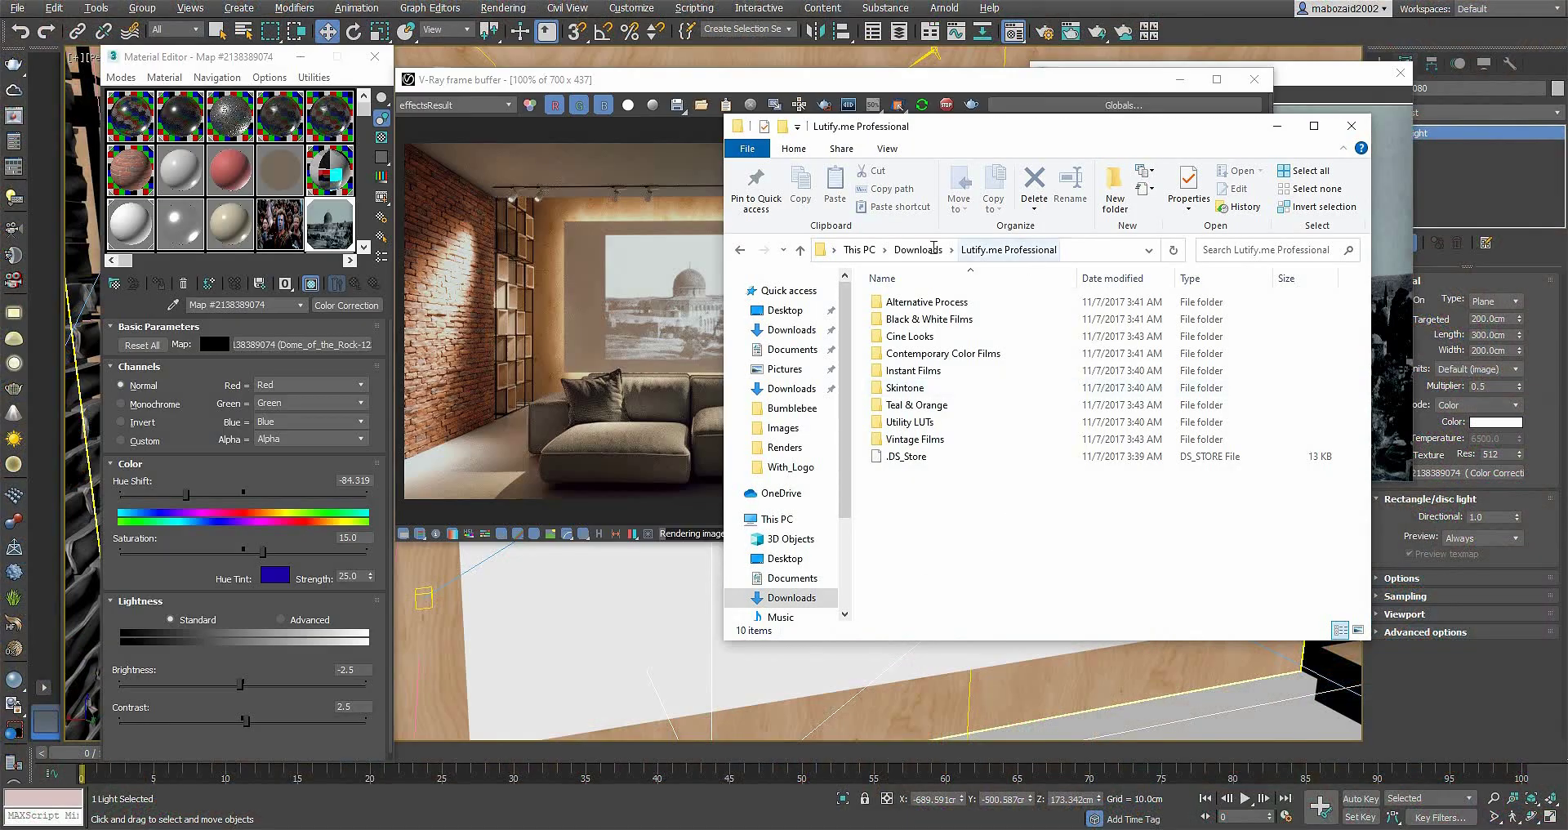
pyautogui.click(934, 248)
pyautogui.click(1006, 448)
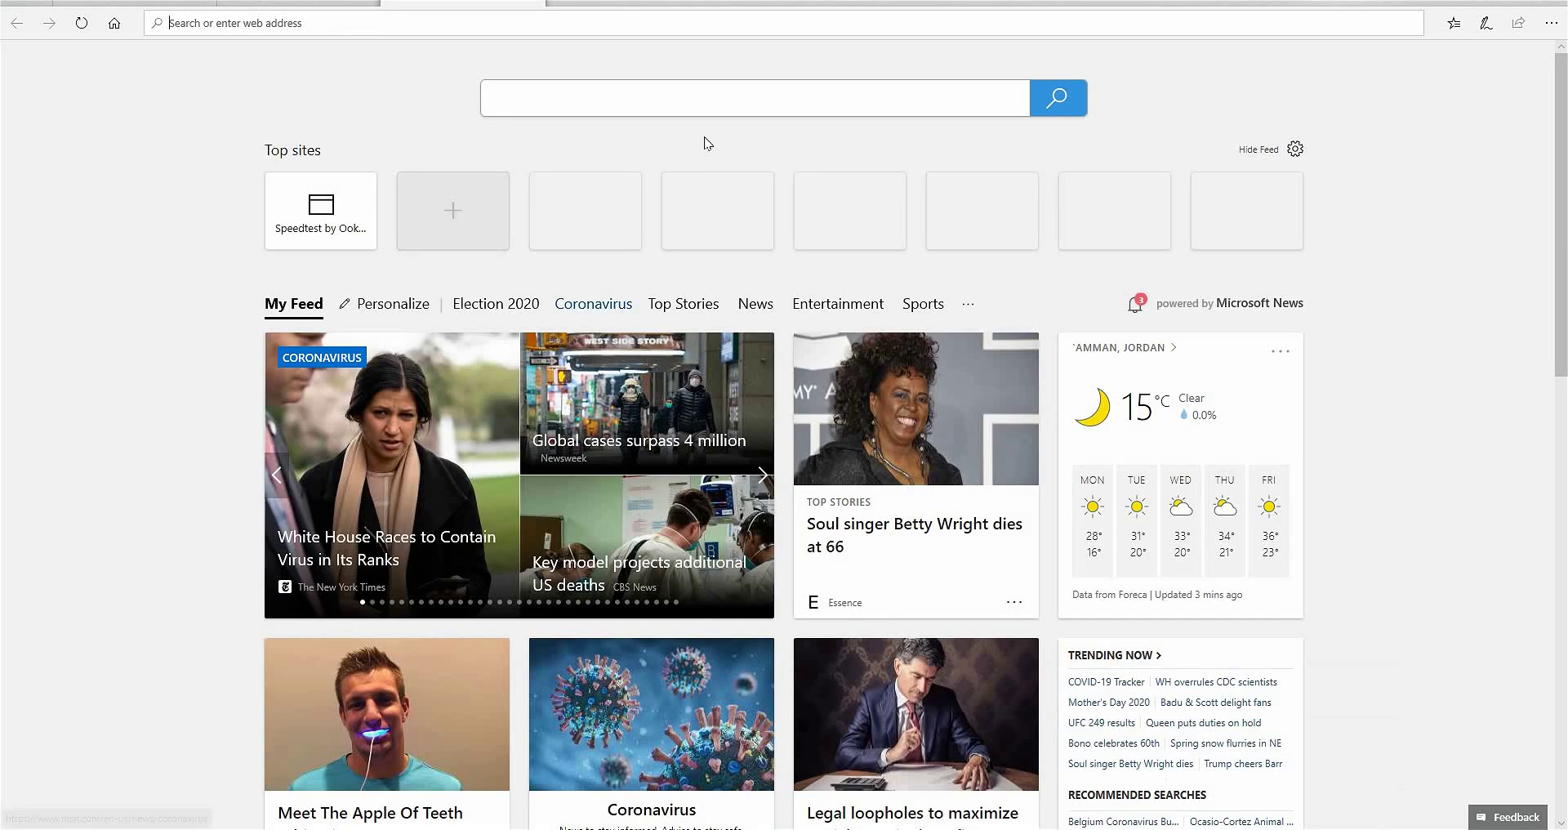
# Step: Search the web for lutify.me using the autocomplete suggestion
pyautogui.click(707, 98)
pyautogui.write('lutify')
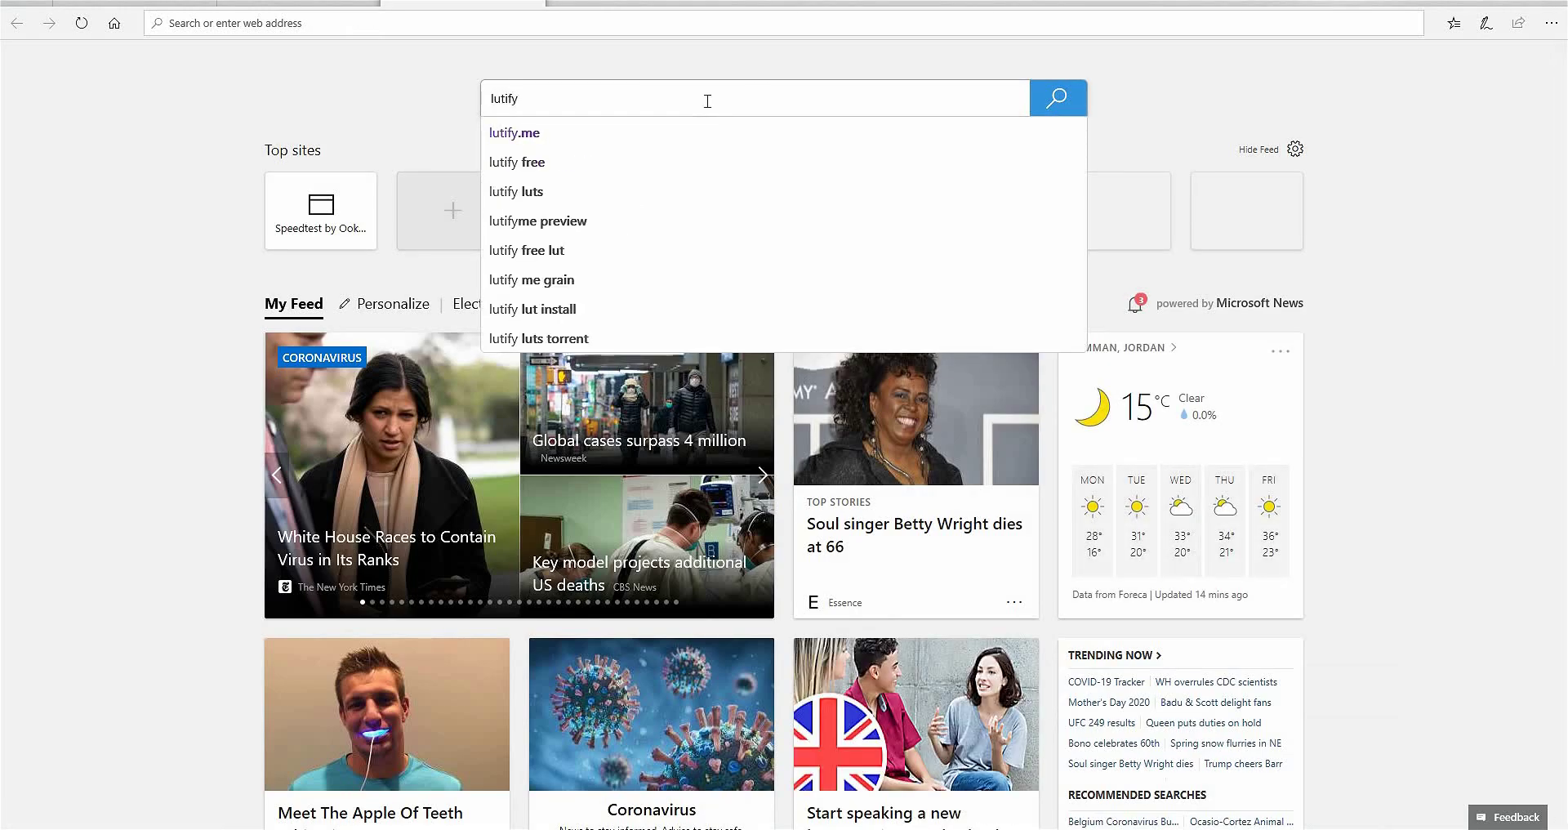
pyautogui.press('Down')
pyautogui.press('Return')
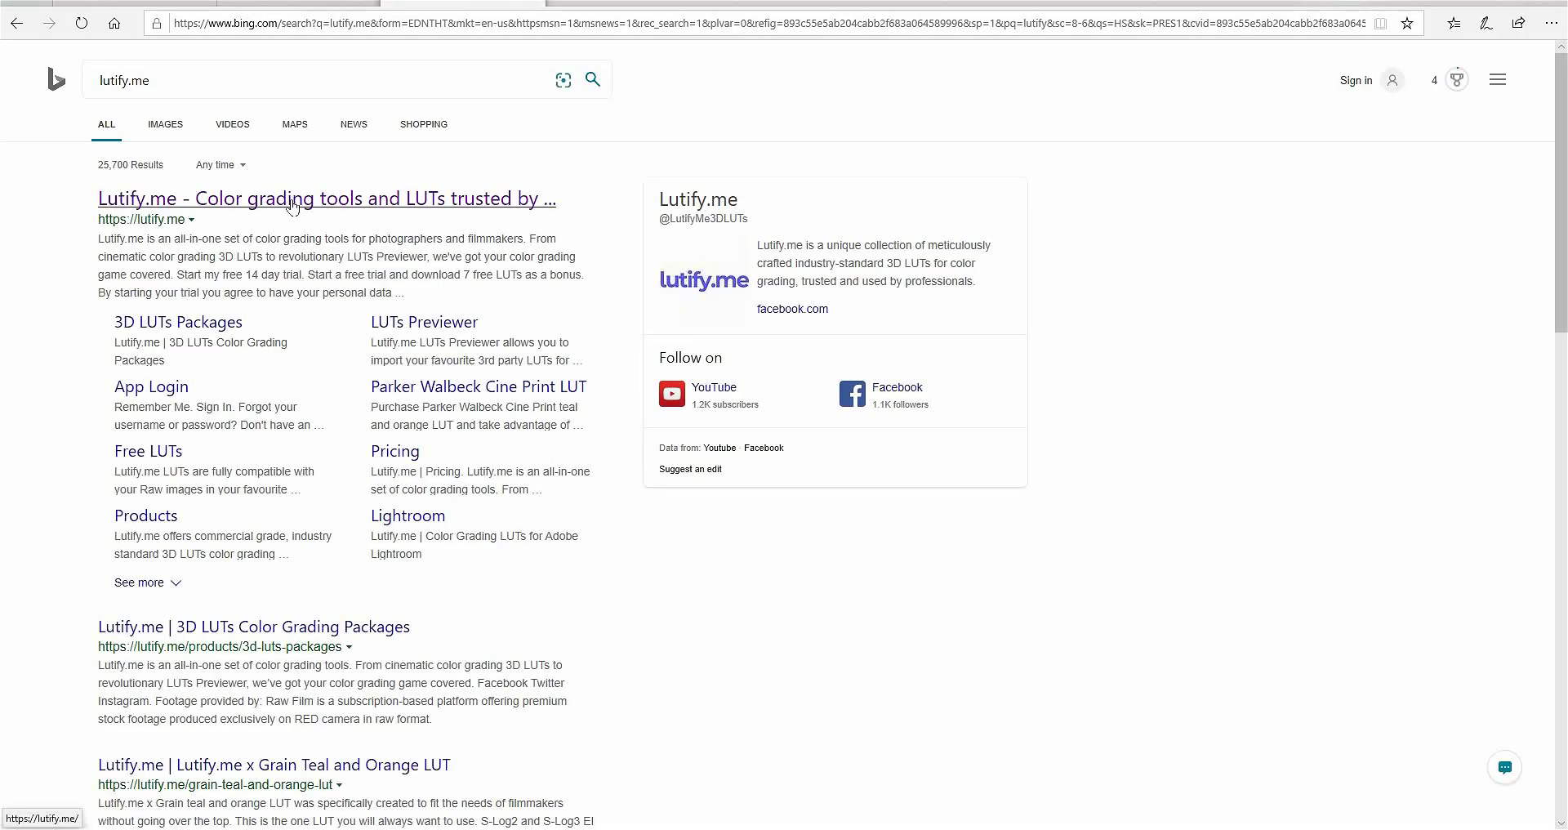
# Step: Search 'free luts', open a free cinema-looks result in a new tab, and return to lutify.me
pyautogui.click(159, 82)
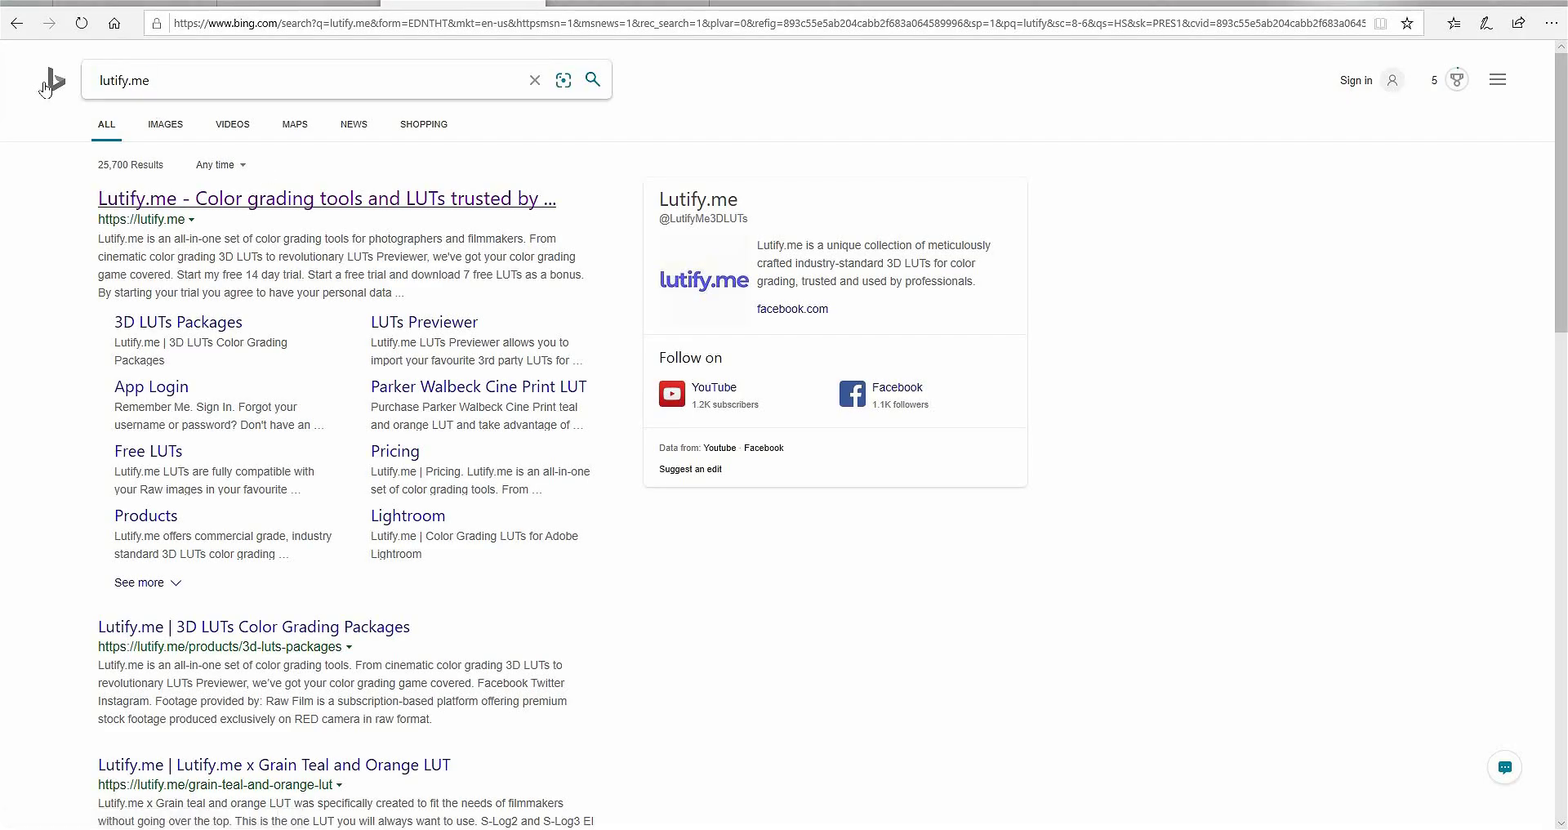
pyautogui.write('free ')
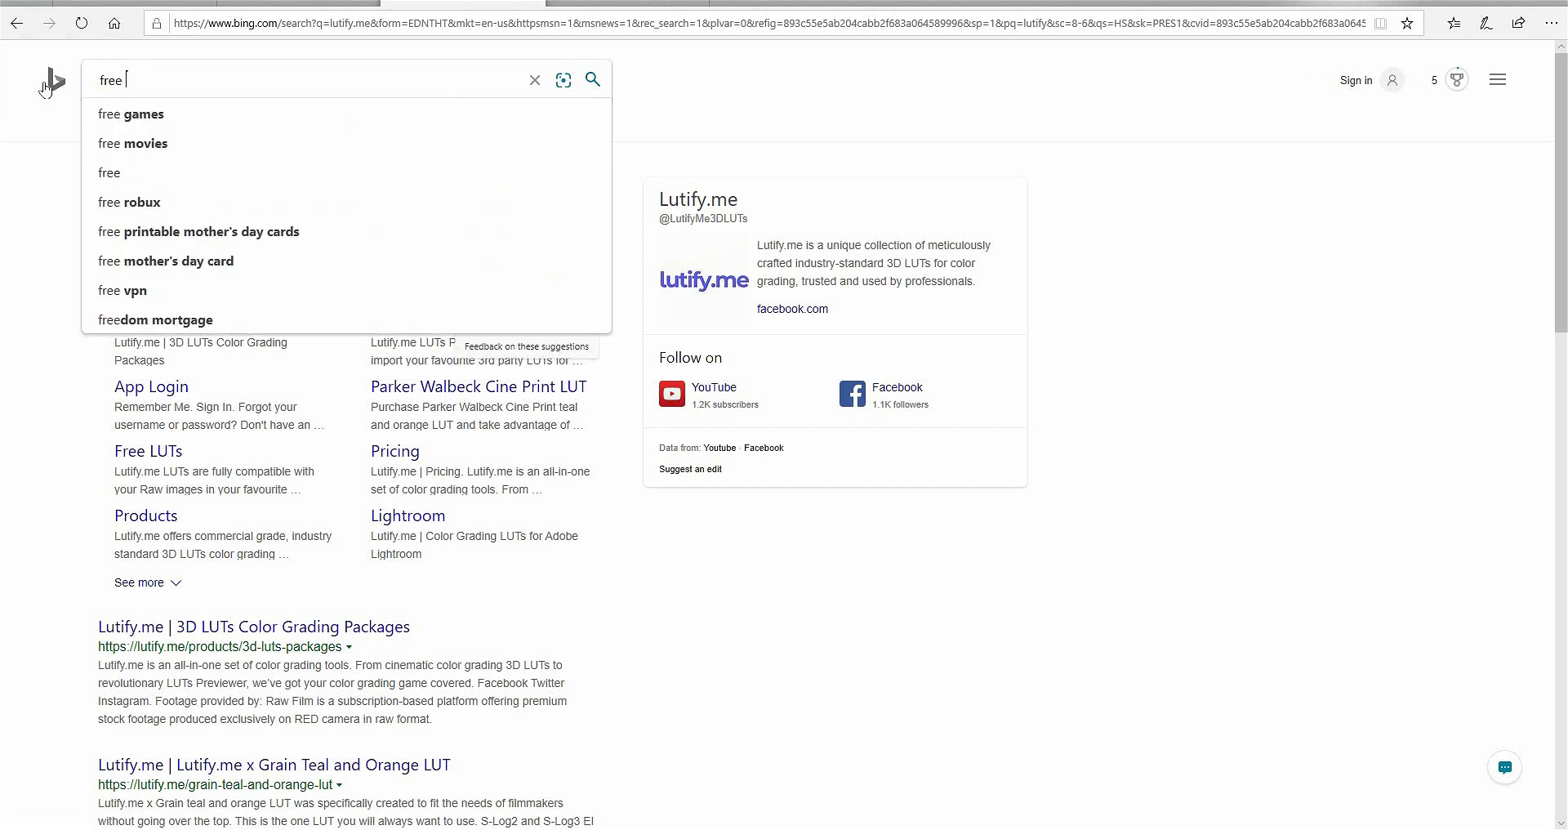
pyautogui.write('lut')
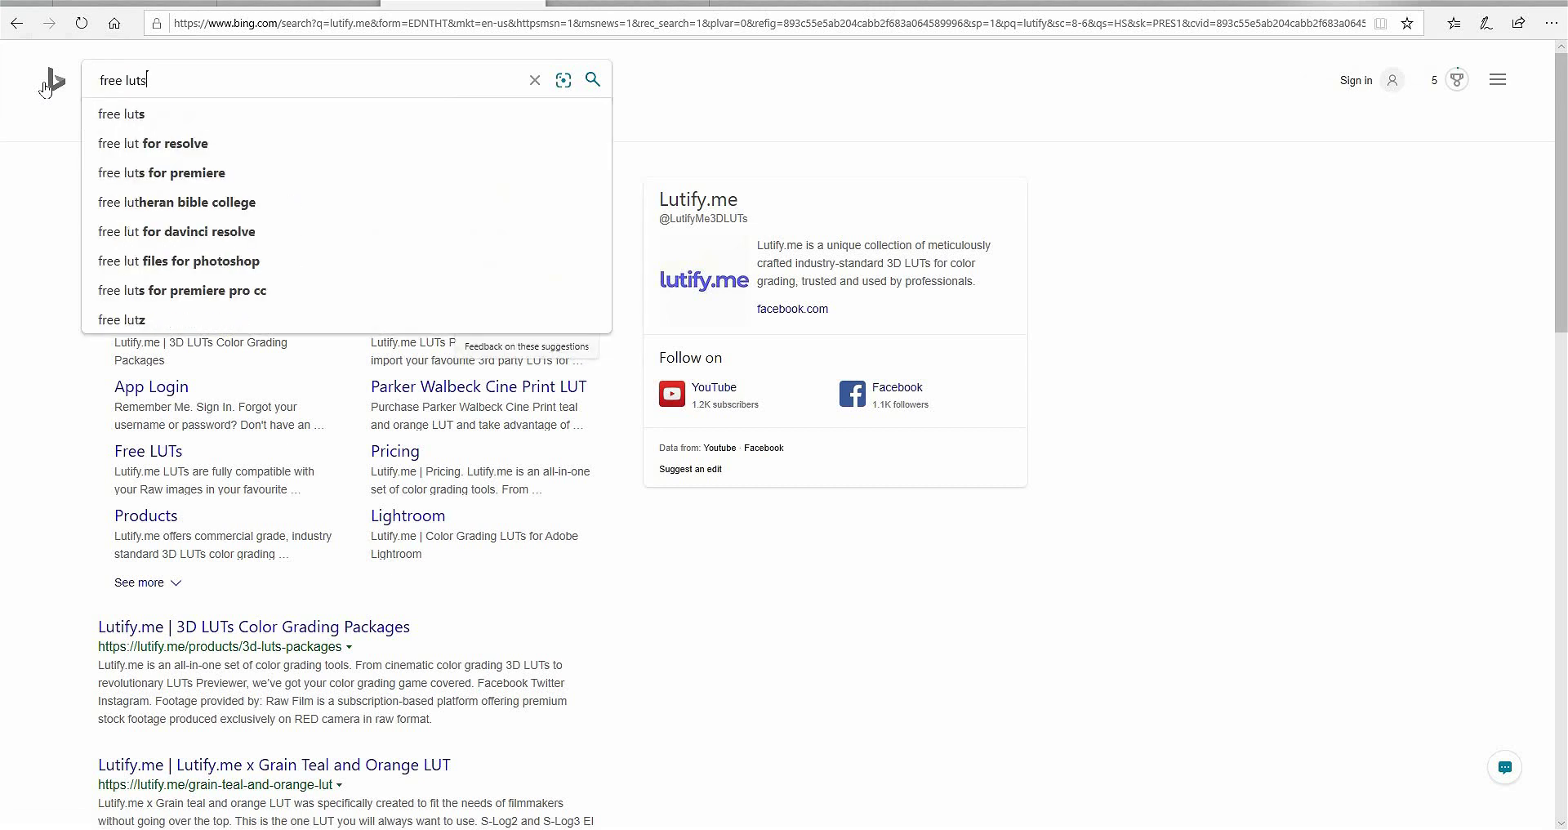
pyautogui.write('s')
pyautogui.press('Return')
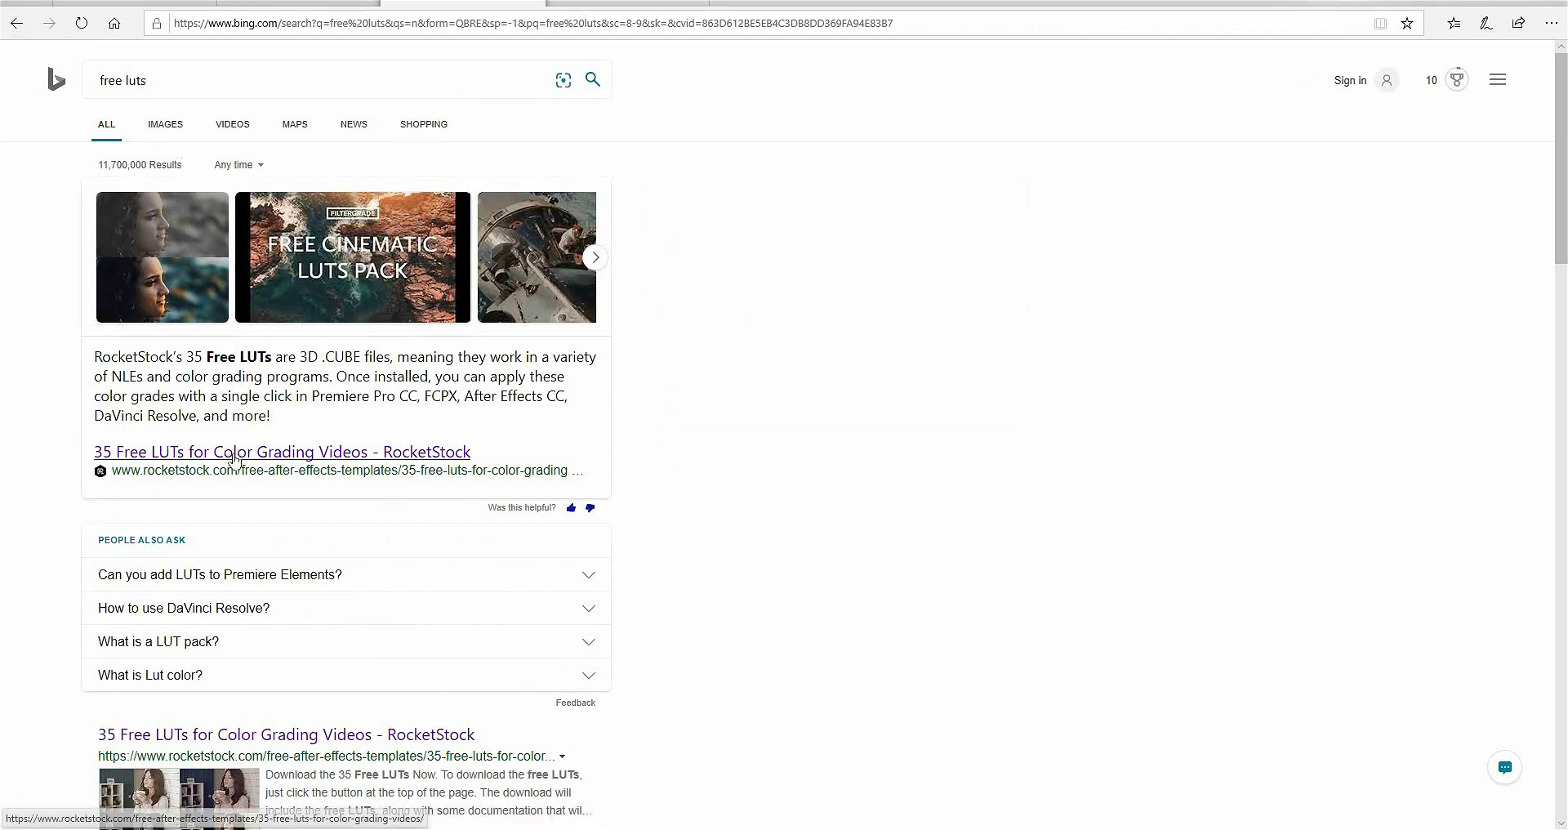
pyautogui.scroll(-7, 229, 530)
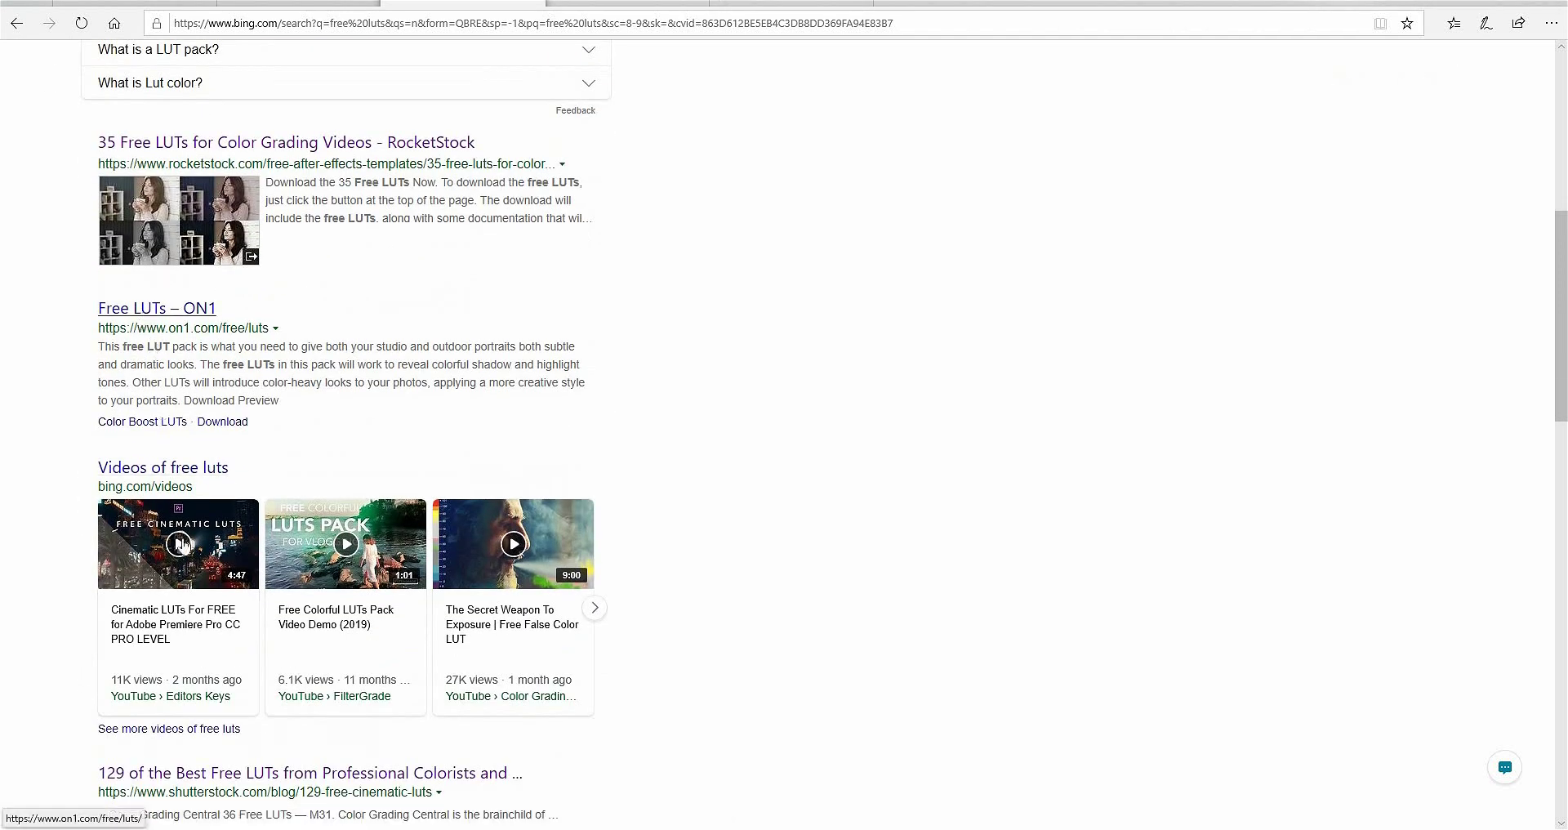
pyautogui.scroll(-3, 187, 746)
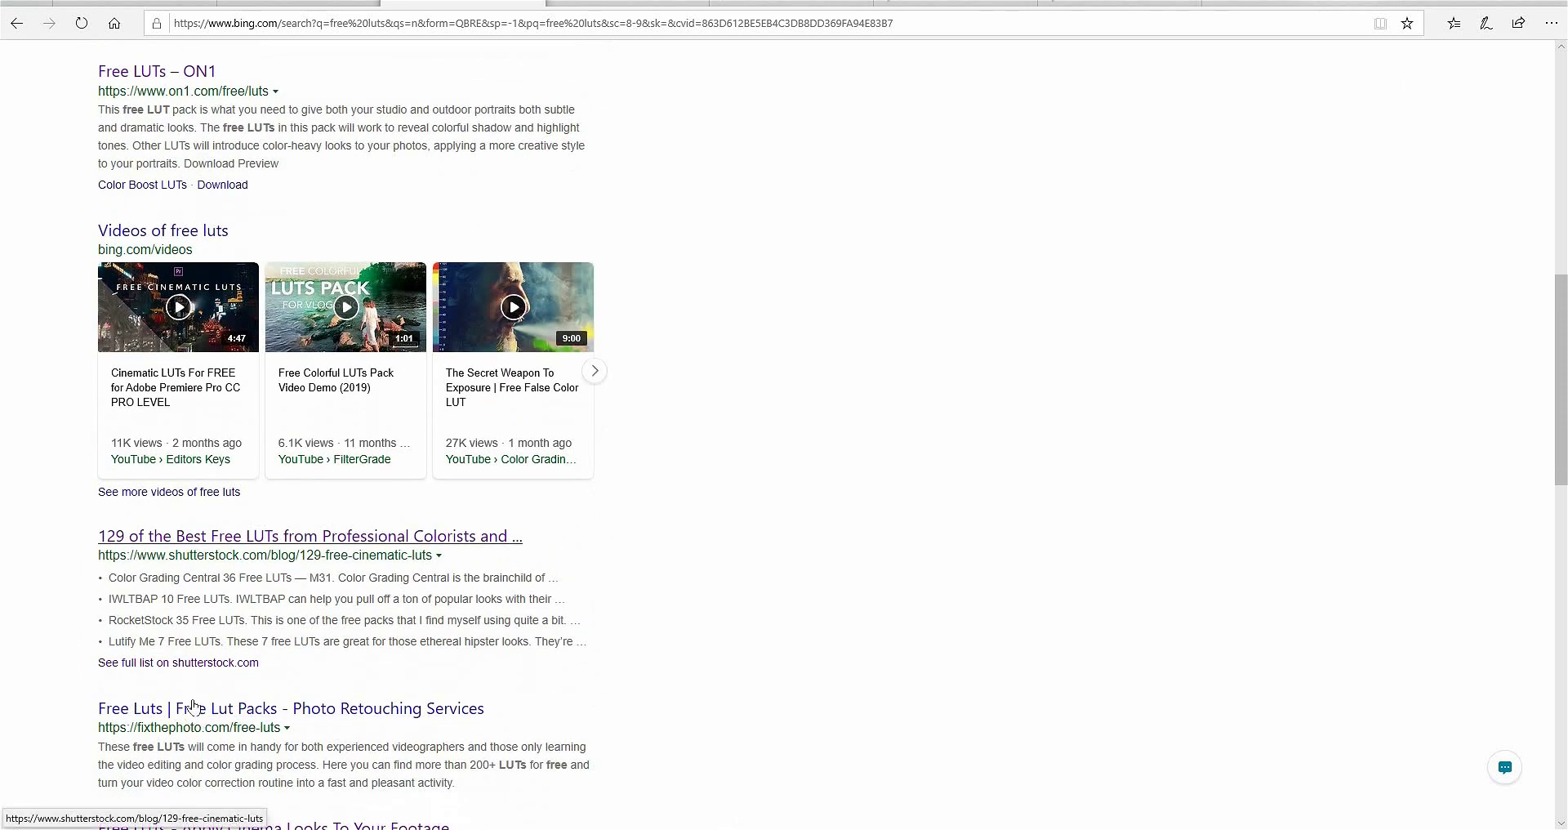
pyautogui.scroll(-2, 194, 700)
pyautogui.scroll(-2, 186, 531)
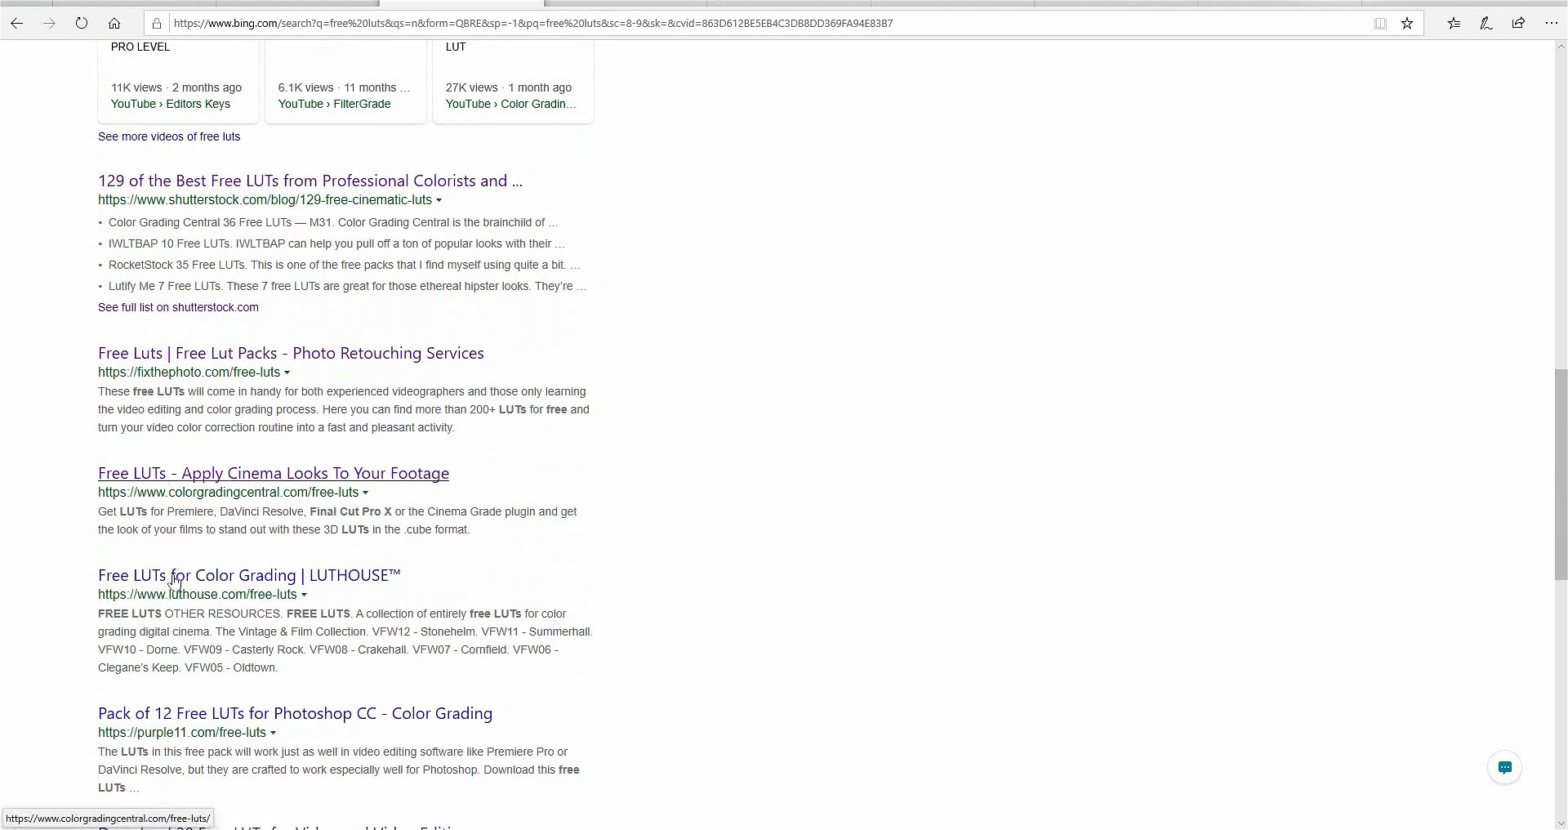
pyautogui.middleClick(274, 472)
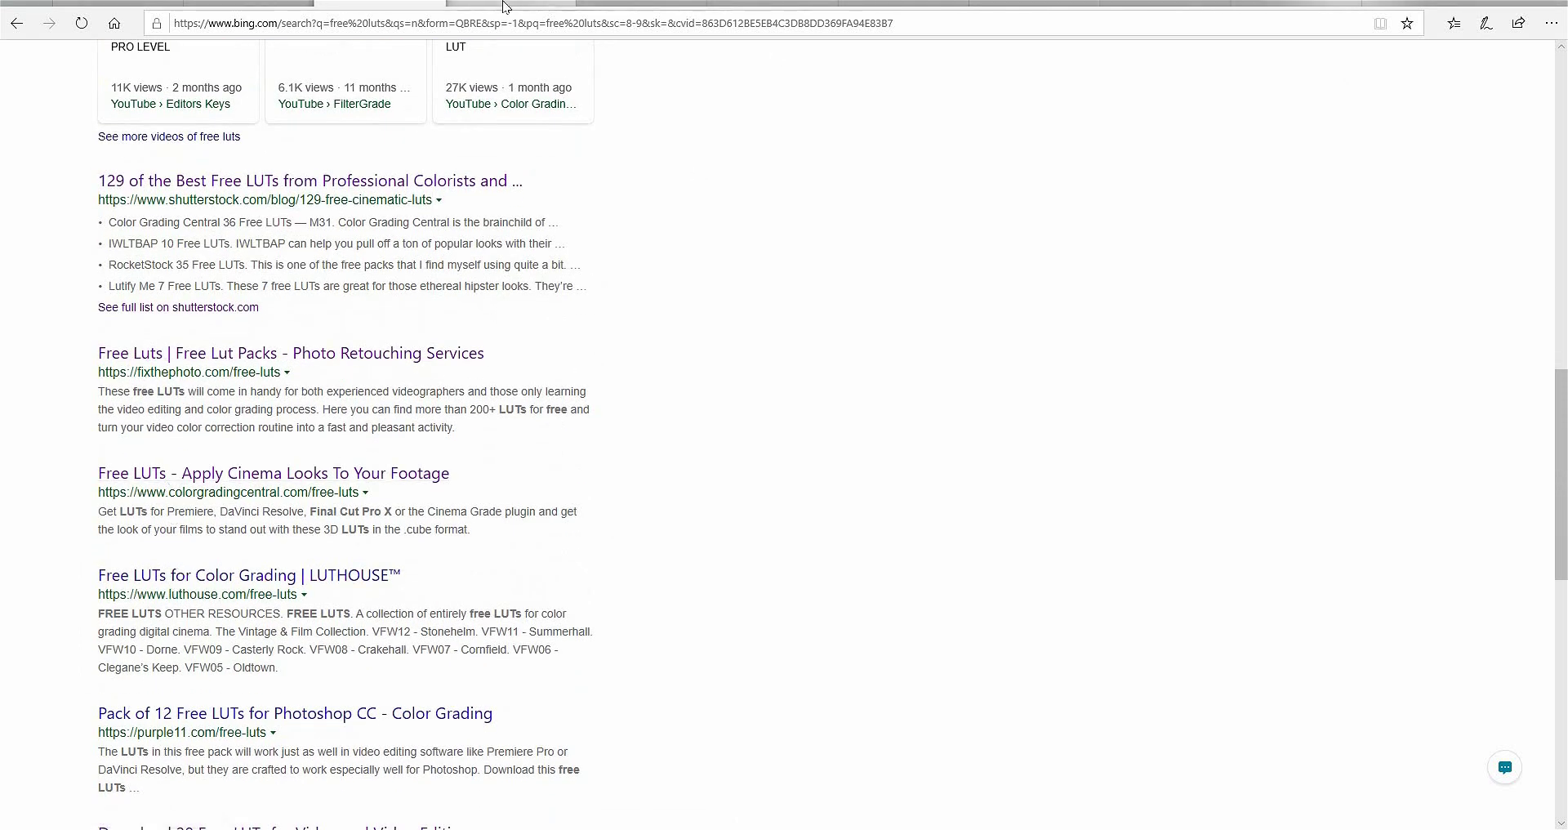
pyautogui.hotkey('ctrl', 'Tab')
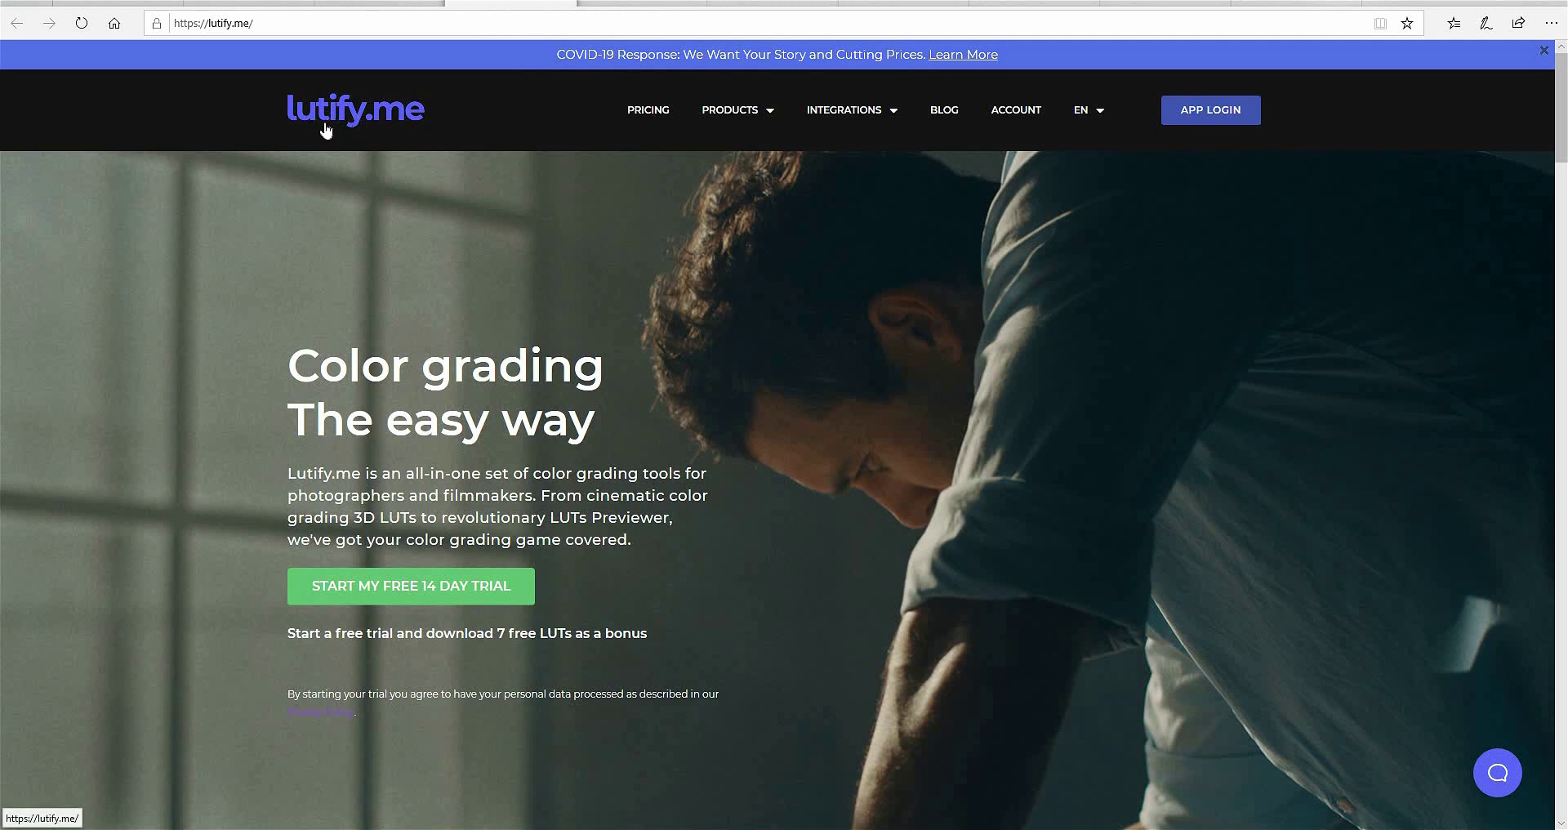
# Step: Jump from the lutify.me Examples page down to the LUT category showcase at Cine Looks
pyautogui.scroll(-5, 835, 408)
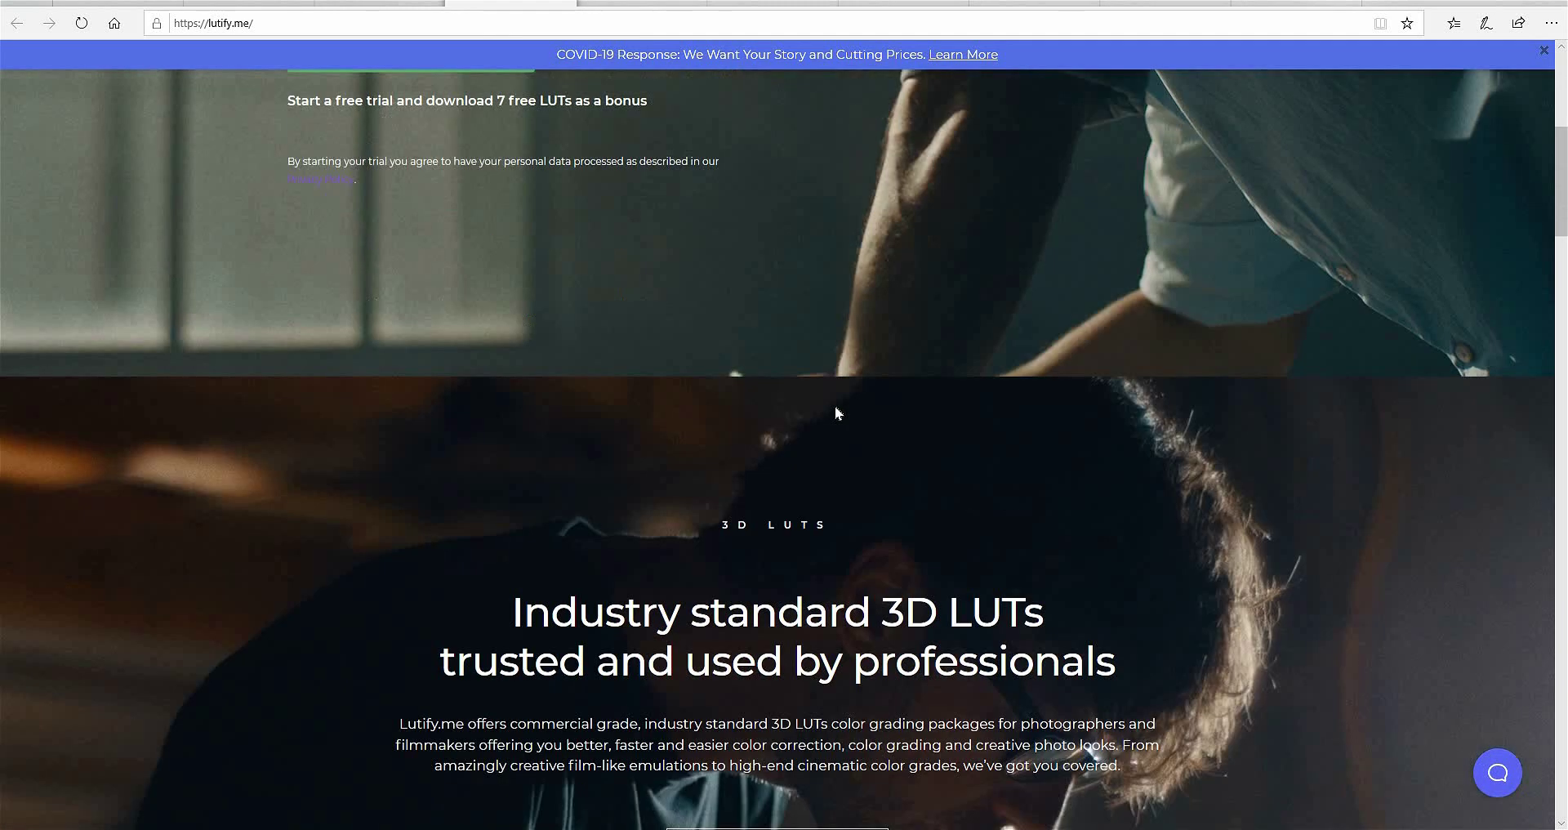
pyautogui.scroll(-5, 846, 405)
pyautogui.scroll(10, 849, 400)
pyautogui.scroll(2, 849, 401)
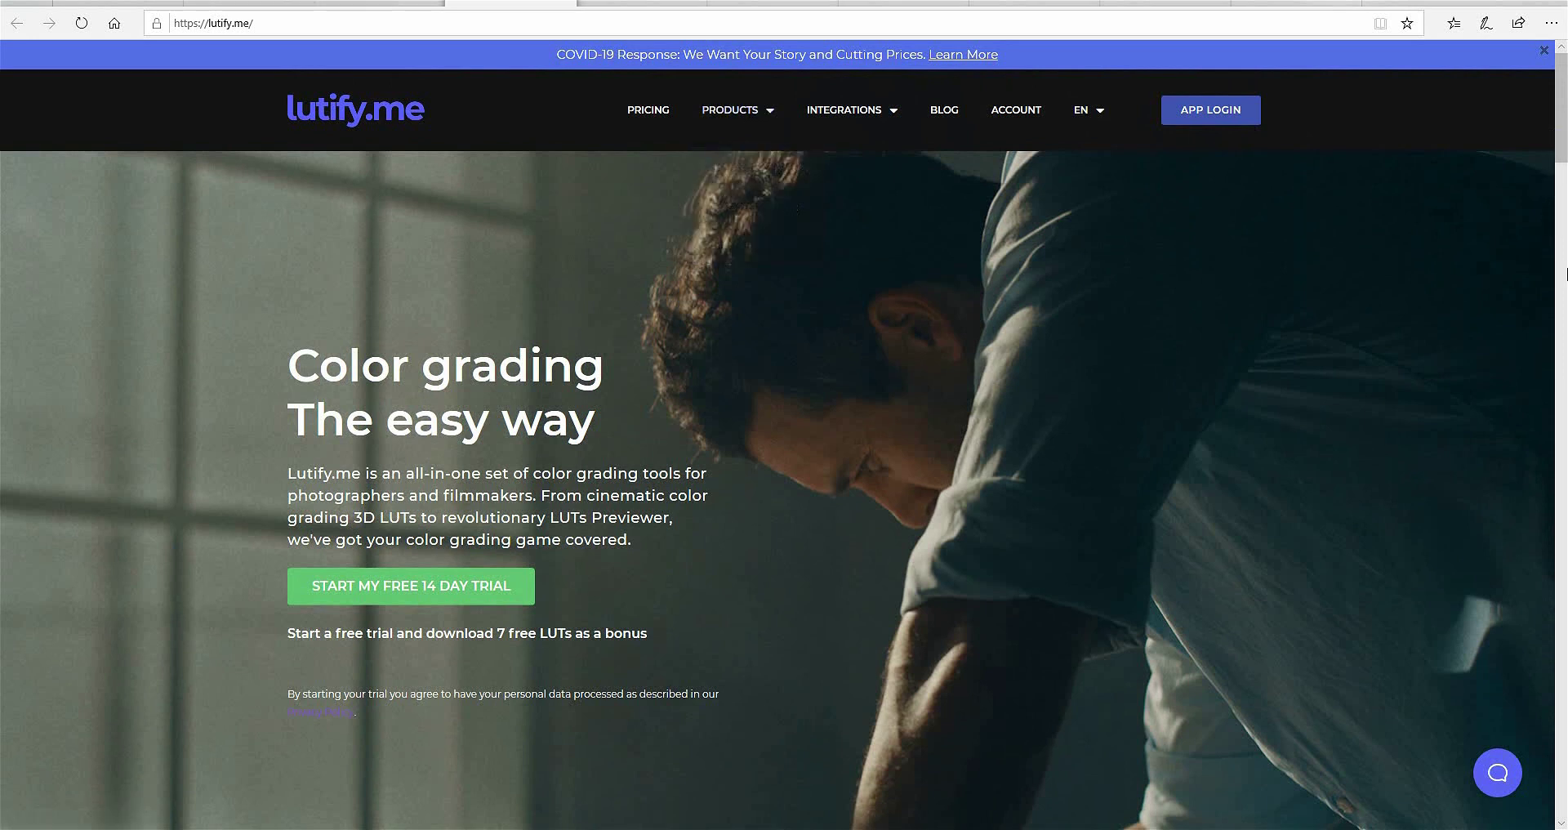
pyautogui.moveTo(1560, 155); pyautogui.dragTo(1563, 816)
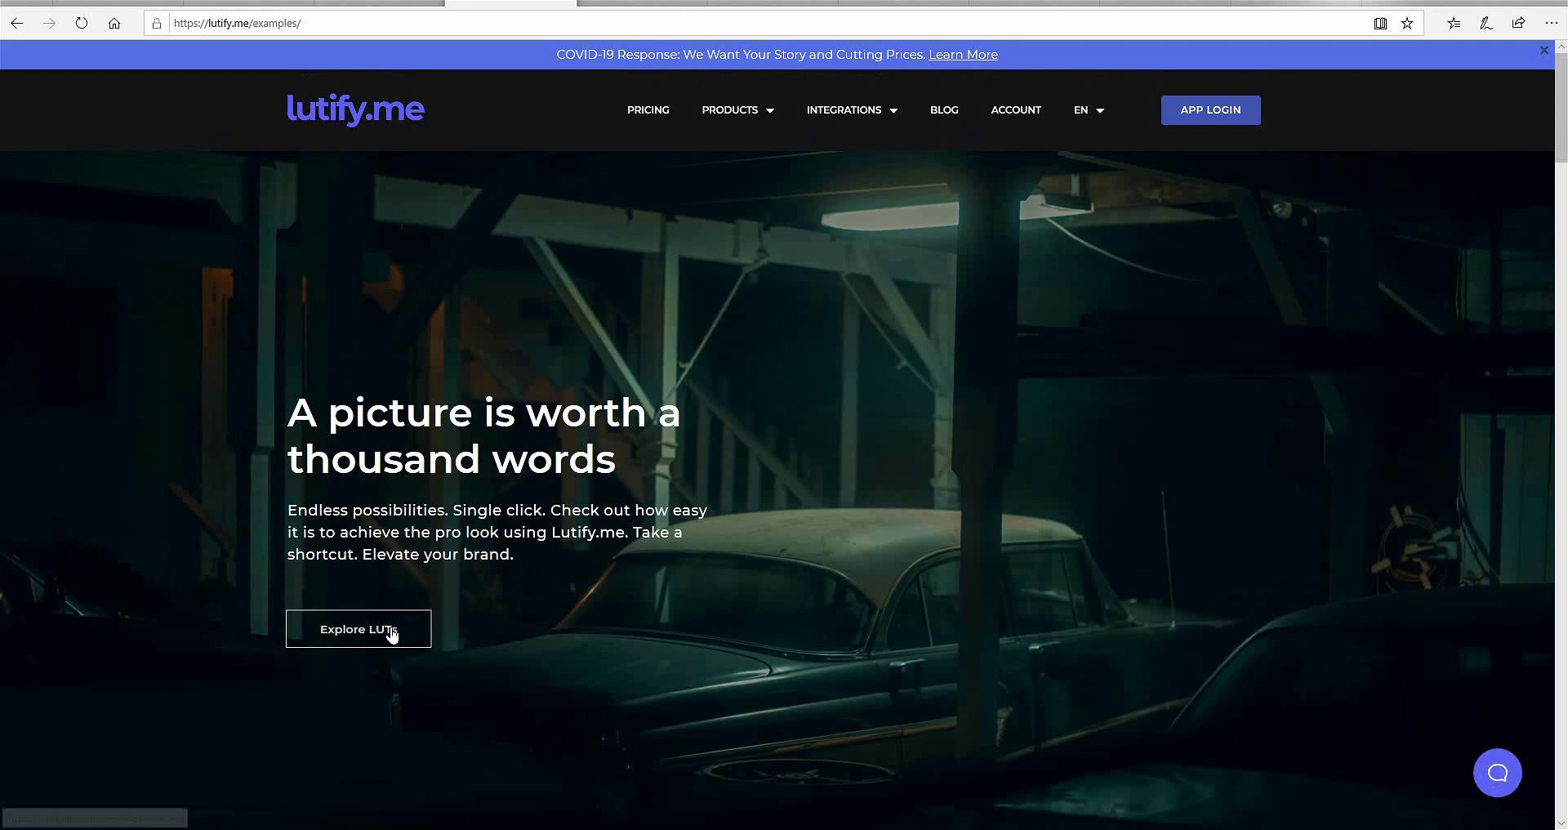
pyautogui.click(399, 635)
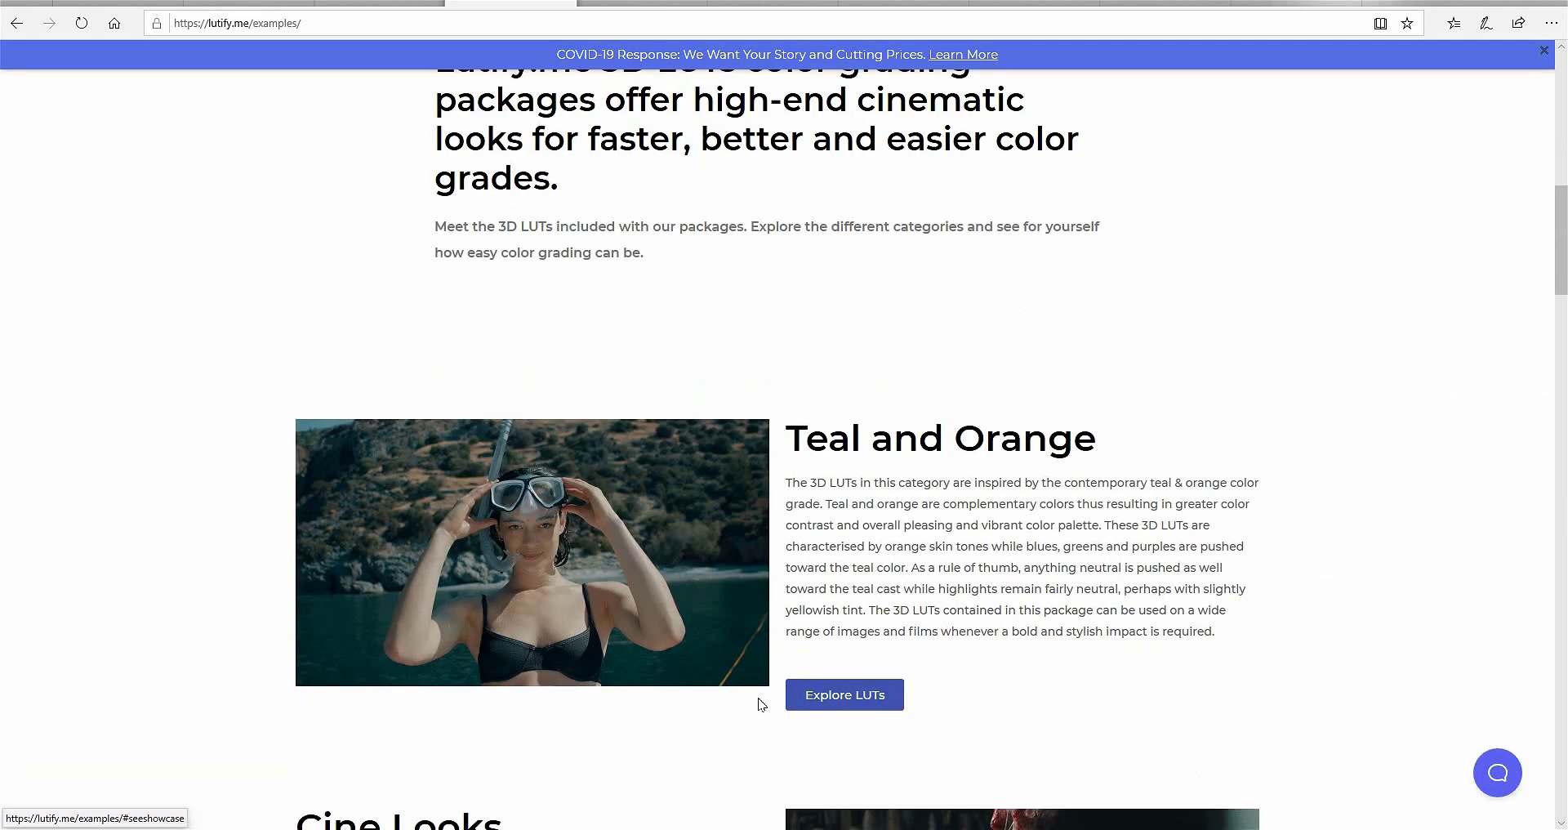
pyautogui.scroll(-6, 758, 703)
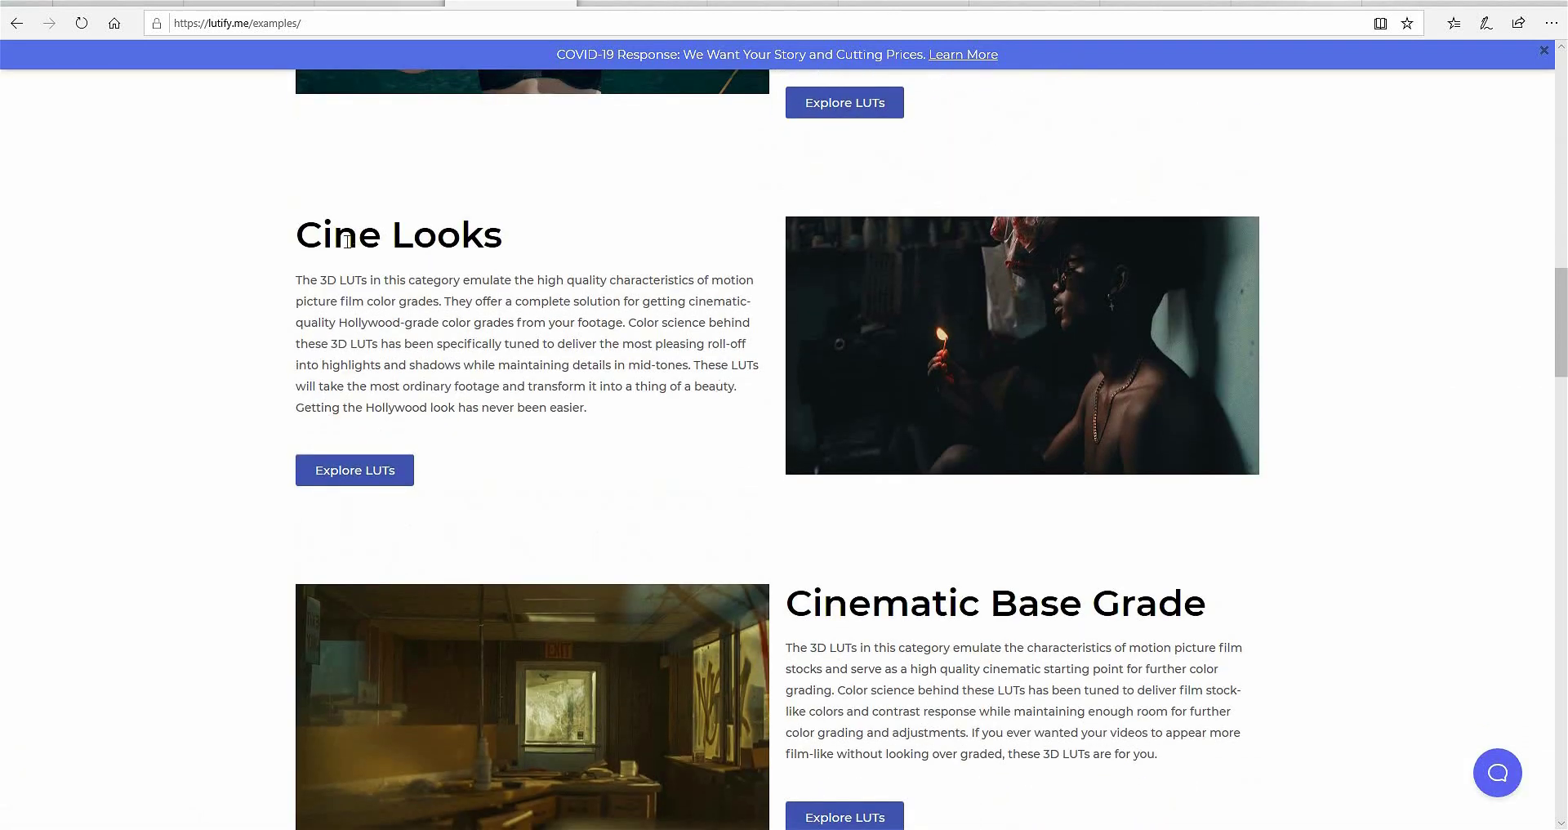
pyautogui.scroll(-1, 439, 292)
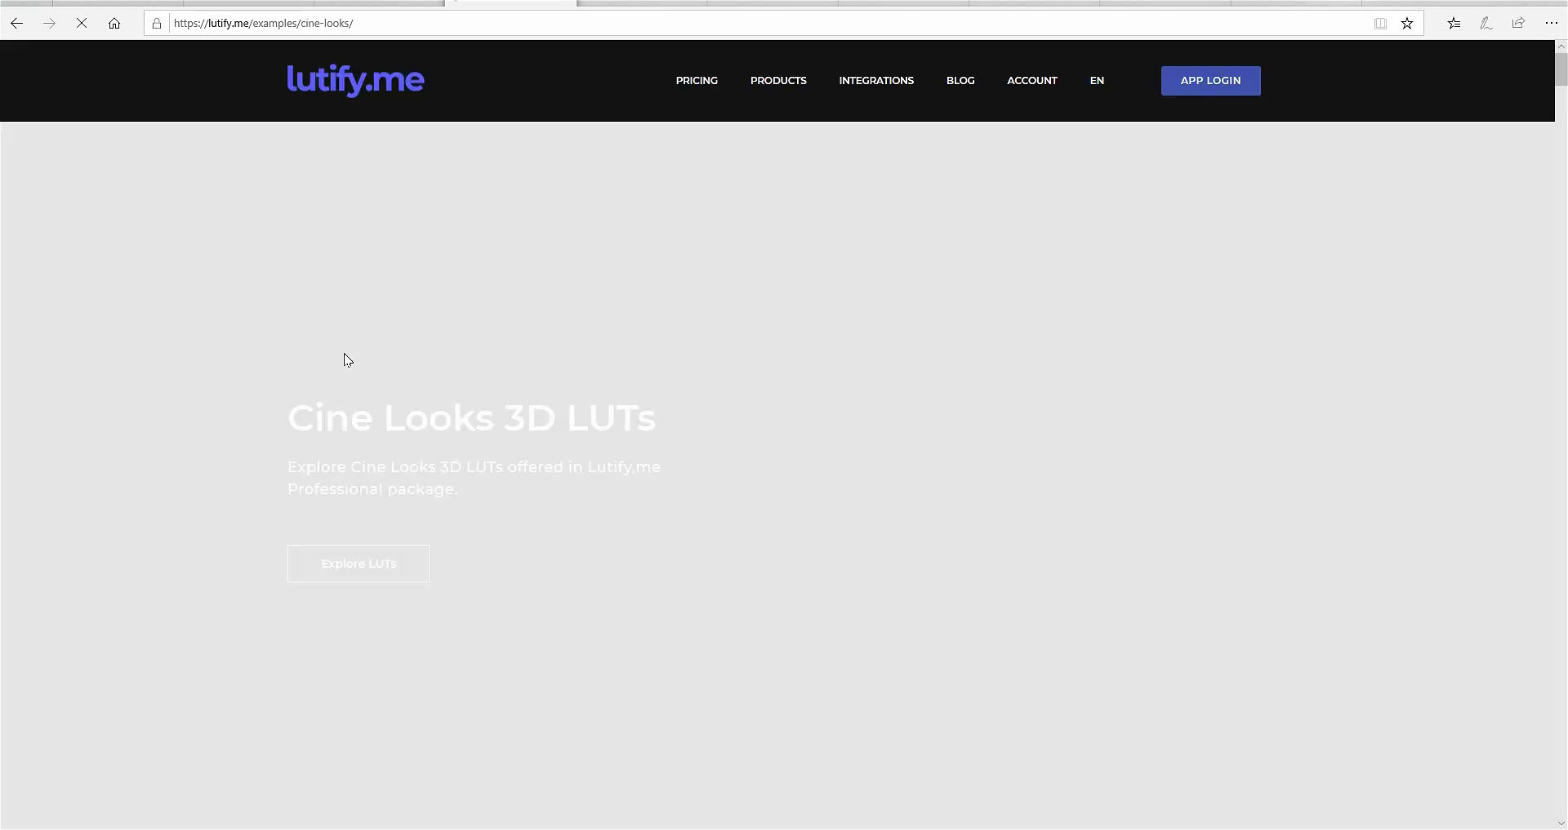
# Step: Jump to the Cine Looks LUT list and drag the Canopus before/after slider to reveal its grade
pyautogui.scroll(-5, 663, 467)
pyautogui.scroll(-5, 705, 453)
pyautogui.scroll(-3, 722, 451)
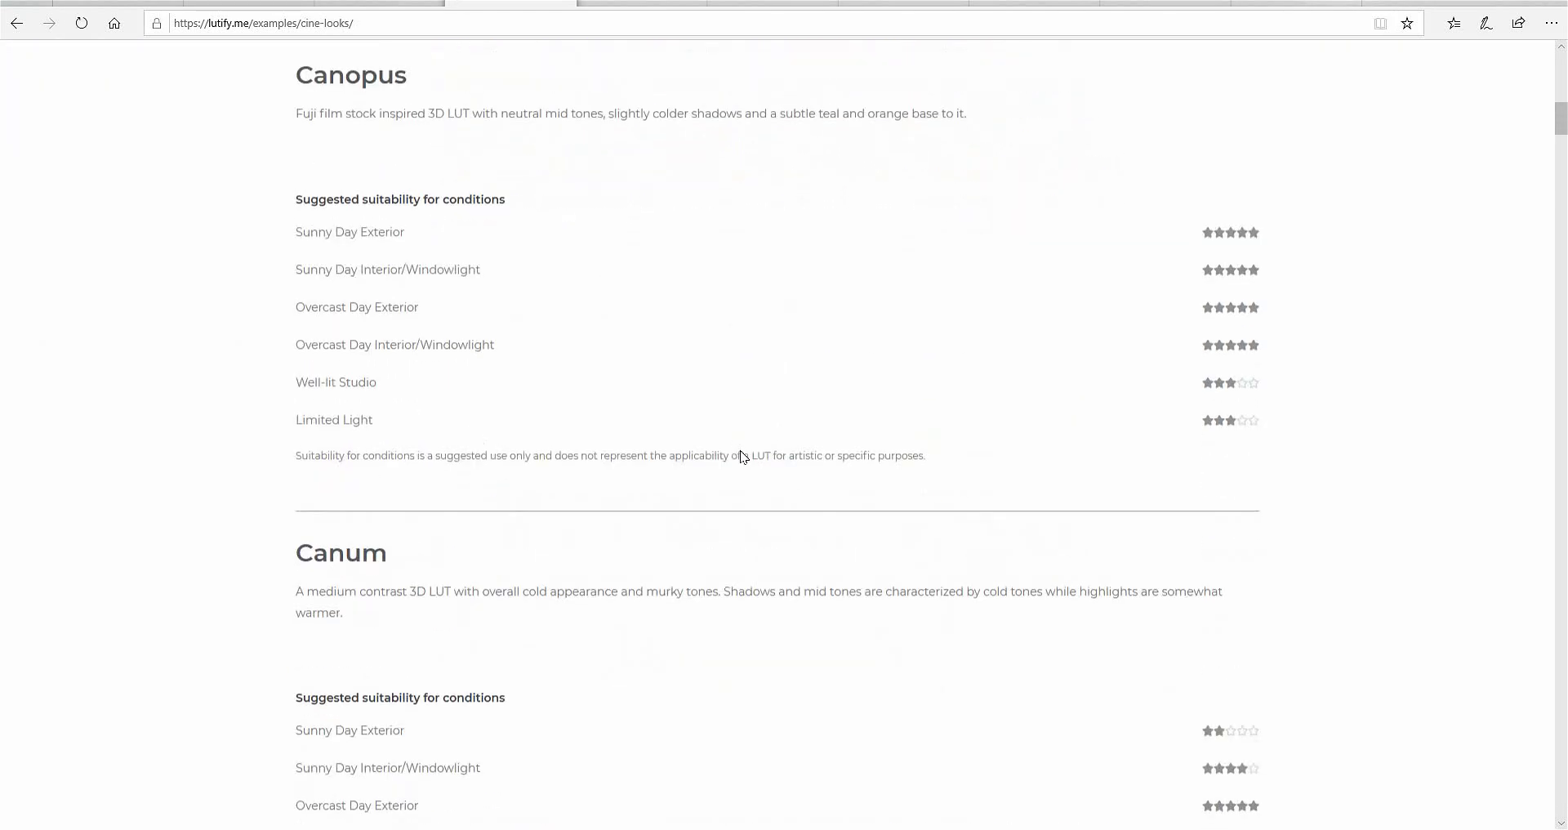
pyautogui.scroll(-6, 740, 449)
pyautogui.scroll(3, 741, 449)
pyautogui.scroll(10, 741, 449)
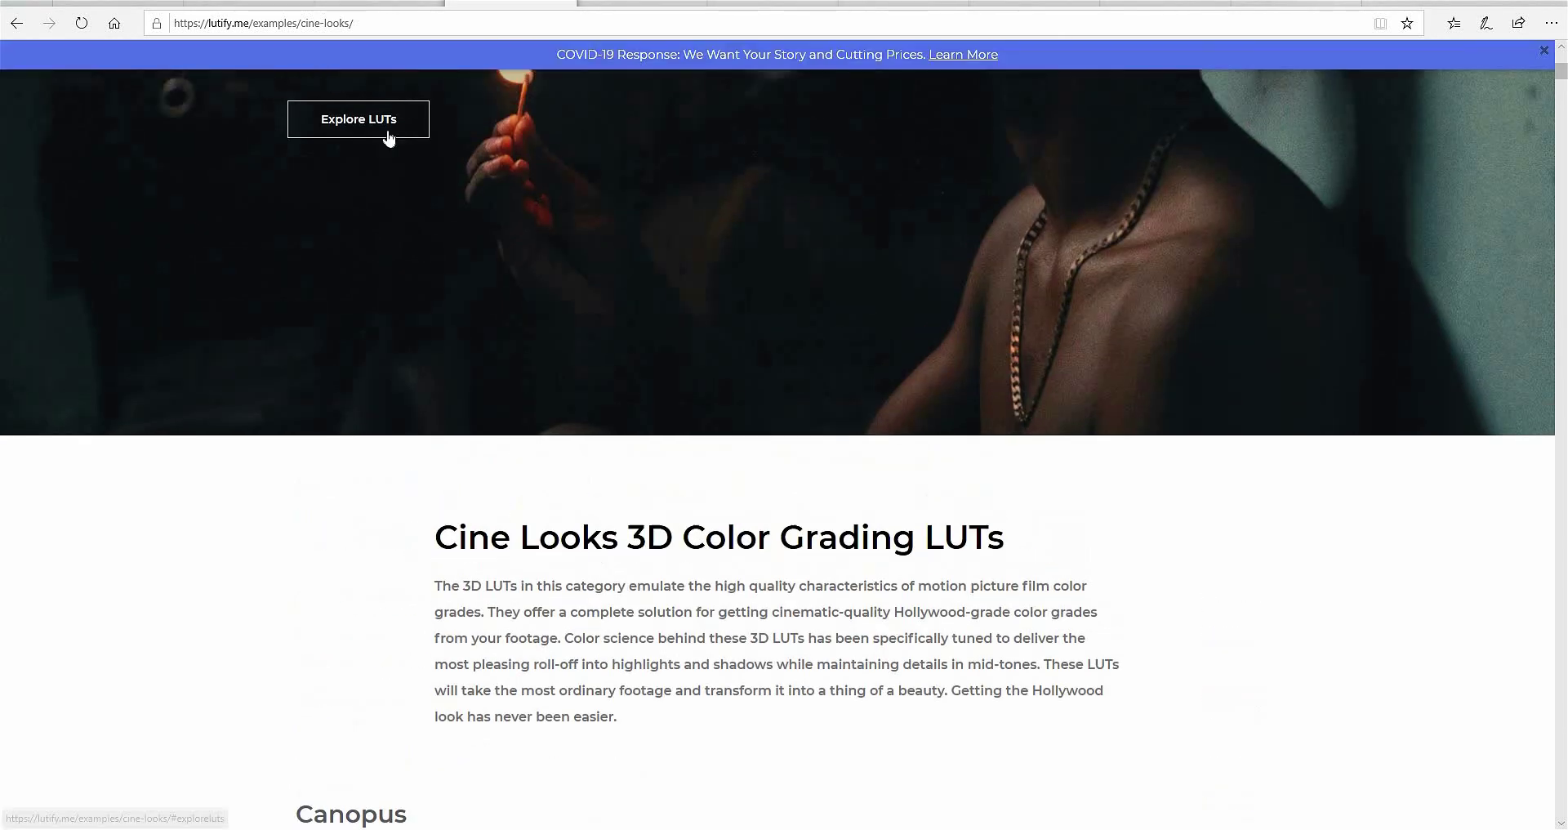
pyautogui.click(389, 132)
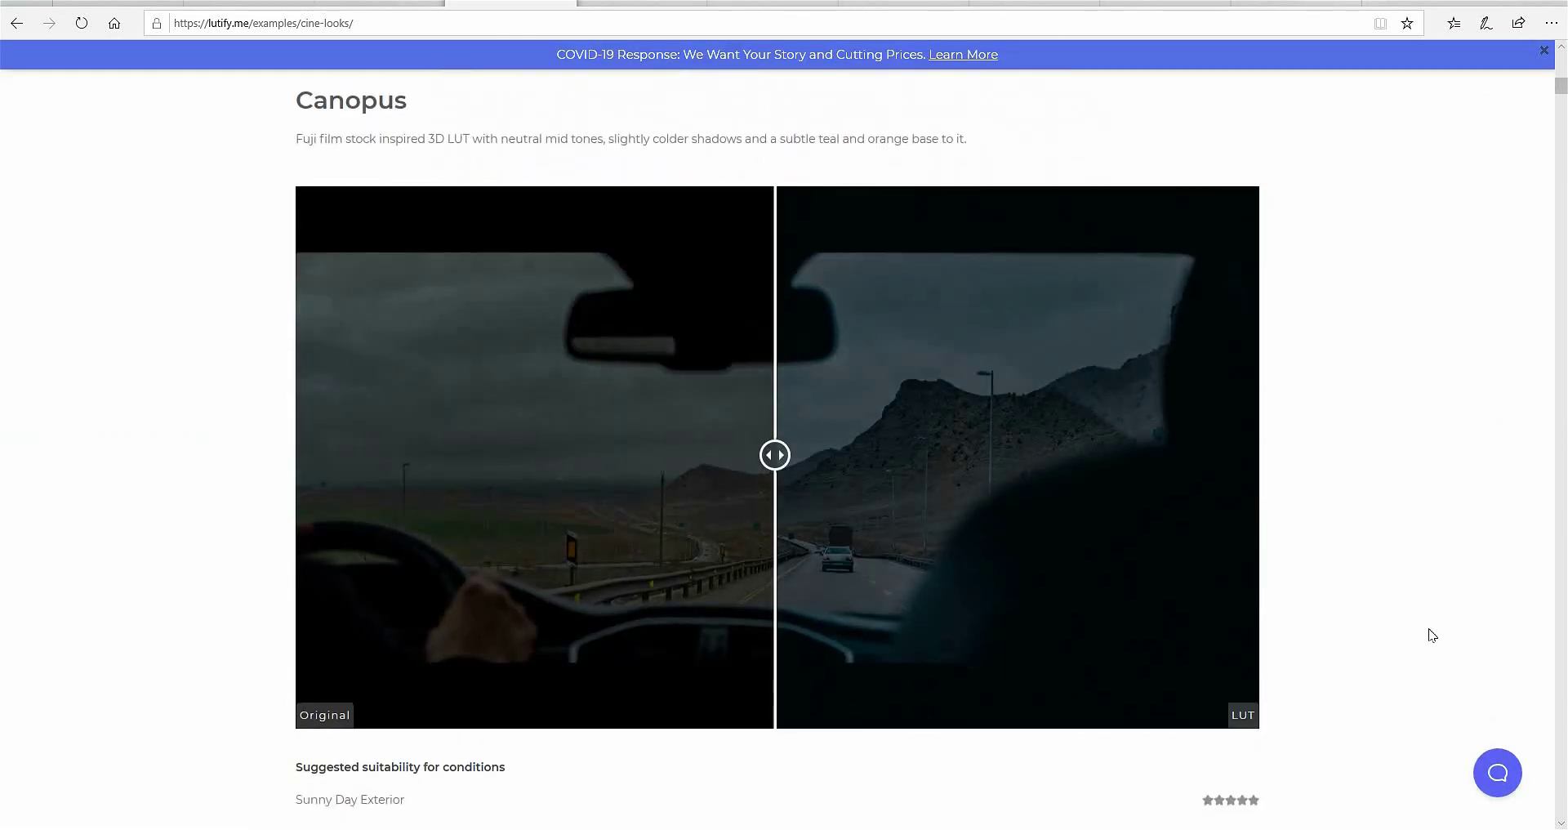
pyautogui.click(1258, 490)
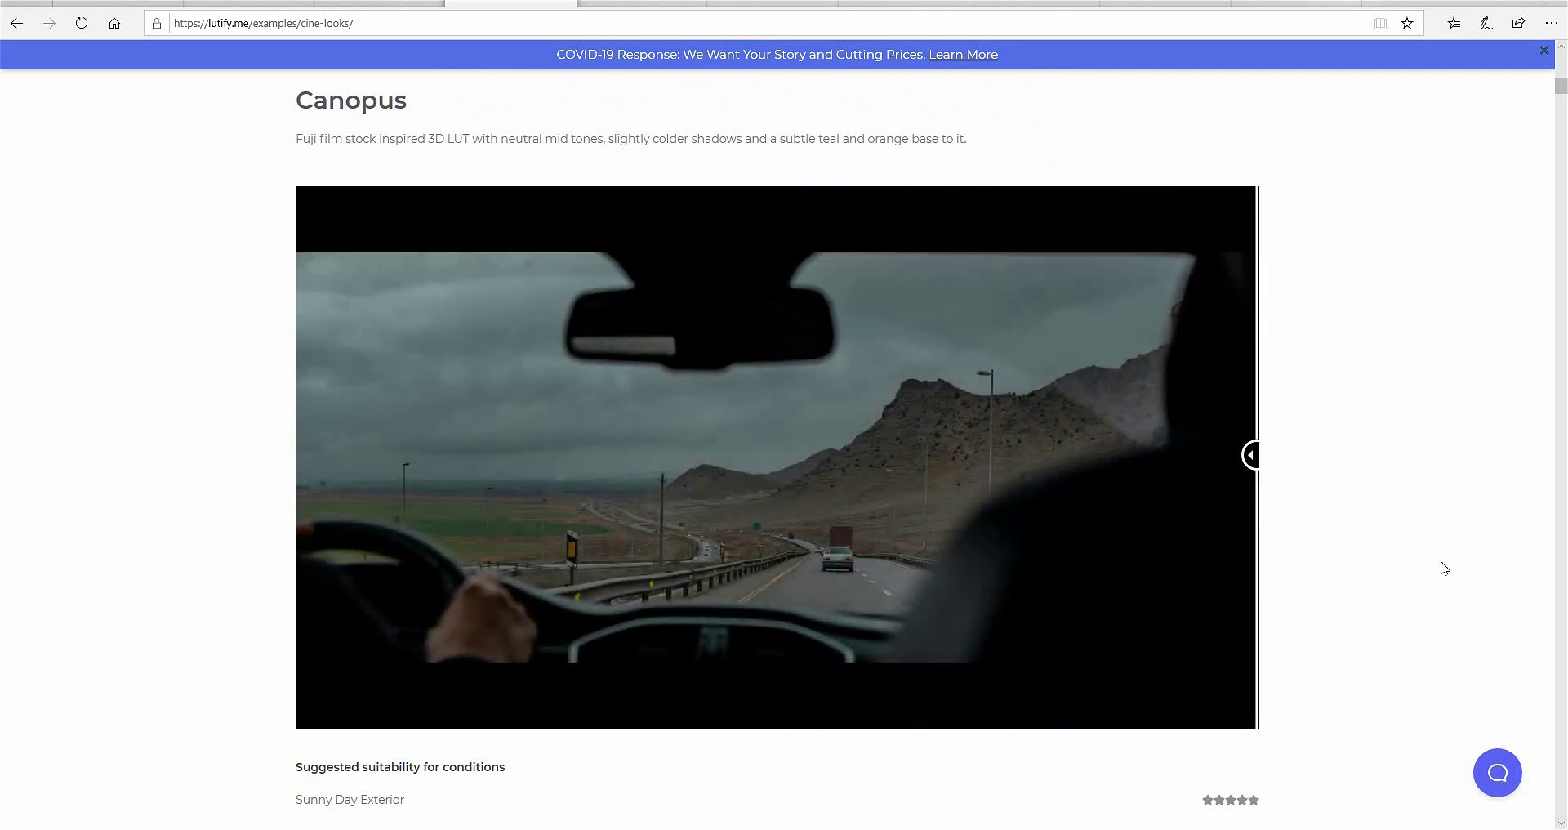
pyautogui.moveTo(1249, 455)
pyautogui.mouseDown()
pyautogui.moveTo(227, 422)
pyautogui.moveTo(291, 462)
pyautogui.moveTo(1176, 471)
pyautogui.moveTo(748, 468)
pyautogui.moveTo(929, 507)
pyautogui.mouseUp()
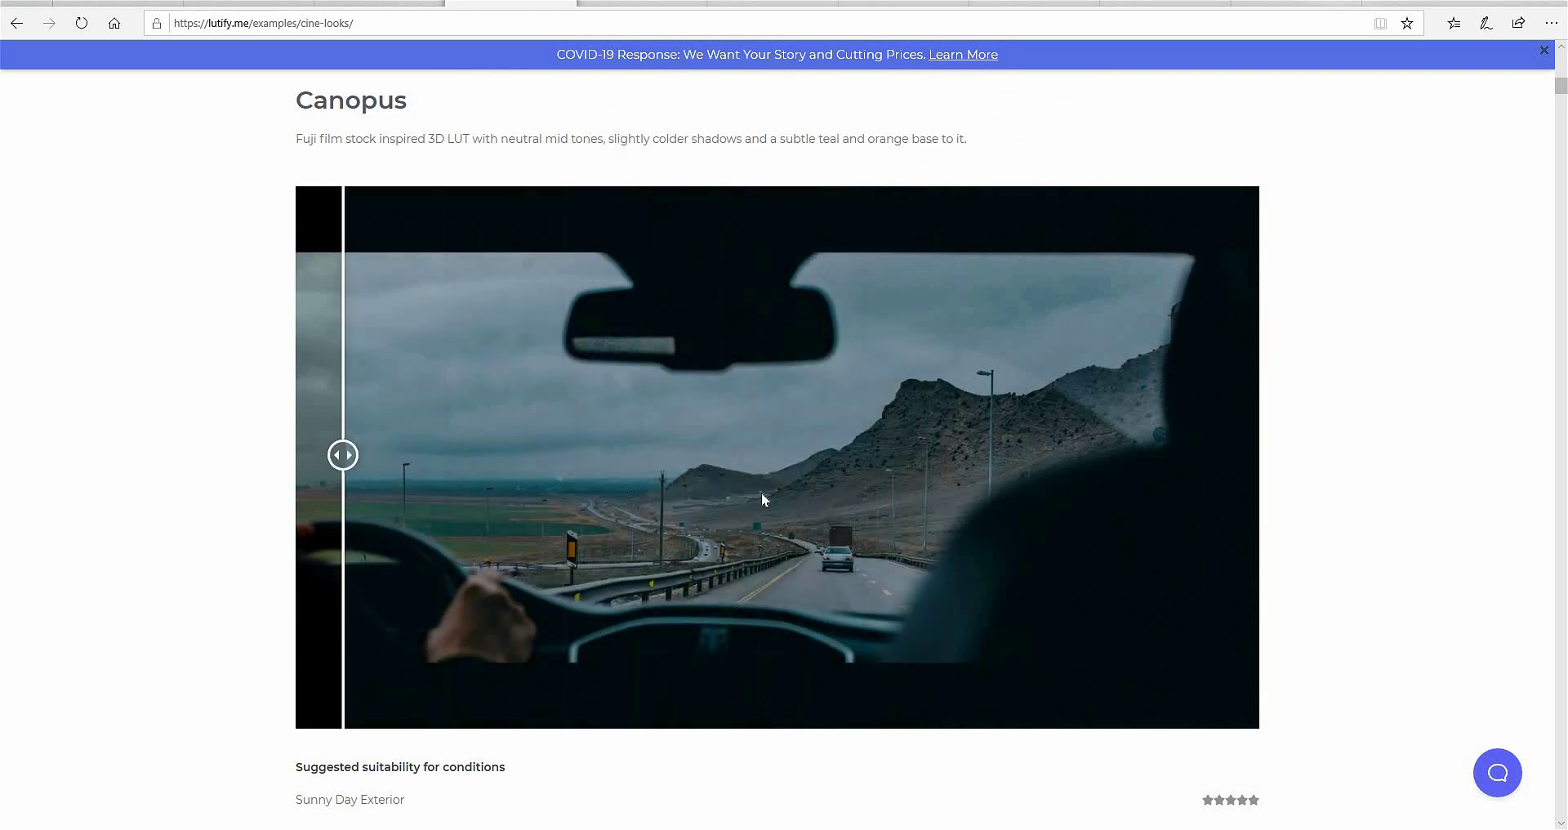
# Step: Compare the Canum, Capella and Calioth LUTs against their original images
pyautogui.scroll(-2, 1339, 511)
pyautogui.scroll(-5, 1345, 504)
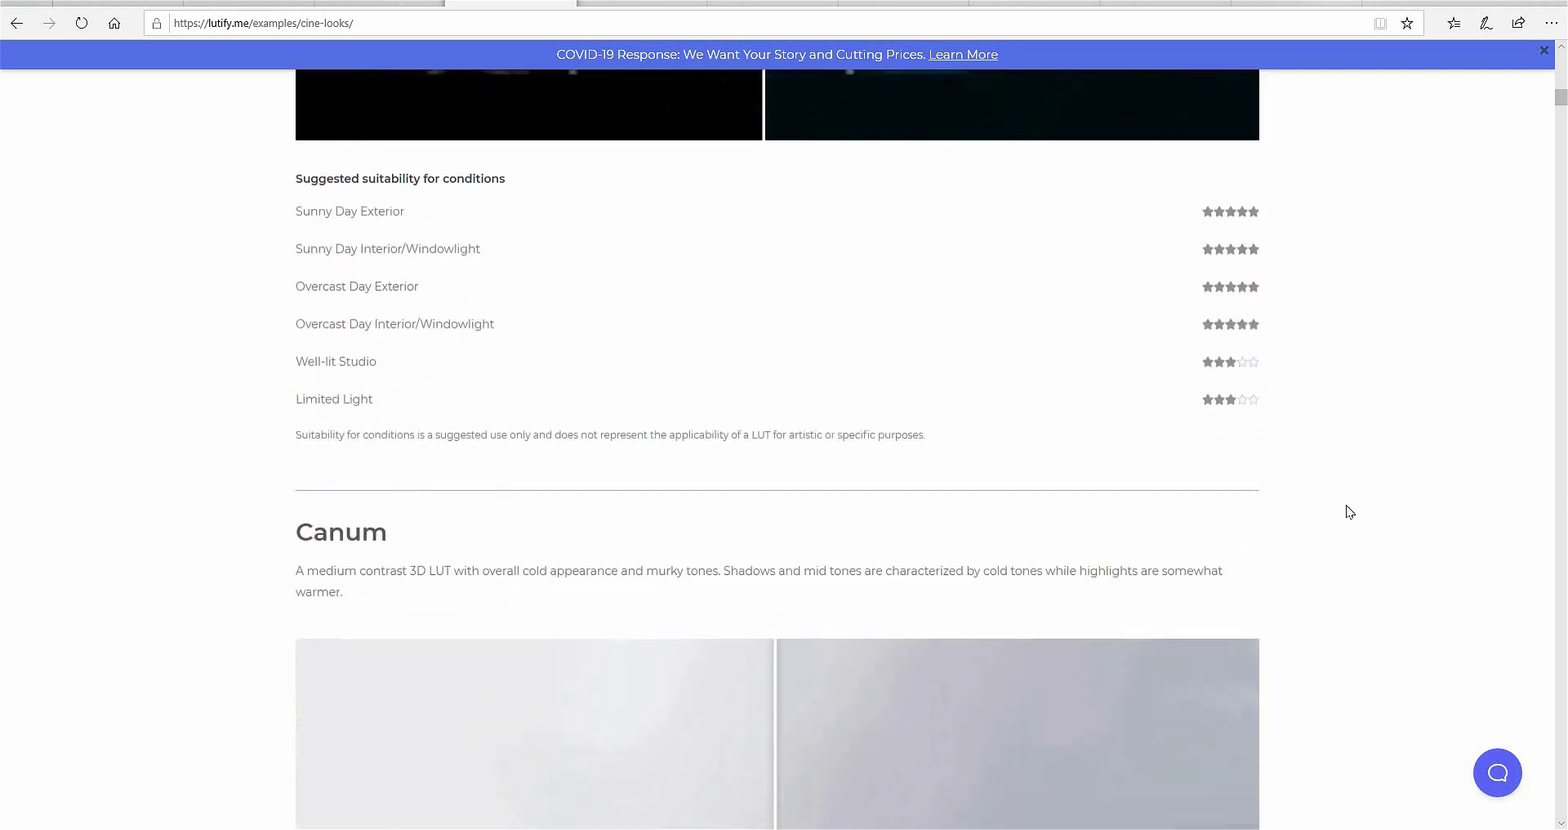
pyautogui.scroll(-4, 1346, 505)
pyautogui.scroll(-3, 843, 339)
pyautogui.moveTo(1142, 354); pyautogui.dragTo(1333, 369)
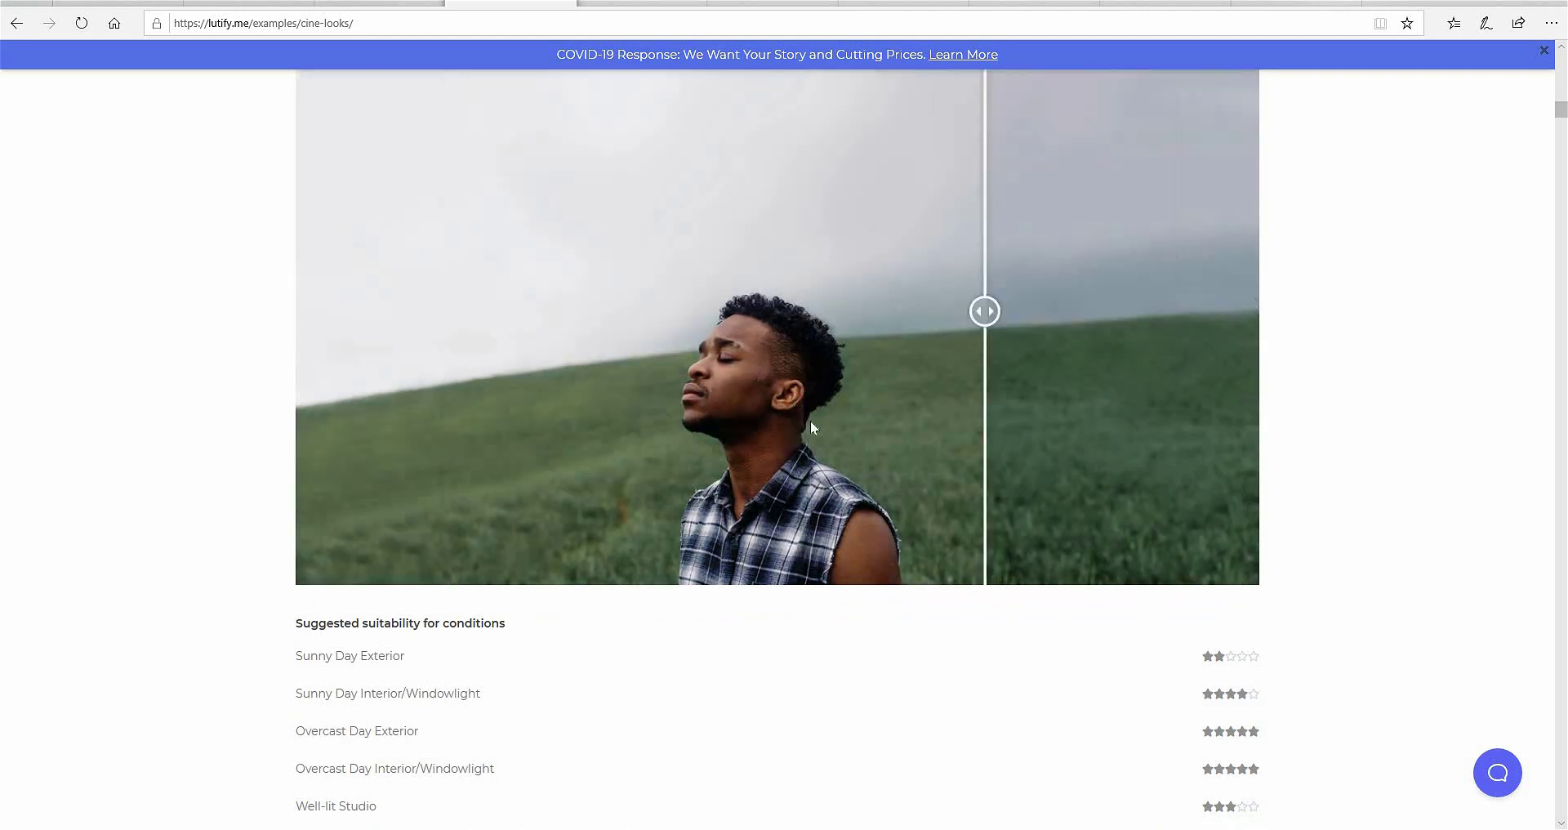
pyautogui.scroll(-2, 825, 440)
pyautogui.scroll(-8, 833, 441)
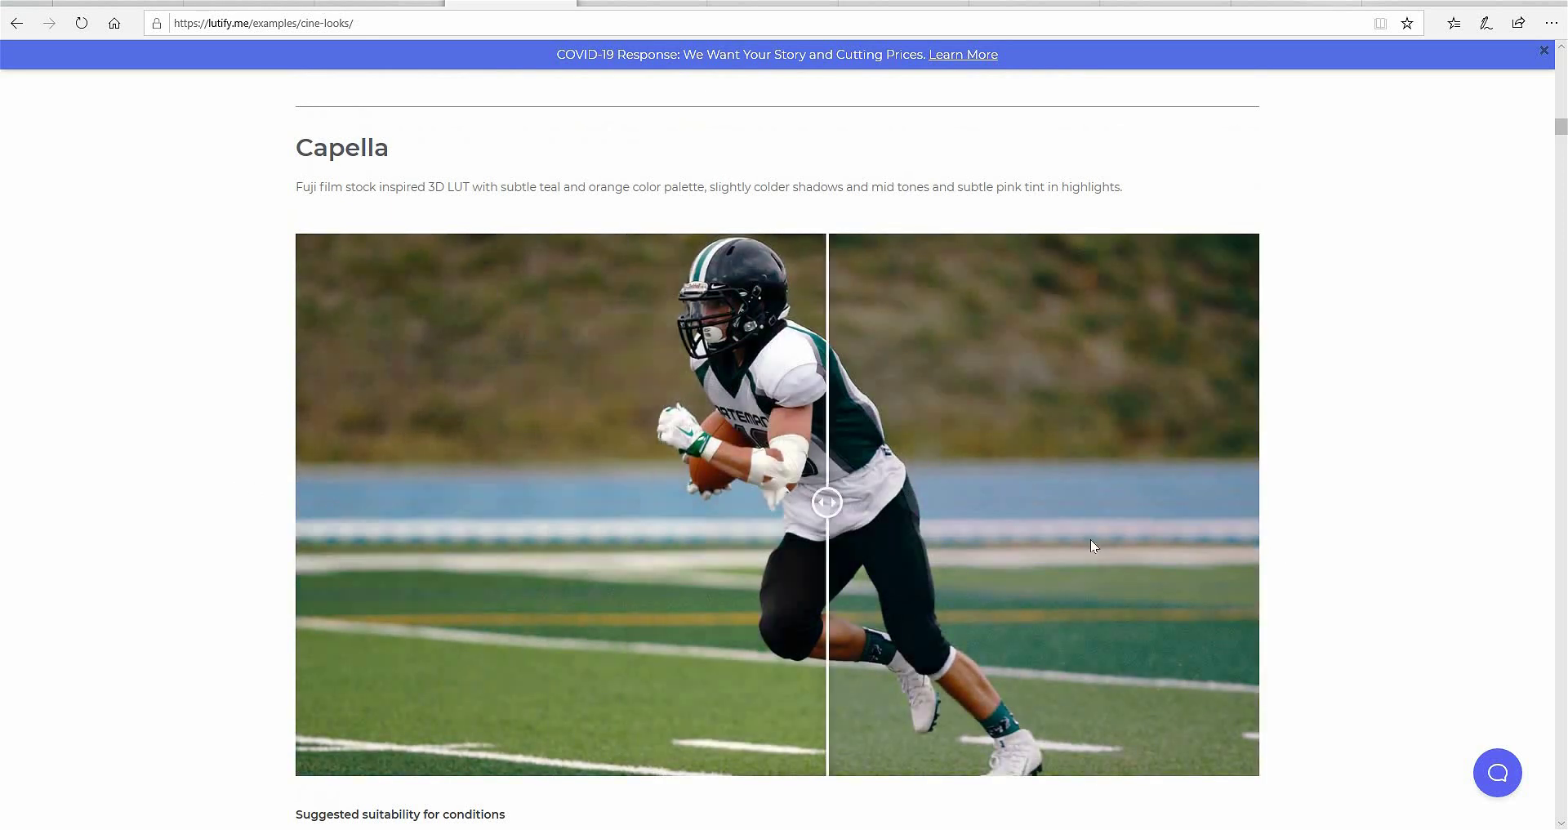
pyautogui.scroll(-7, 784, 516)
pyautogui.scroll(-4, 800, 518)
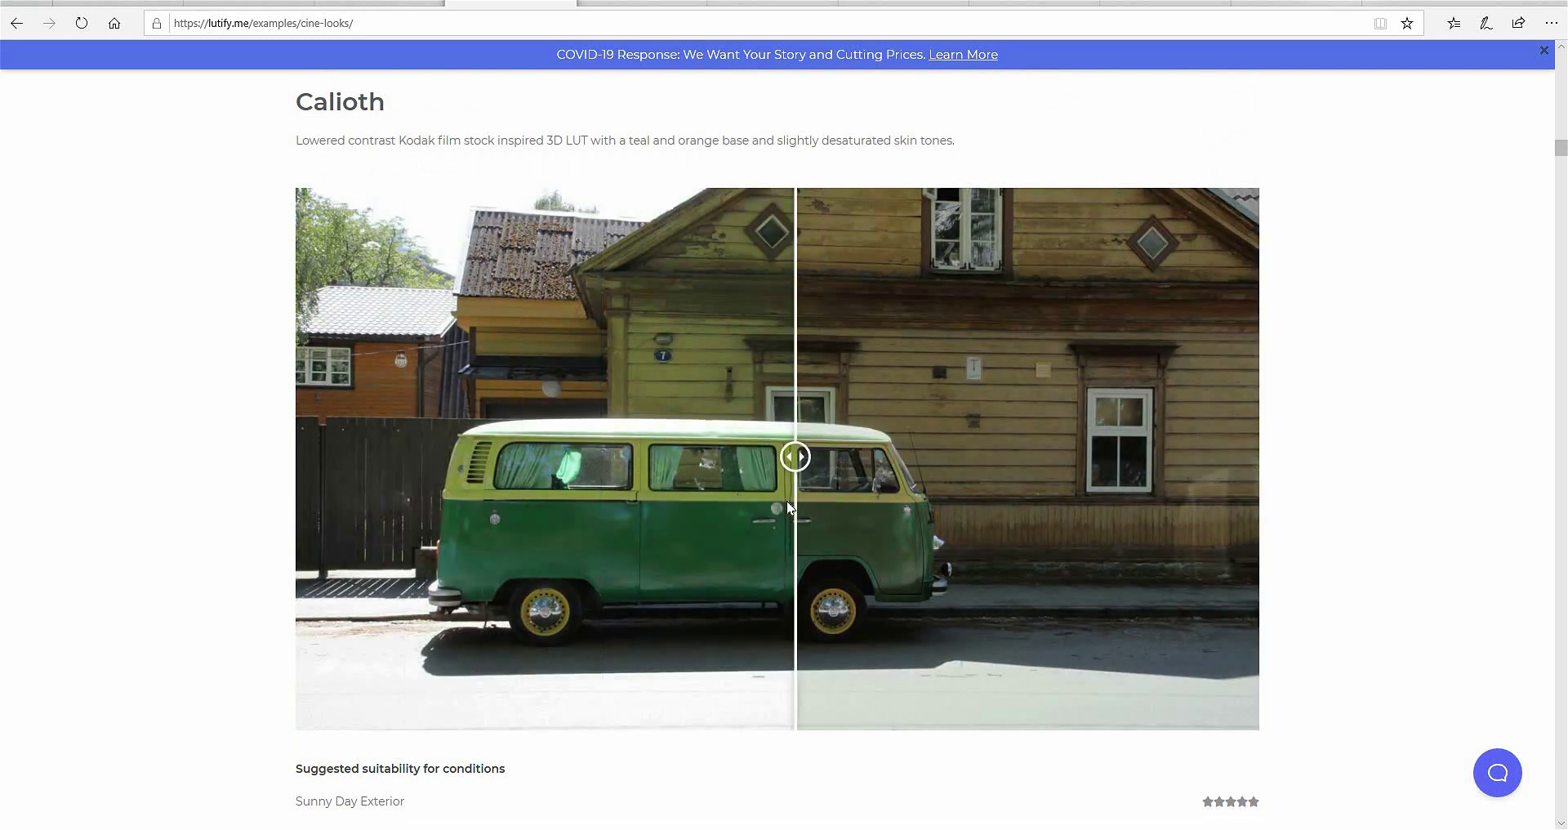
pyautogui.scroll(-7, 744, 592)
pyautogui.scroll(-7, 744, 596)
pyautogui.scroll(1, 786, 445)
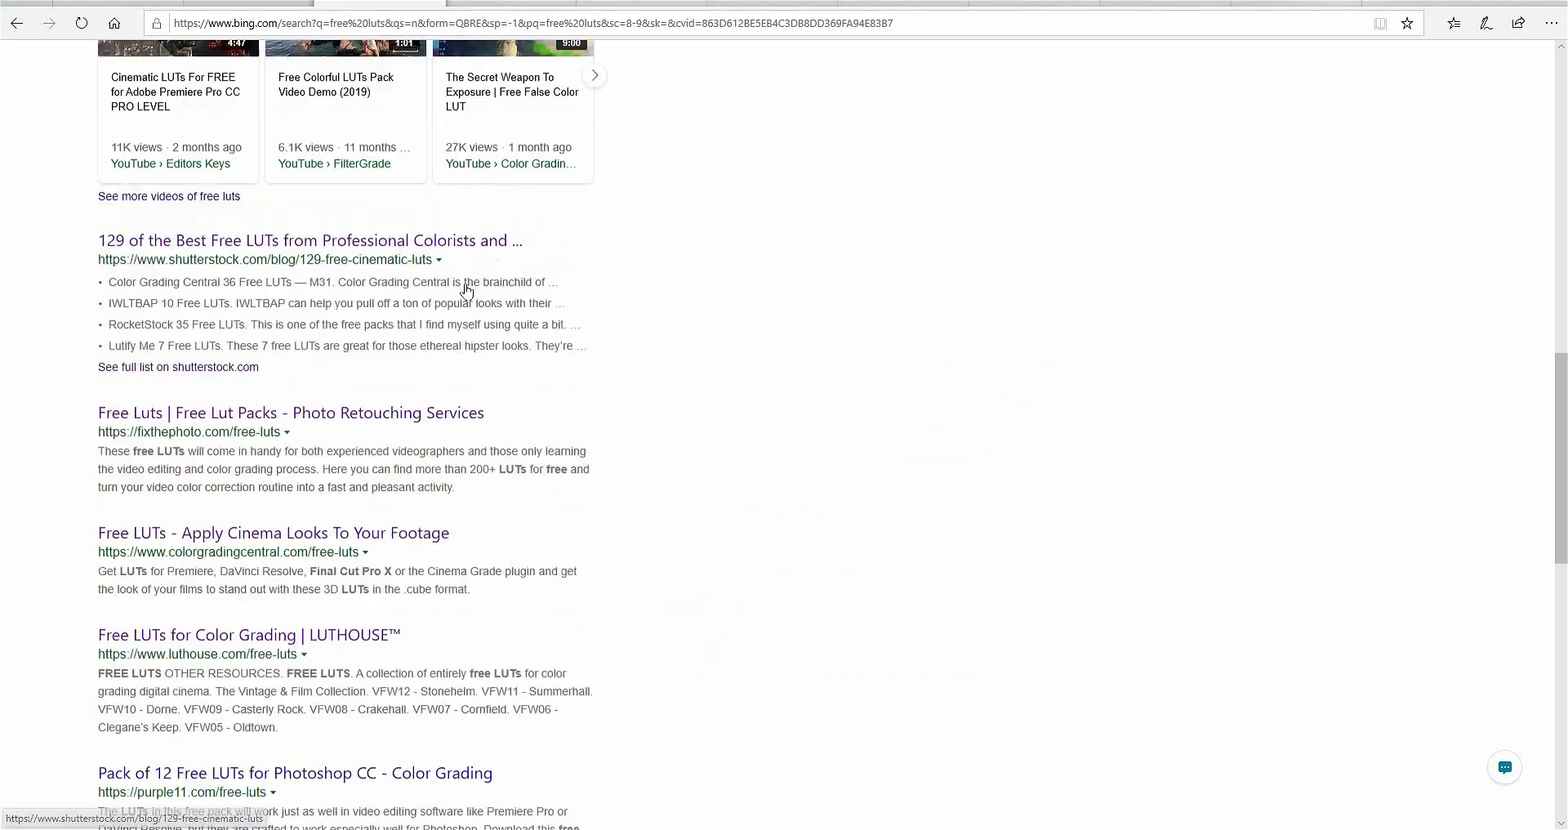
# Step: Move to the next free LUT page and dismiss its light leaks signup popup
pyautogui.scroll(10, 169, 104)
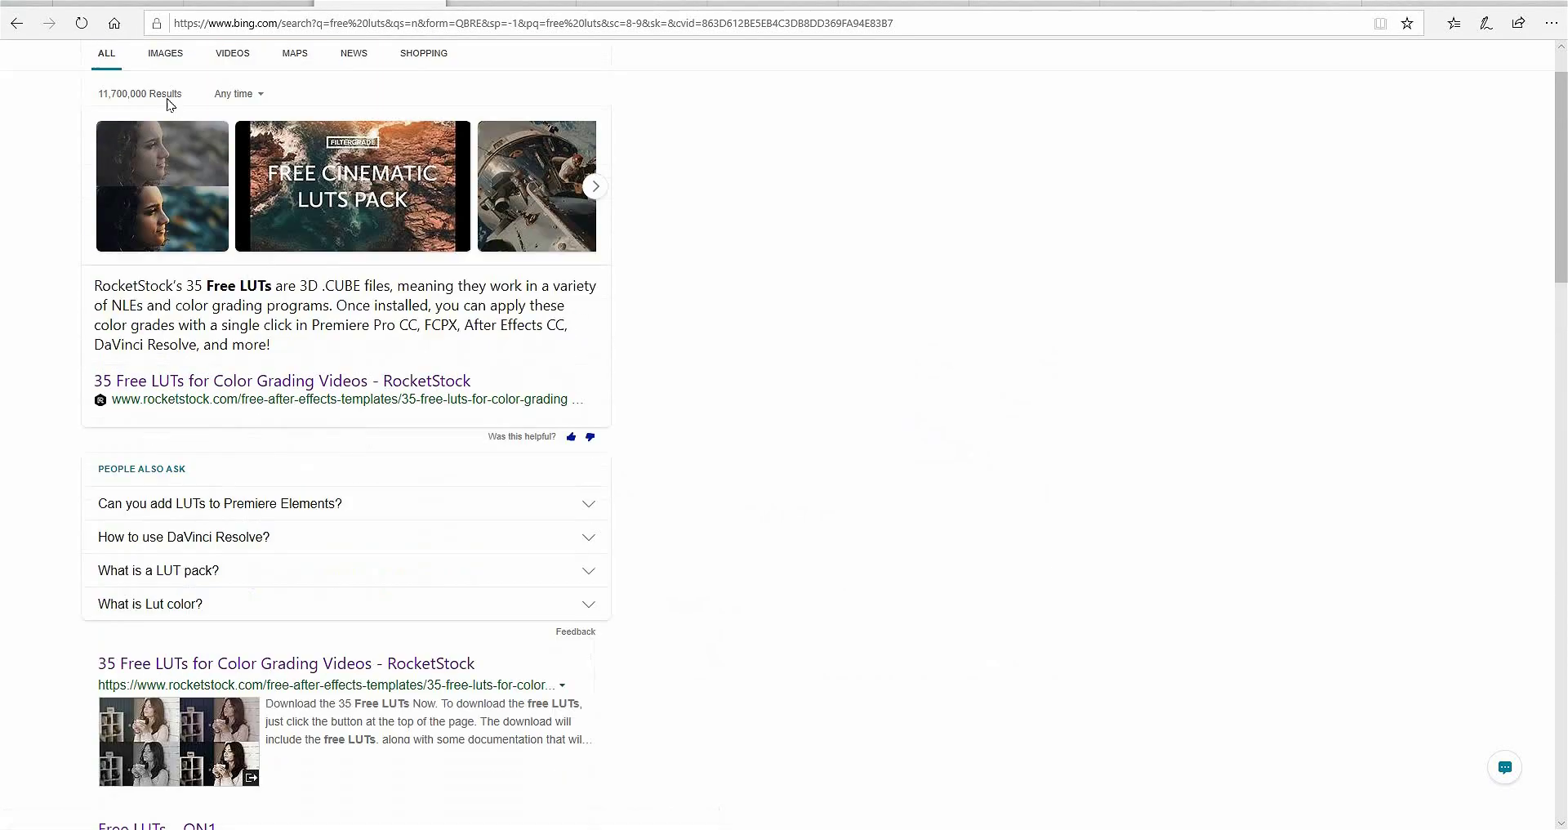
pyautogui.scroll(1, 169, 104)
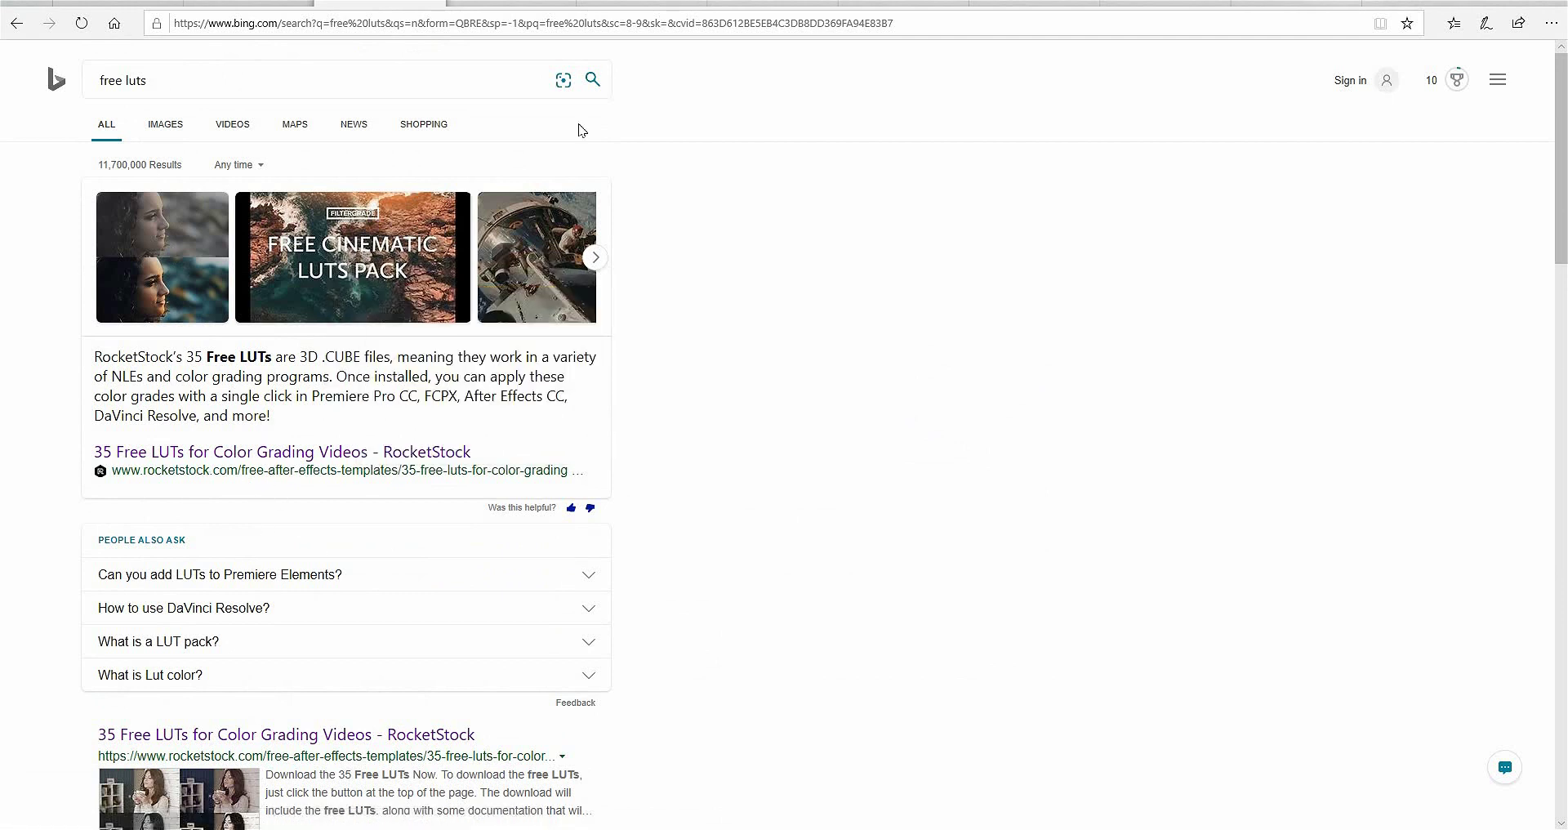
pyautogui.hotkey('ctrl', 'Tab')
pyautogui.hotkey('ctrl', 'Tab')
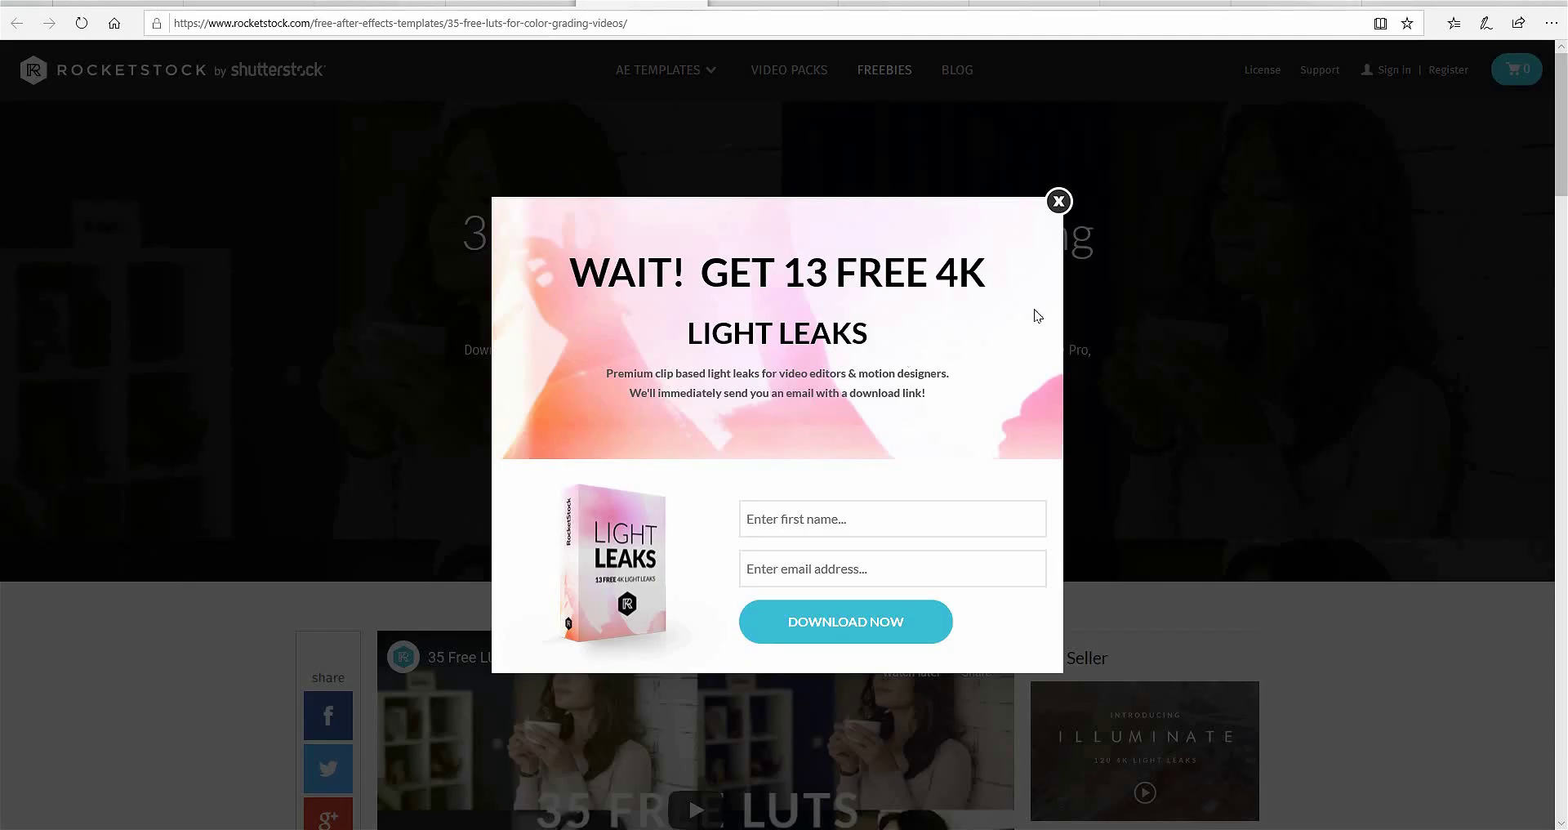
pyautogui.press('Escape')
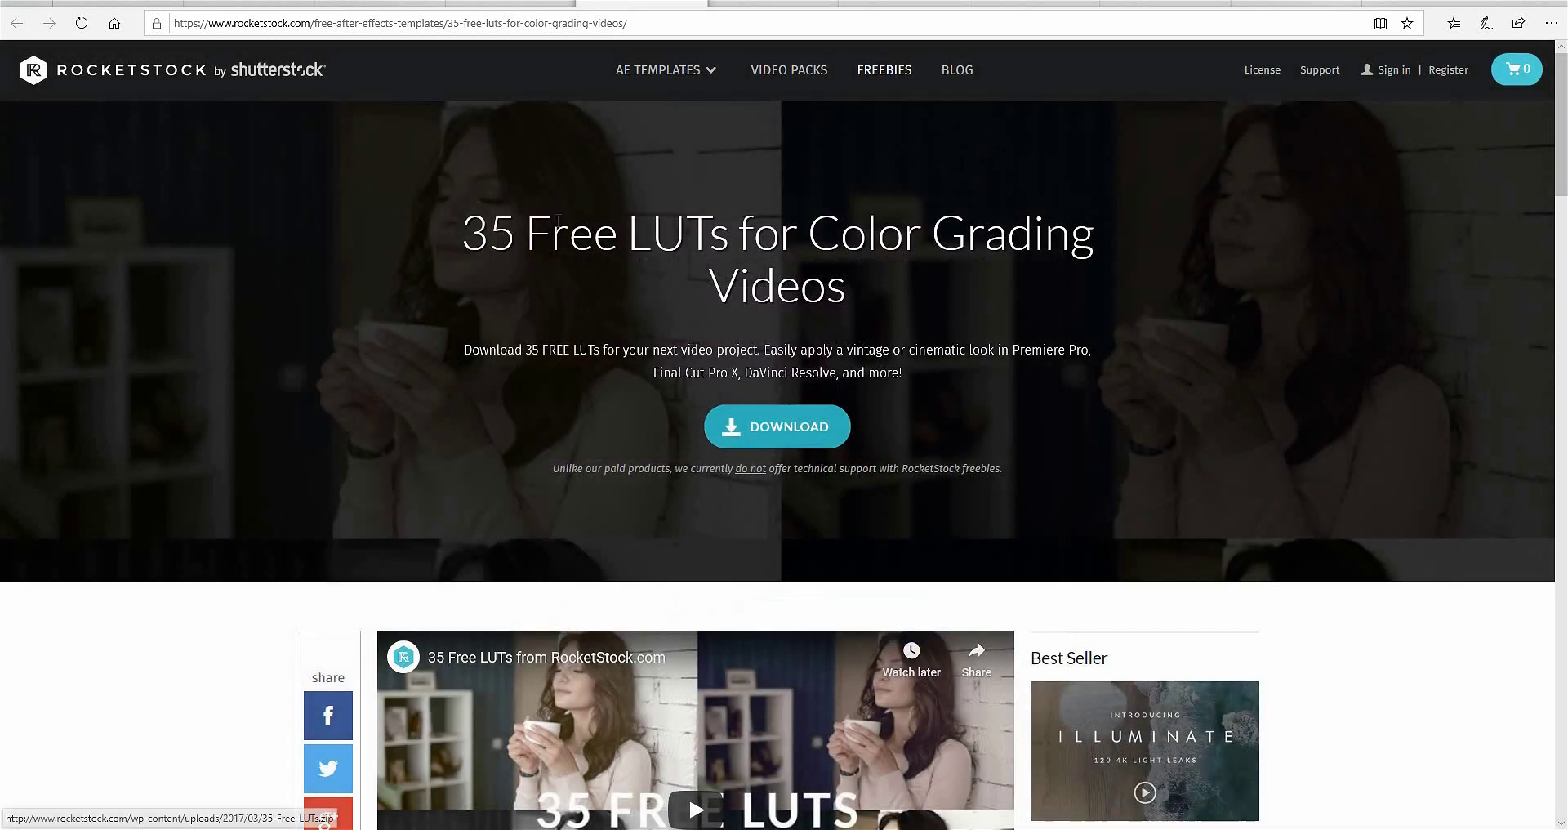
pyautogui.scroll(-5, 707, 536)
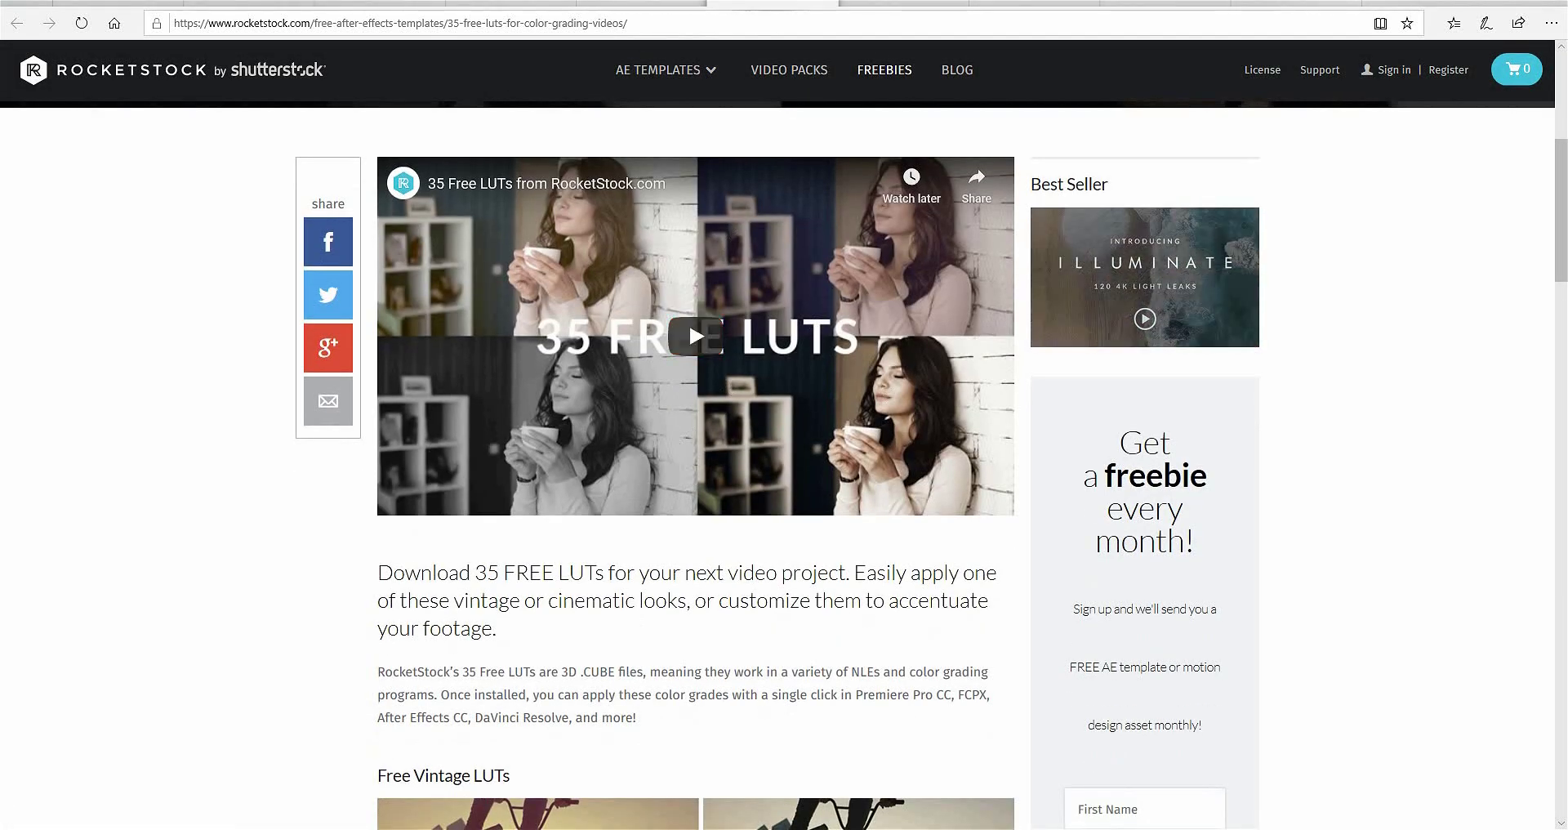
# Step: Browse ON1's free LUTs page after closing its email signup popup
pyautogui.hotkey('ctrl', 'Tab')
pyautogui.click(1007, 96)
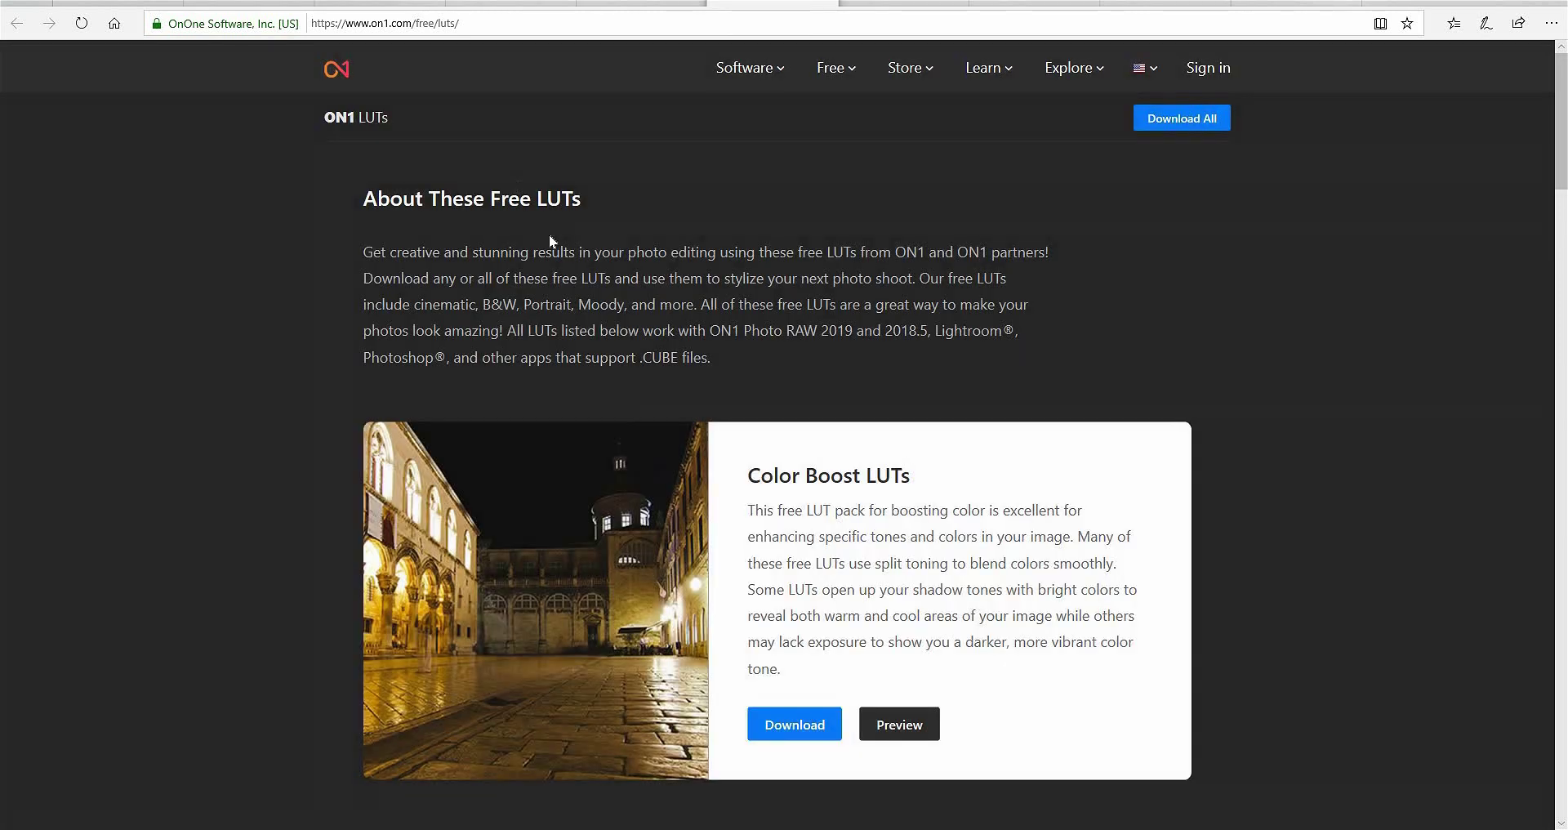
pyautogui.scroll(-3, 782, 715)
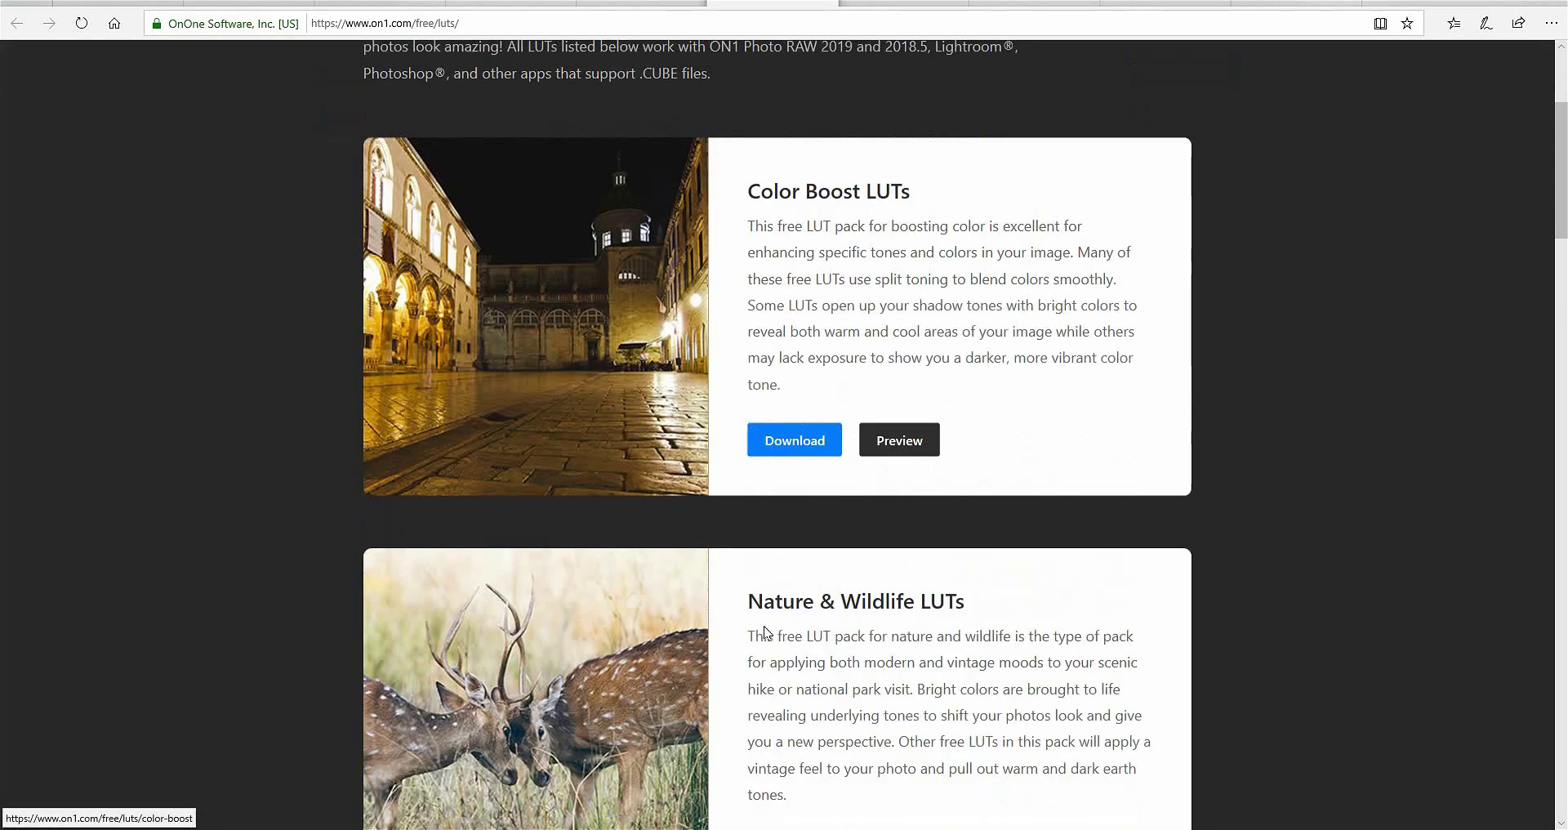
pyautogui.scroll(-3, 762, 625)
pyautogui.scroll(-2, 743, 386)
pyautogui.scroll(-4, 648, 498)
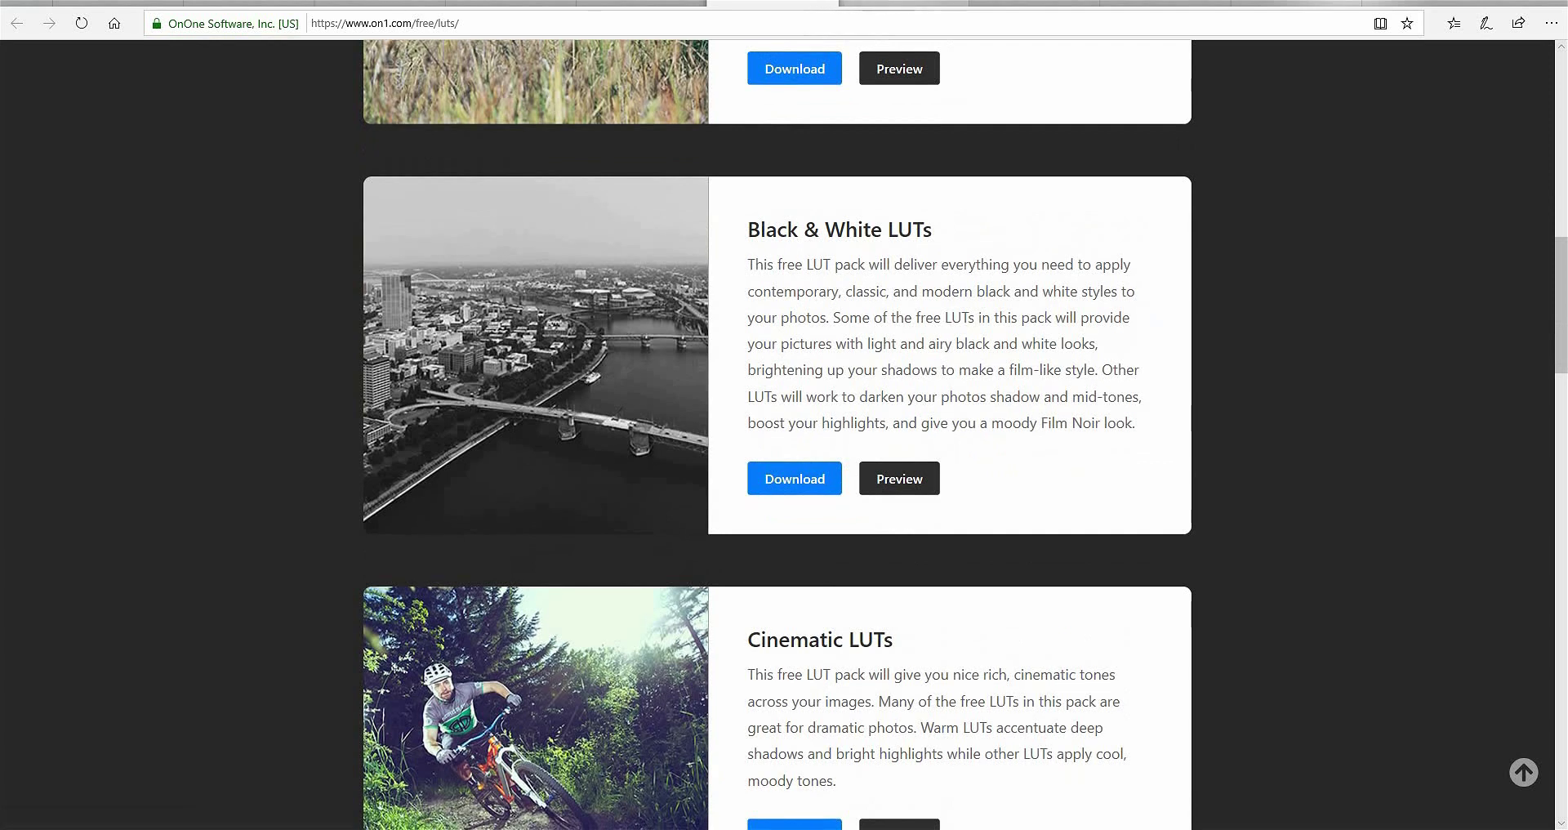
# Step: Skim Shutterstock's free cinematic LUTs roundup, then move on to FixThePhoto's Free LUTs page
pyautogui.hotkey('ctrl', 'Tab')
pyautogui.scroll(-4, 855, 318)
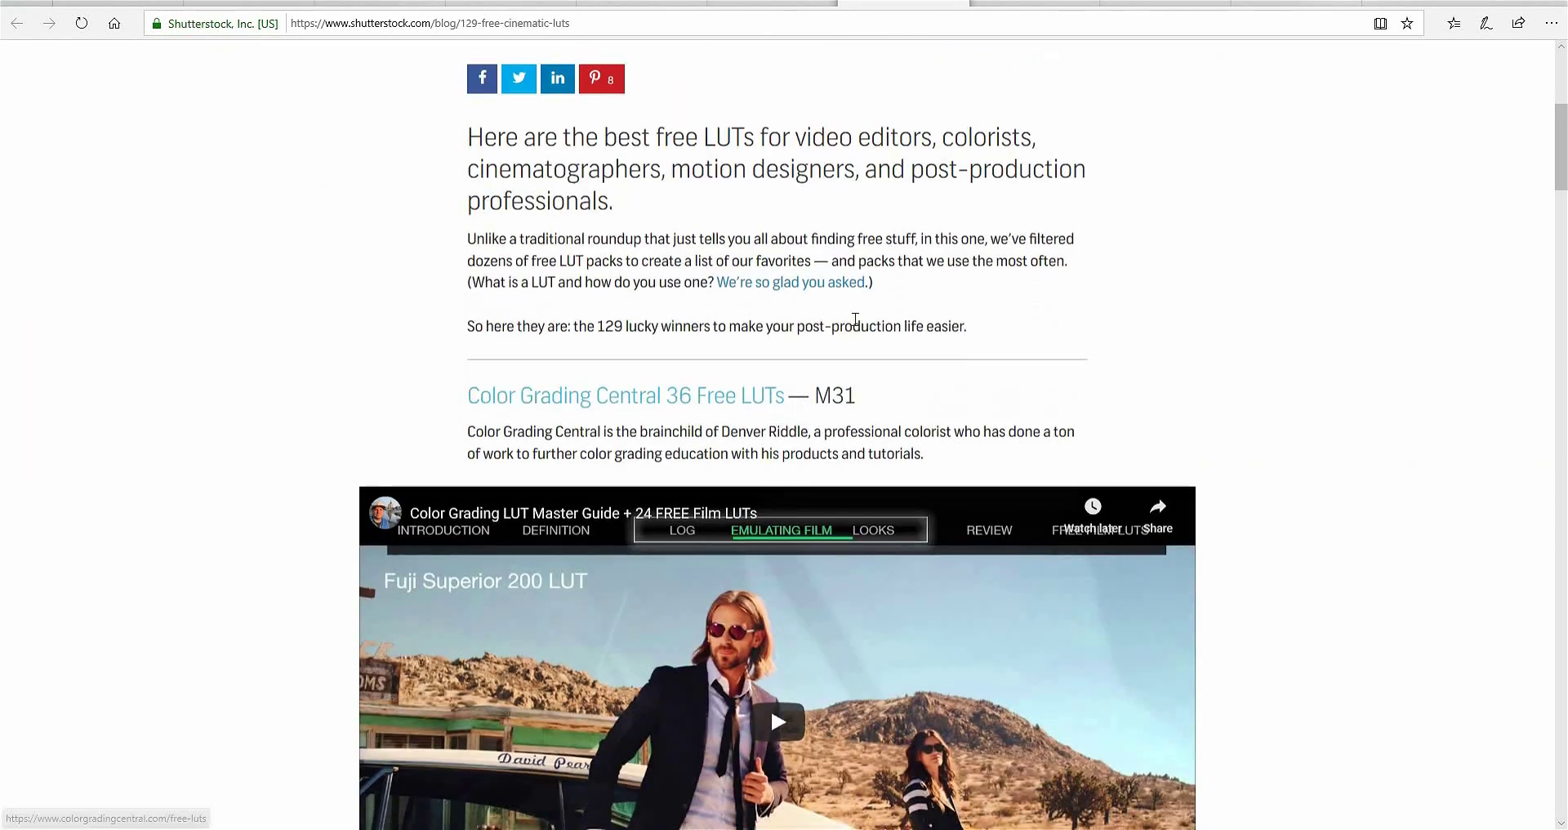
pyautogui.scroll(-3, 783, 346)
pyautogui.scroll(-4, 825, 417)
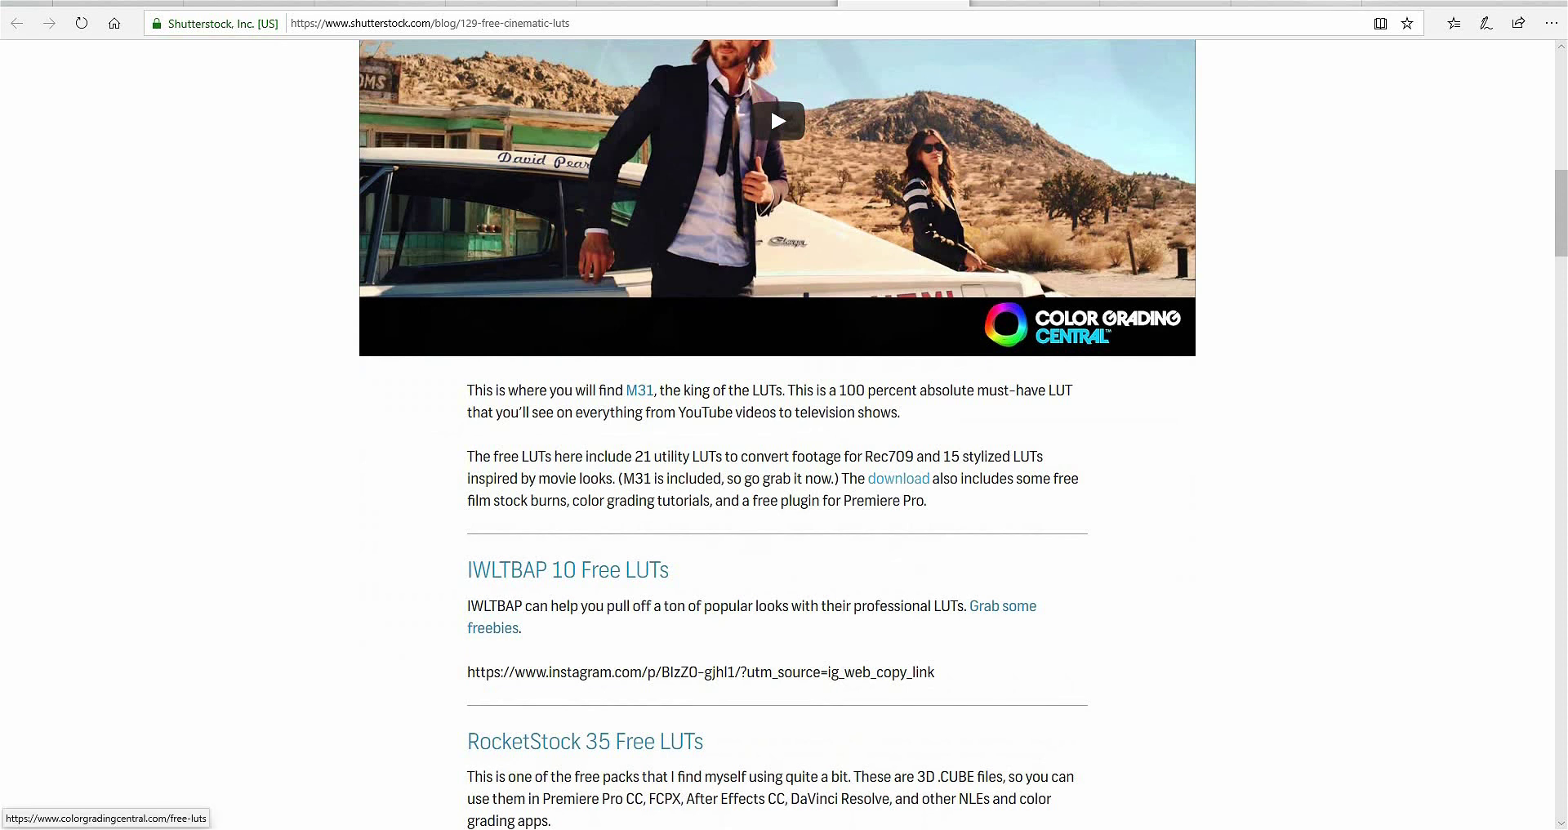
pyautogui.hotkey('ctrl', 'Tab')
# Step: Close the FixThePhoto sale popup, then switch to the Color Grading Central free LUTs tab
pyautogui.click(1131, 127)
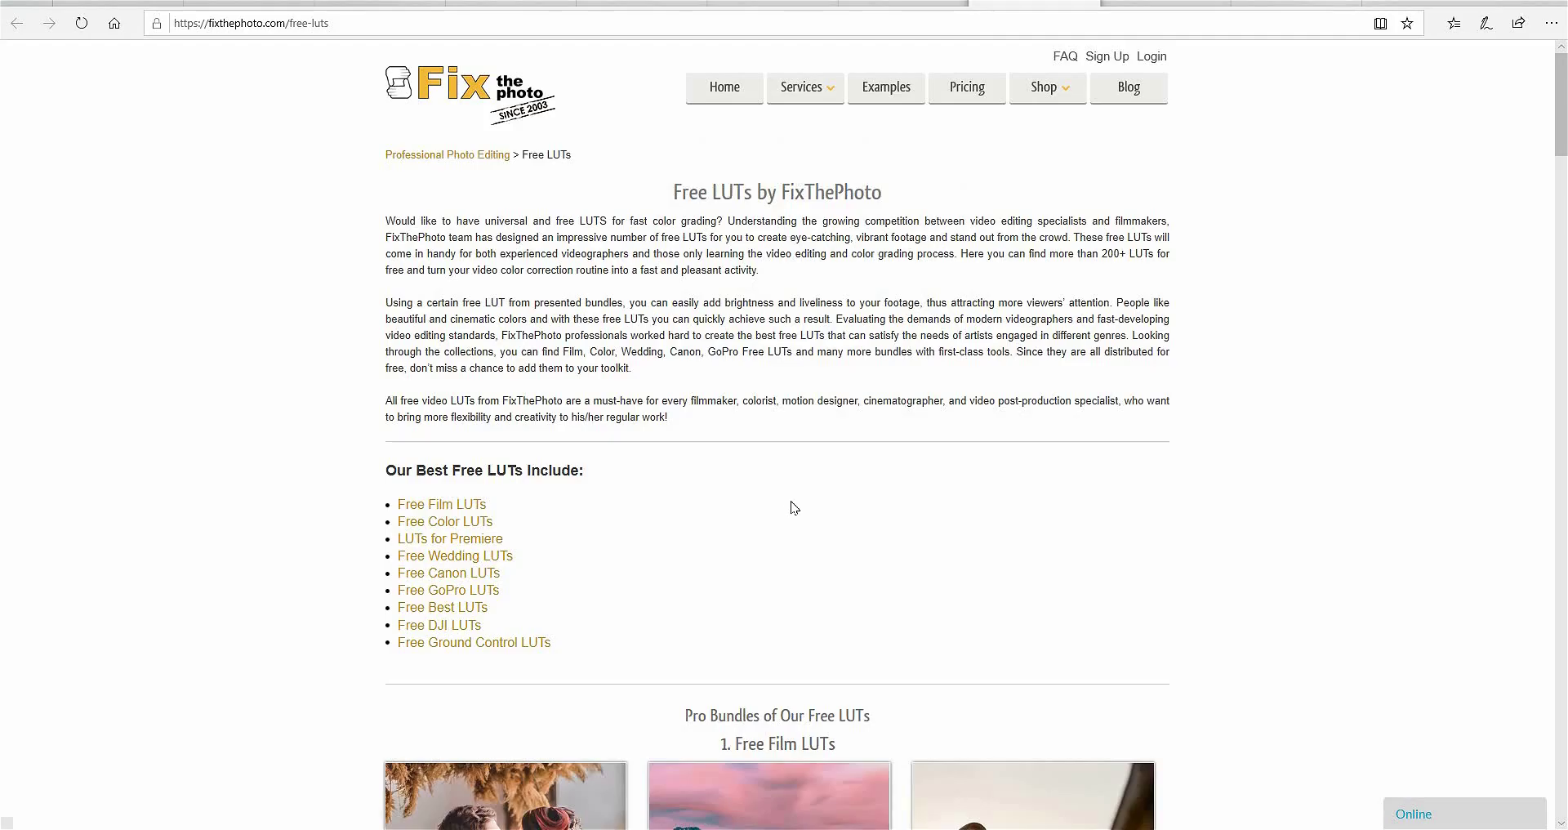
pyautogui.scroll(-6, 1257, 441)
pyautogui.scroll(6, 1259, 436)
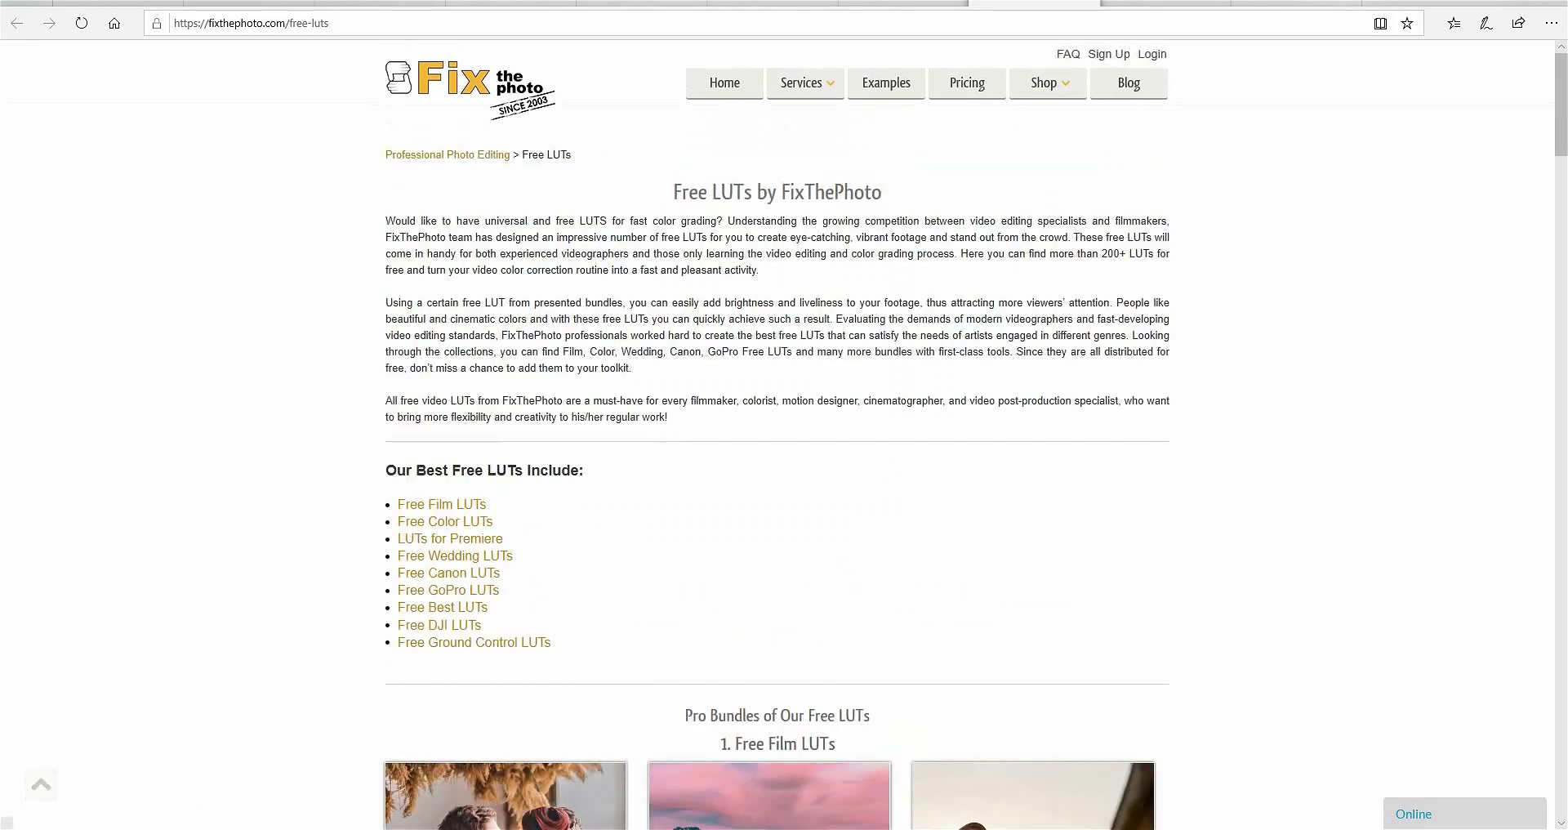
pyautogui.hotkey('ctrl', 'Tab')
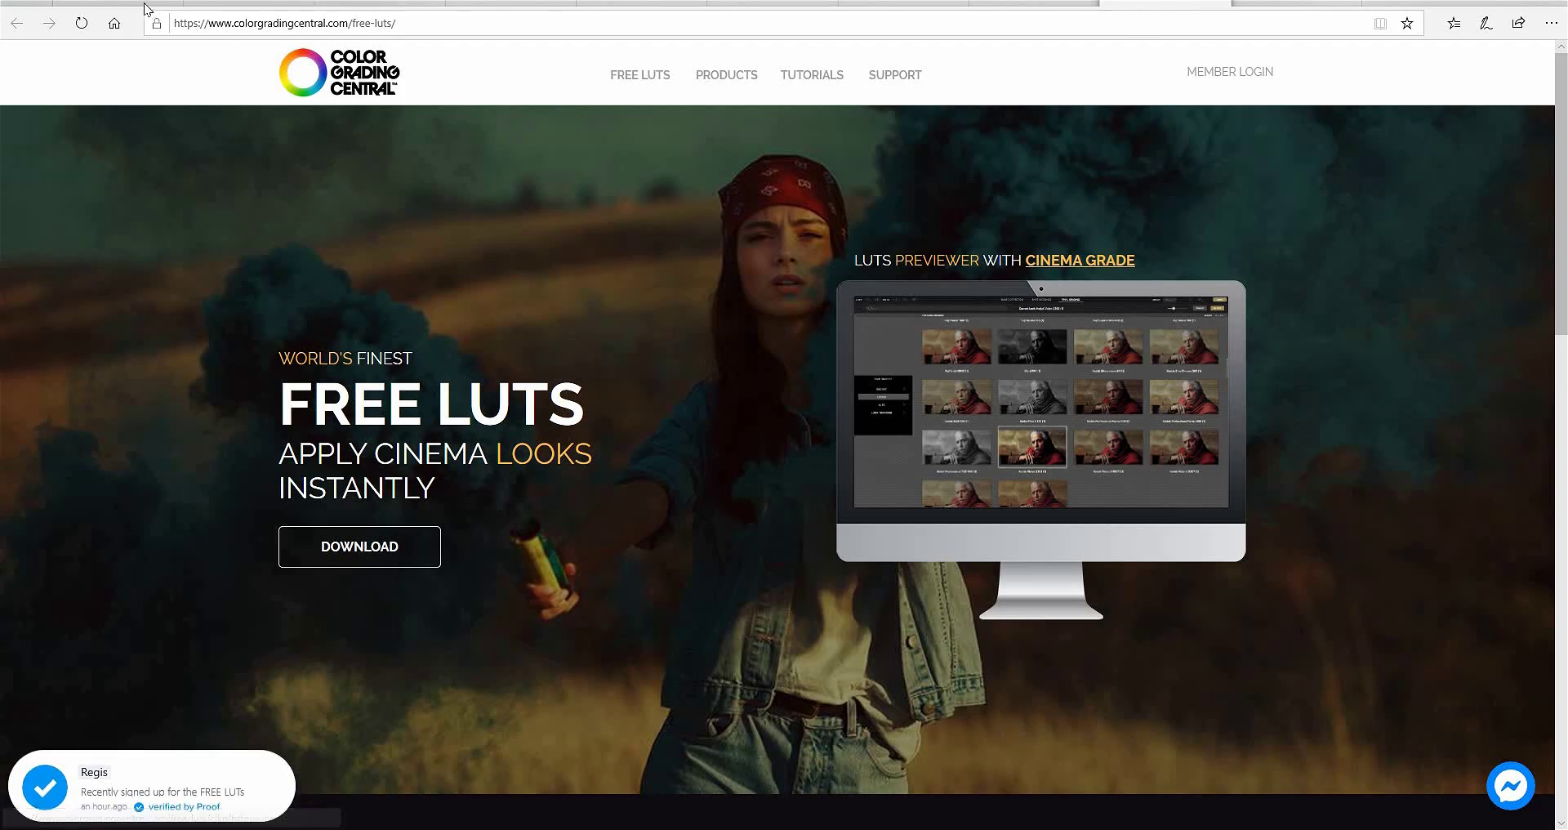